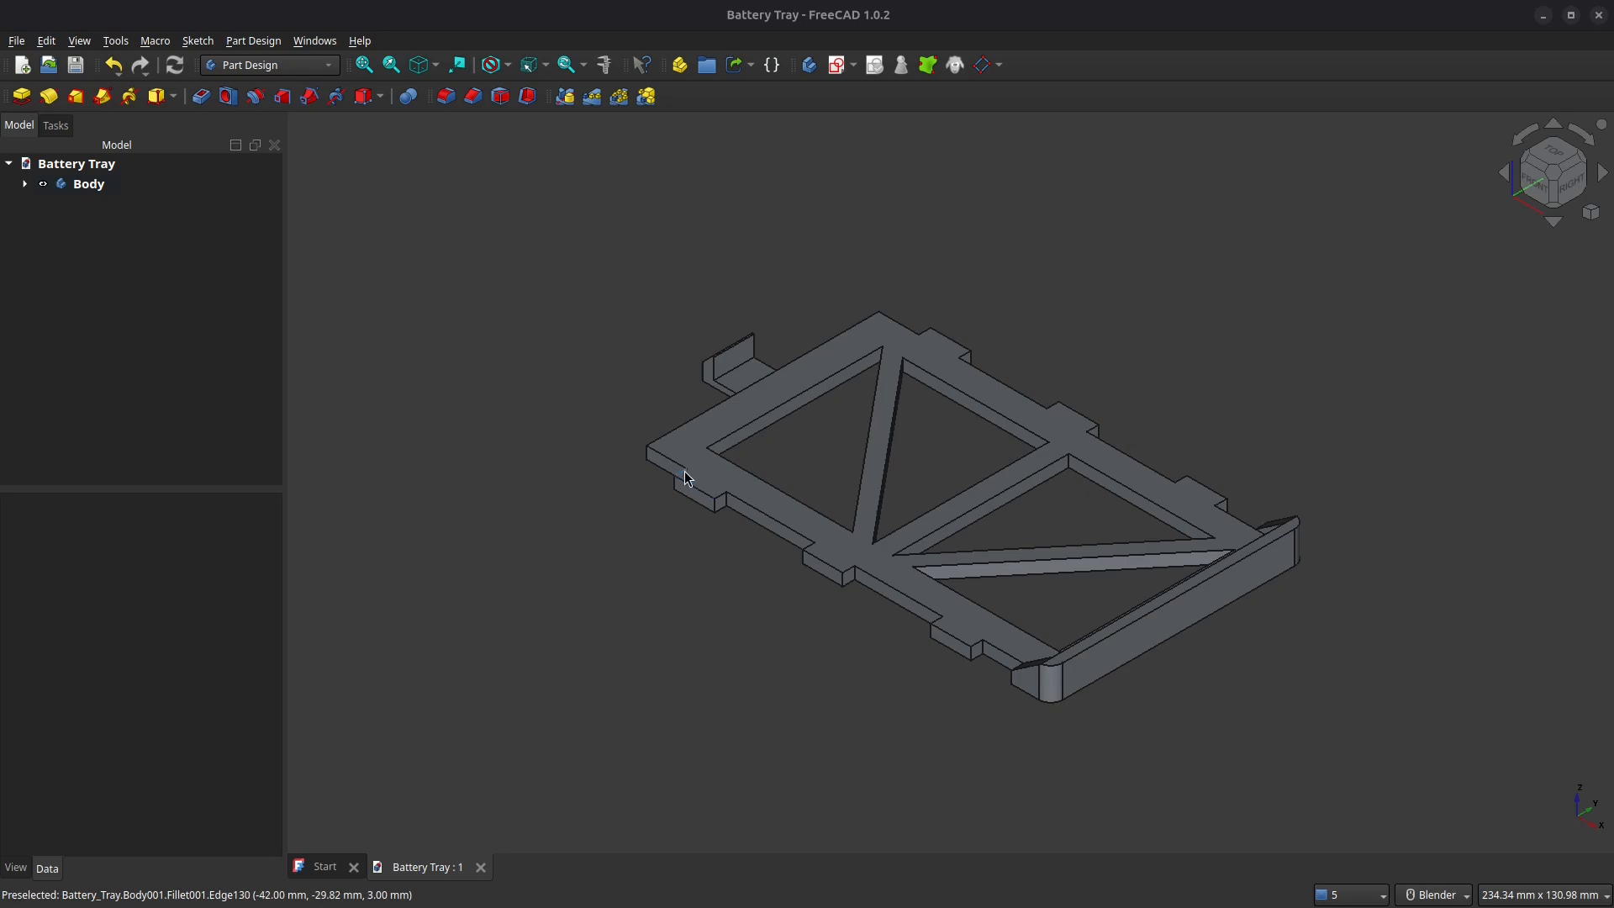
# Delete the existing battery tray body from the document
pyautogui.click(80, 186)
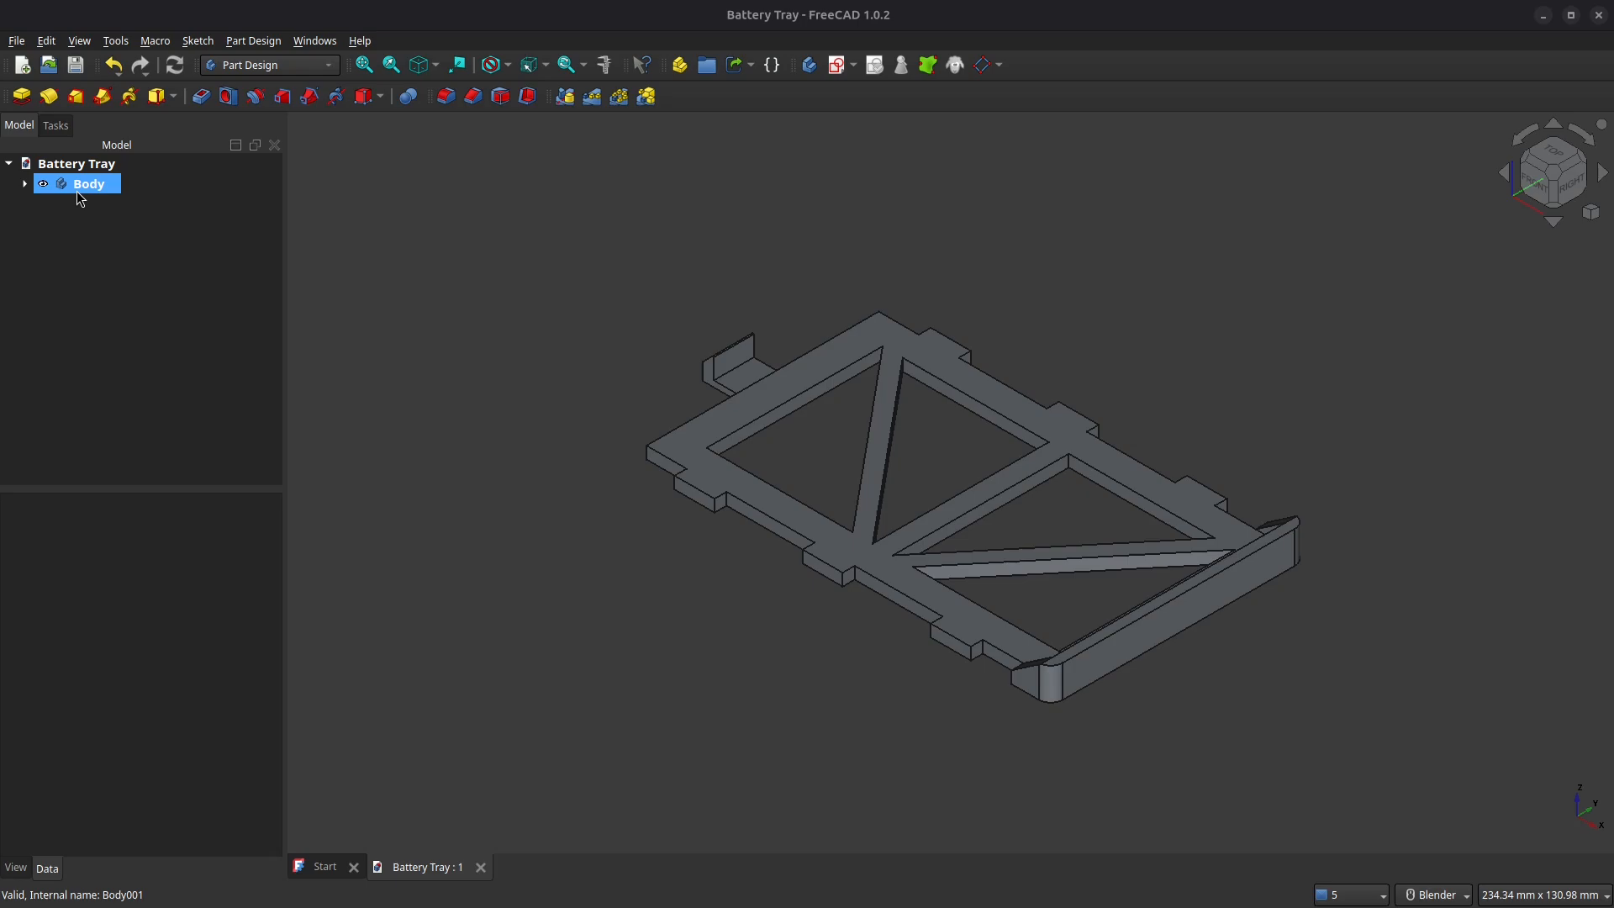
pyautogui.click(79, 191)
pyautogui.press('Delete')
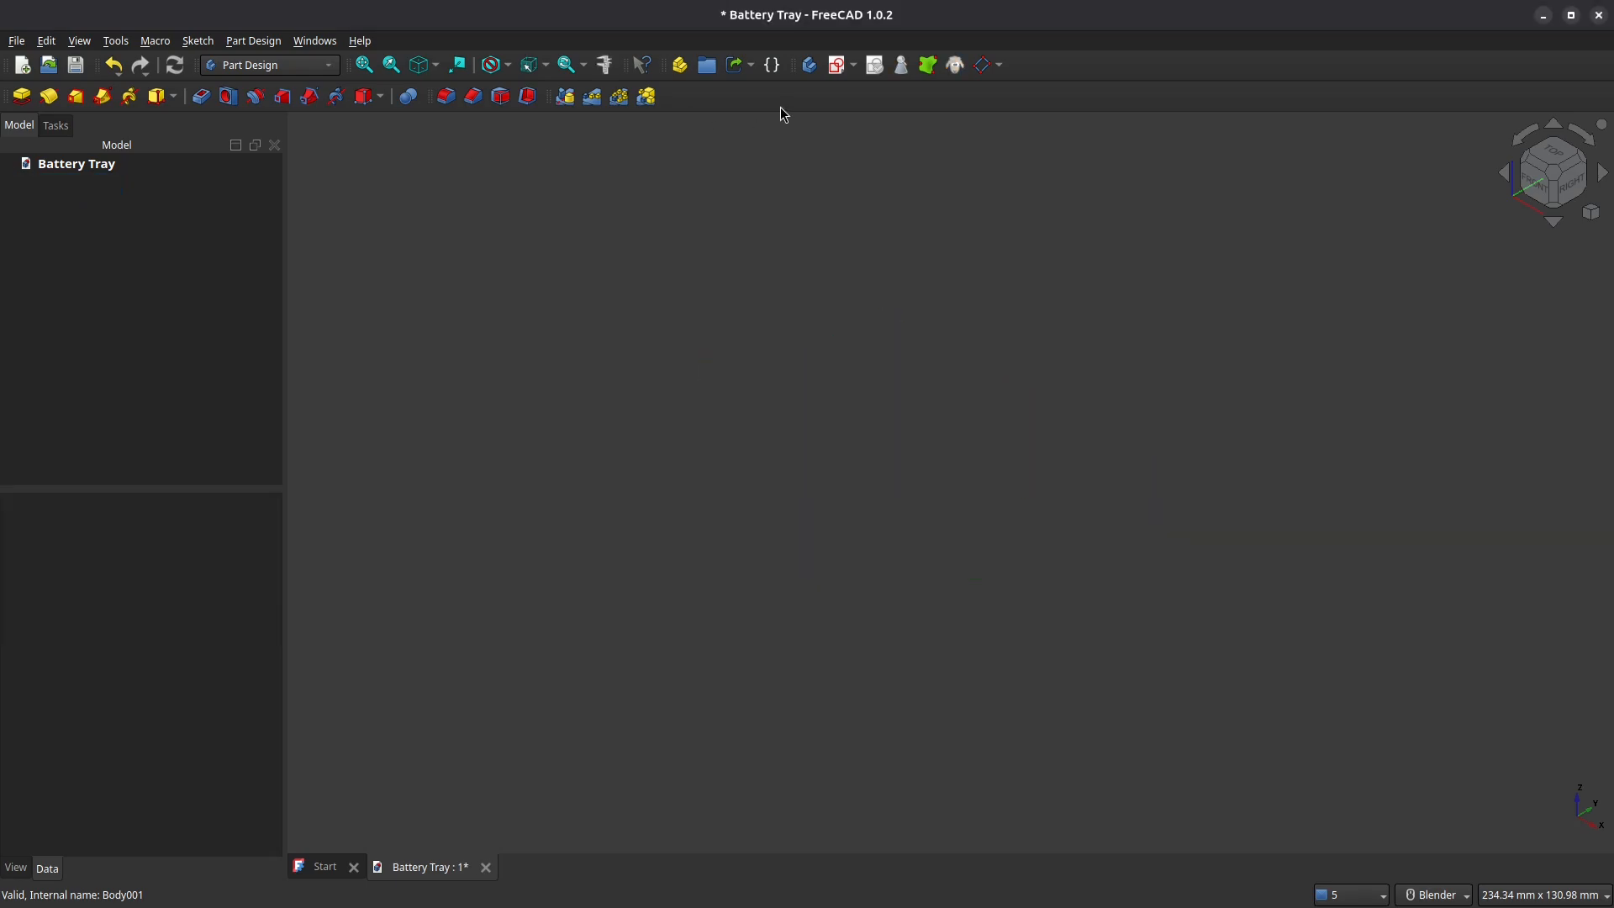
# Create a new body and start a sketch on its XY-plane
pyautogui.click(807, 67)
pyautogui.click(832, 70)
pyautogui.click(81, 249)
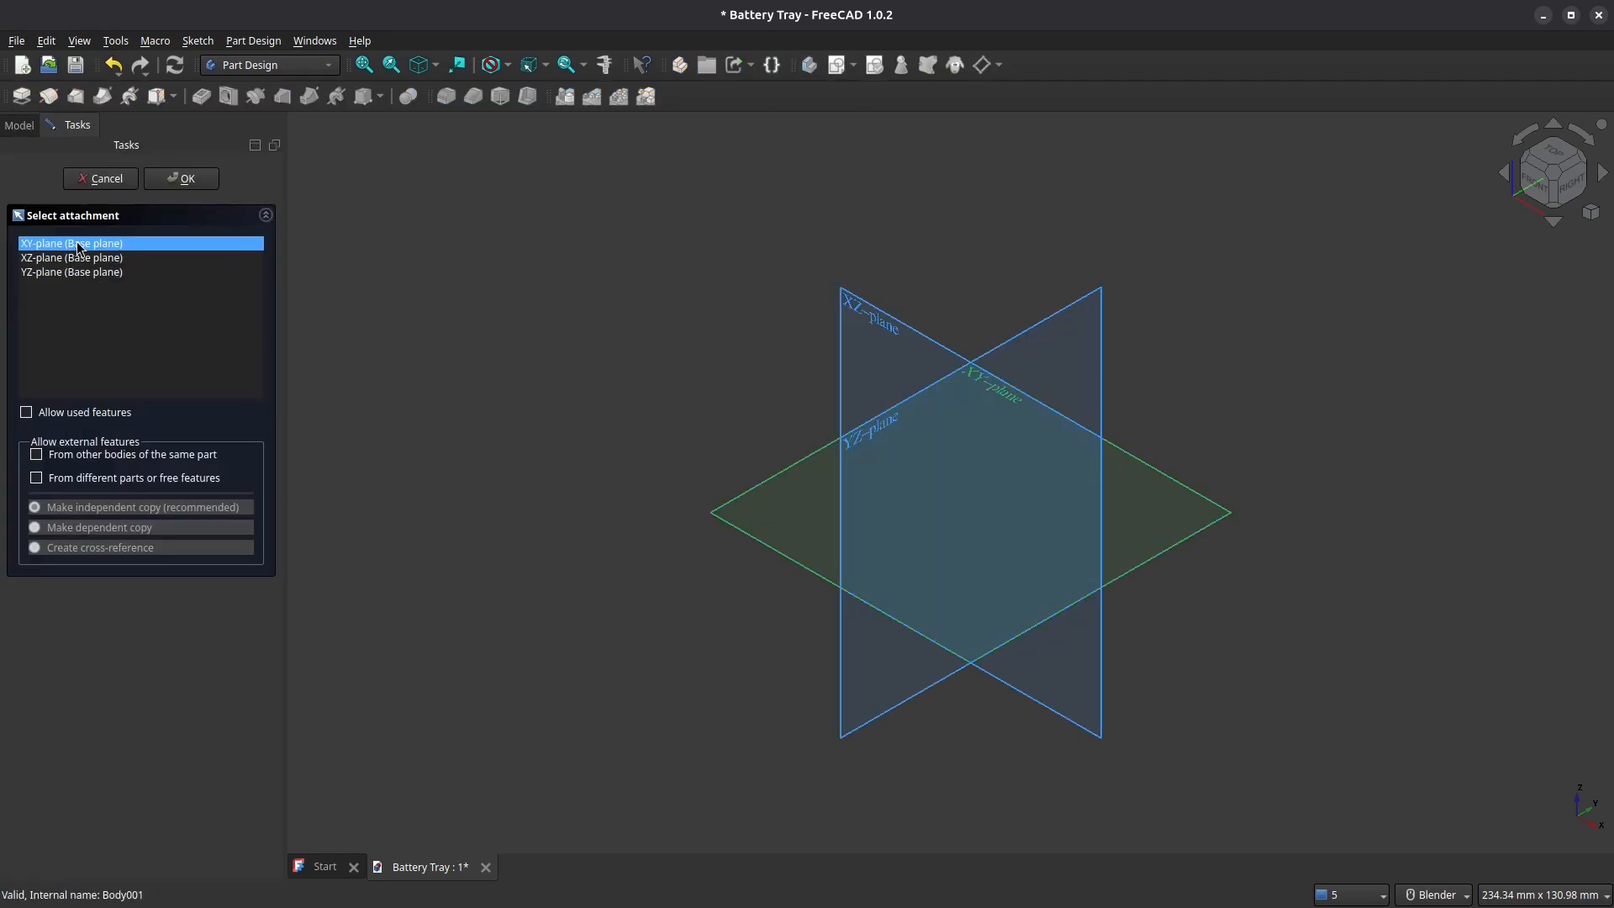
pyautogui.click(180, 180)
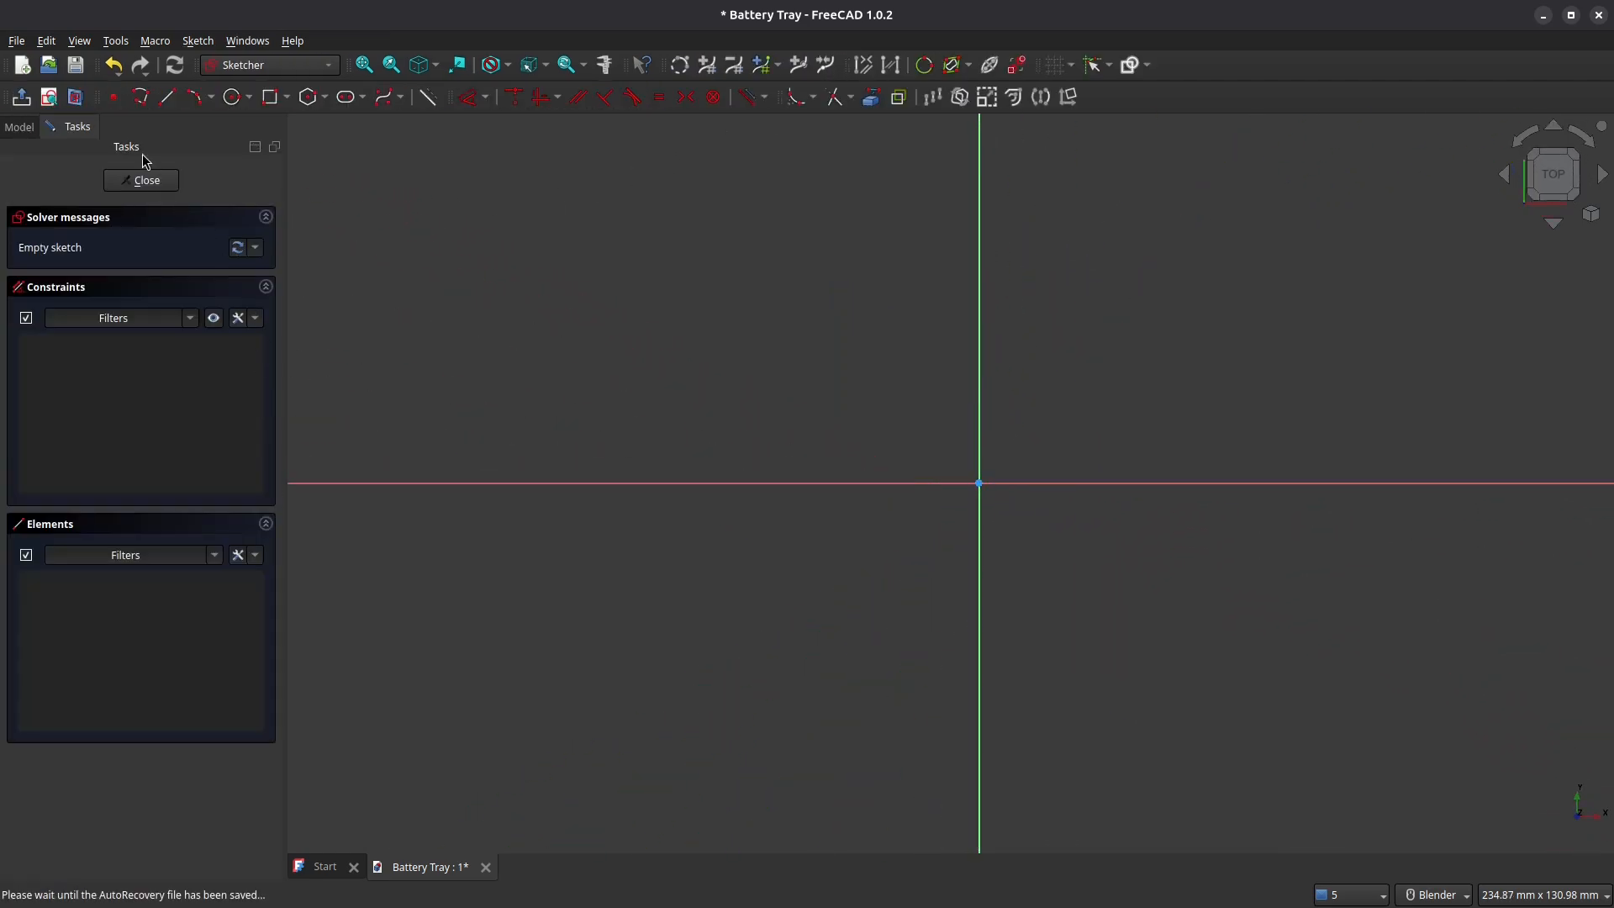
# Draw a polyline from the horizontal axis about 77 mm left of the origin, up the left edge and across two rectangular tabs
pyautogui.click(141, 97)
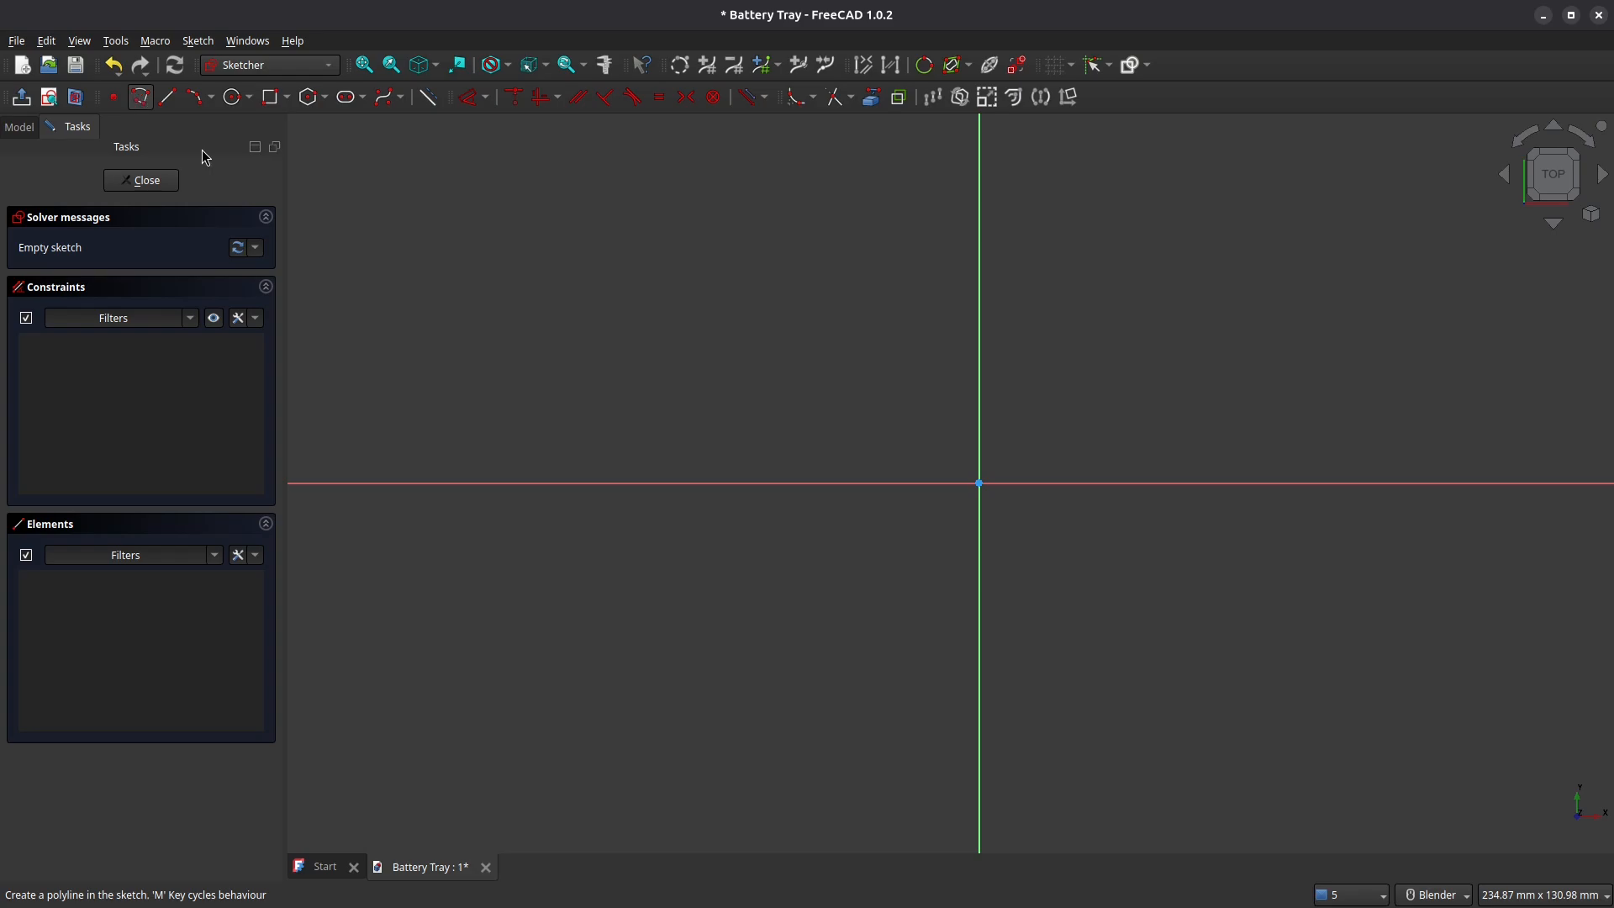
pyautogui.click(544, 483)
pyautogui.click(544, 310)
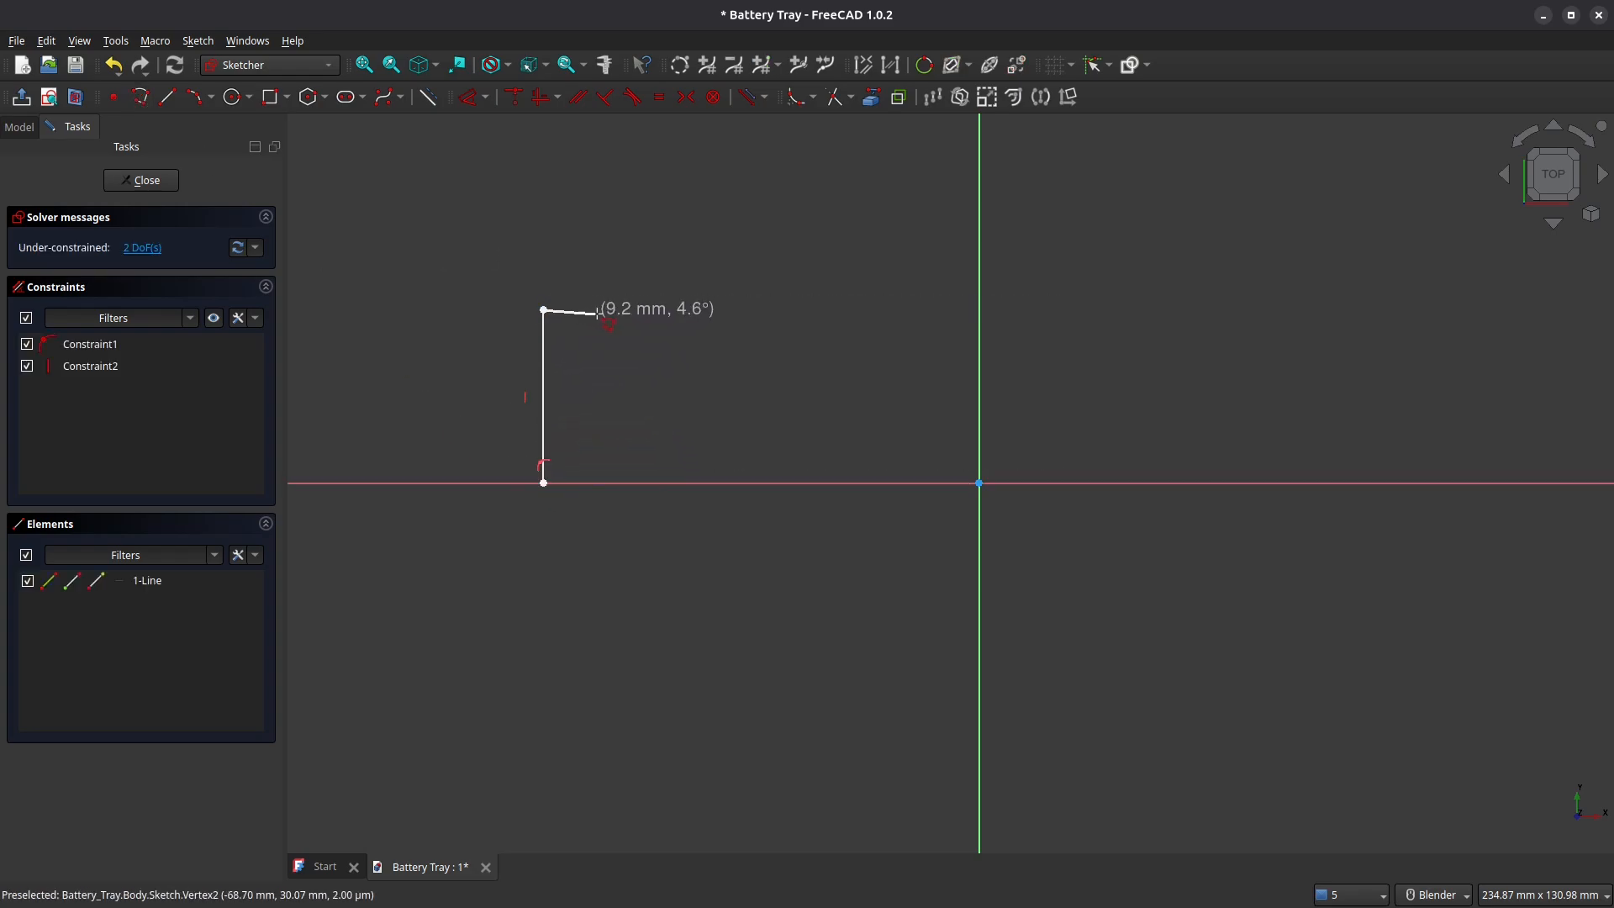
pyautogui.click(601, 310)
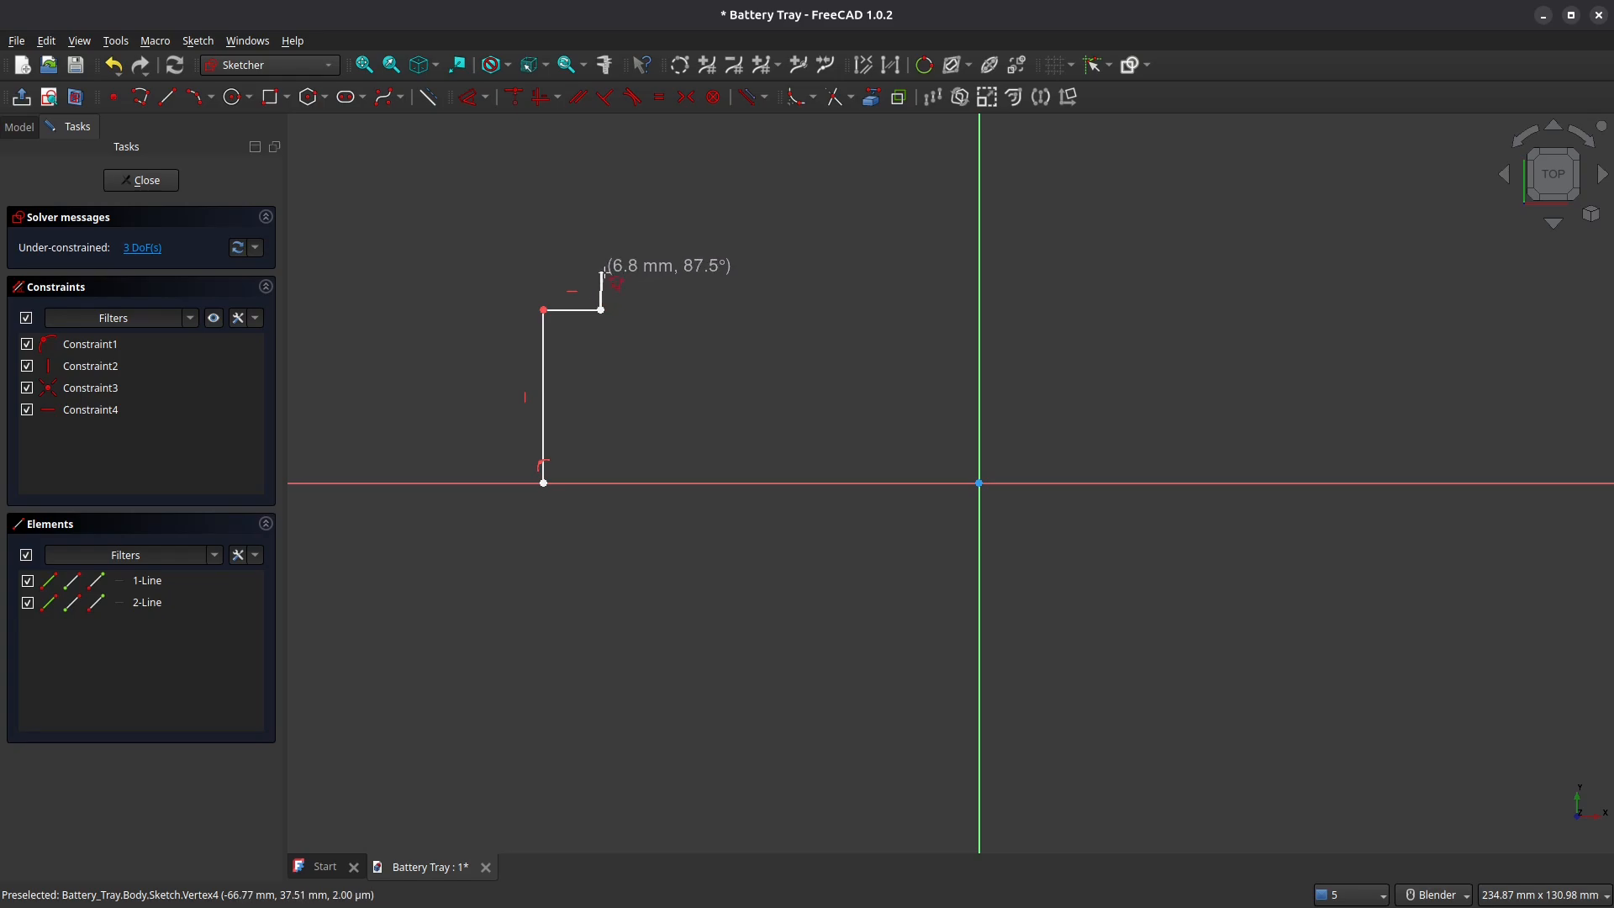
pyautogui.click(603, 271)
pyautogui.click(711, 272)
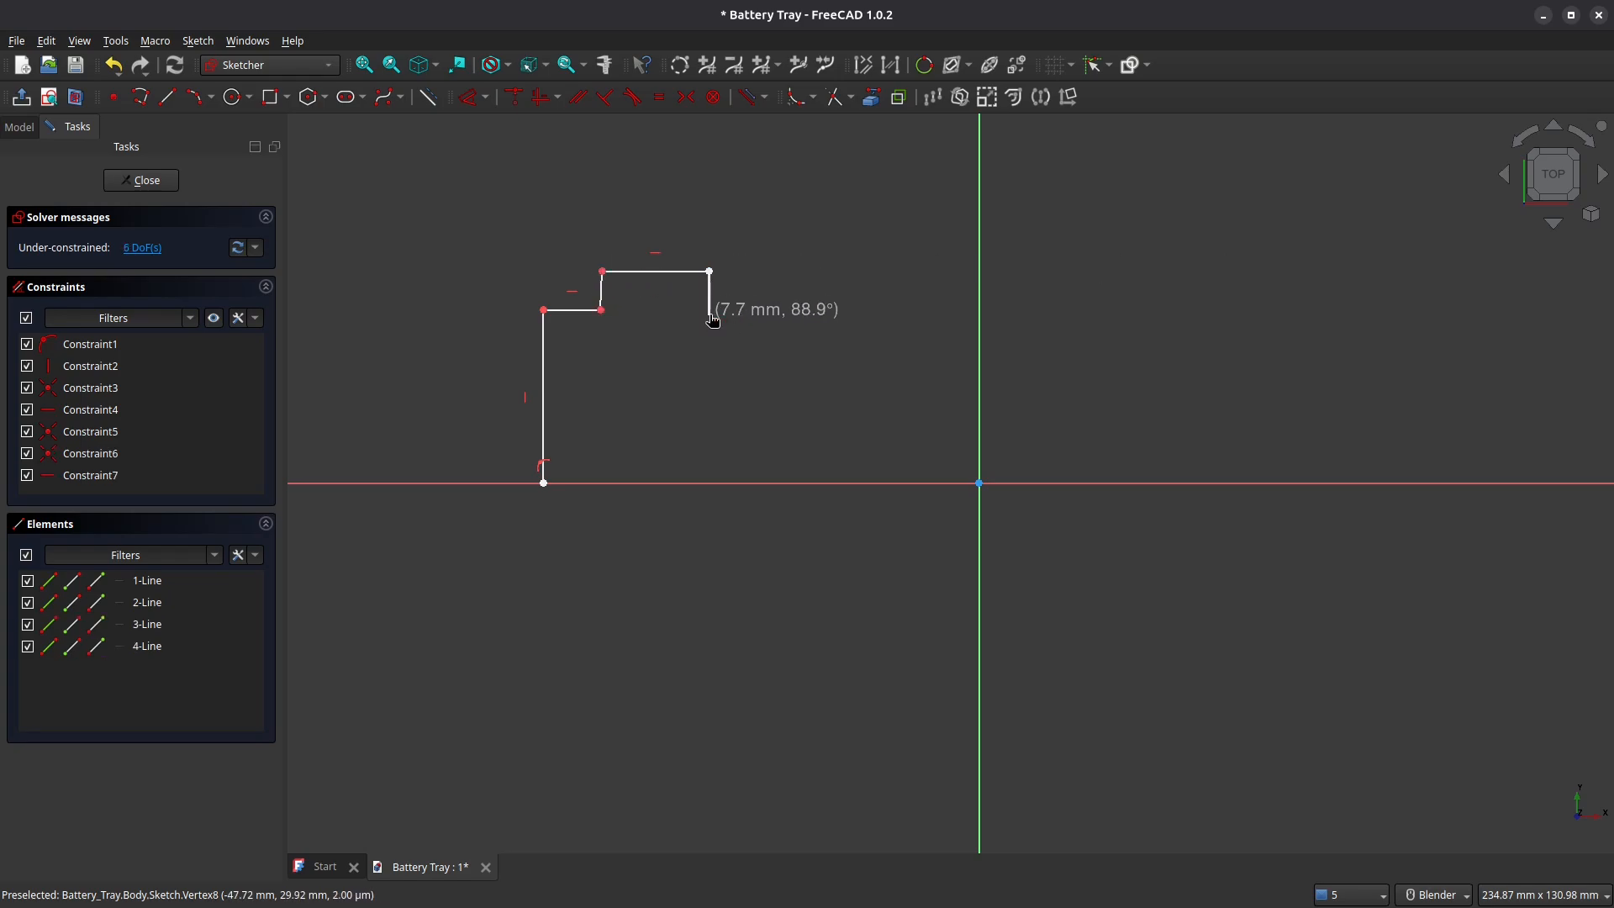
pyautogui.click(710, 315)
pyautogui.click(851, 315)
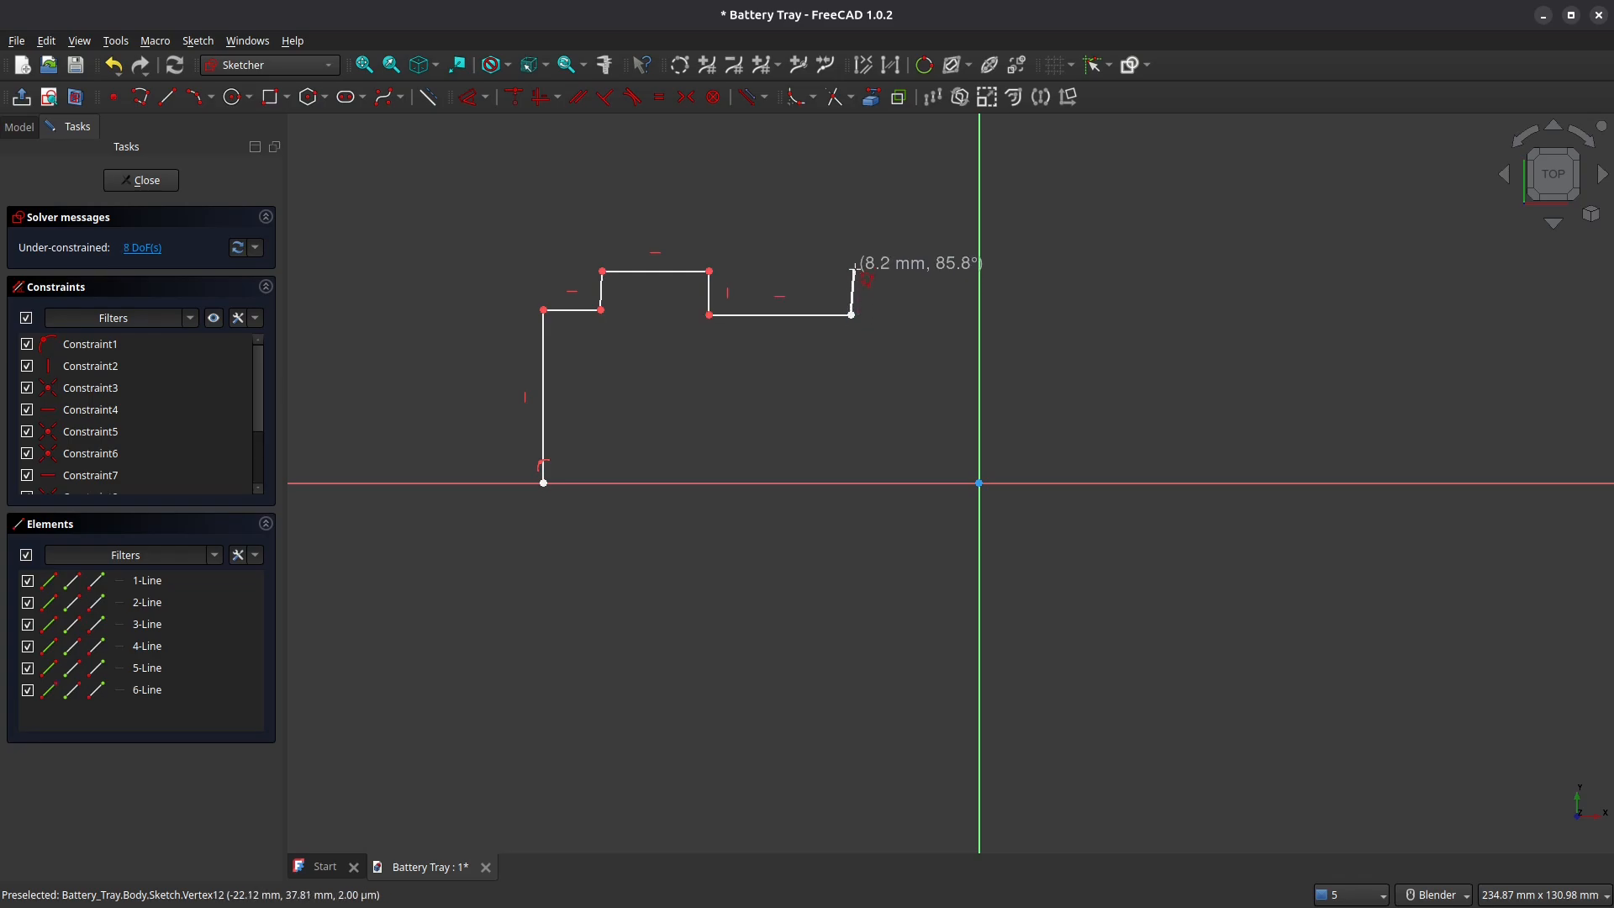
pyautogui.click(853, 269)
pyautogui.click(947, 269)
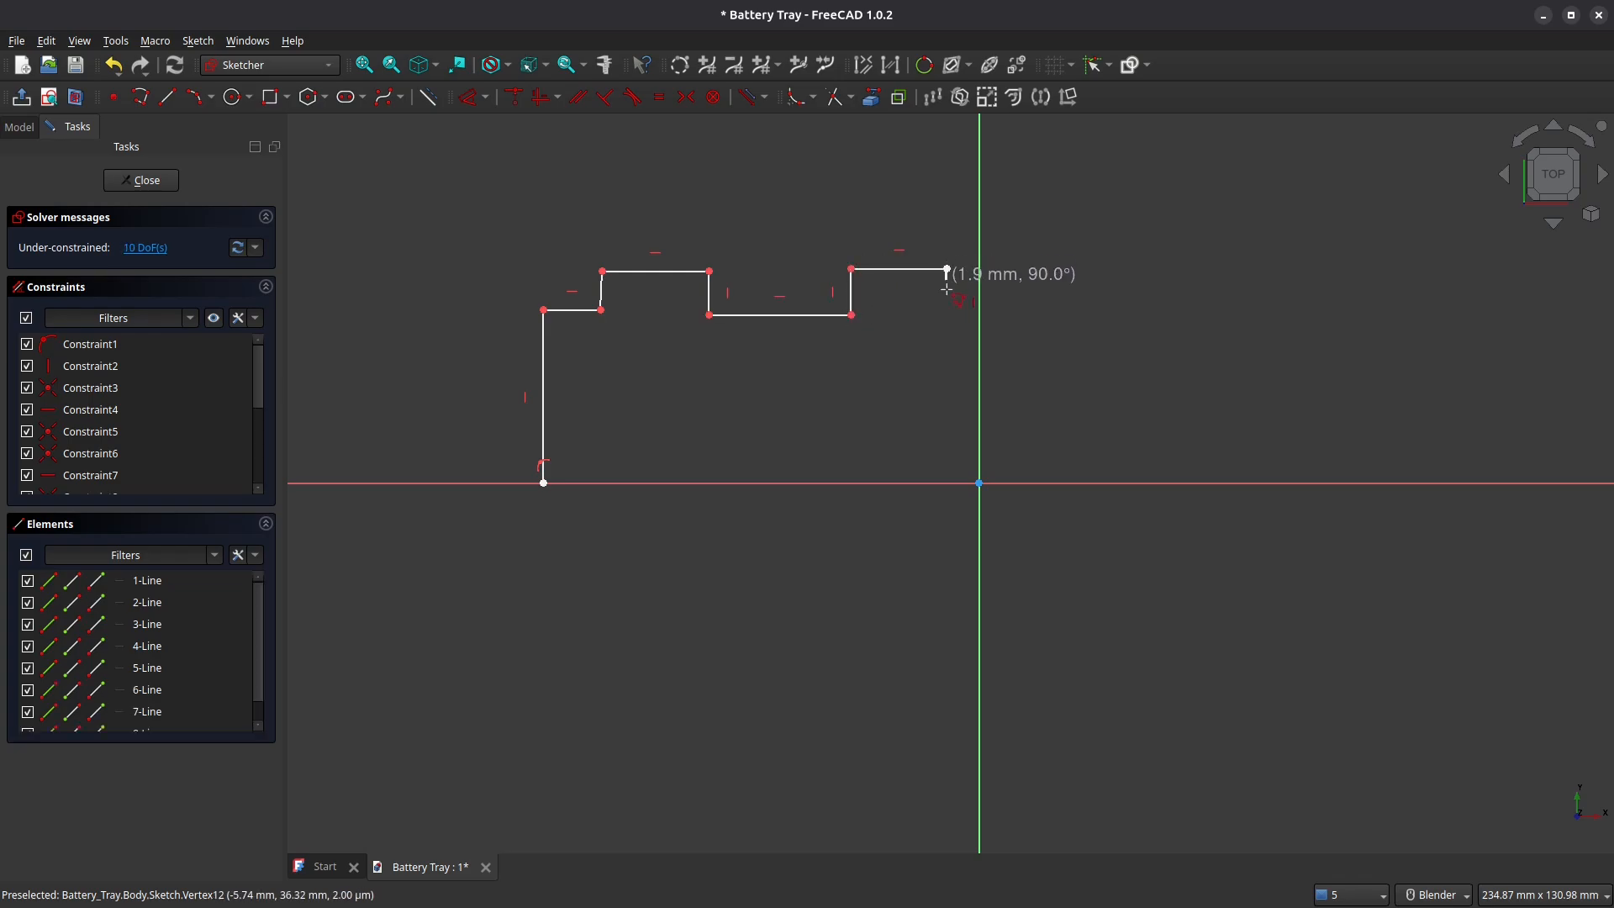
pyautogui.click(947, 313)
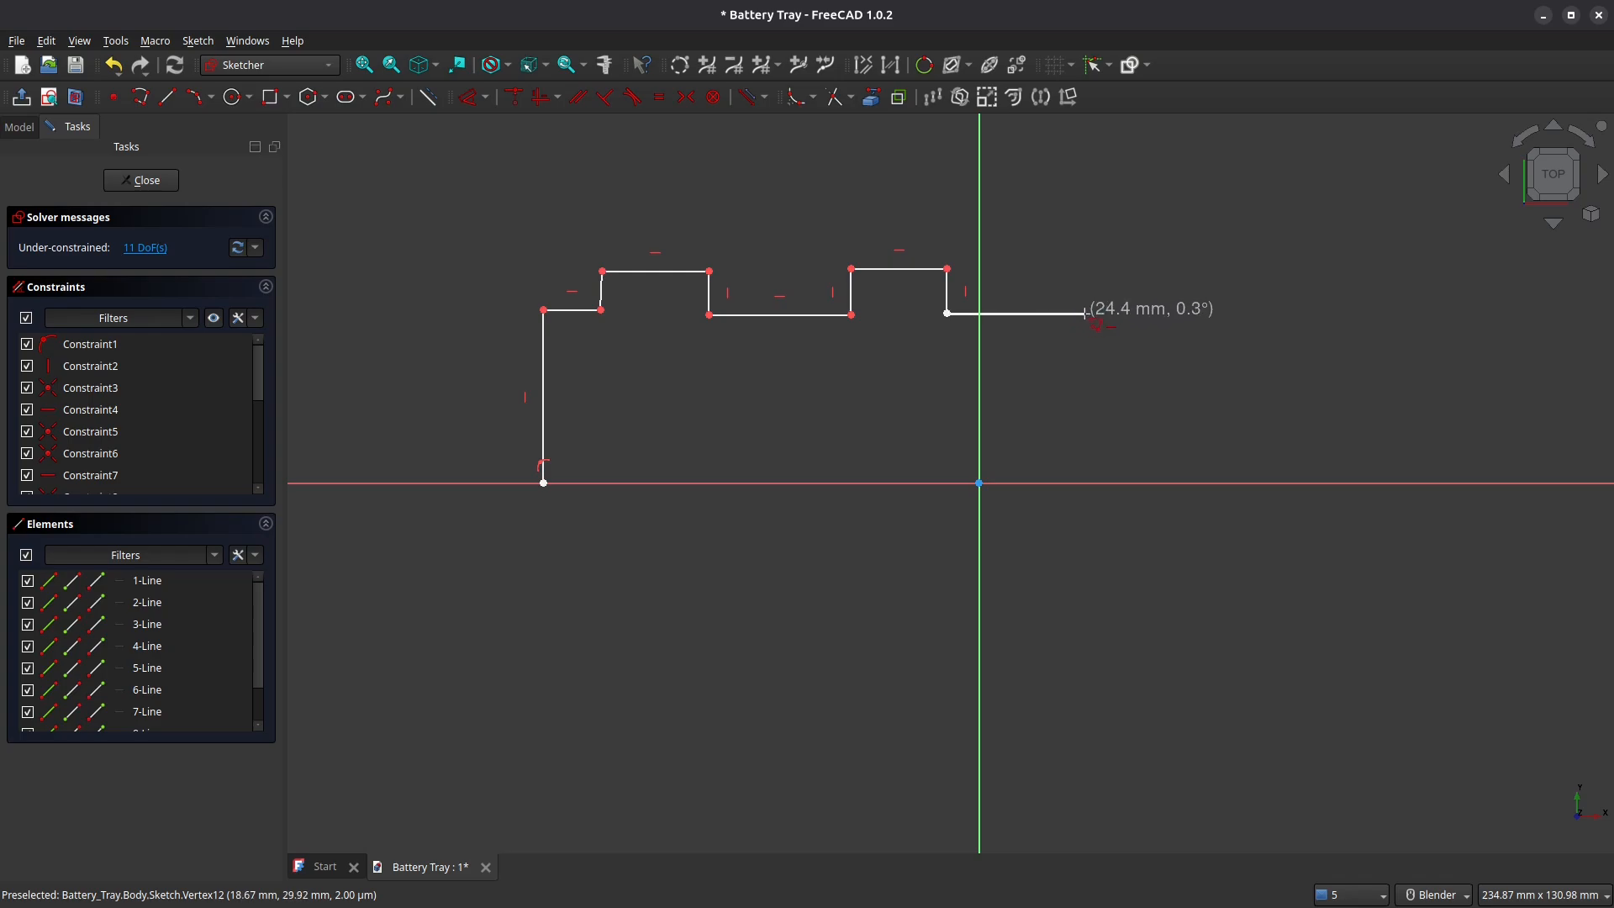
# Continue the polyline through a third tab and a raised right end section, closing the profile along the horizontal axis
pyautogui.click(1085, 314)
pyautogui.click(1085, 261)
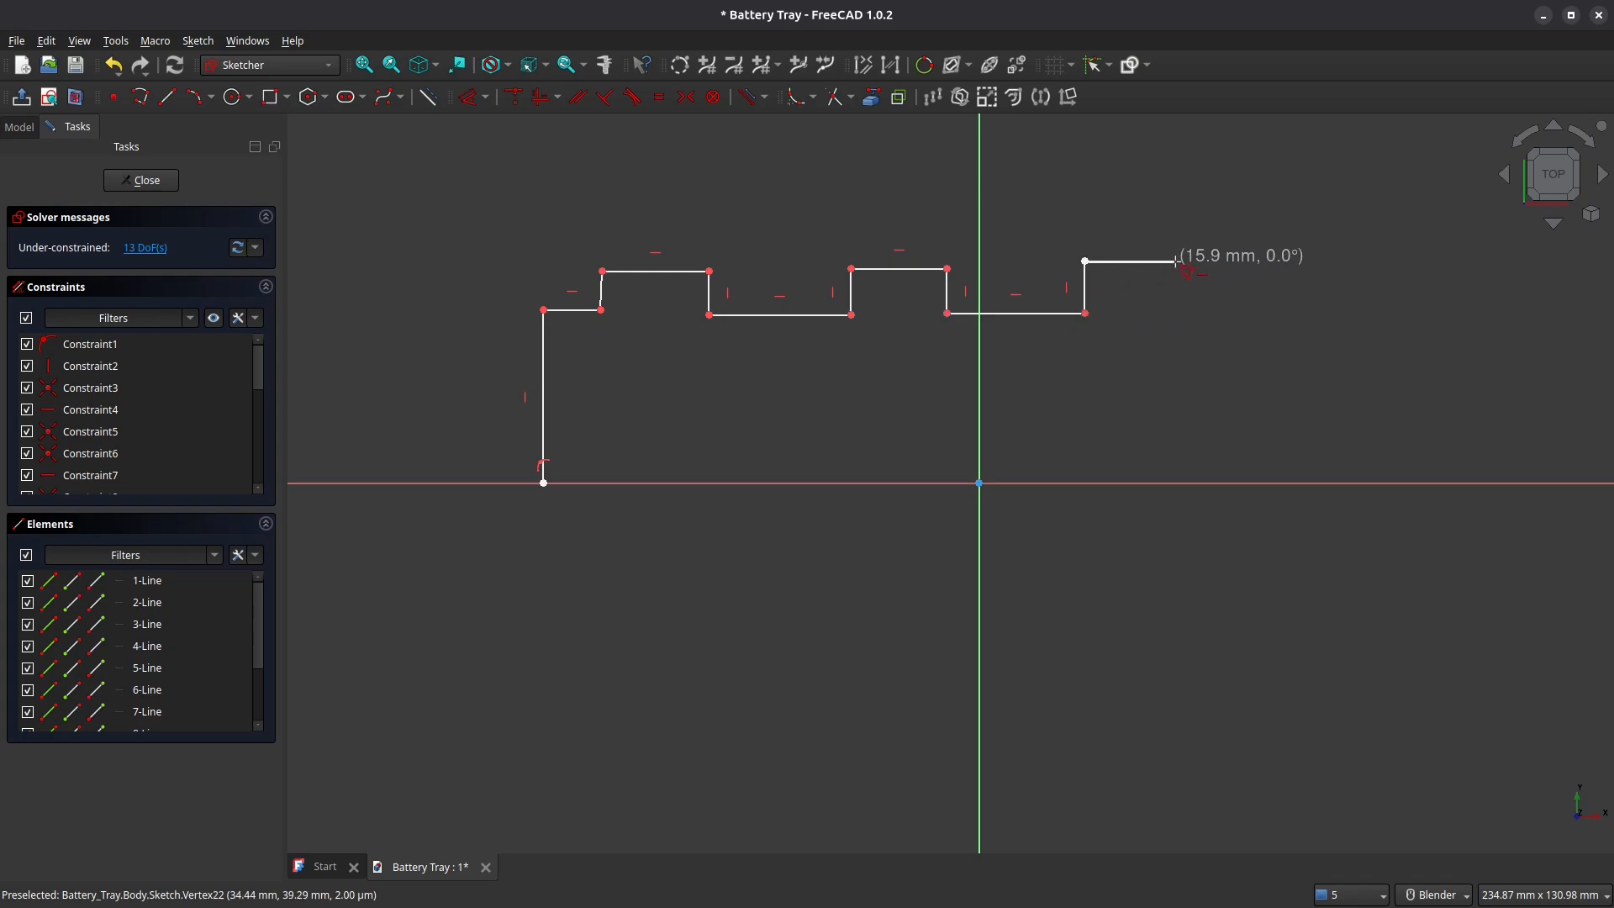
pyautogui.click(1189, 262)
pyautogui.click(1189, 309)
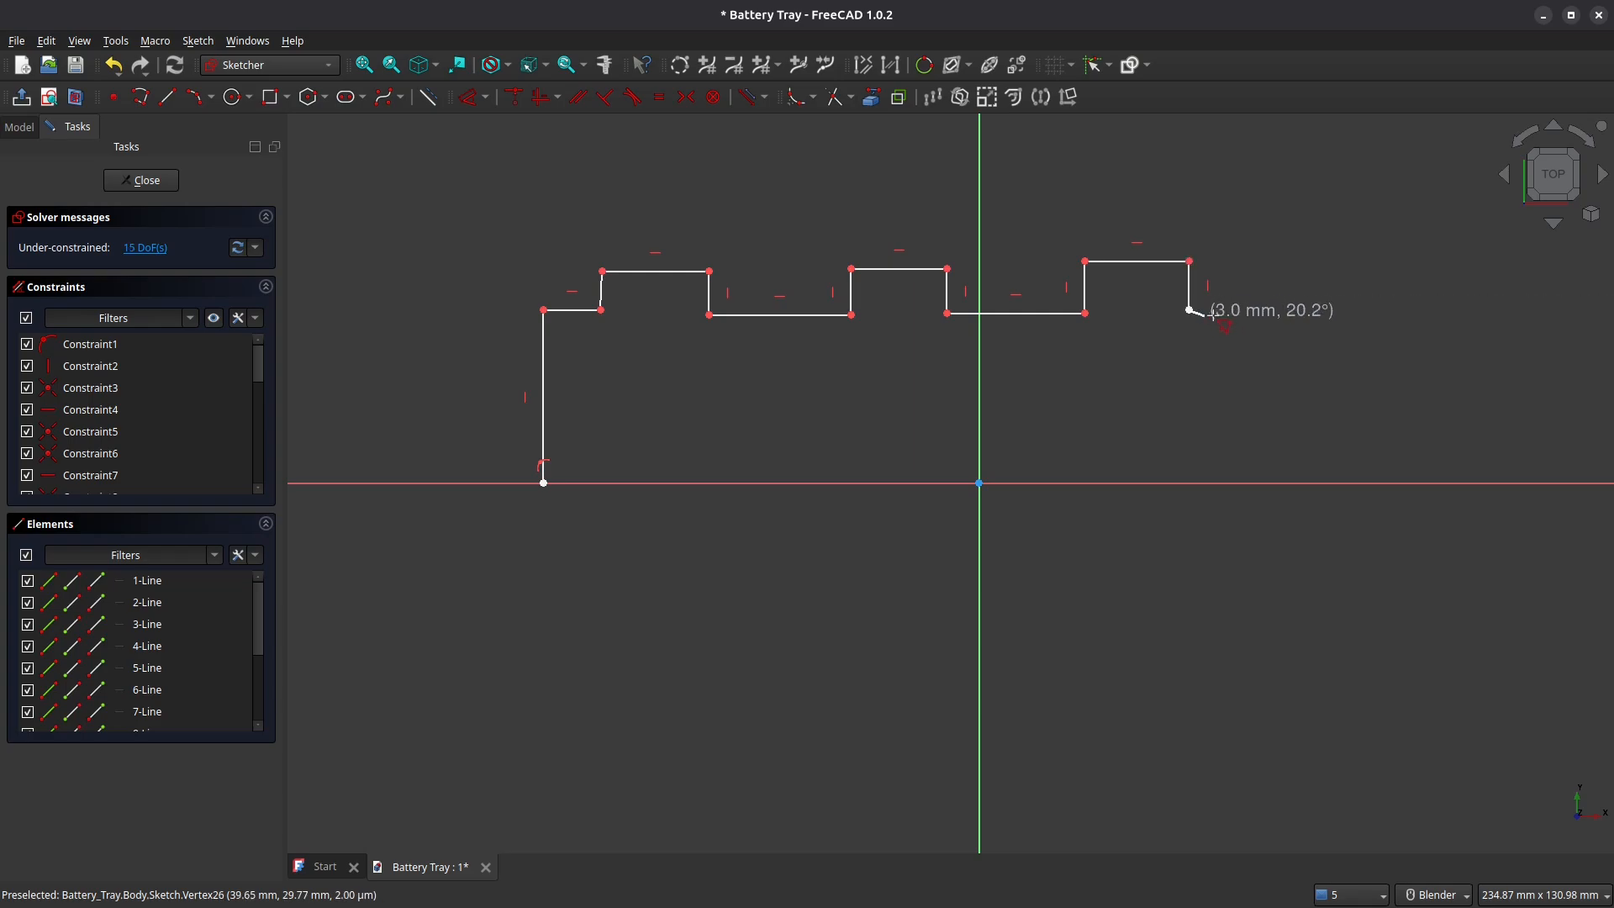
pyautogui.click(1263, 310)
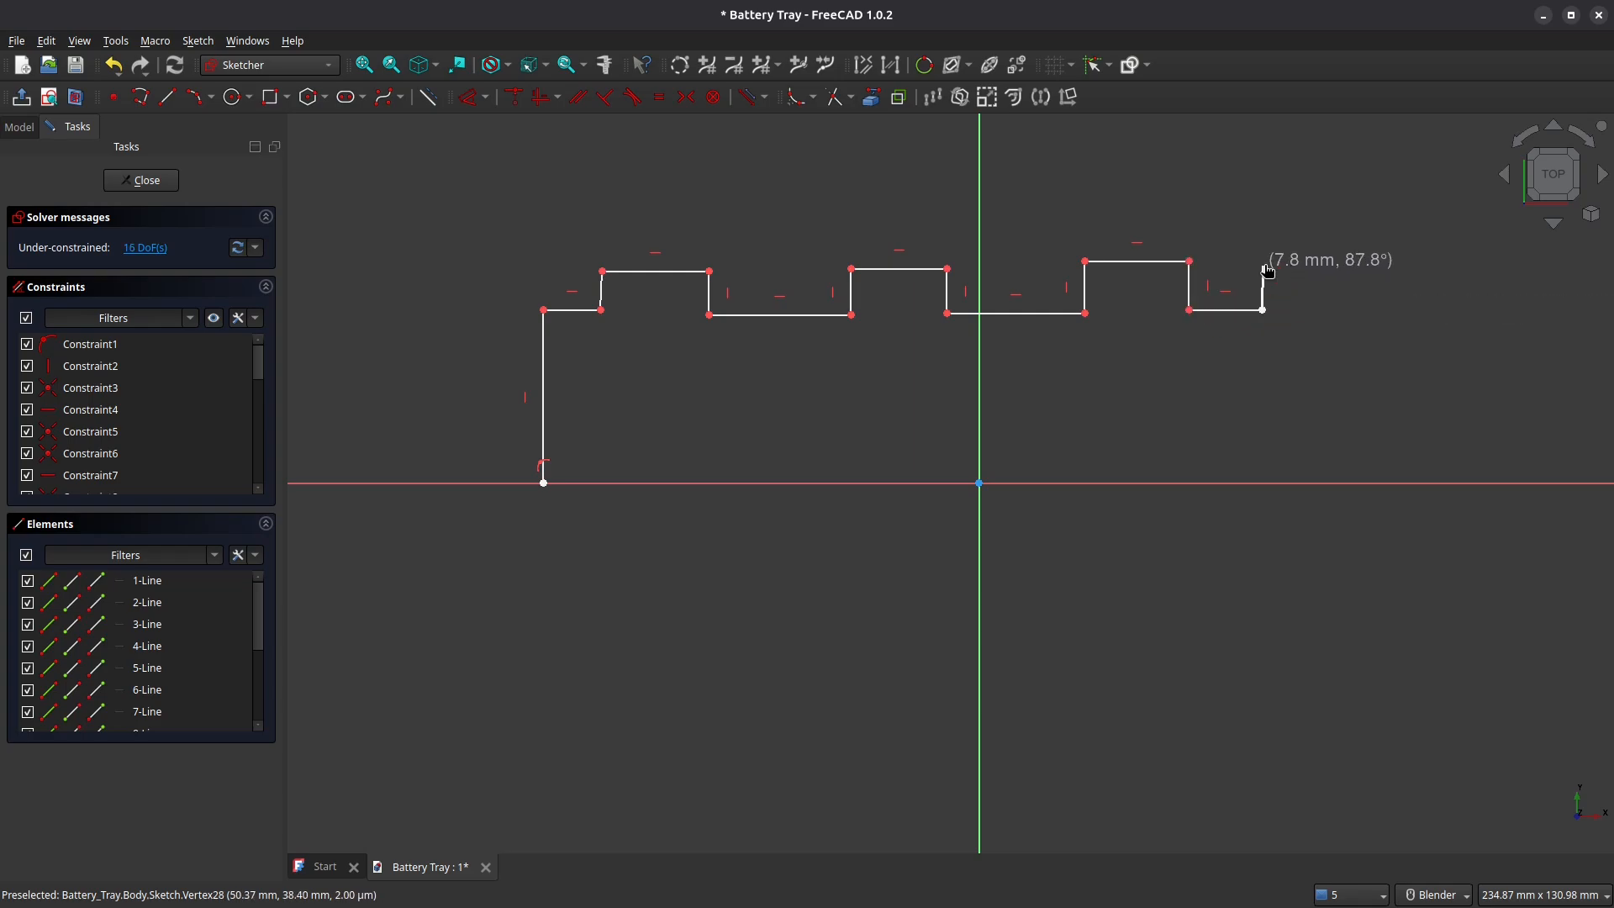
pyautogui.click(1263, 266)
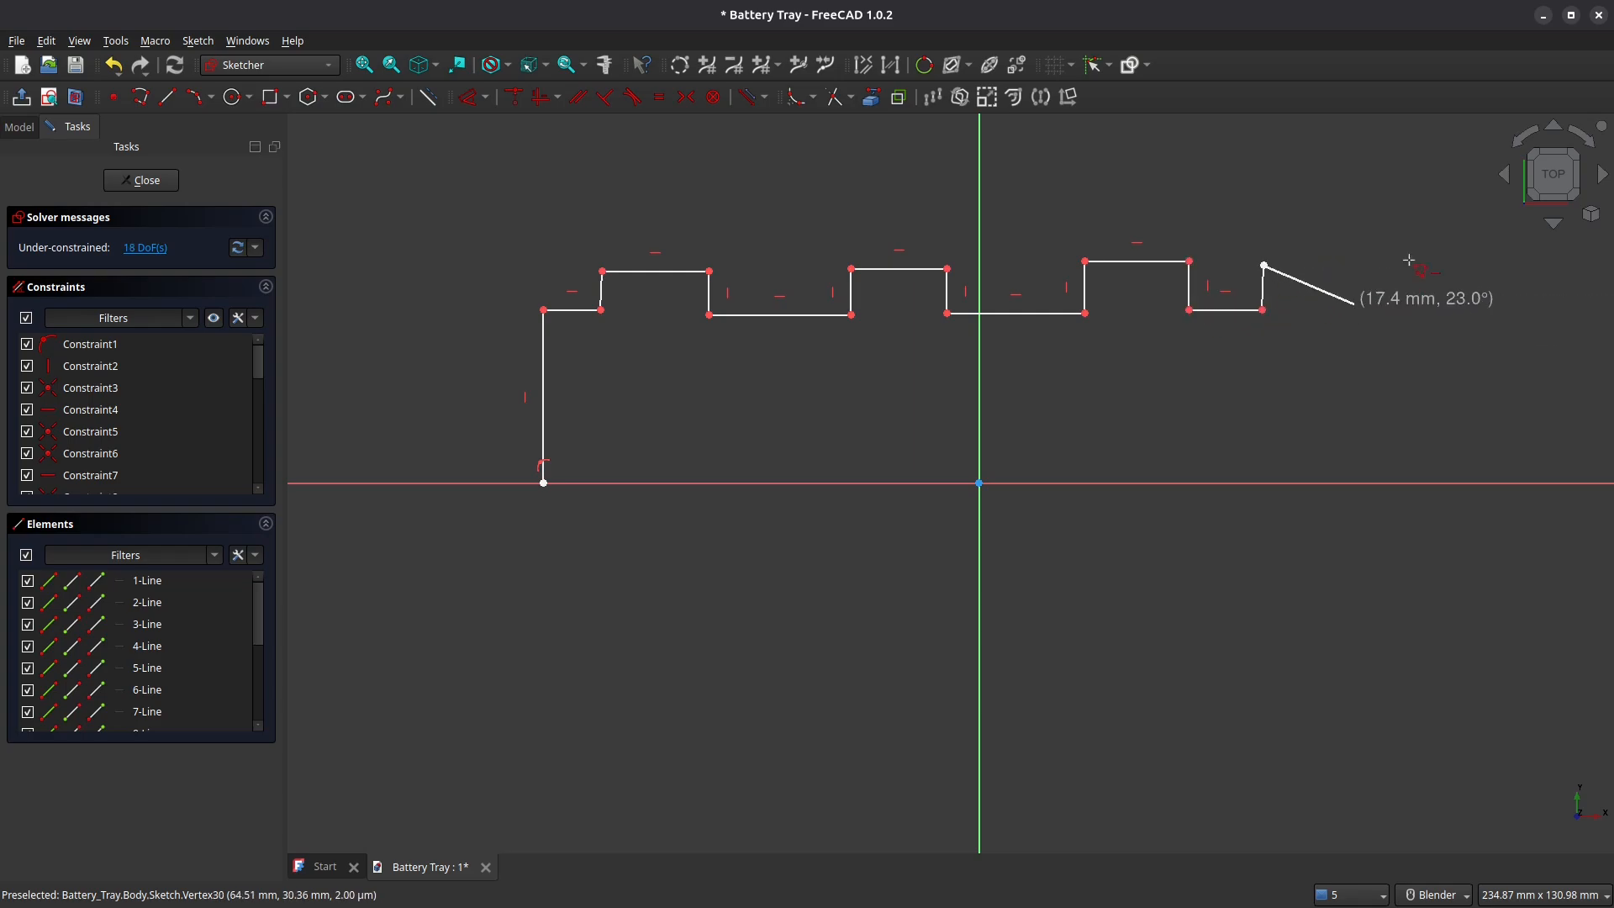
pyautogui.click(1325, 269)
pyautogui.click(1332, 483)
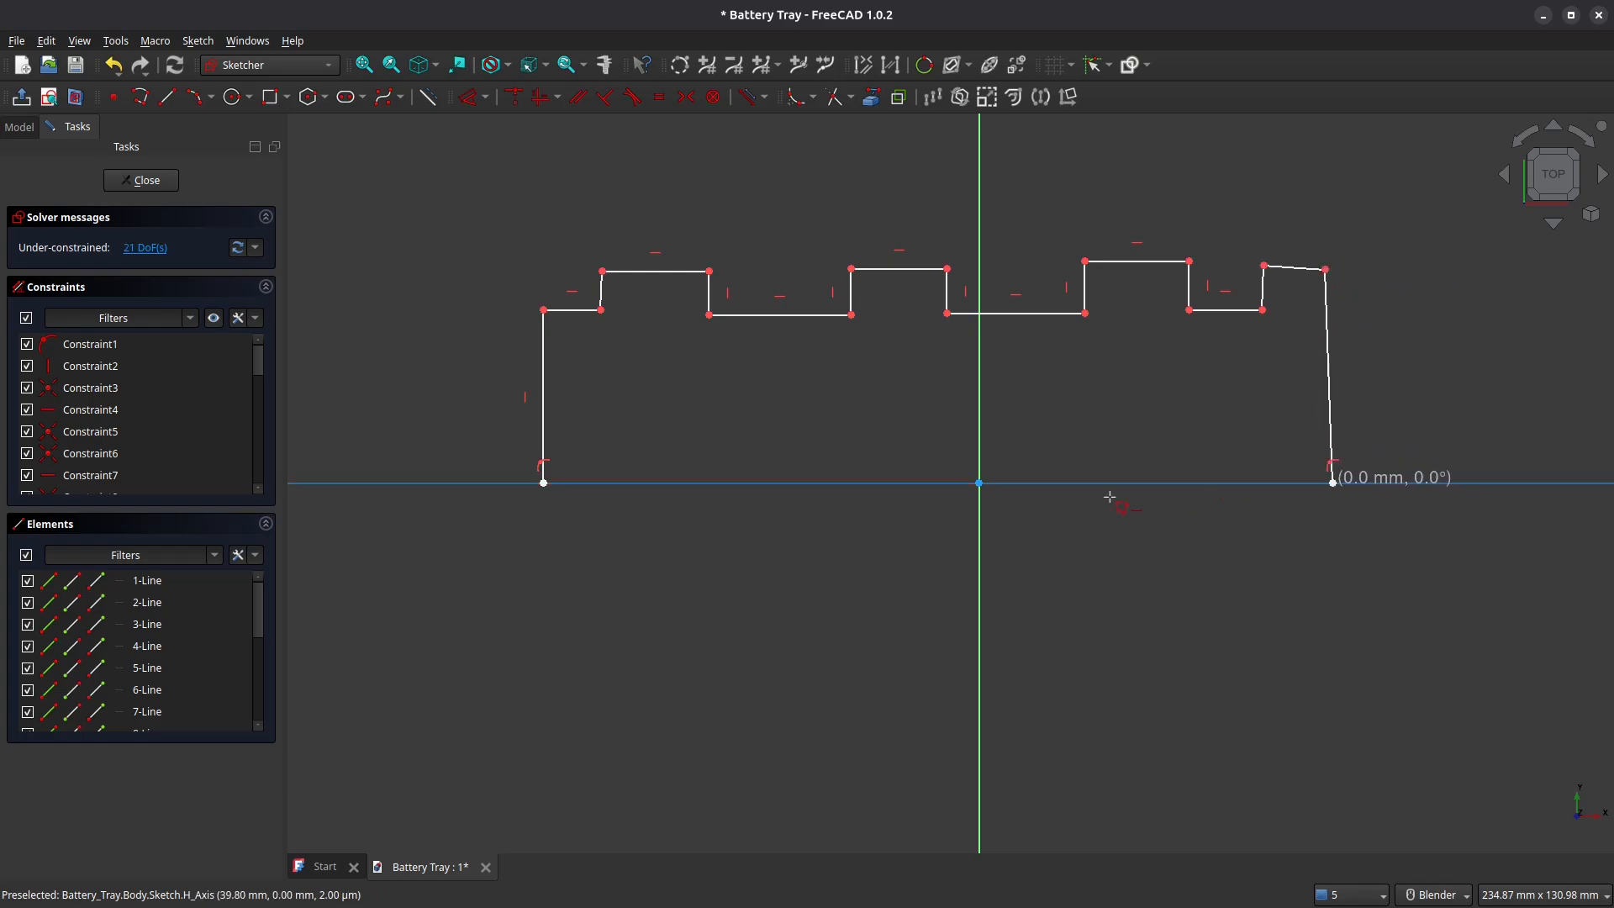
pyautogui.click(543, 483)
pyautogui.press('Escape')
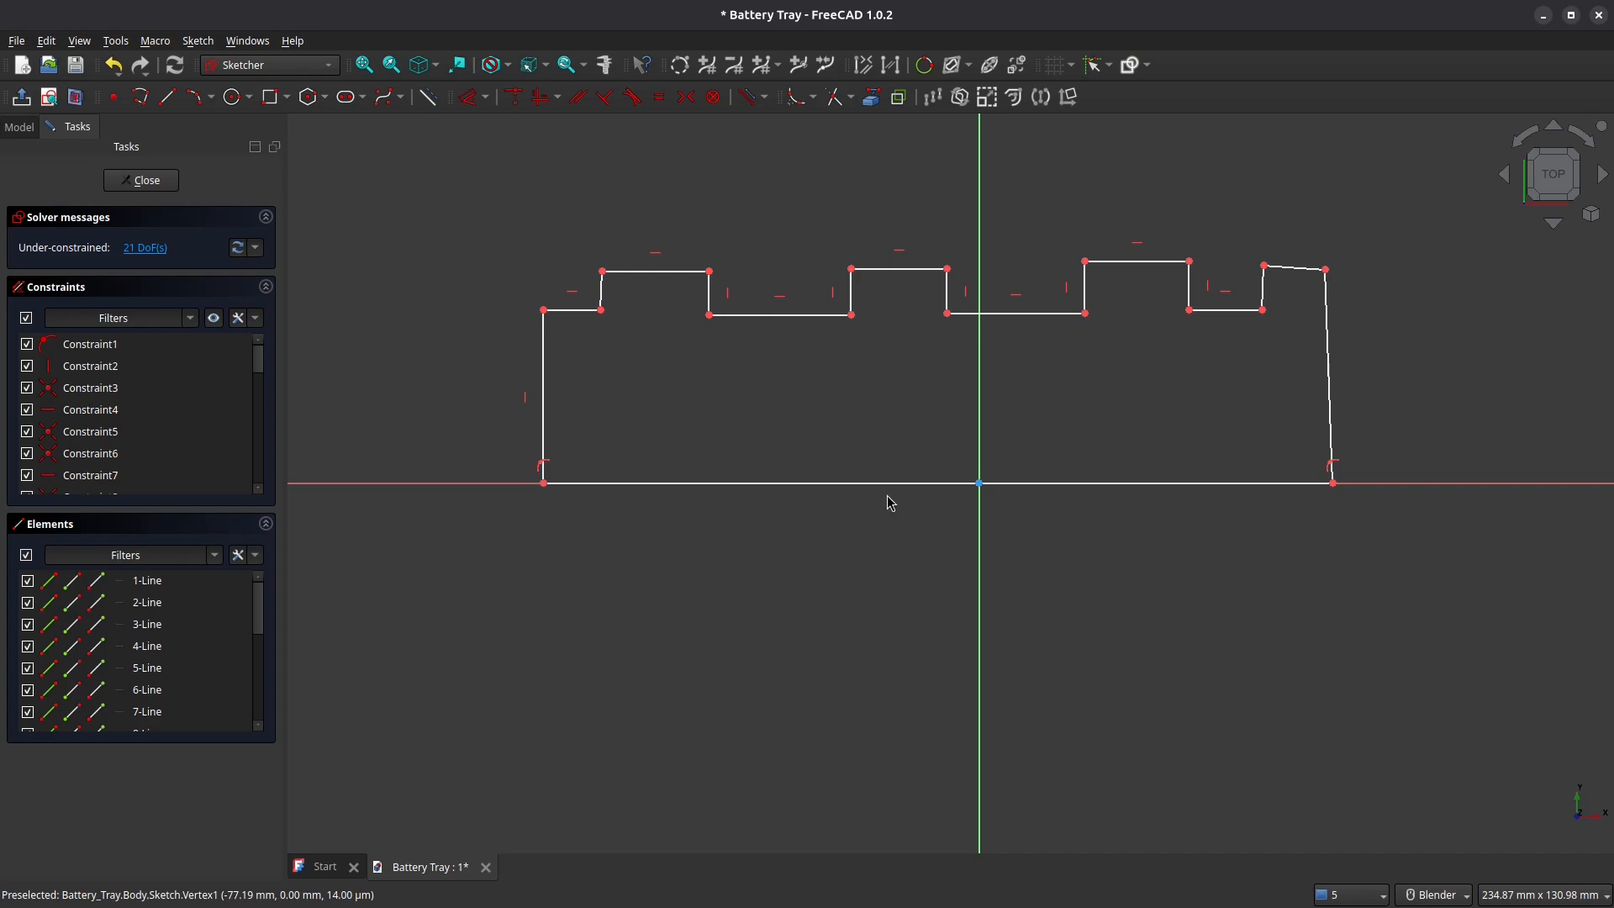
# Constrain the raised end section's top edge as horizontal, and its short side and the first tab's left side as vertical
pyautogui.click(1297, 267)
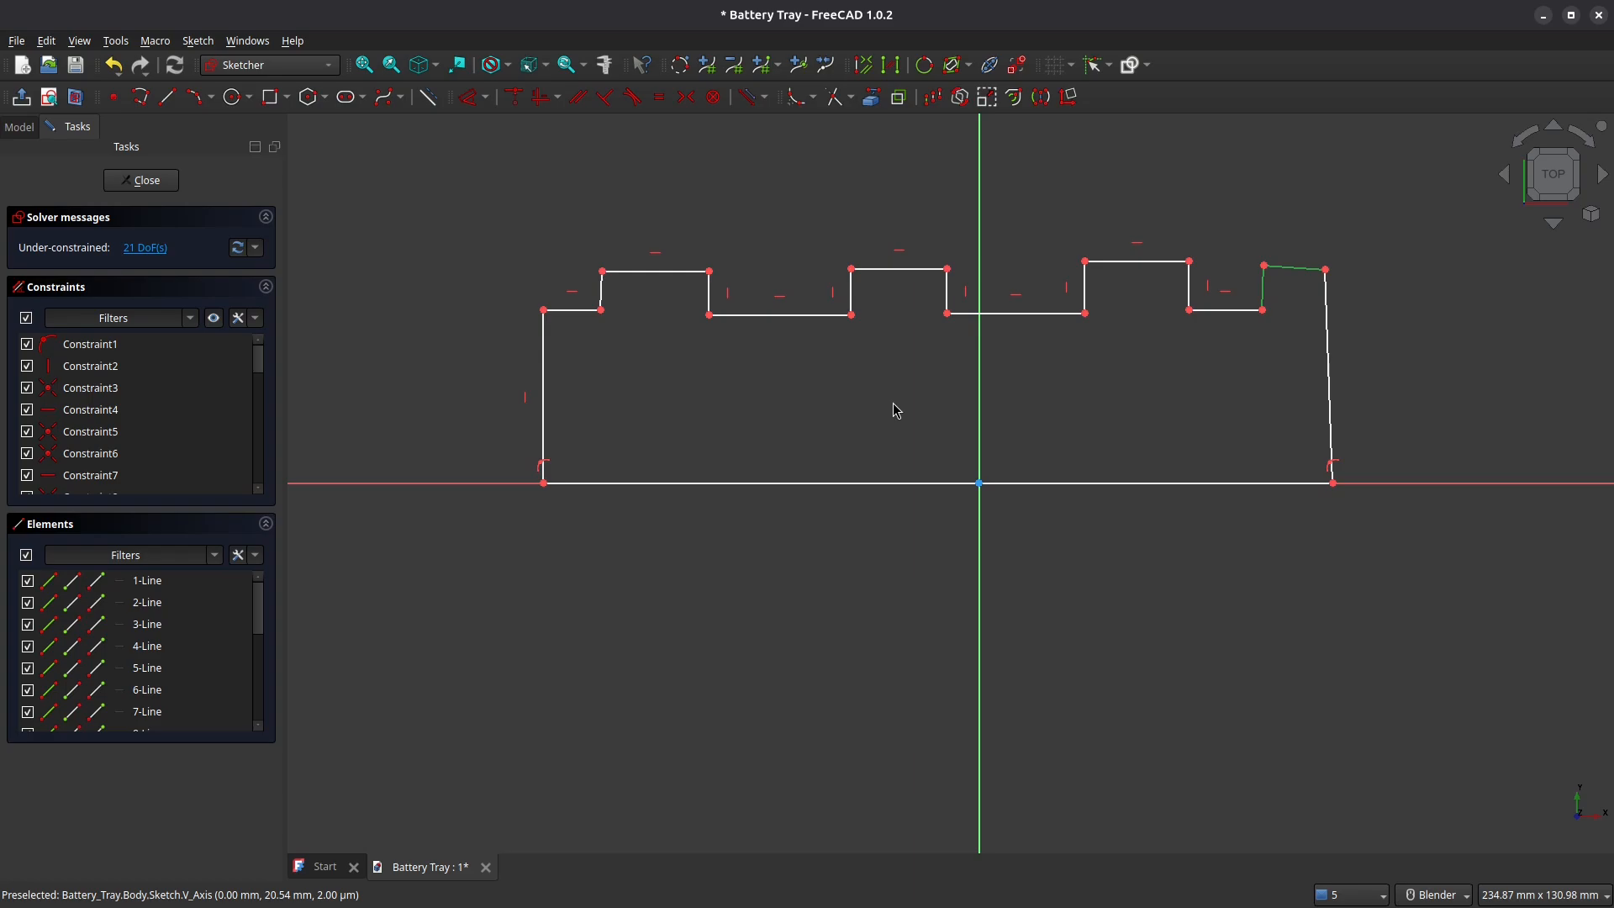
pyautogui.click(543, 97)
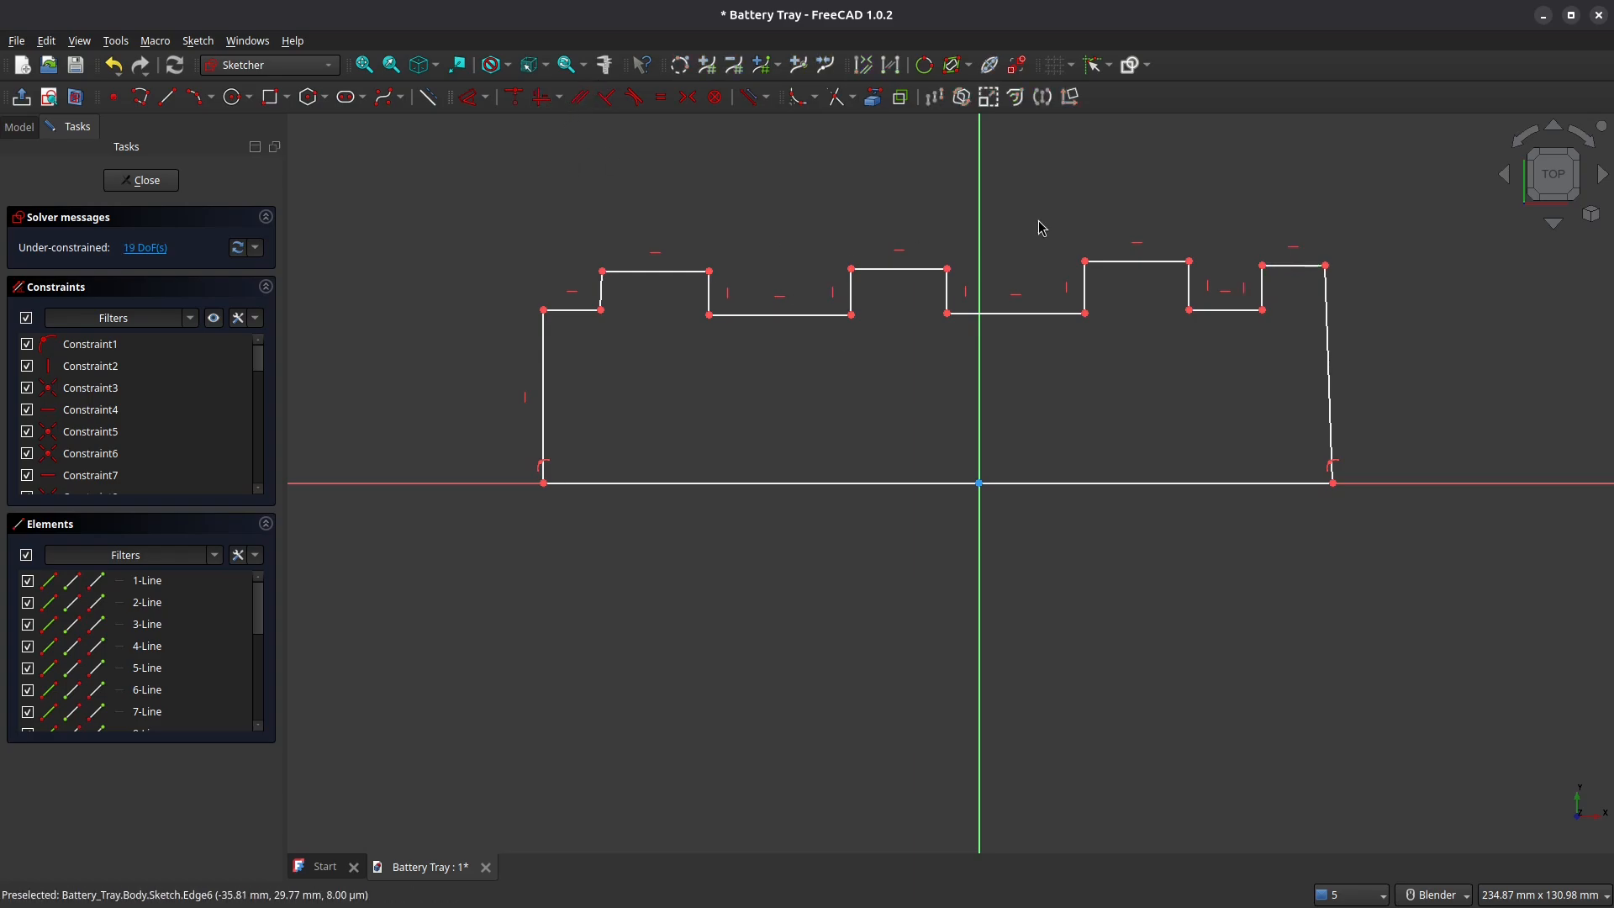
pyautogui.click(601, 294)
pyautogui.click(543, 97)
# Make the seven short tab and step sides equal in length, and constrain the profile's long right edge as vertical
pyautogui.click(597, 296)
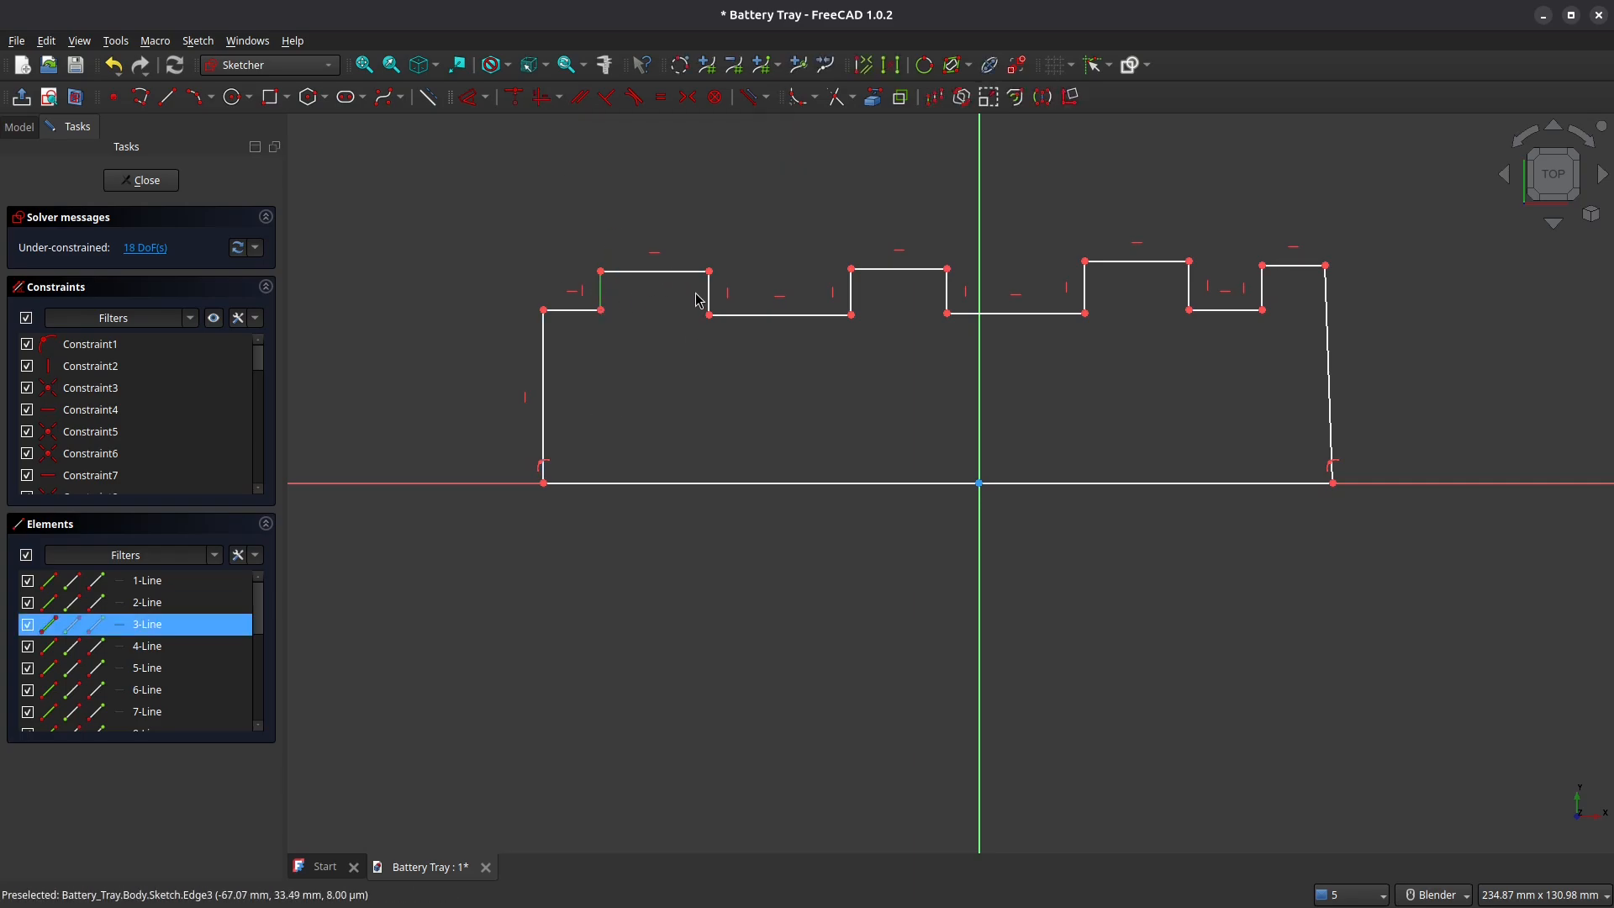
pyautogui.click(710, 299)
pyautogui.click(852, 294)
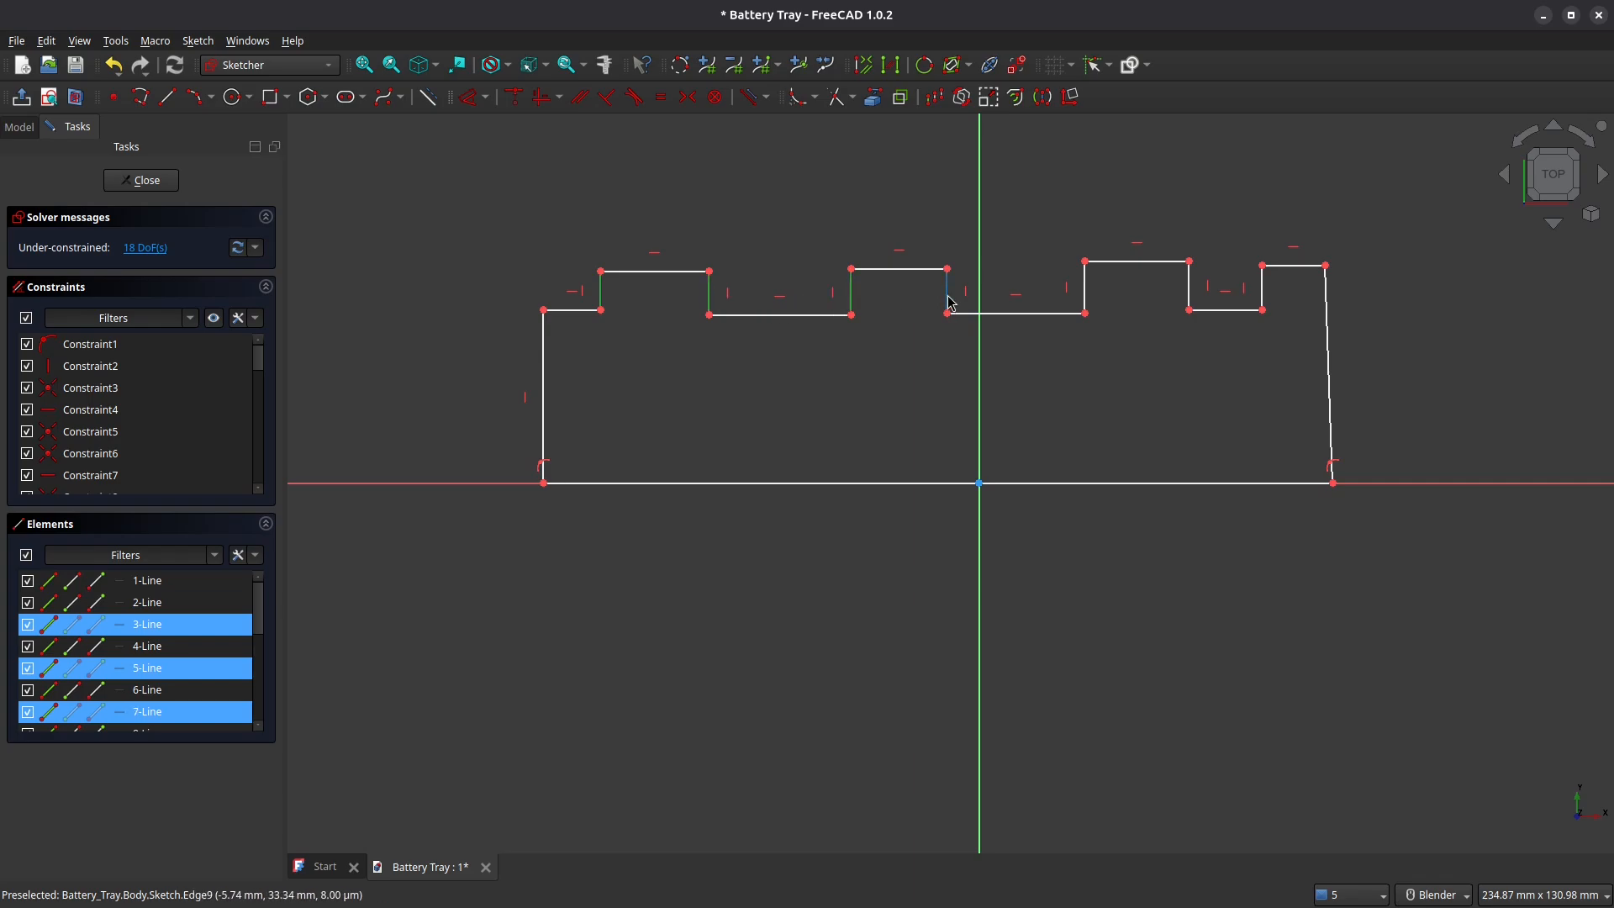
pyautogui.click(947, 294)
pyautogui.click(1017, 303)
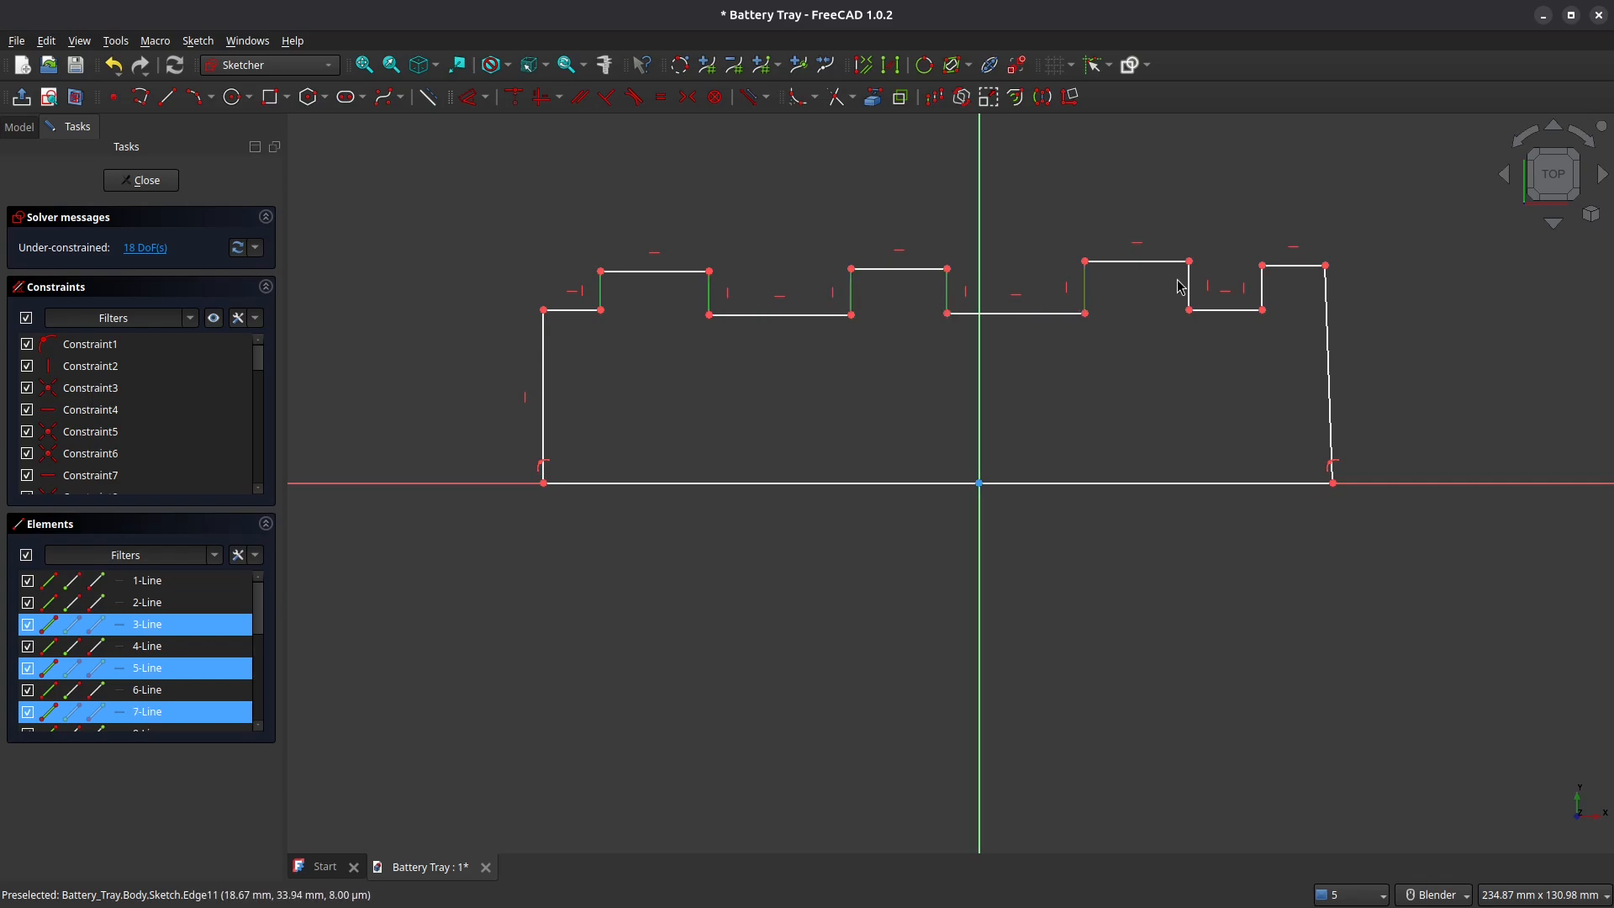
pyautogui.click(1264, 296)
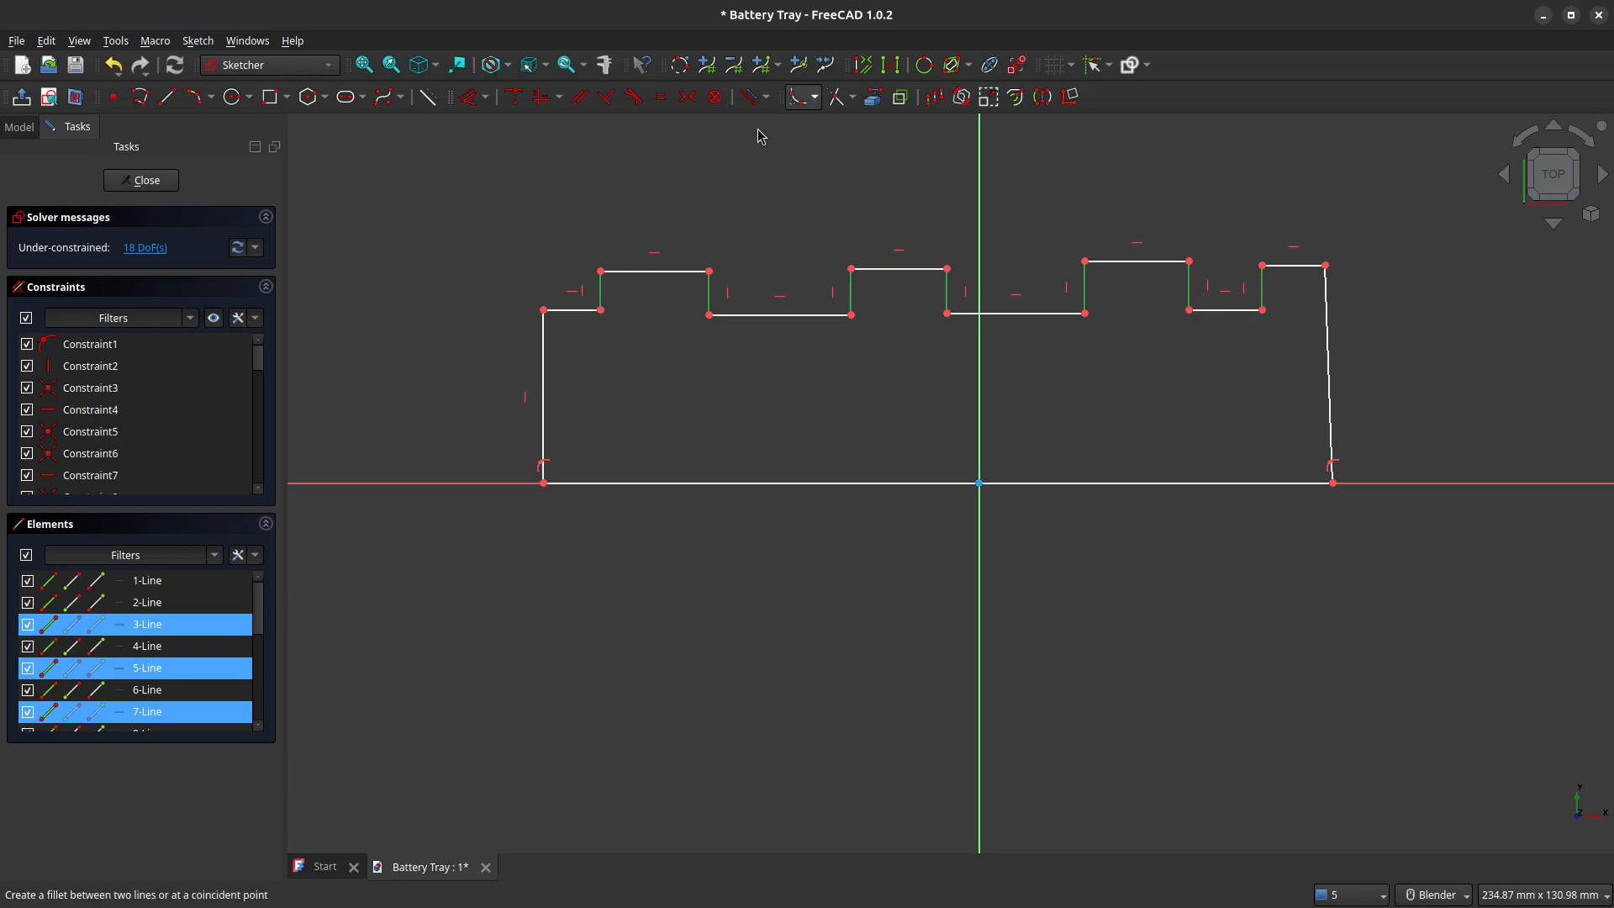
pyautogui.click(662, 96)
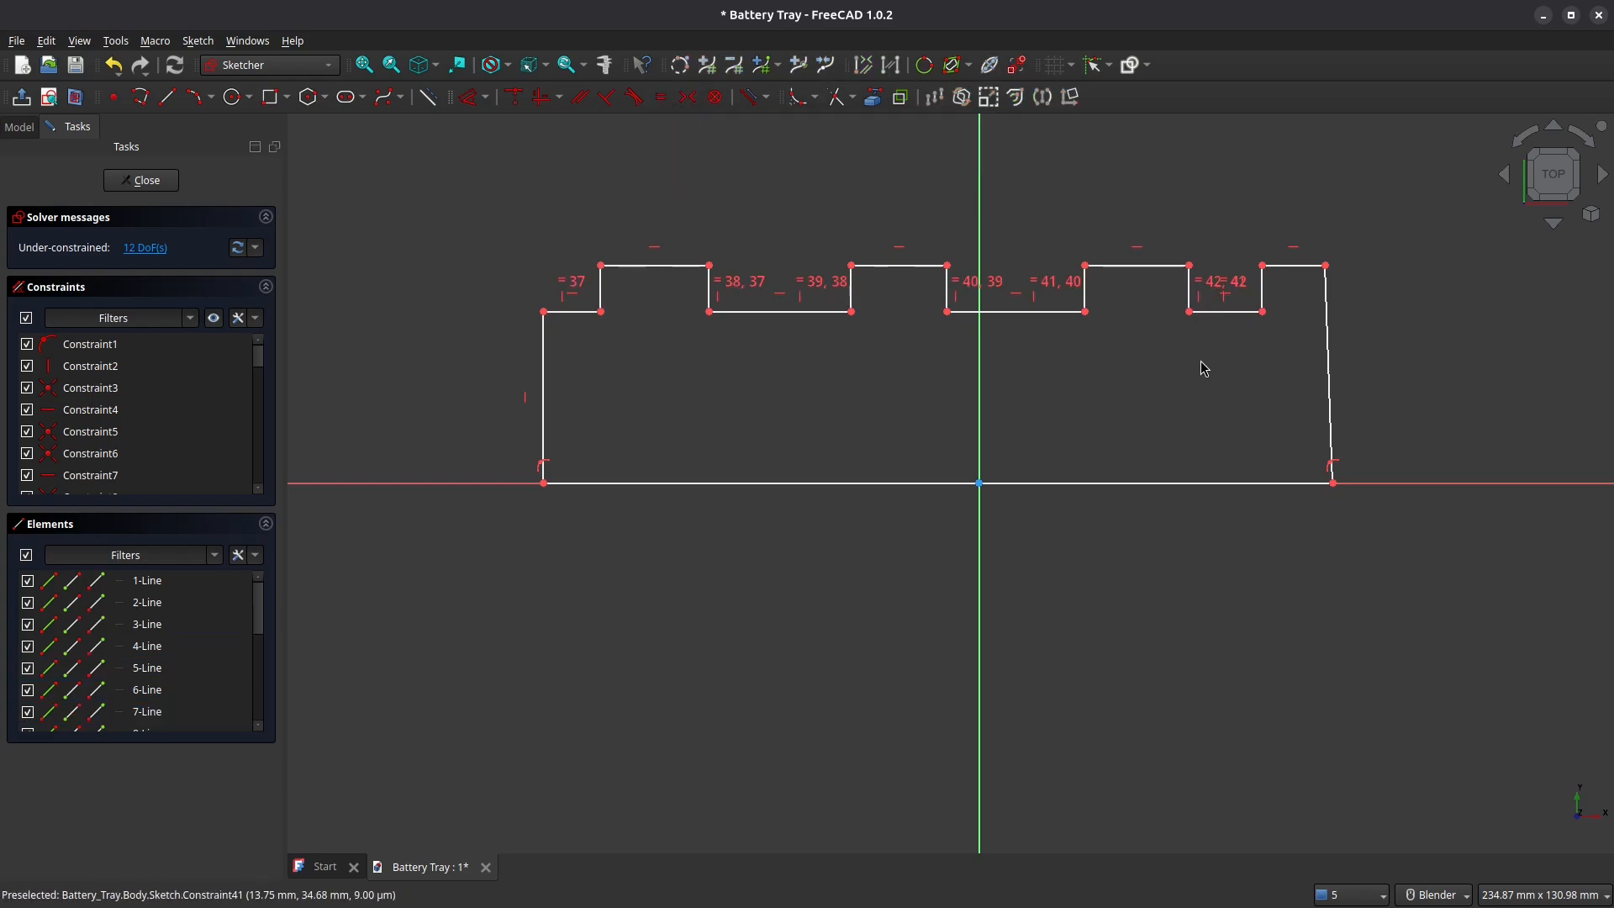
pyautogui.click(1329, 357)
pyautogui.click(547, 97)
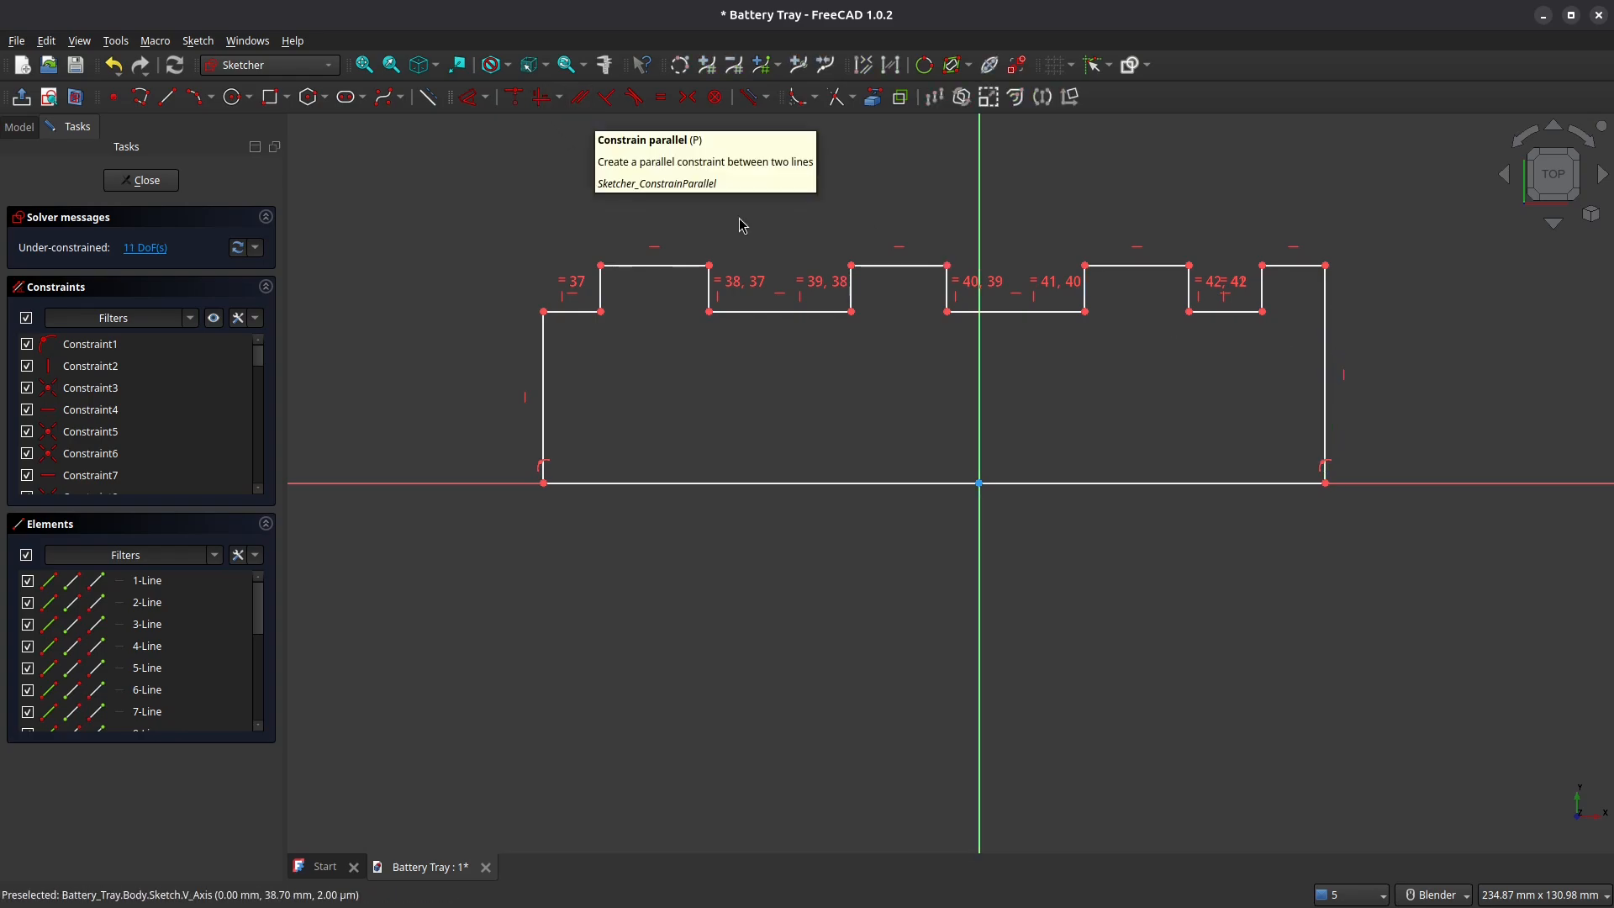
# Make the top edges of the three tabs equal in length, and likewise the two gaps between the tabs
pyautogui.click(655, 266)
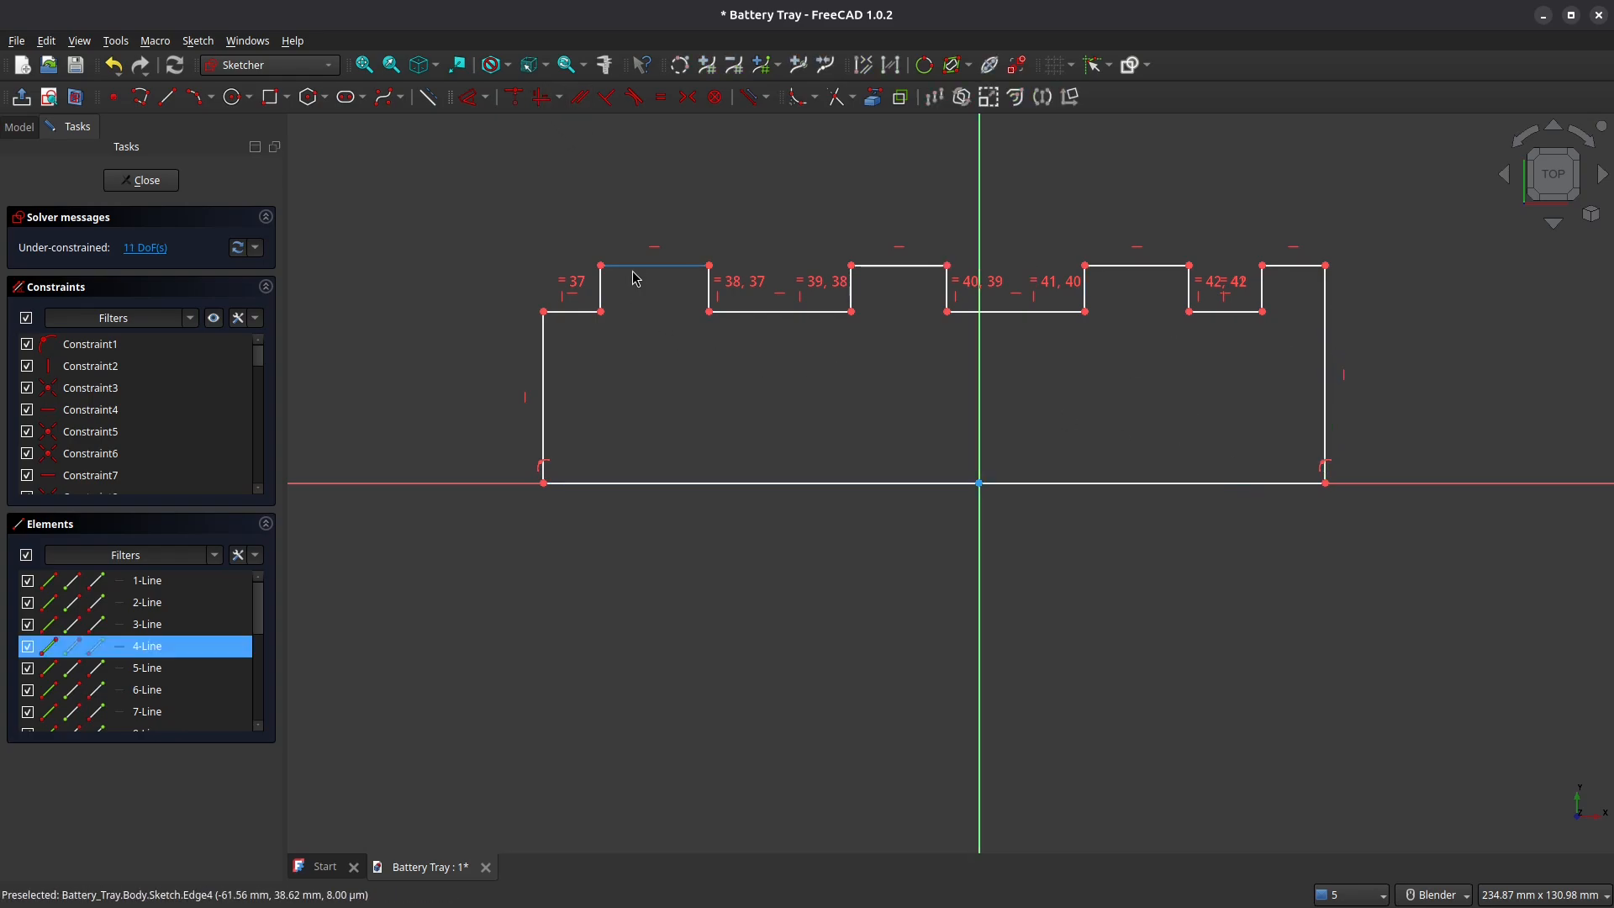
pyautogui.click(900, 266)
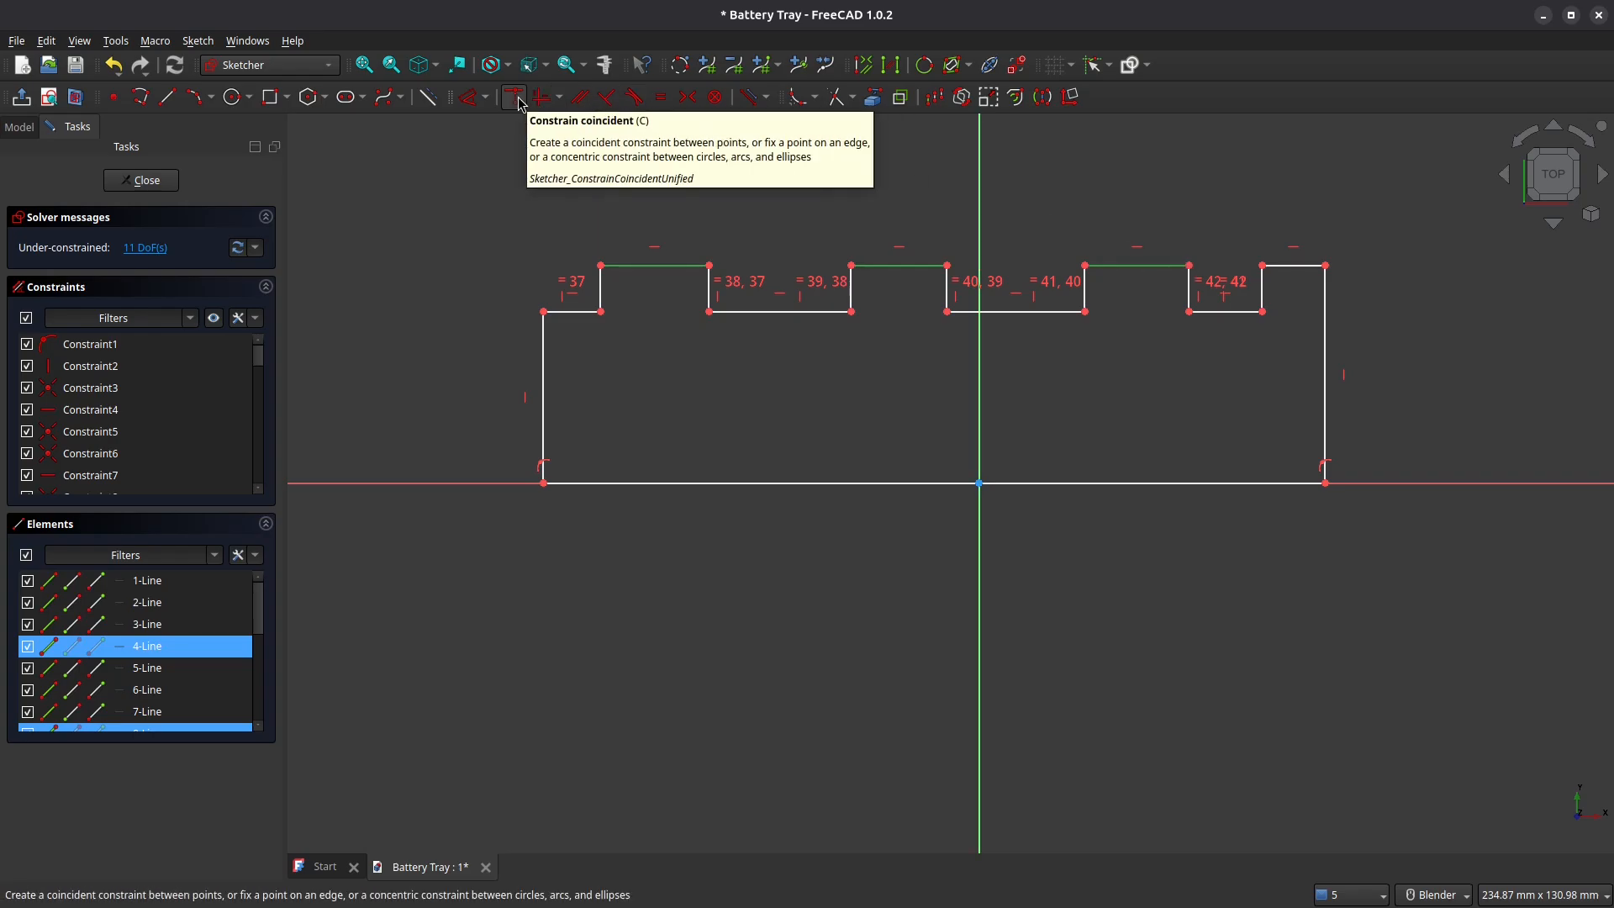
pyautogui.click(662, 98)
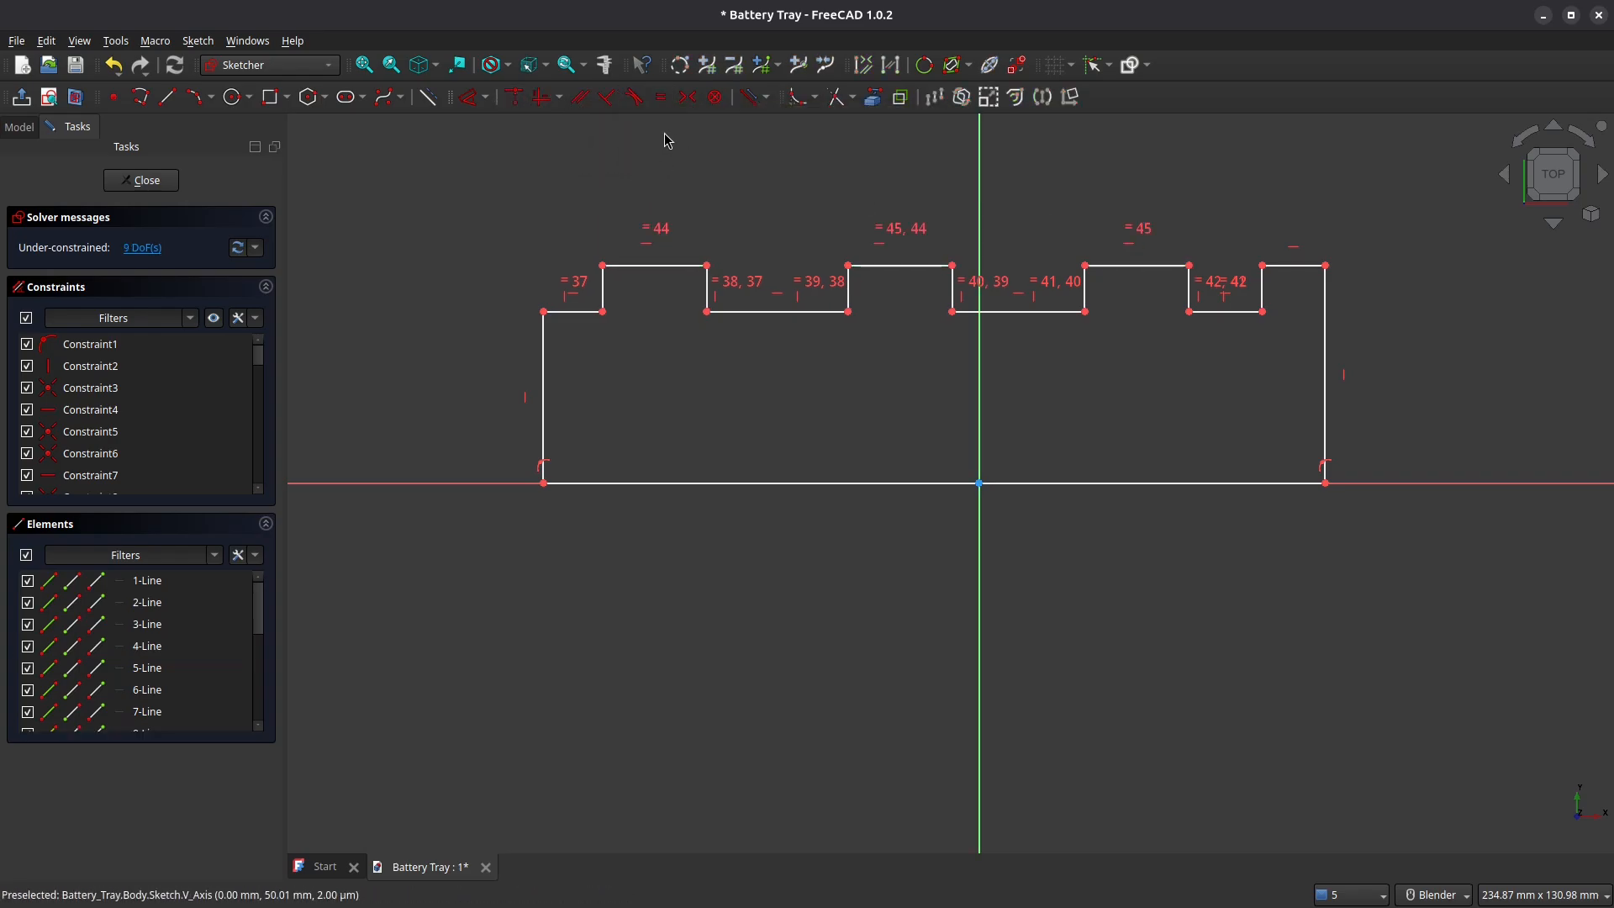
pyautogui.click(775, 317)
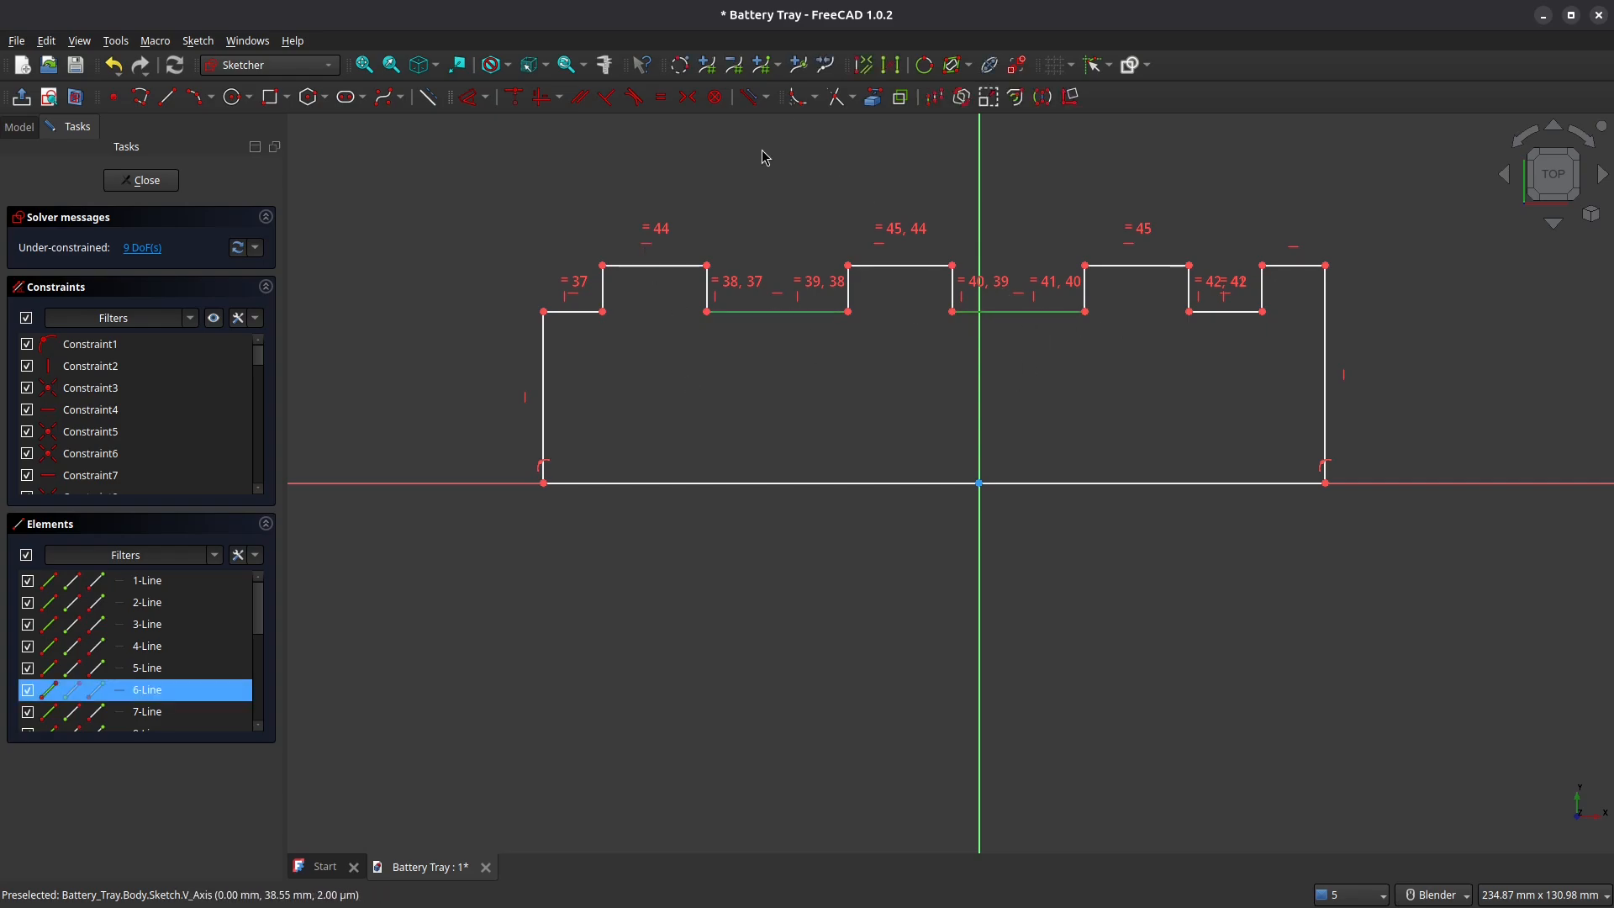
pyautogui.click(662, 98)
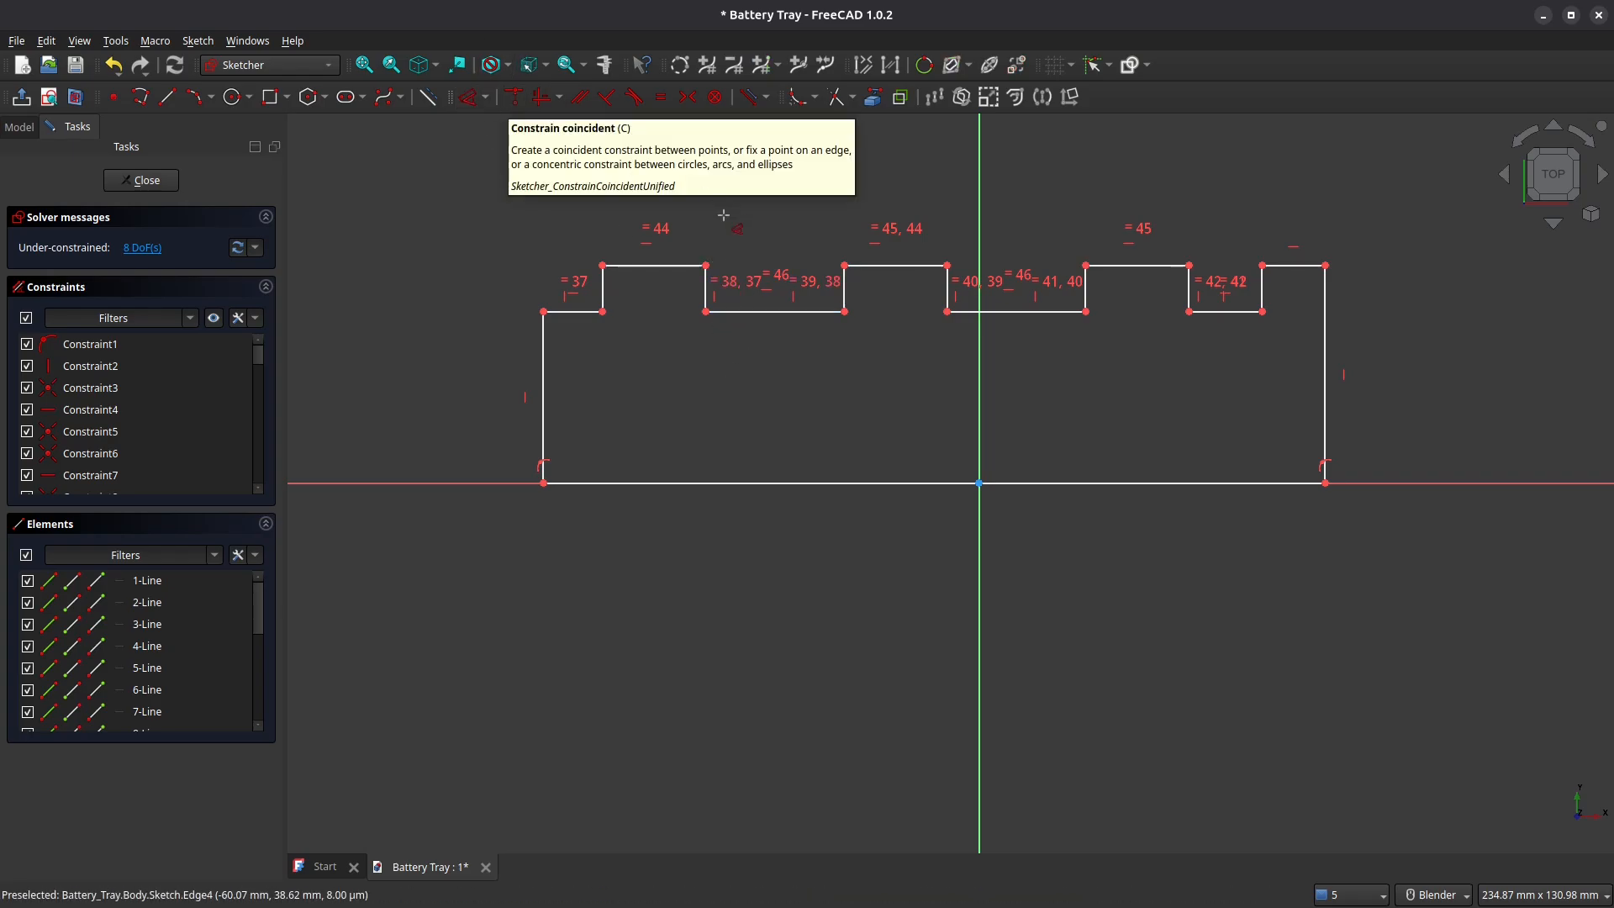
# Dimension the first tab's width as 10 mm and place the dimension label beside the tab's extension lines
pyautogui.click(492, 65)
pyautogui.click(659, 265)
pyautogui.click(659, 191)
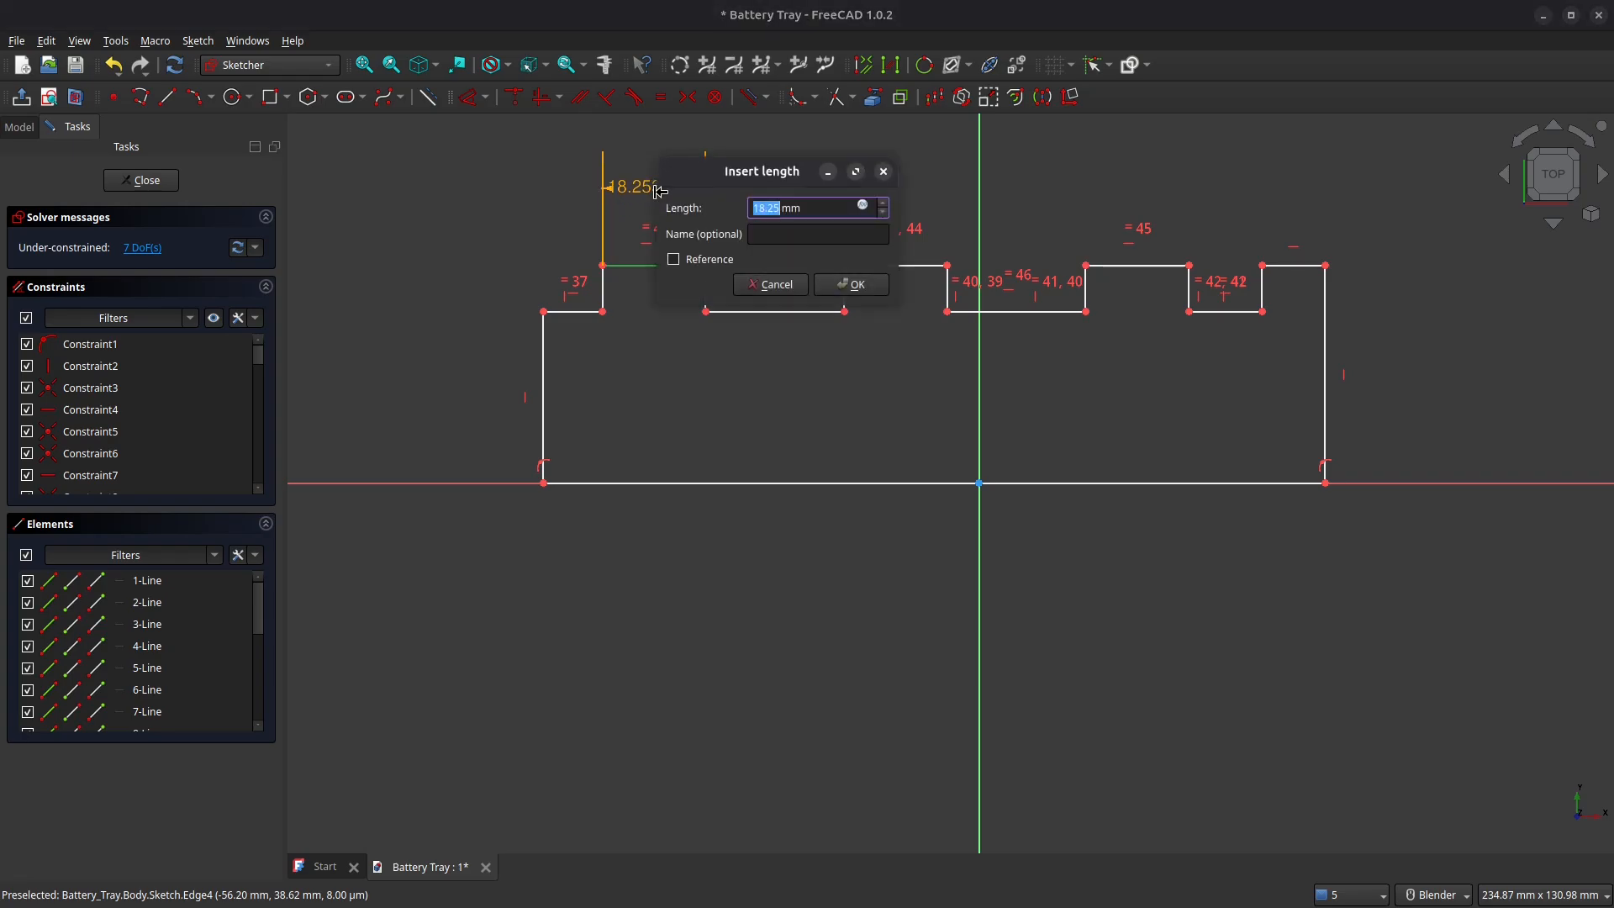
pyautogui.press('Return')
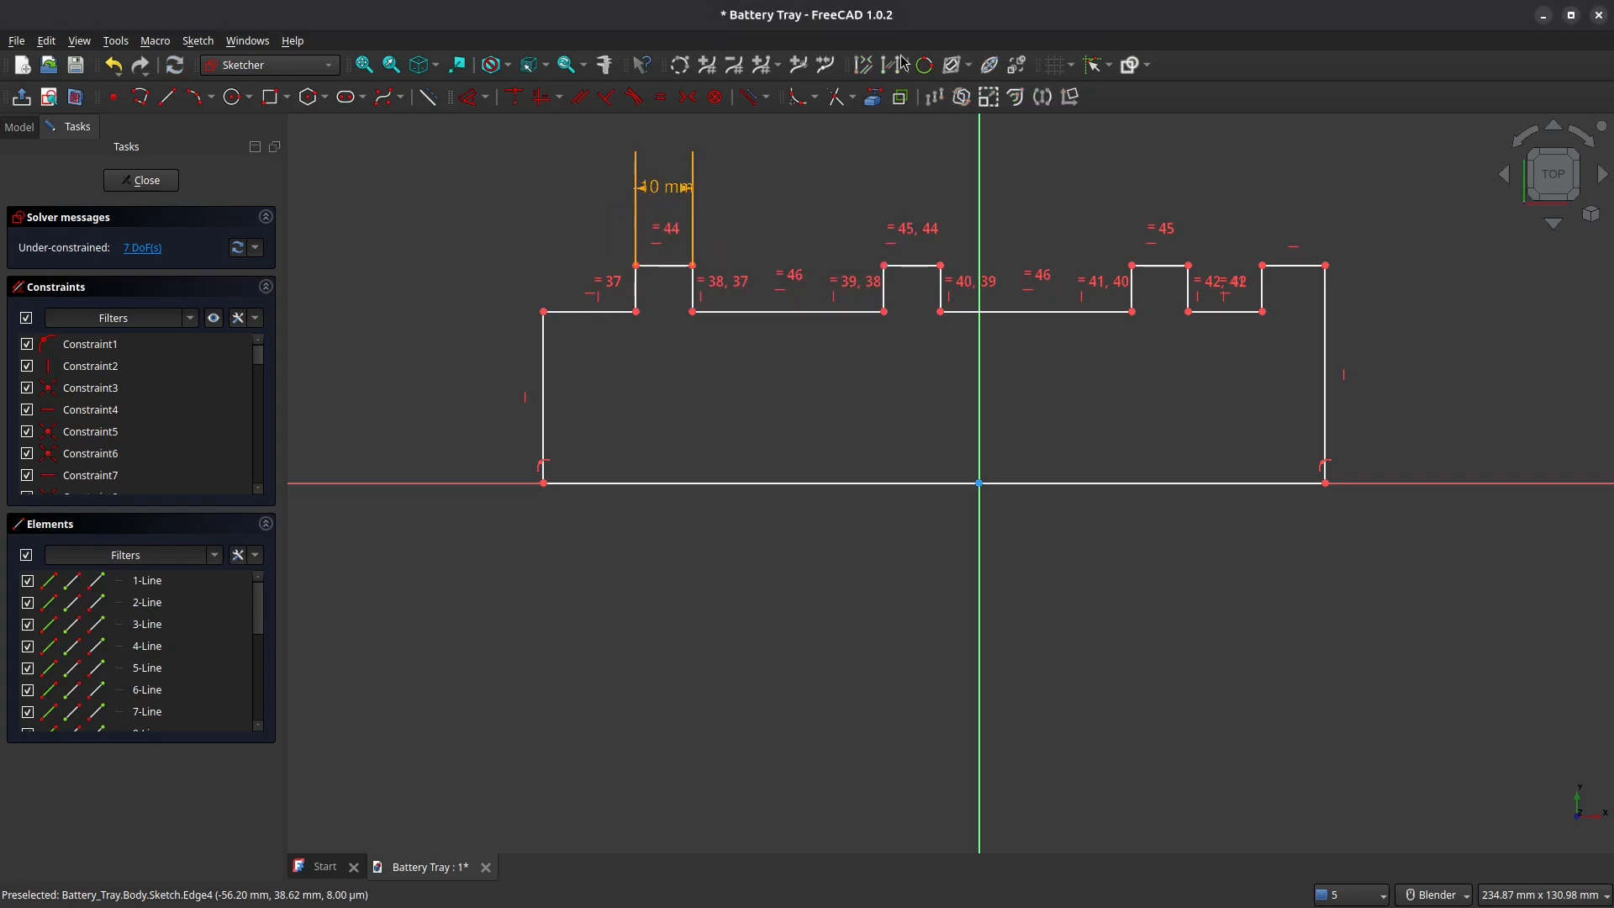
pyautogui.moveTo(660, 194); pyautogui.dragTo(733, 193)
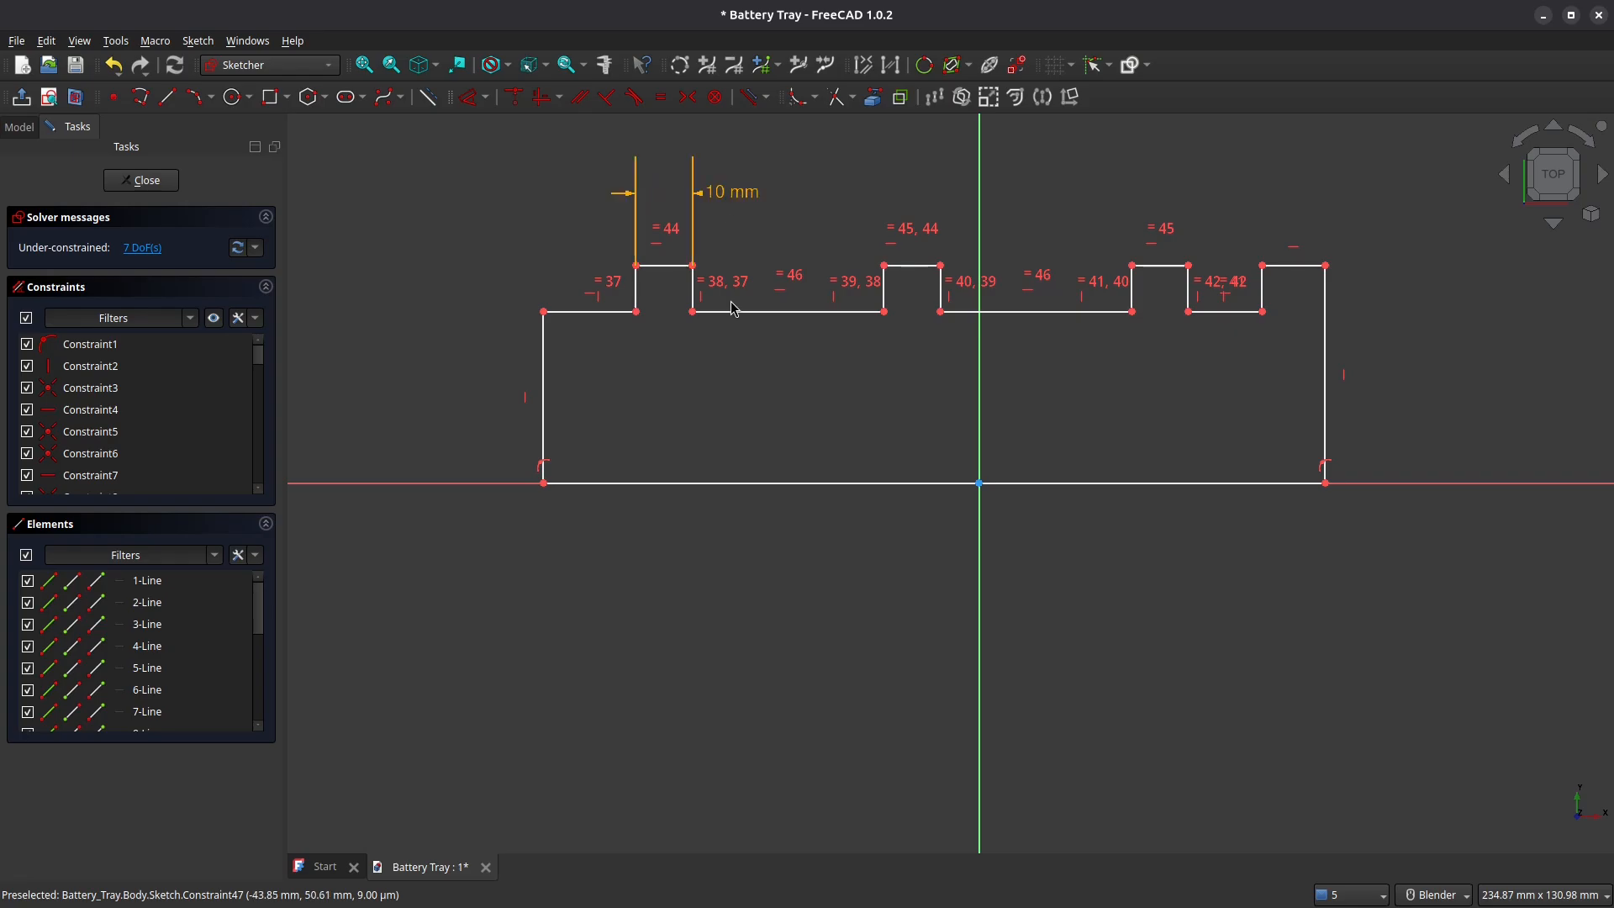
# Dimension the first tab's left side as 3 mm, placing the dimension label beside the tab
pyautogui.click(470, 99)
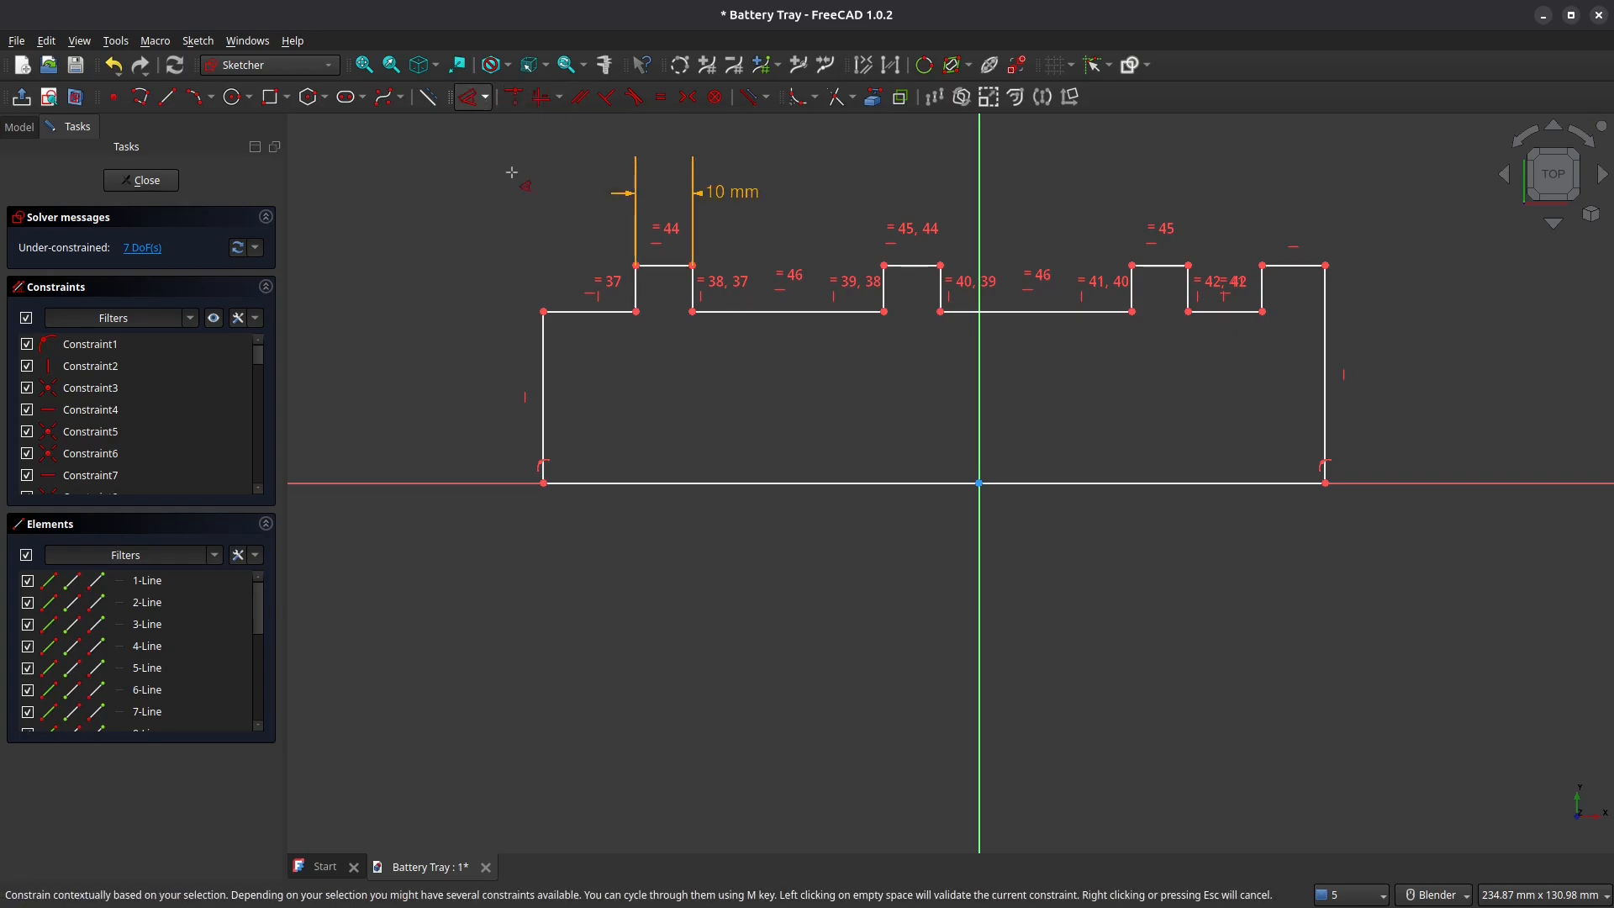
pyautogui.click(638, 293)
pyautogui.click(526, 232)
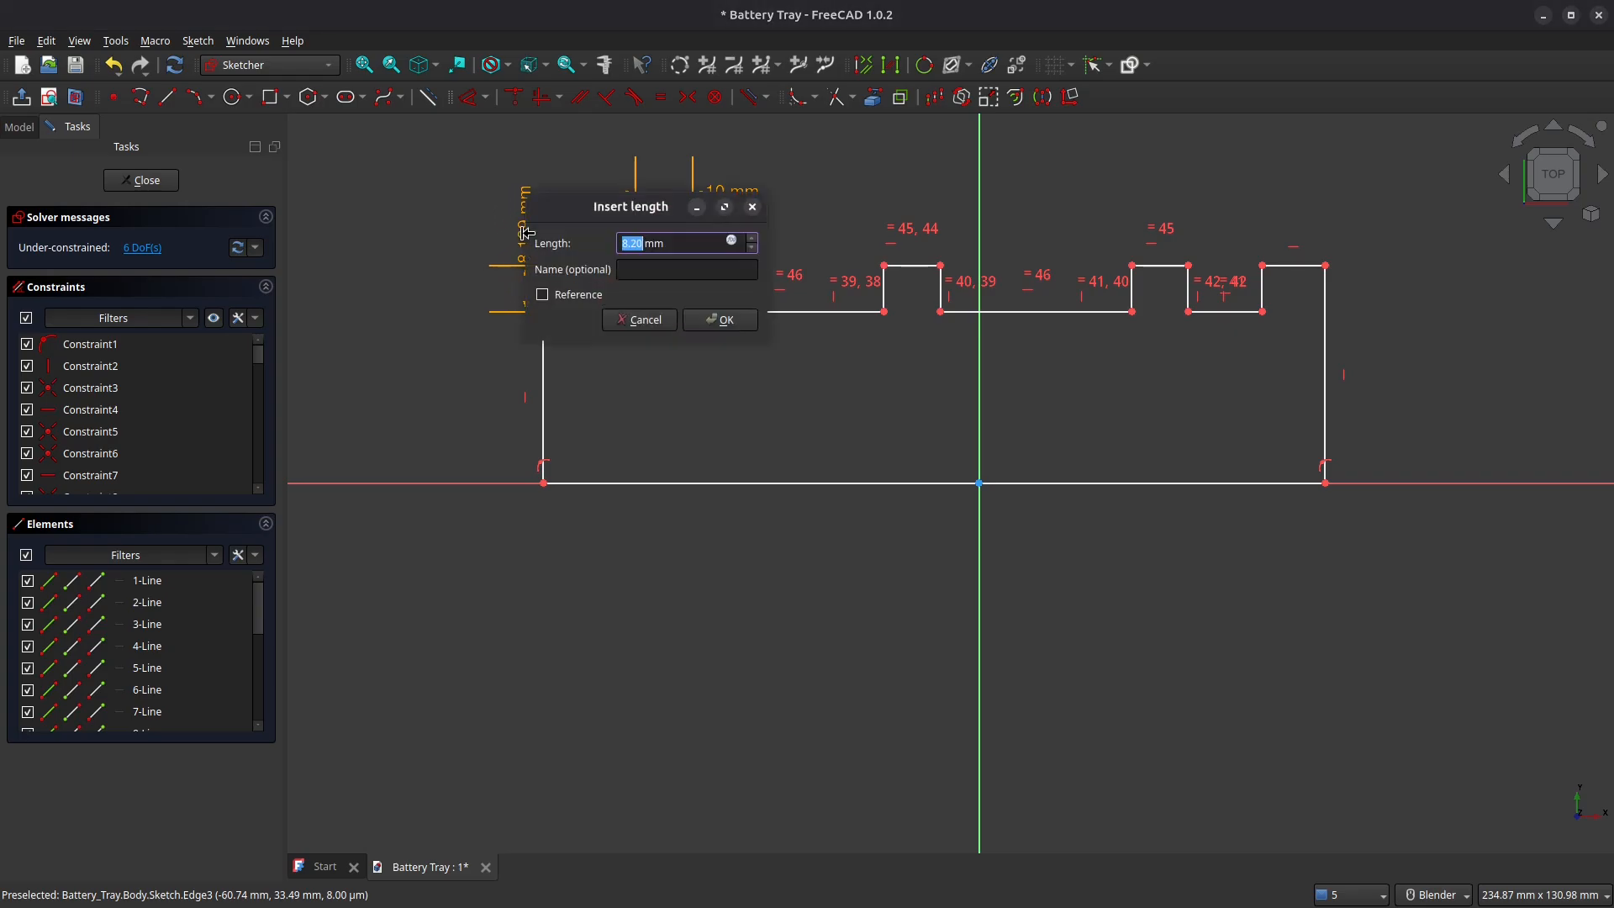
pyautogui.write('3')
pyautogui.press('Return')
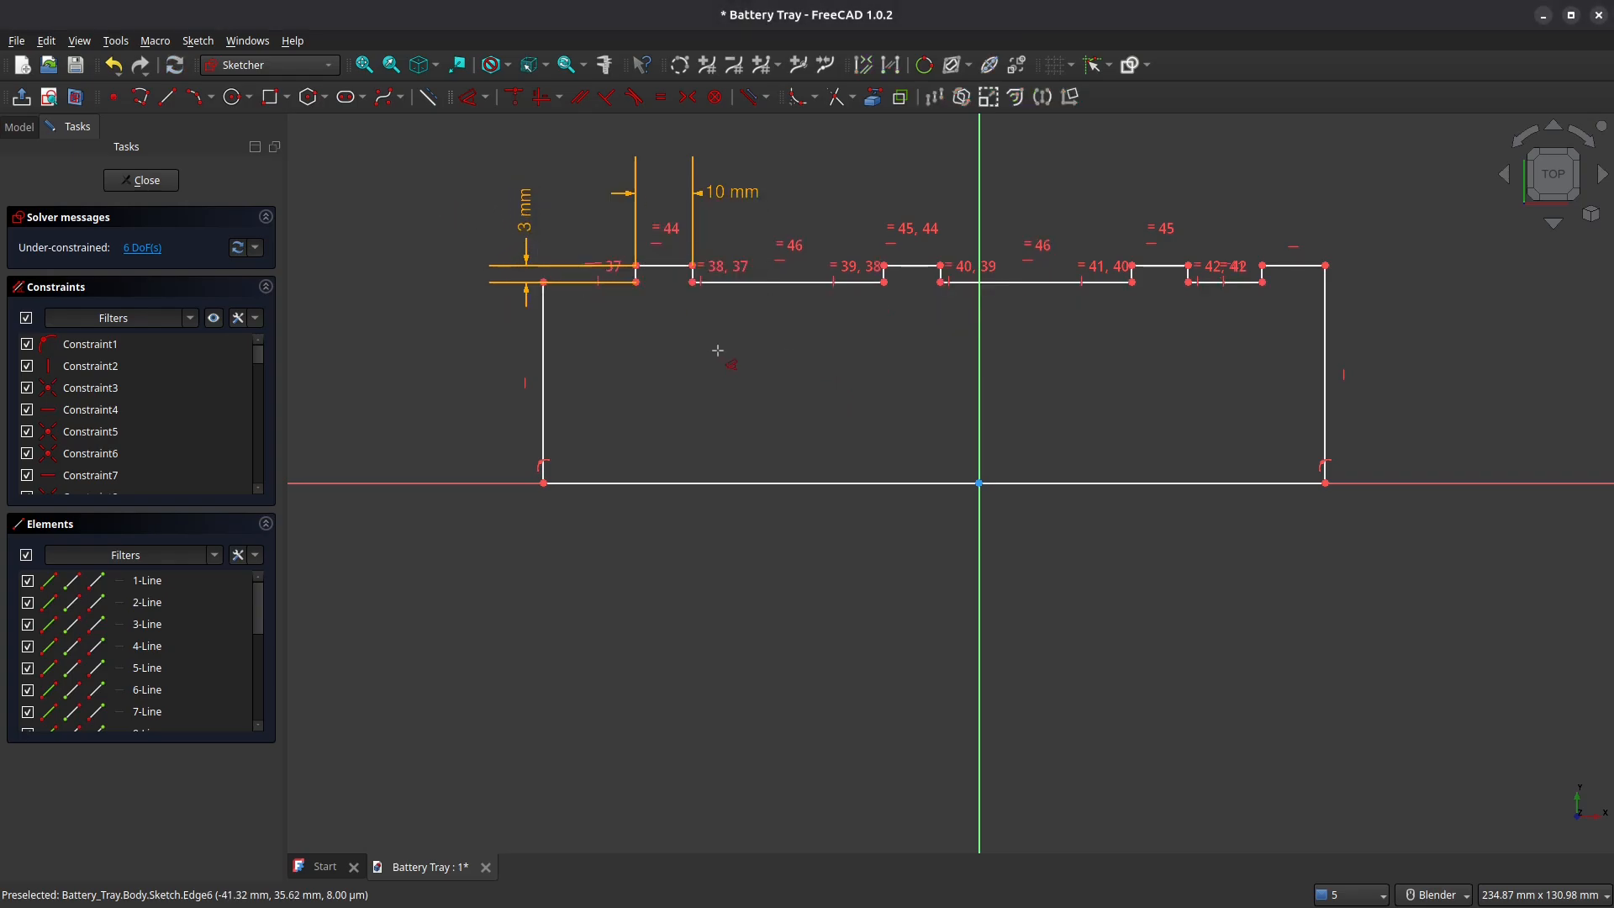
# Dimension the gap between the first two tabs as 22 mm, and reposition the first tab and the profile's long left edge
pyautogui.scroll(2, 718, 349)
pyautogui.moveTo(722, 350)
pyautogui.keyDown('shift'); pyautogui.mouseDown(button='middle')
pyautogui.moveTo(663, 418)
pyautogui.moveTo(659, 518)
pyautogui.mouseUp(button='middle'); pyautogui.keyUp('shift')
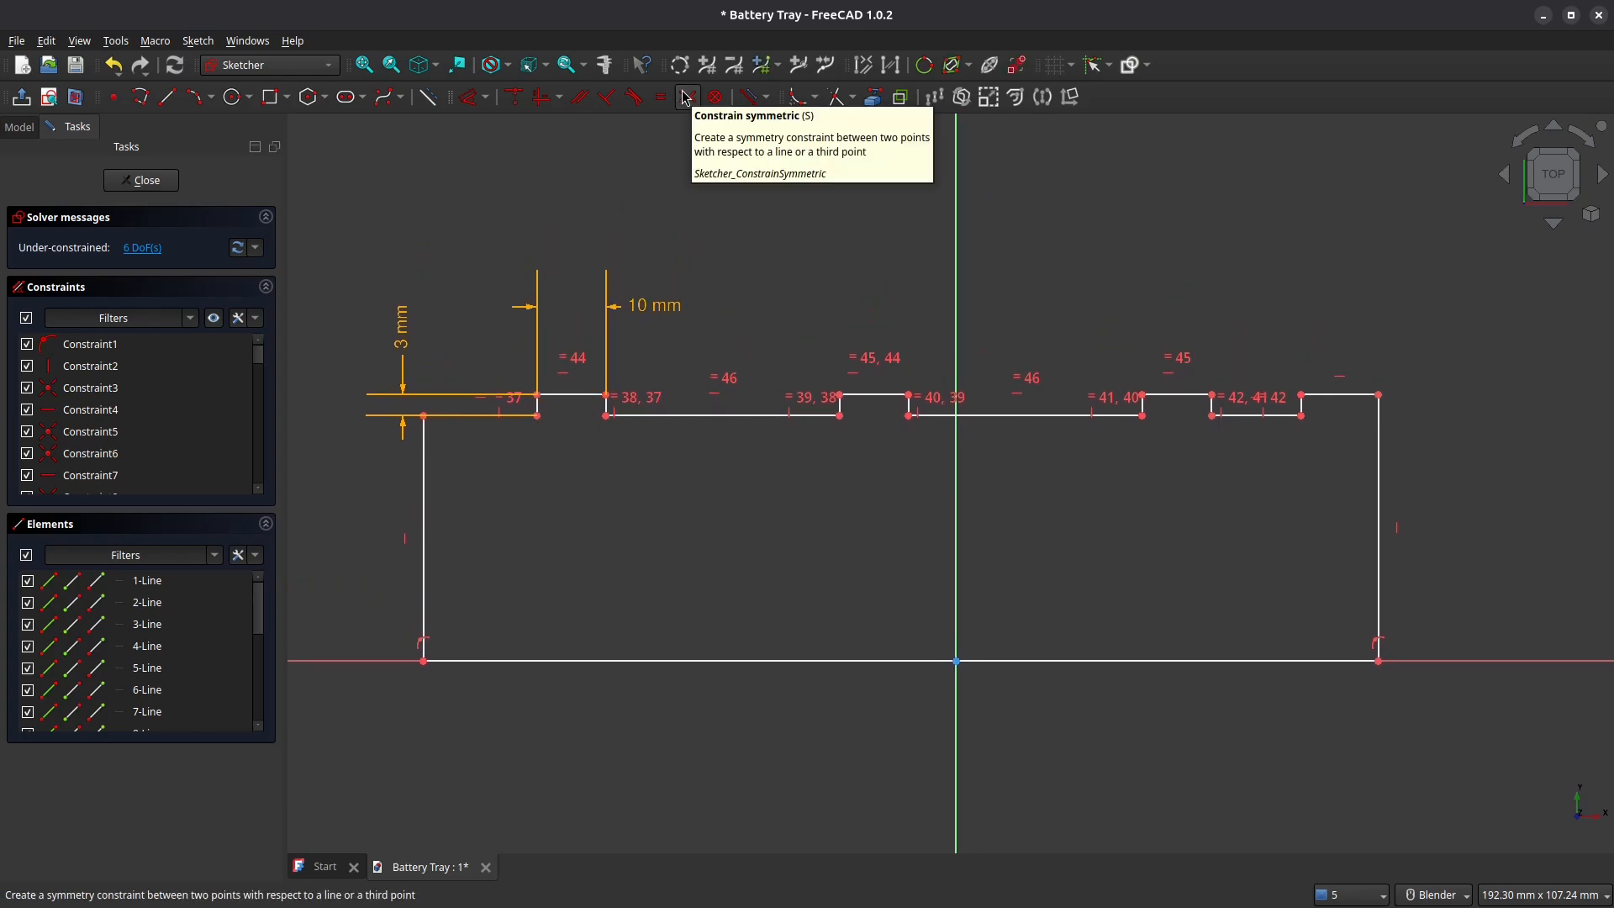
pyautogui.click(475, 102)
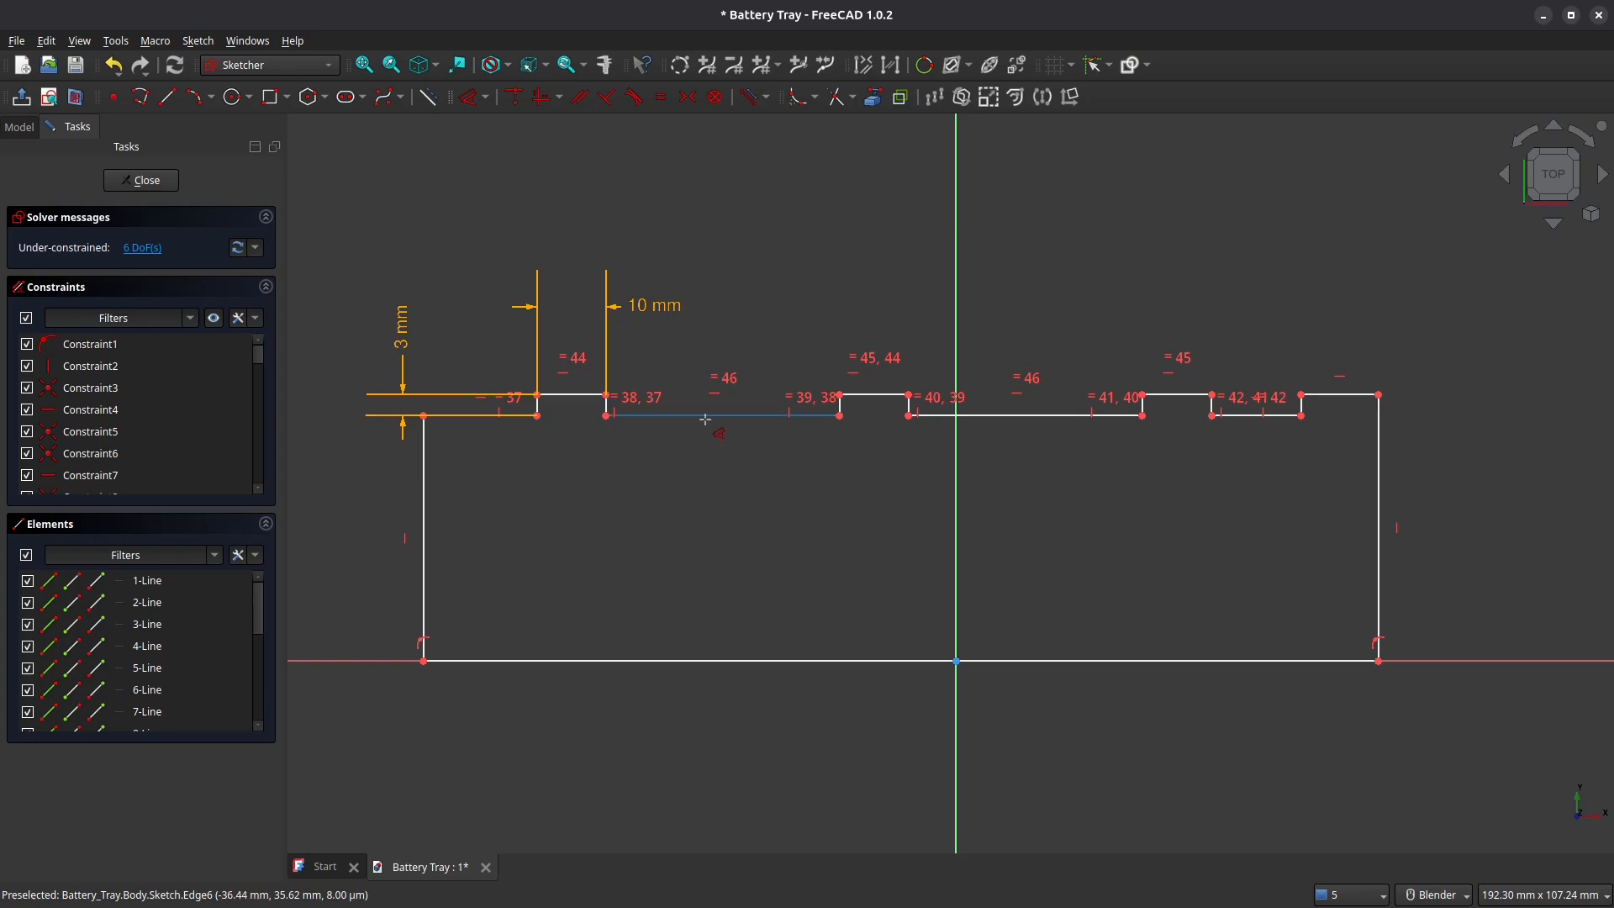
pyautogui.click(706, 415)
pyautogui.click(734, 476)
pyautogui.write('22')
pyautogui.press('Return')
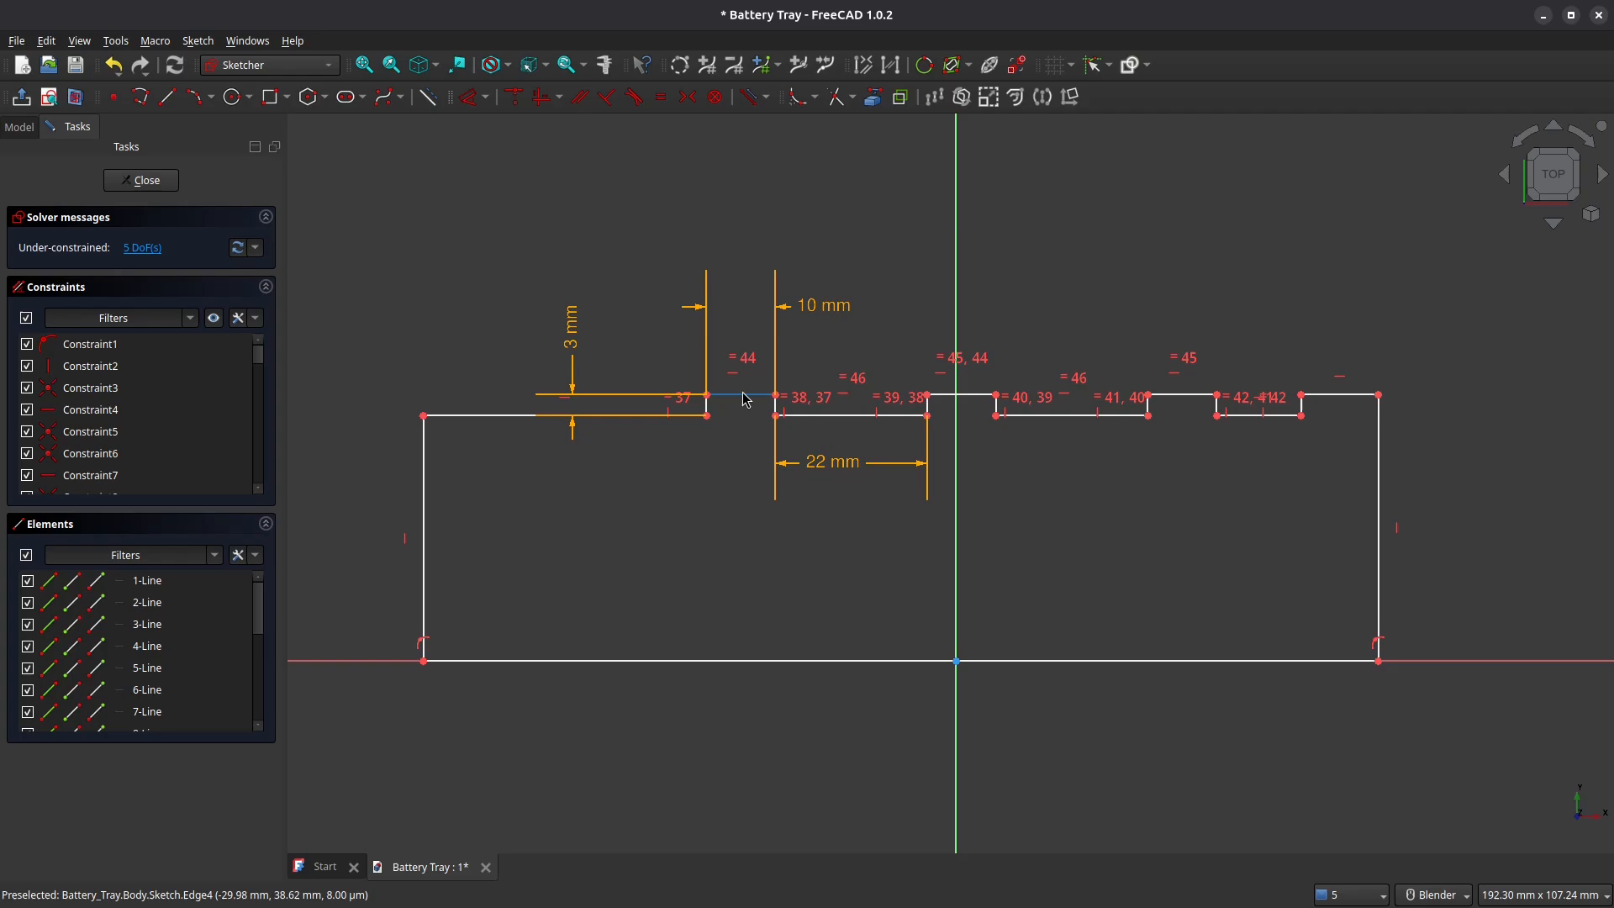
pyautogui.moveTo(750, 401); pyautogui.dragTo(687, 400)
pyautogui.moveTo(424, 542)
pyautogui.mouseDown()
pyautogui.moveTo(598, 543)
pyautogui.moveTo(577, 548)
pyautogui.mouseUp()
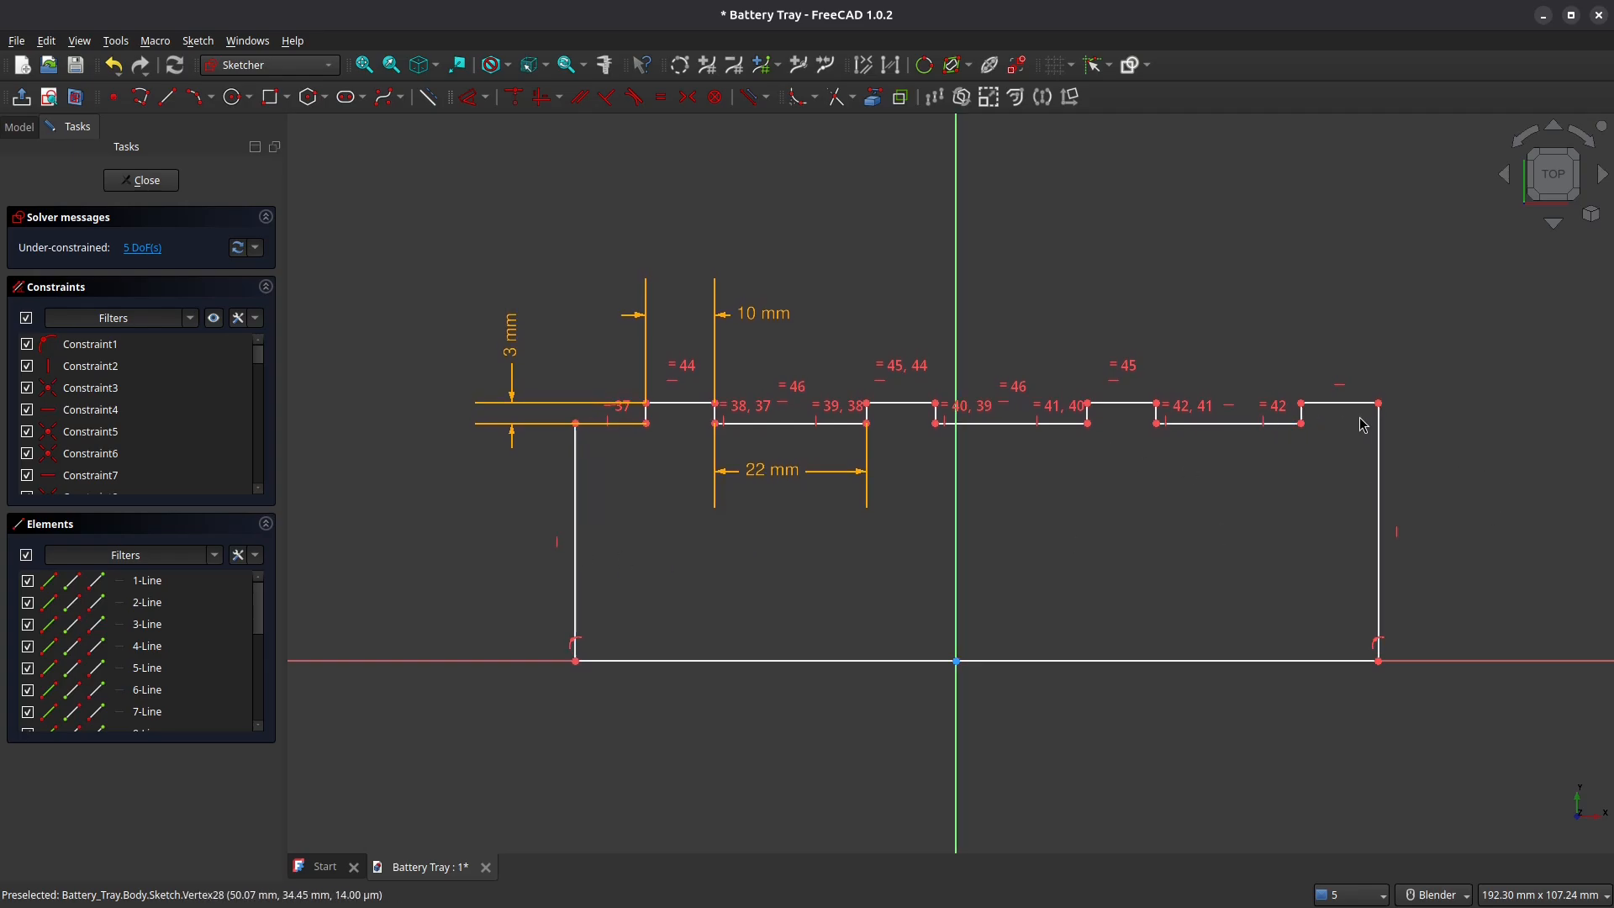
# Dimension the raised end section's top edge as 9.8 mm and shift that section inward toward the tabs
pyautogui.press('d')
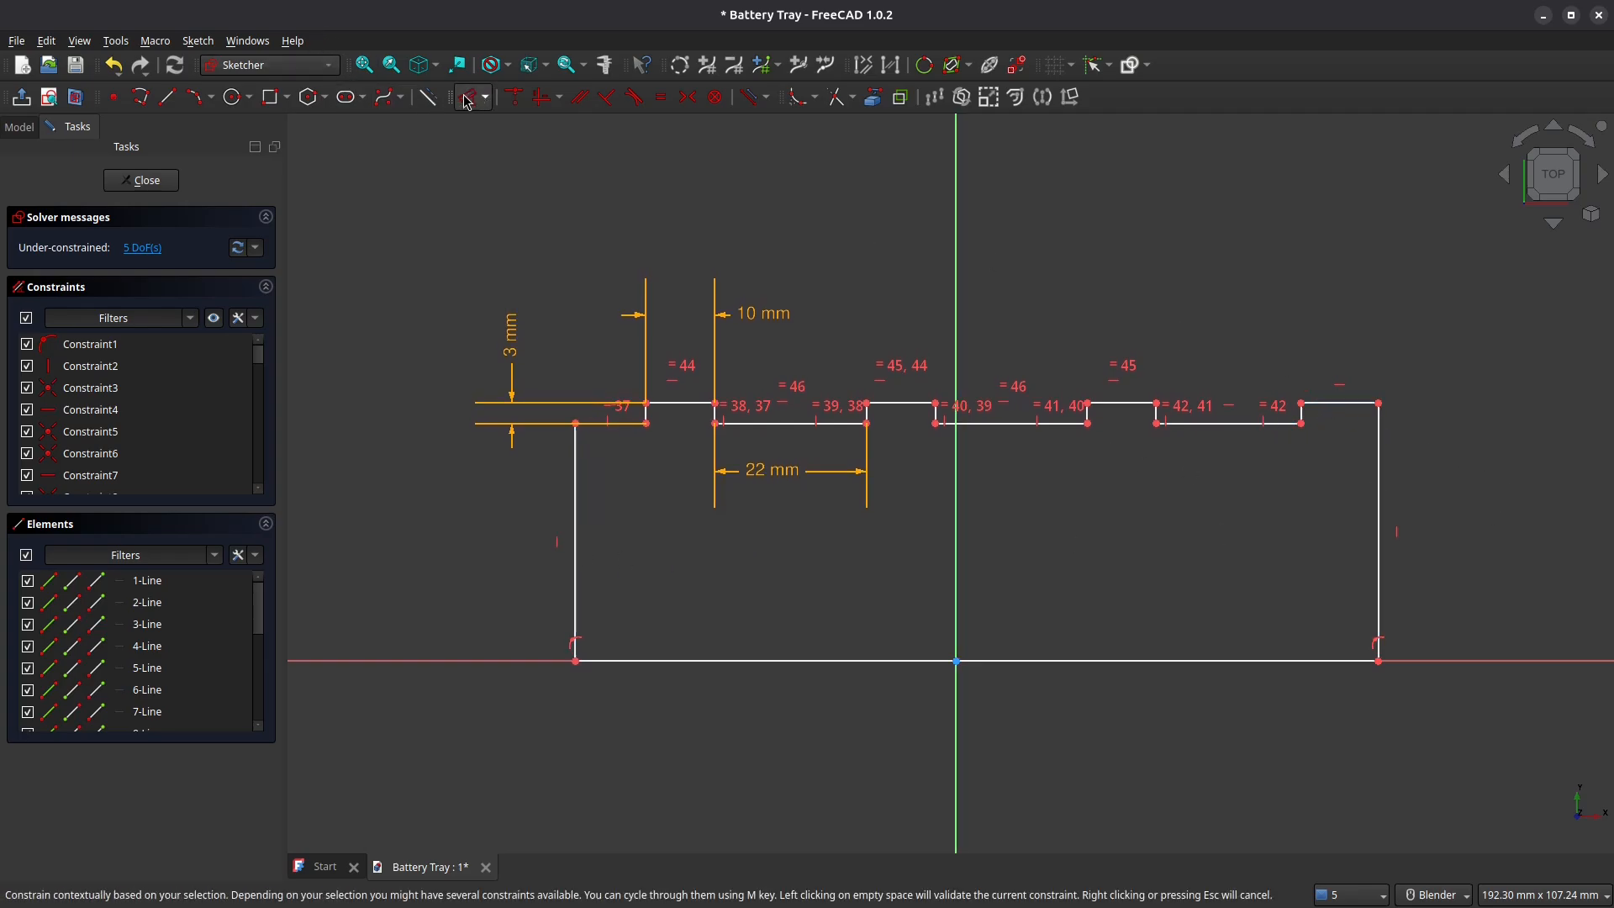
pyautogui.click(1333, 405)
pyautogui.click(1348, 340)
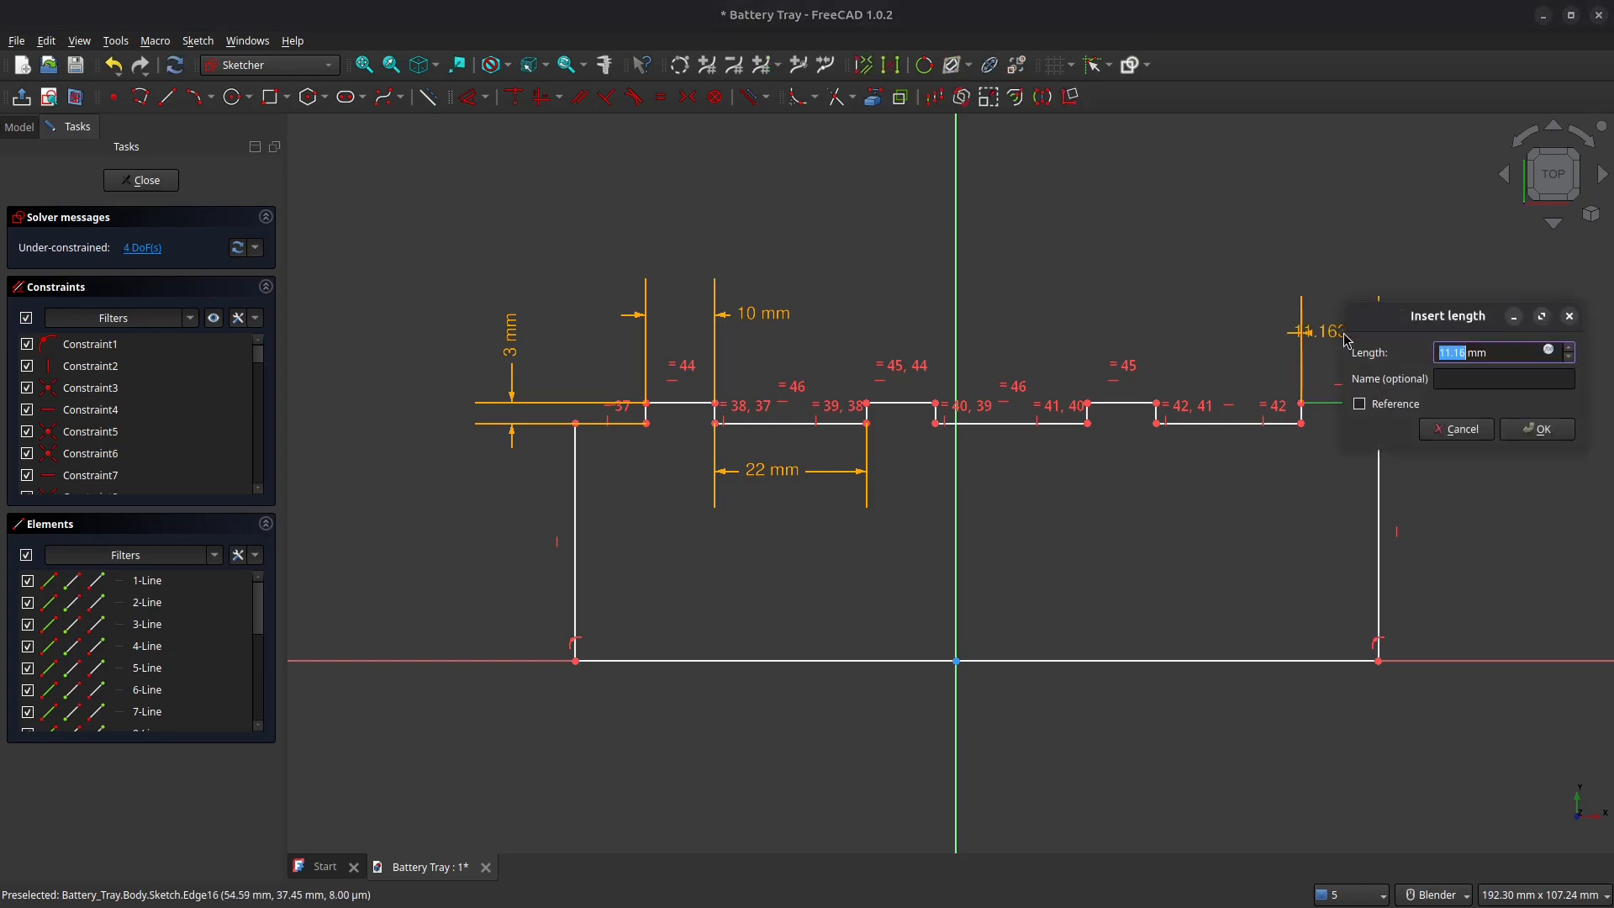
pyautogui.press('Return')
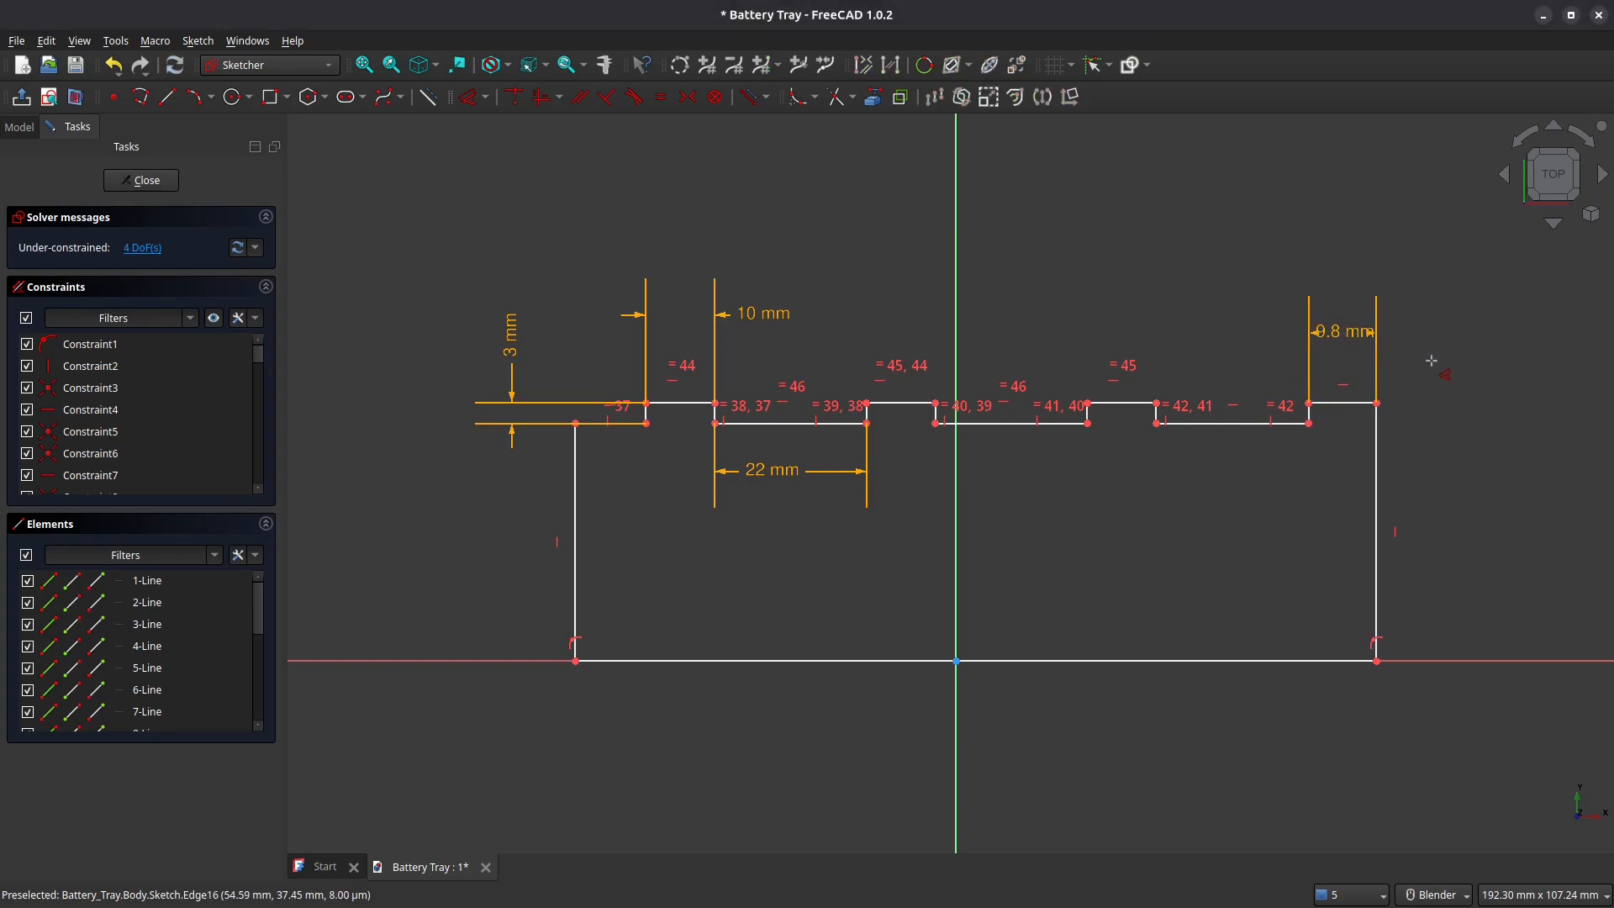
pyautogui.moveTo(1344, 404); pyautogui.dragTo(1287, 387)
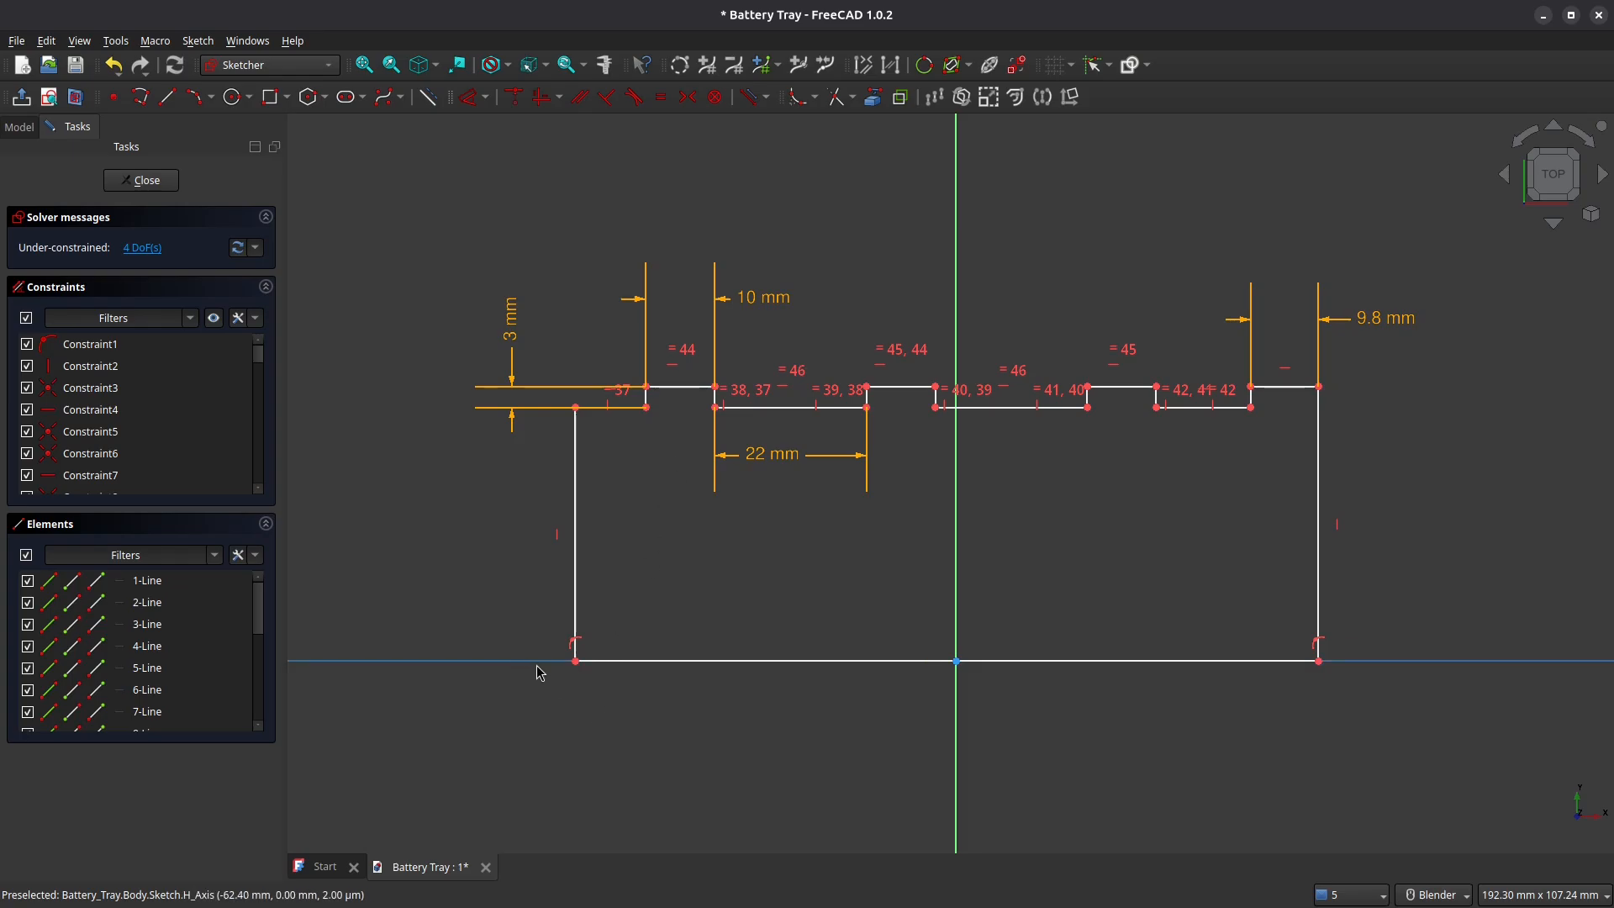
# Constrain the two endpoints of the profile's bottom edge as symmetric about the vertical axis
pyautogui.click(582, 662)
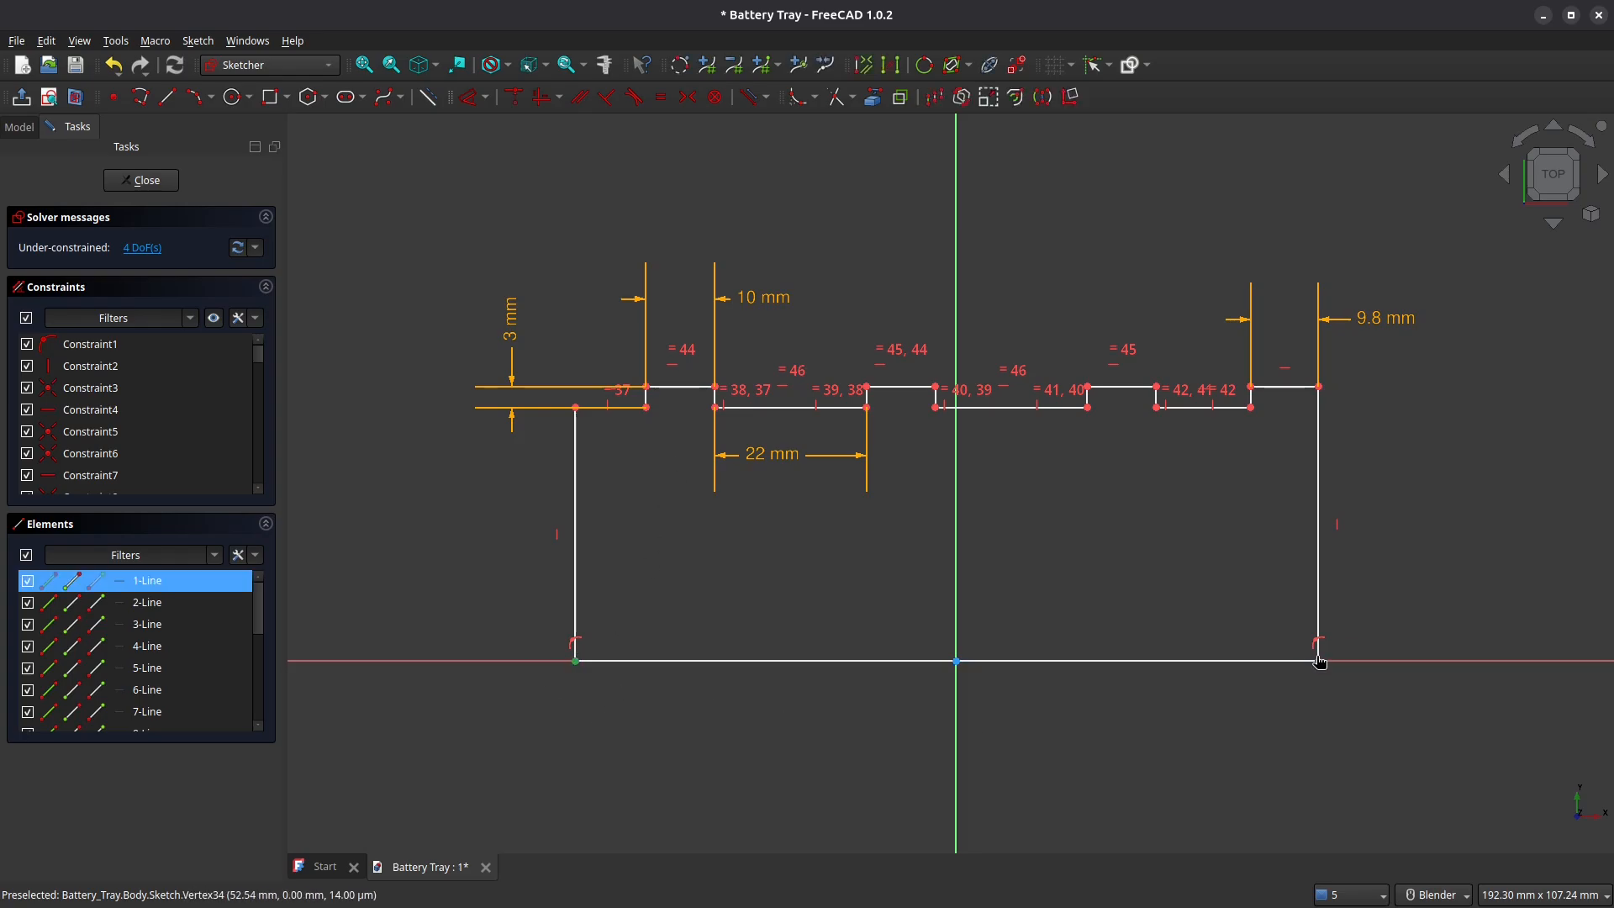
pyautogui.click(962, 603)
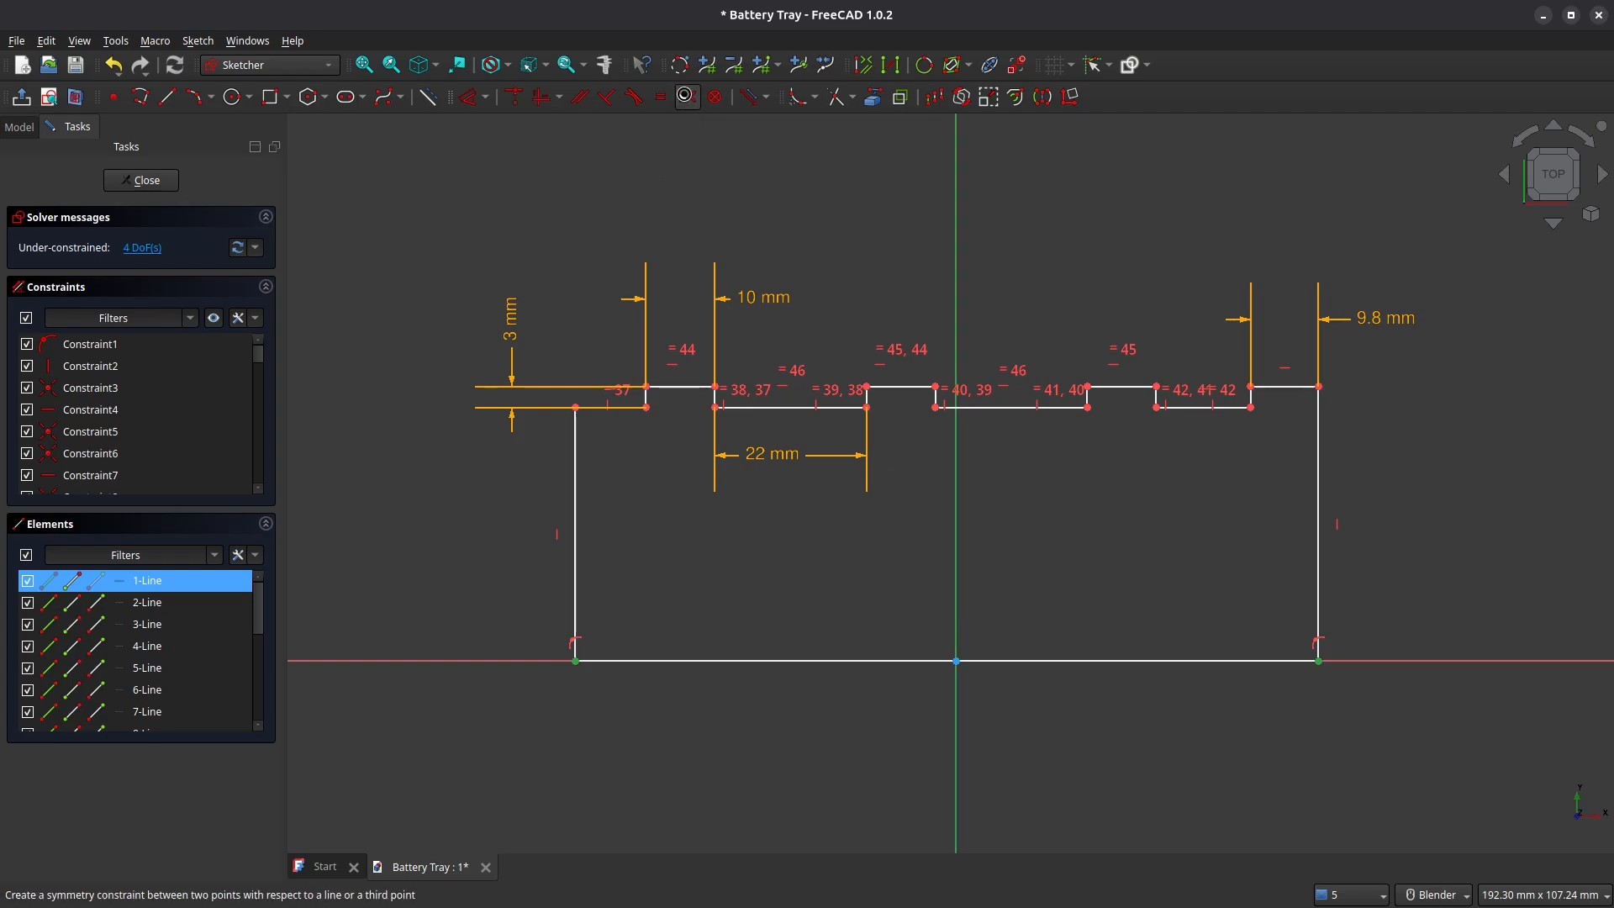
pyautogui.click(688, 97)
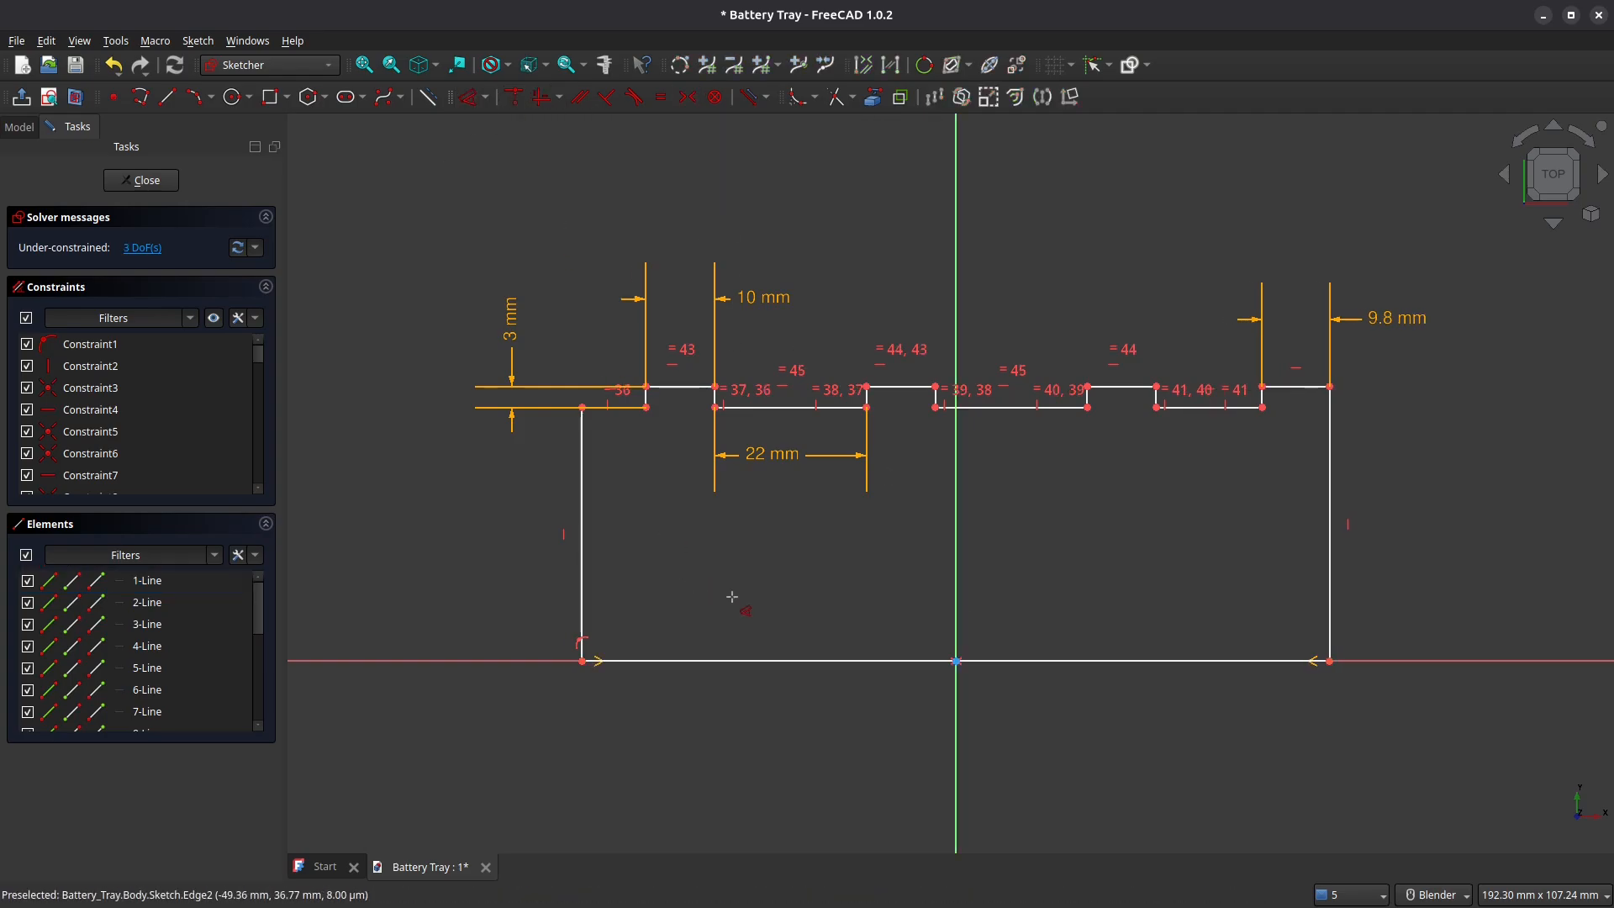
# Dimension the profile's bottom edge as 104 mm, with the dimension placed below it
pyautogui.click(752, 659)
pyautogui.press('d')
pyautogui.click(749, 704)
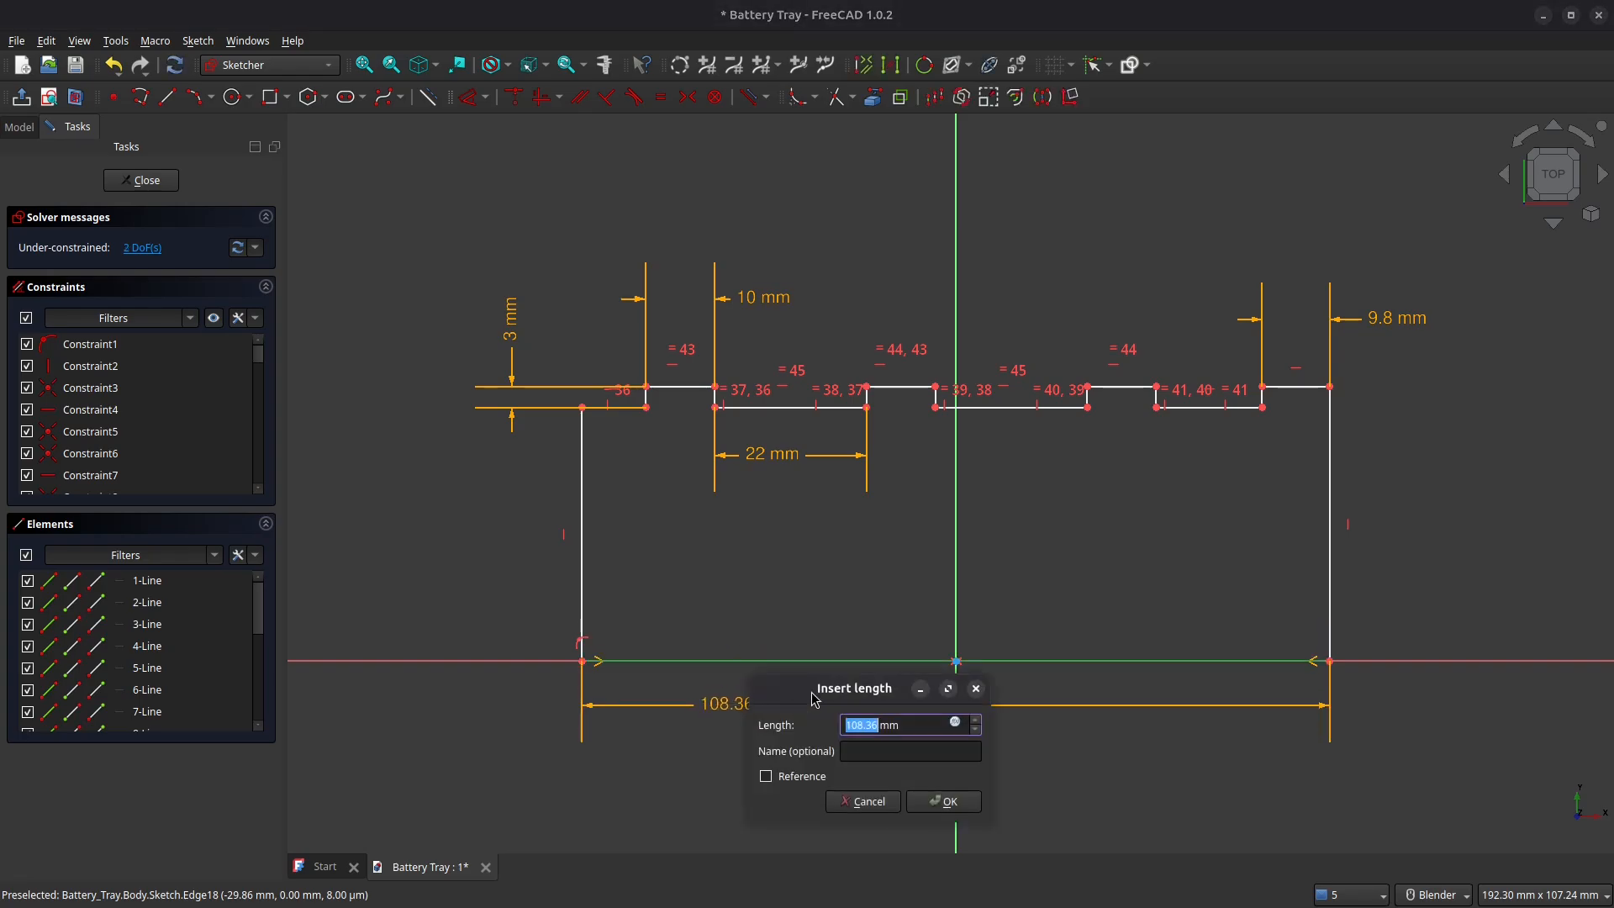
pyautogui.write('104')
pyautogui.press('Return')
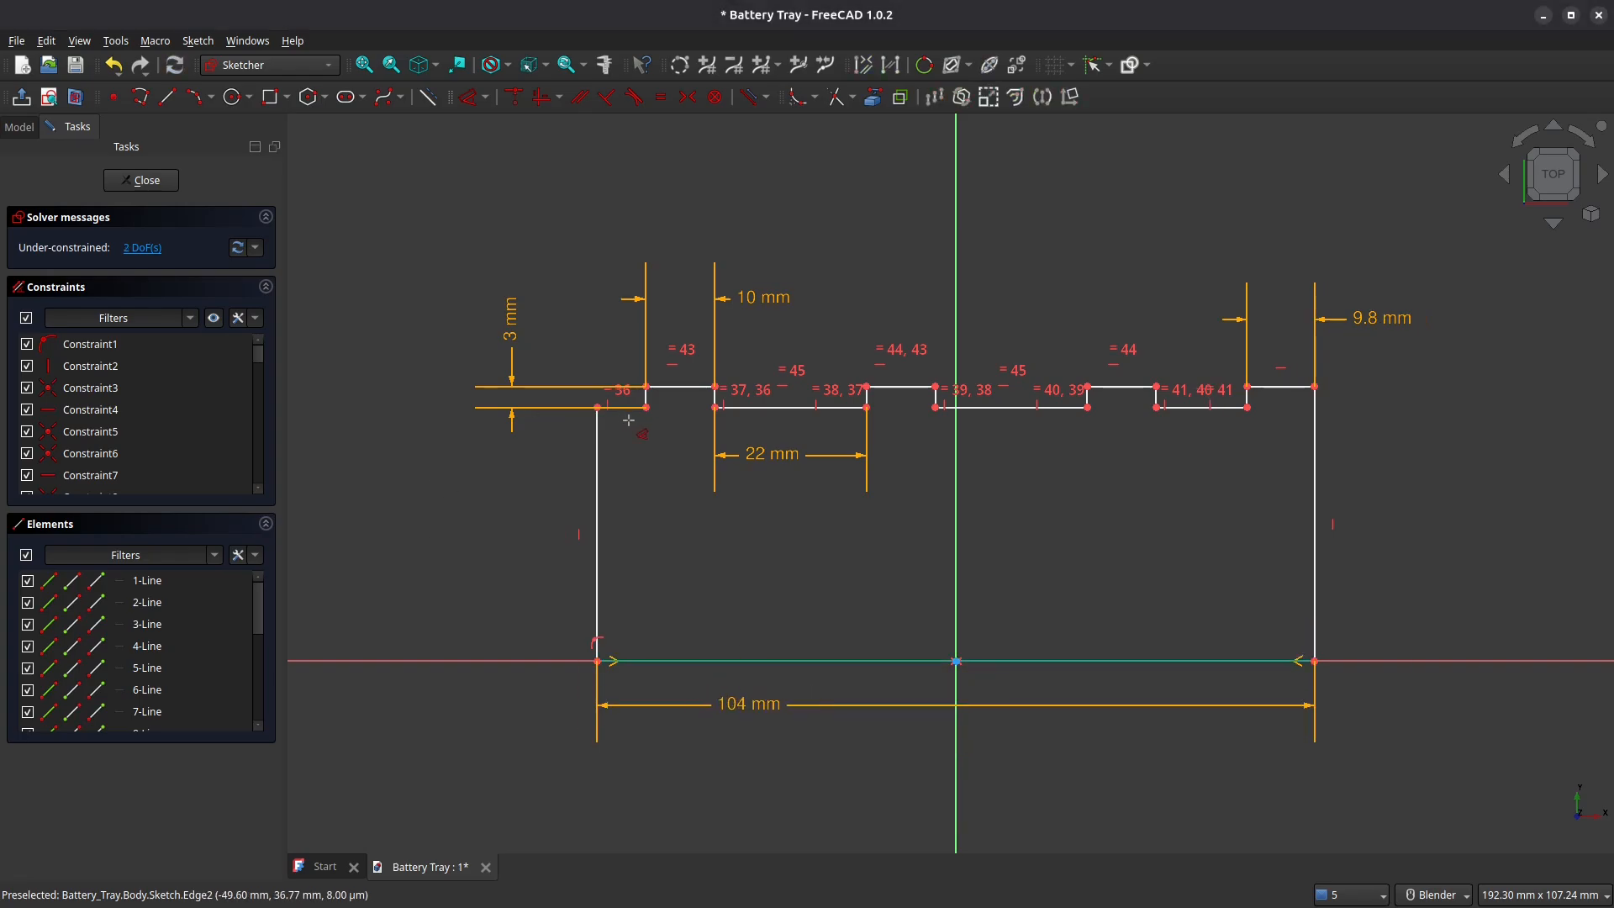
# Dimension the profile's long left edge as 29 mm, with the dimension placed outside the outline
pyautogui.click(597, 479)
pyautogui.press('d')
pyautogui.click(569, 490)
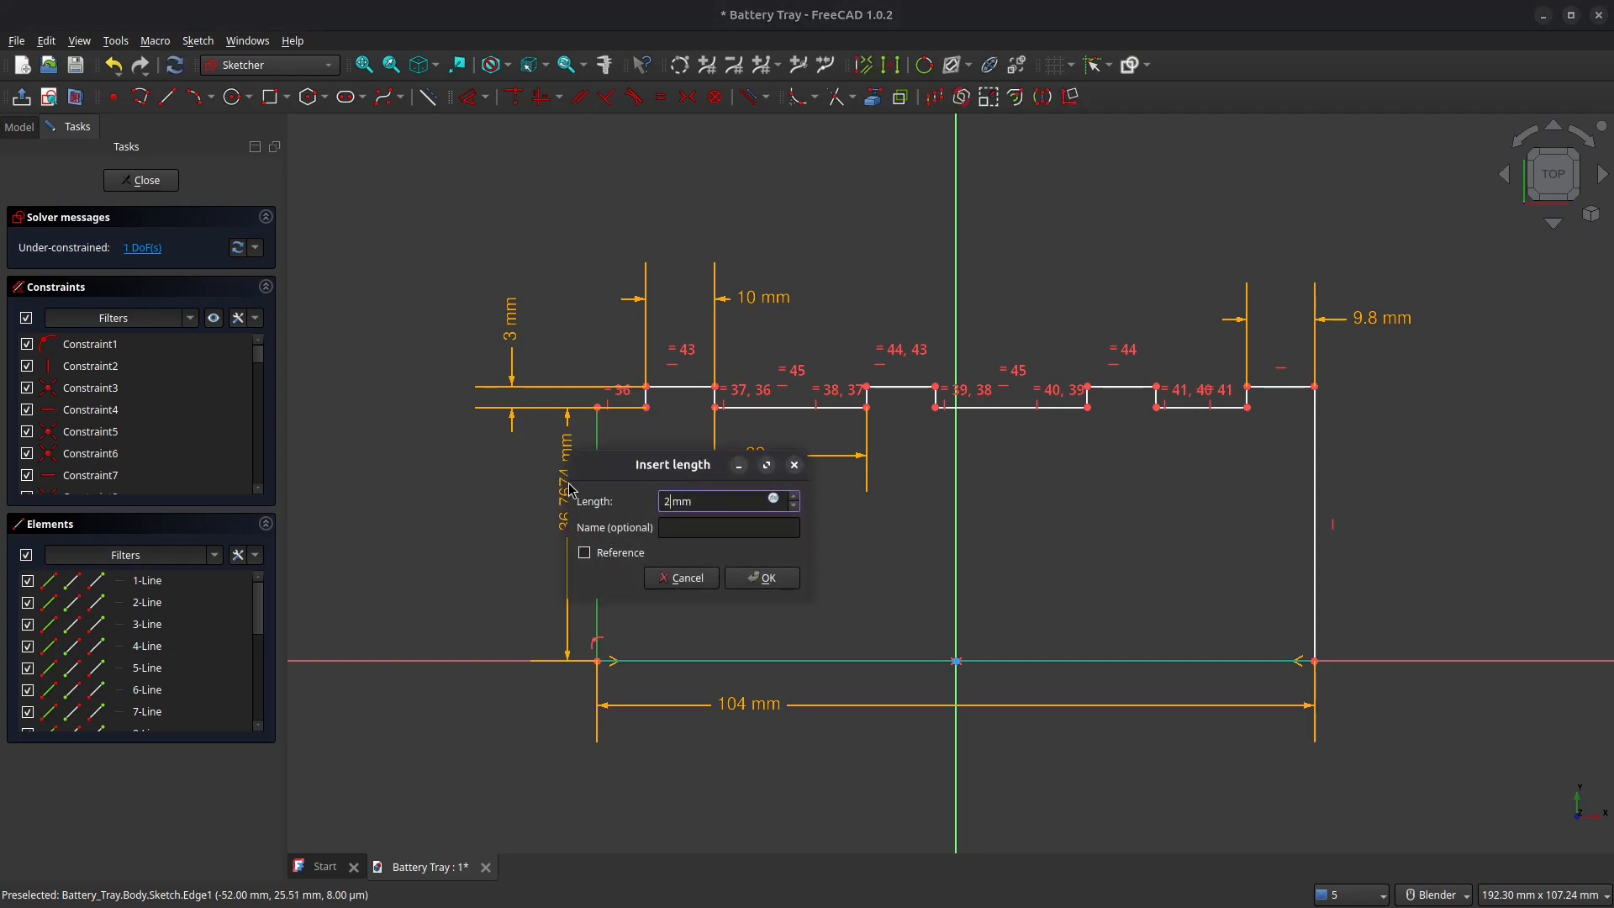
pyautogui.write('29')
pyautogui.press('Return')
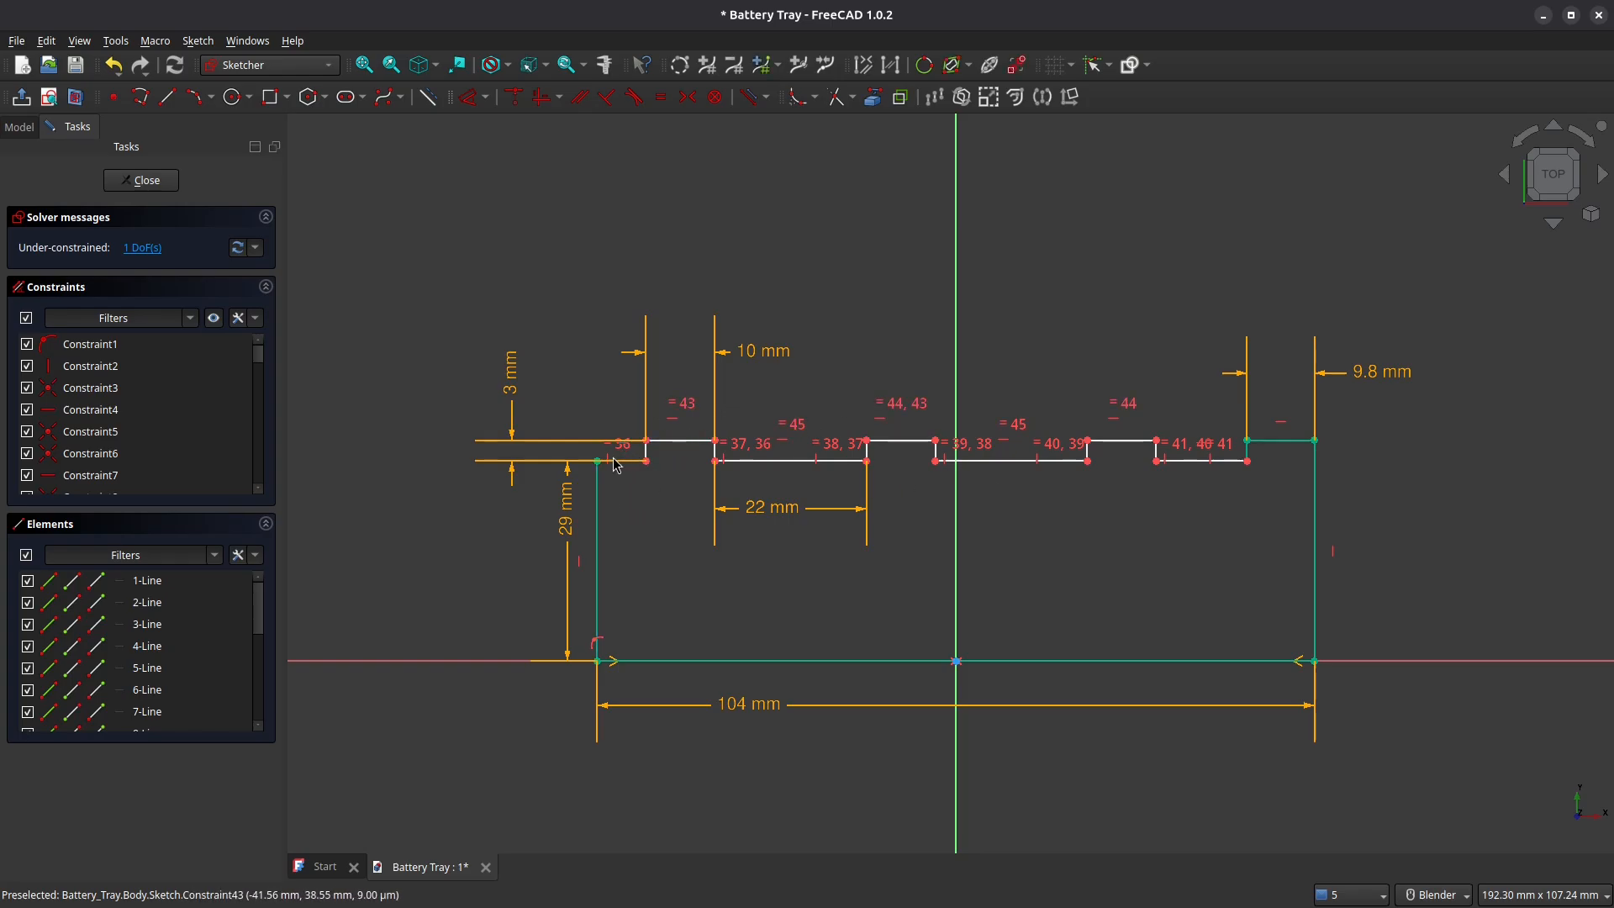
# Move the 3 mm label closer to the first tab and dimension the edge between the left corner and that tab as 10 mm
pyautogui.moveTo(535, 367); pyautogui.dragTo(646, 418)
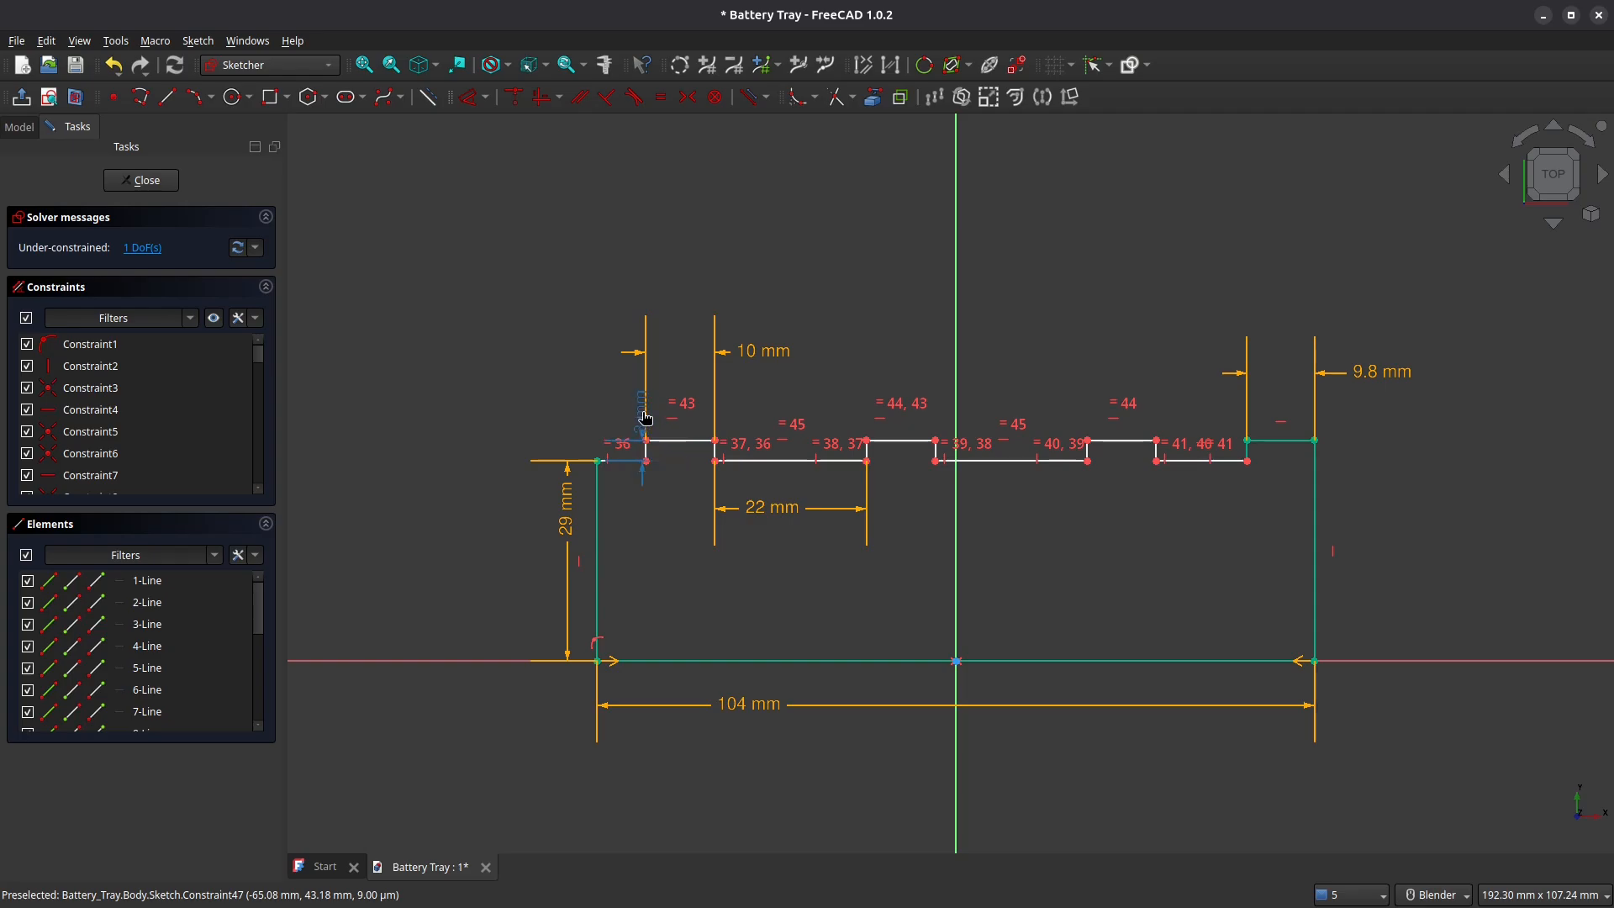
pyautogui.scroll(5, 645, 418)
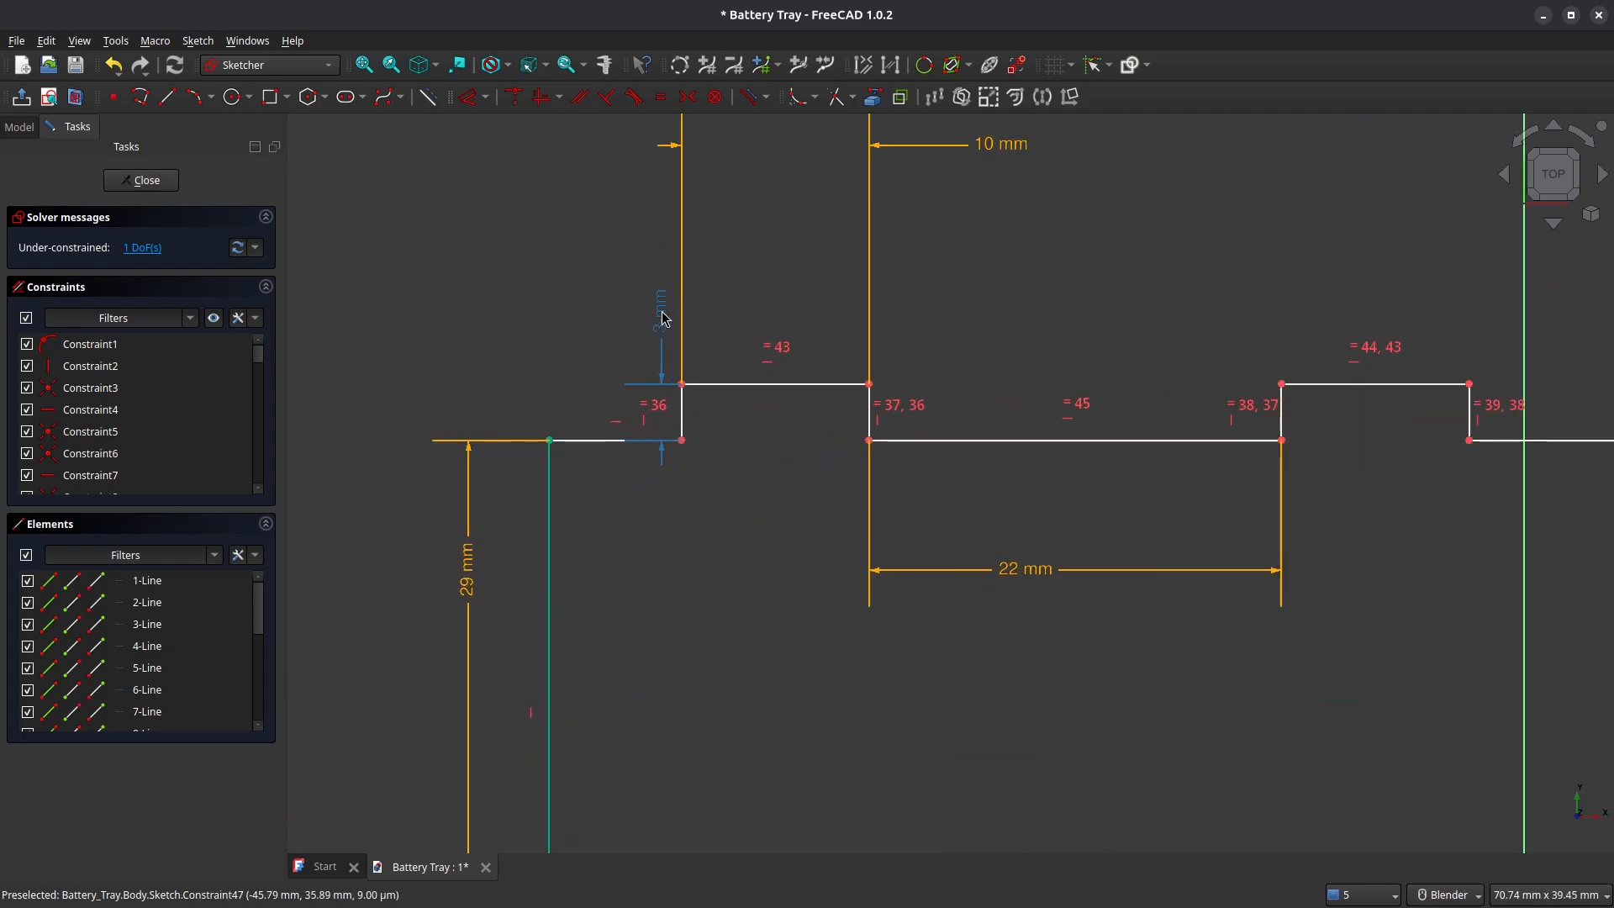
pyautogui.click(593, 440)
pyautogui.click(468, 96)
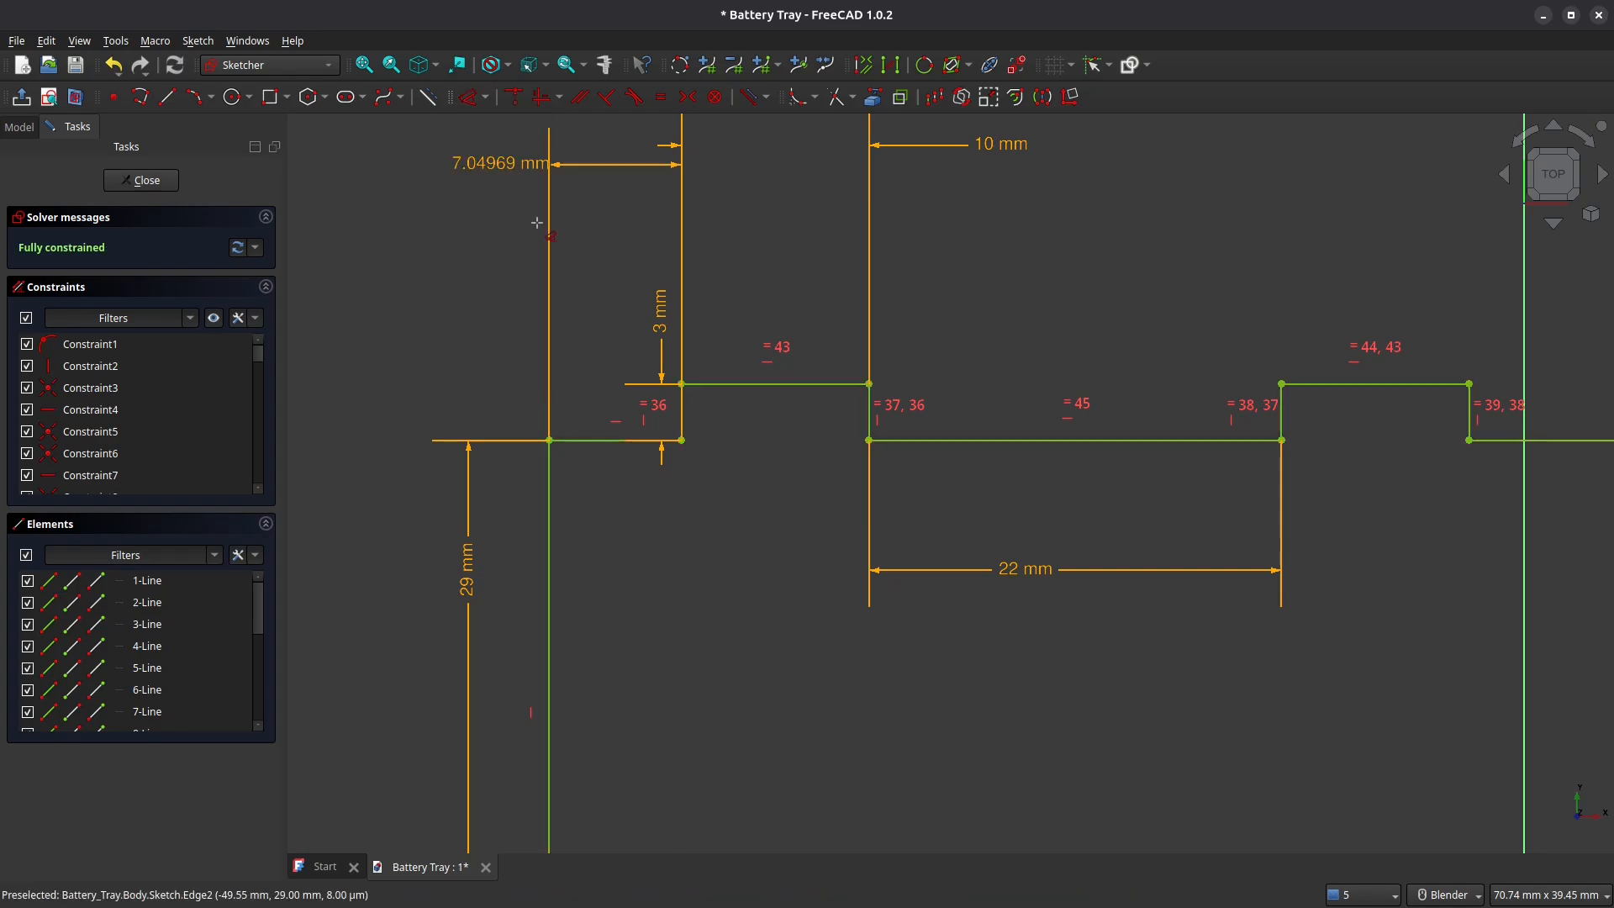
pyautogui.click(514, 316)
pyautogui.write('1mm')
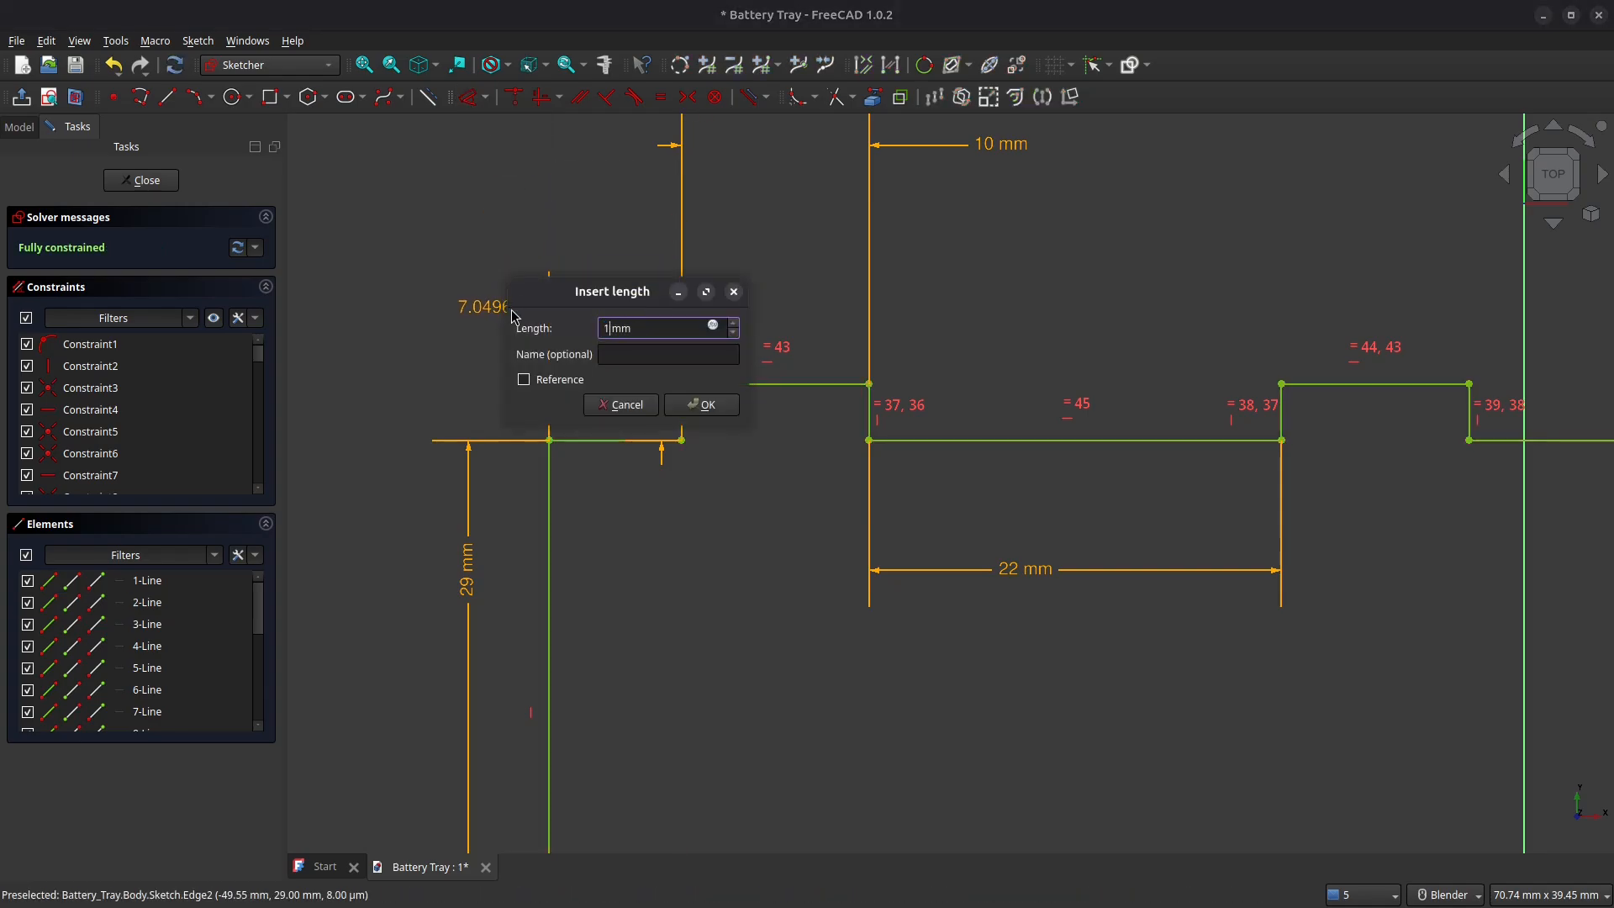
pyautogui.write('0')
pyautogui.press('Return')
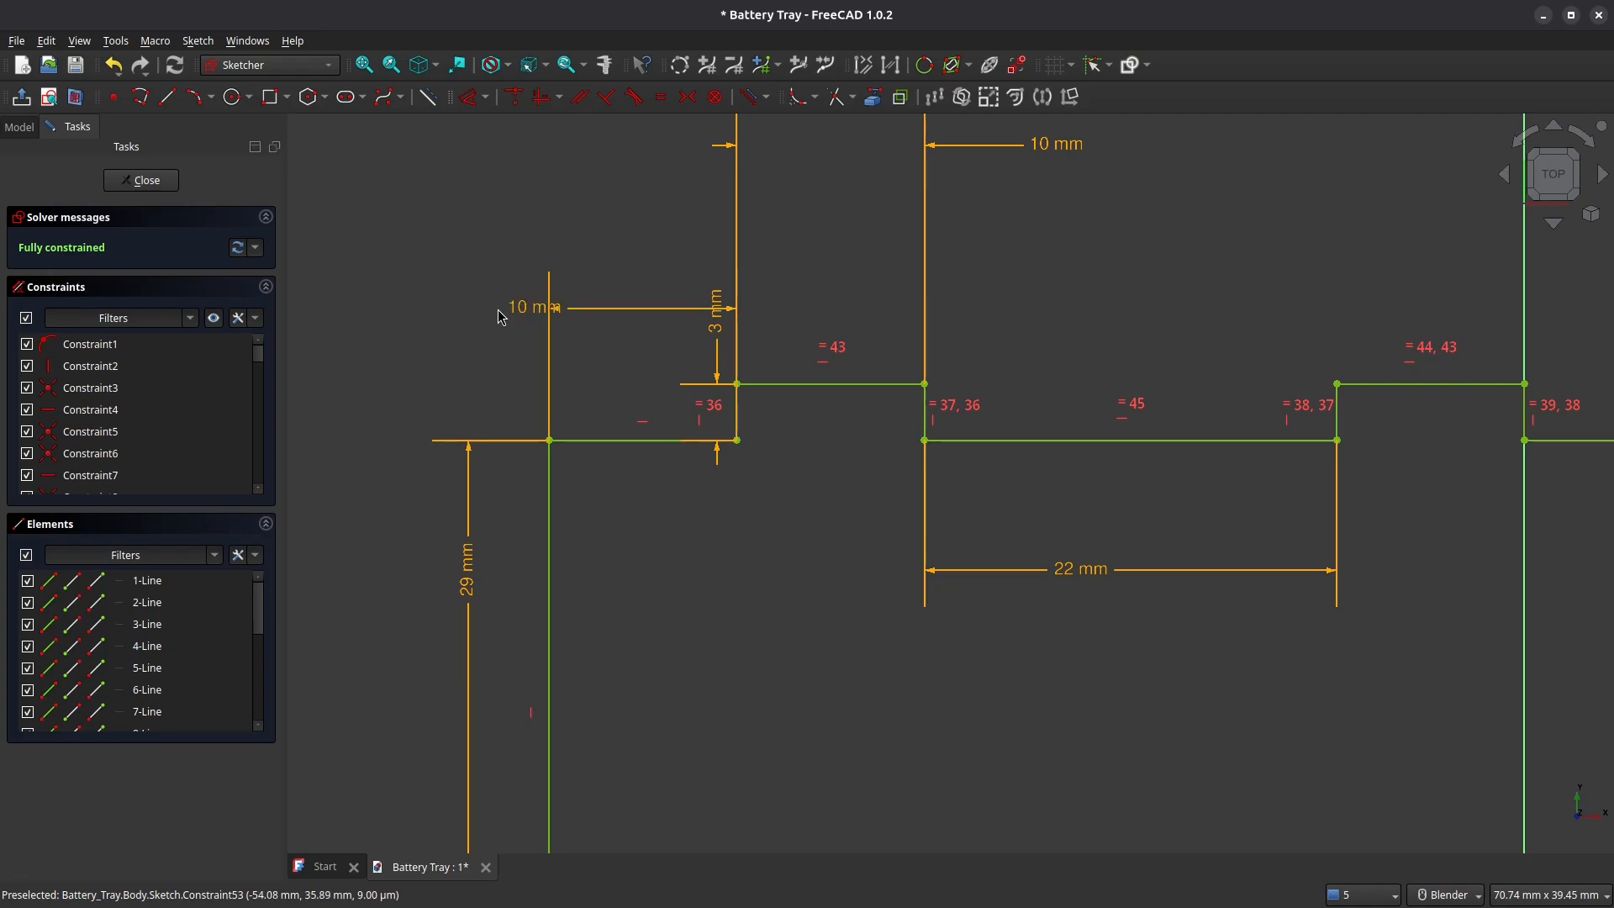
# Rearrange the labels of the corner edge's 10 mm, the 3 mm tab side and the 9.8 mm end section for legibility
pyautogui.moveTo(529, 307); pyautogui.dragTo(614, 311)
pyautogui.moveTo(716, 298); pyautogui.dragTo(677, 263)
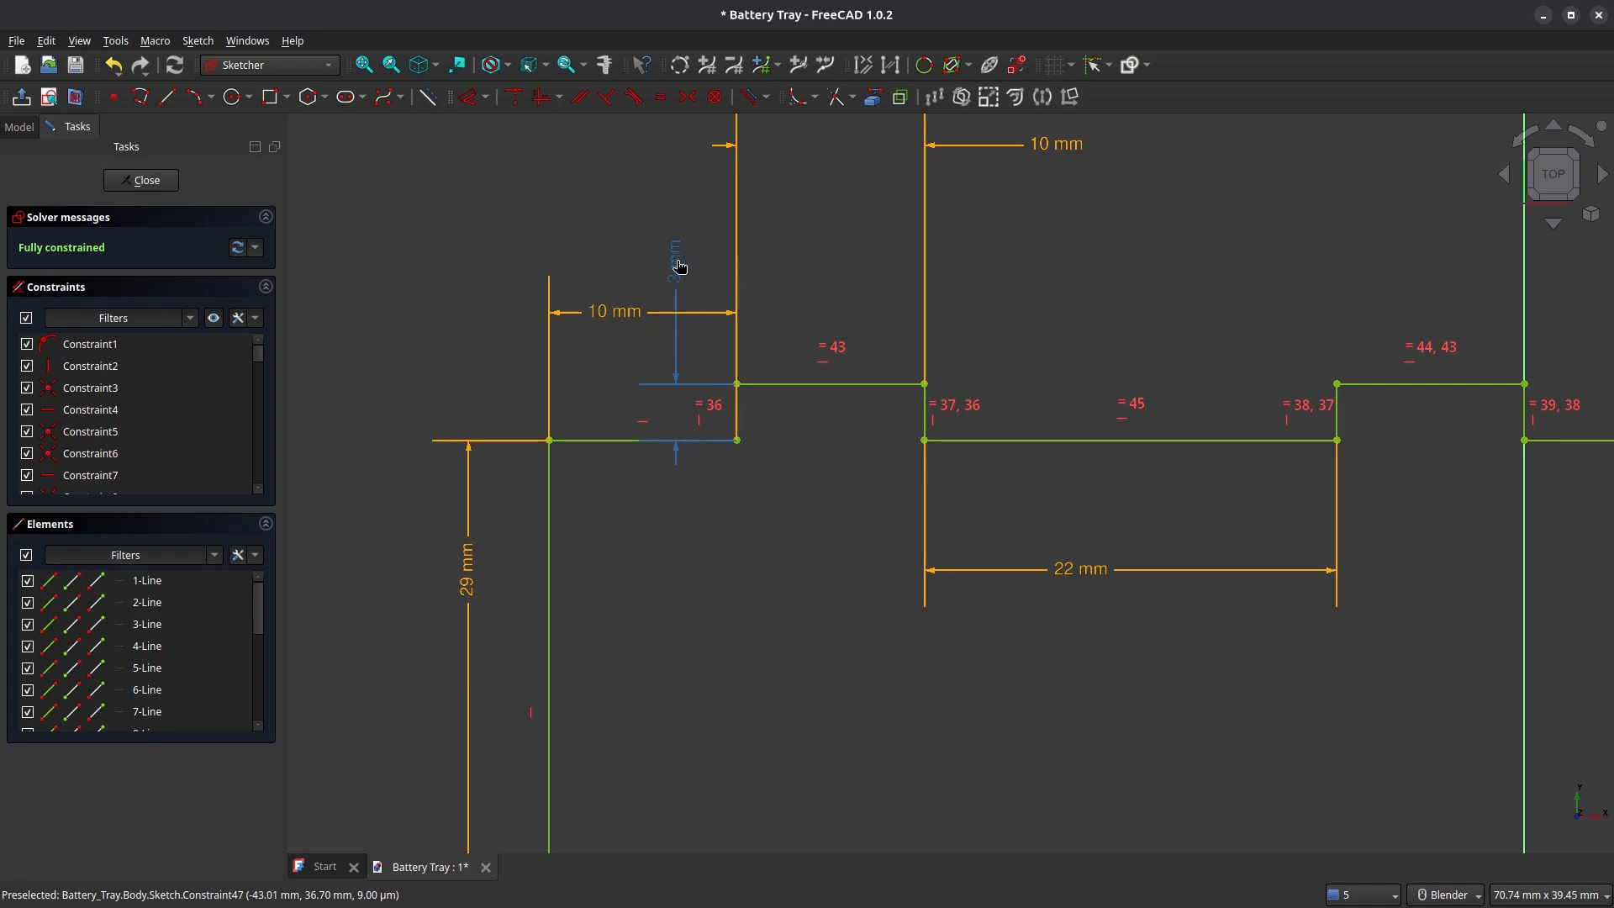
pyautogui.scroll(-3, 706, 328)
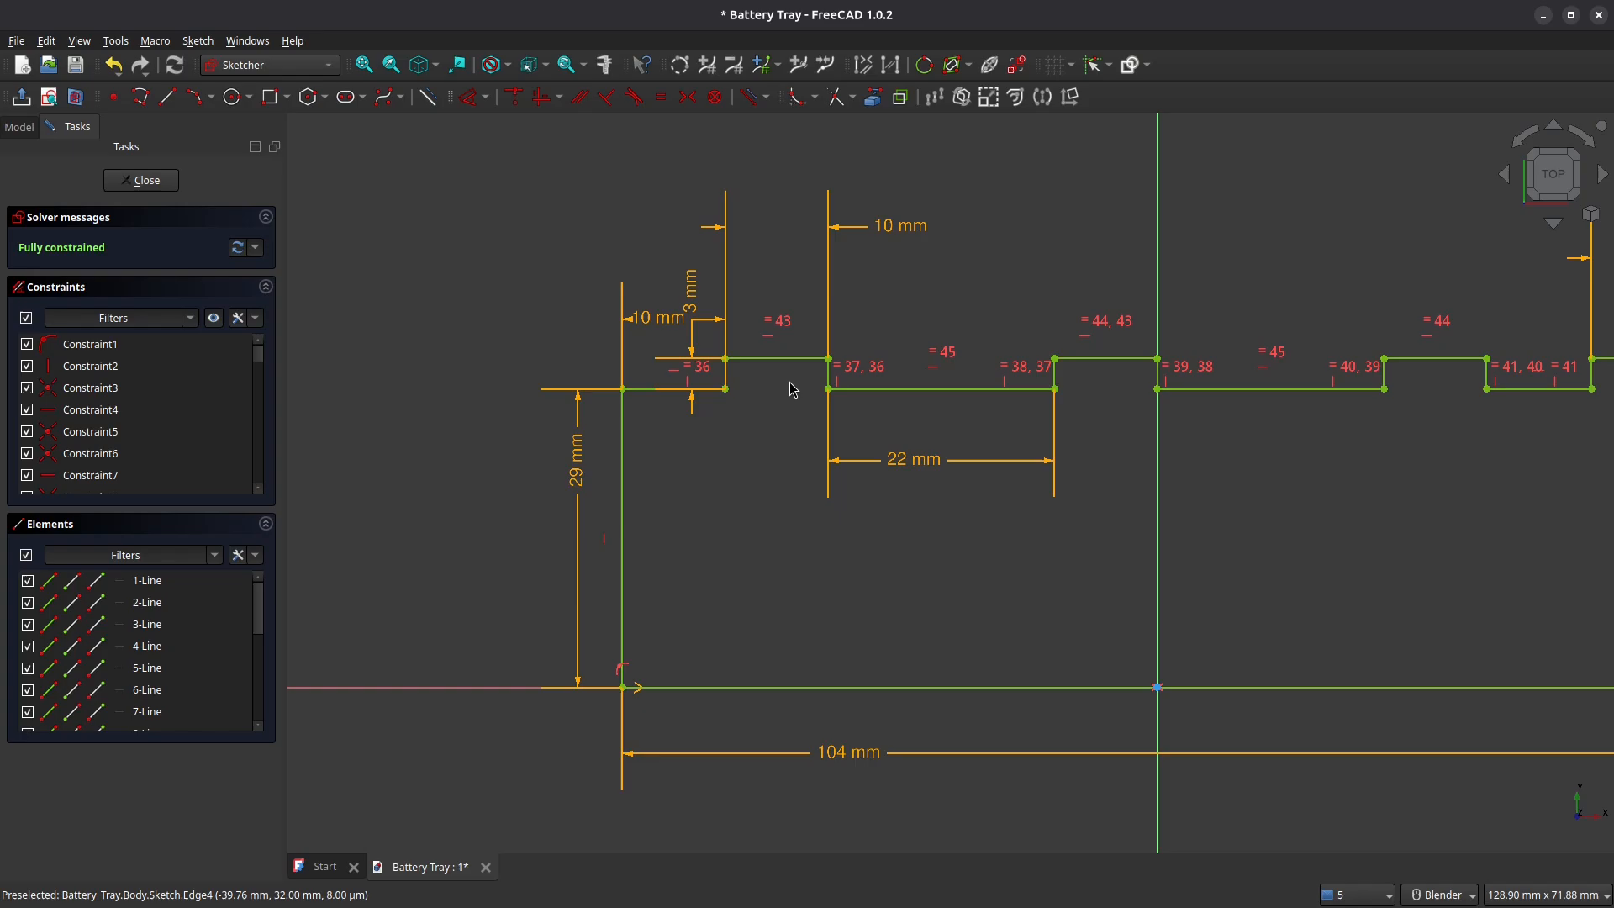
pyautogui.keyDown('shift'); pyautogui.moveTo(790, 388); pyautogui.dragTo(638, 432, button='middle'); pyautogui.keyUp('shift')
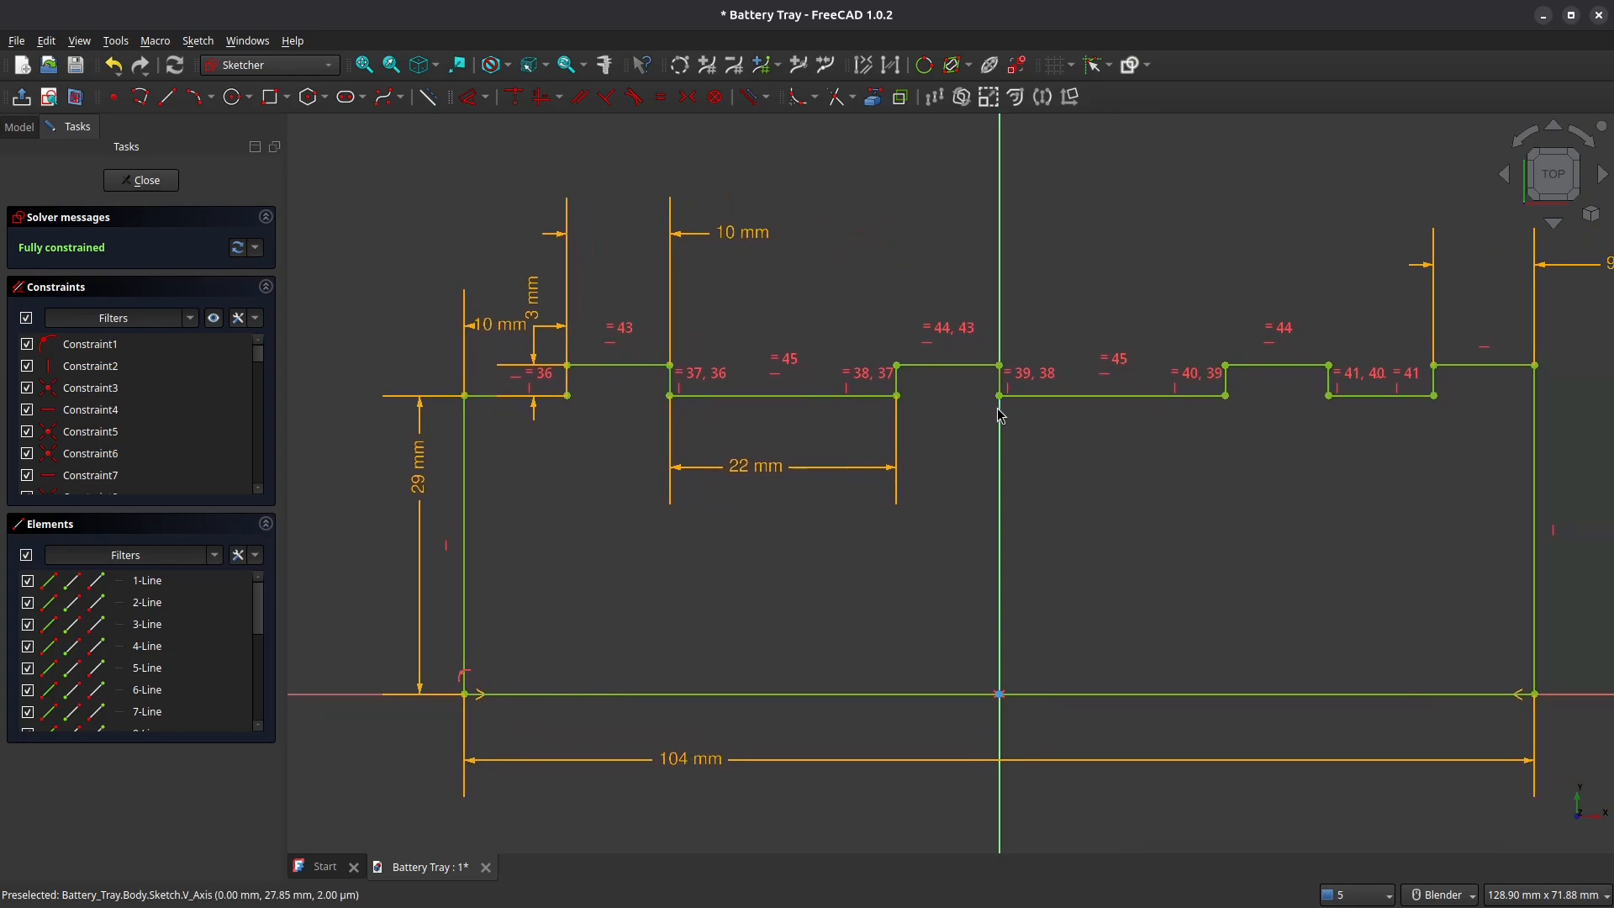
pyautogui.scroll(-1, 1207, 404)
pyautogui.moveTo(1563, 293); pyautogui.dragTo(1445, 298)
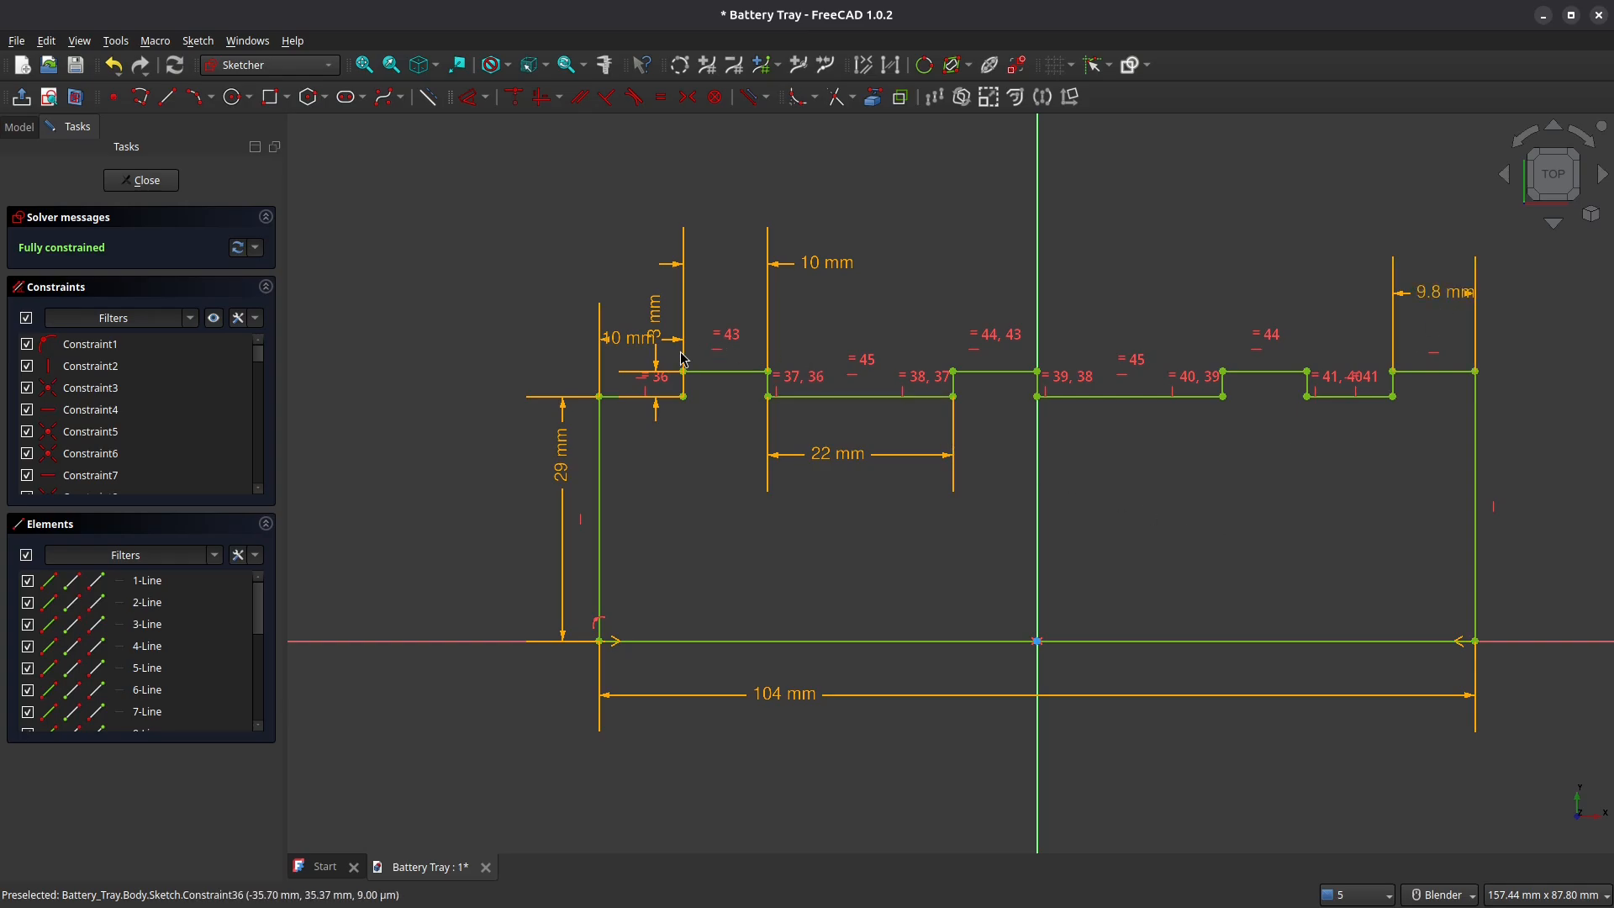
pyautogui.moveTo(637, 339); pyautogui.dragTo(542, 278)
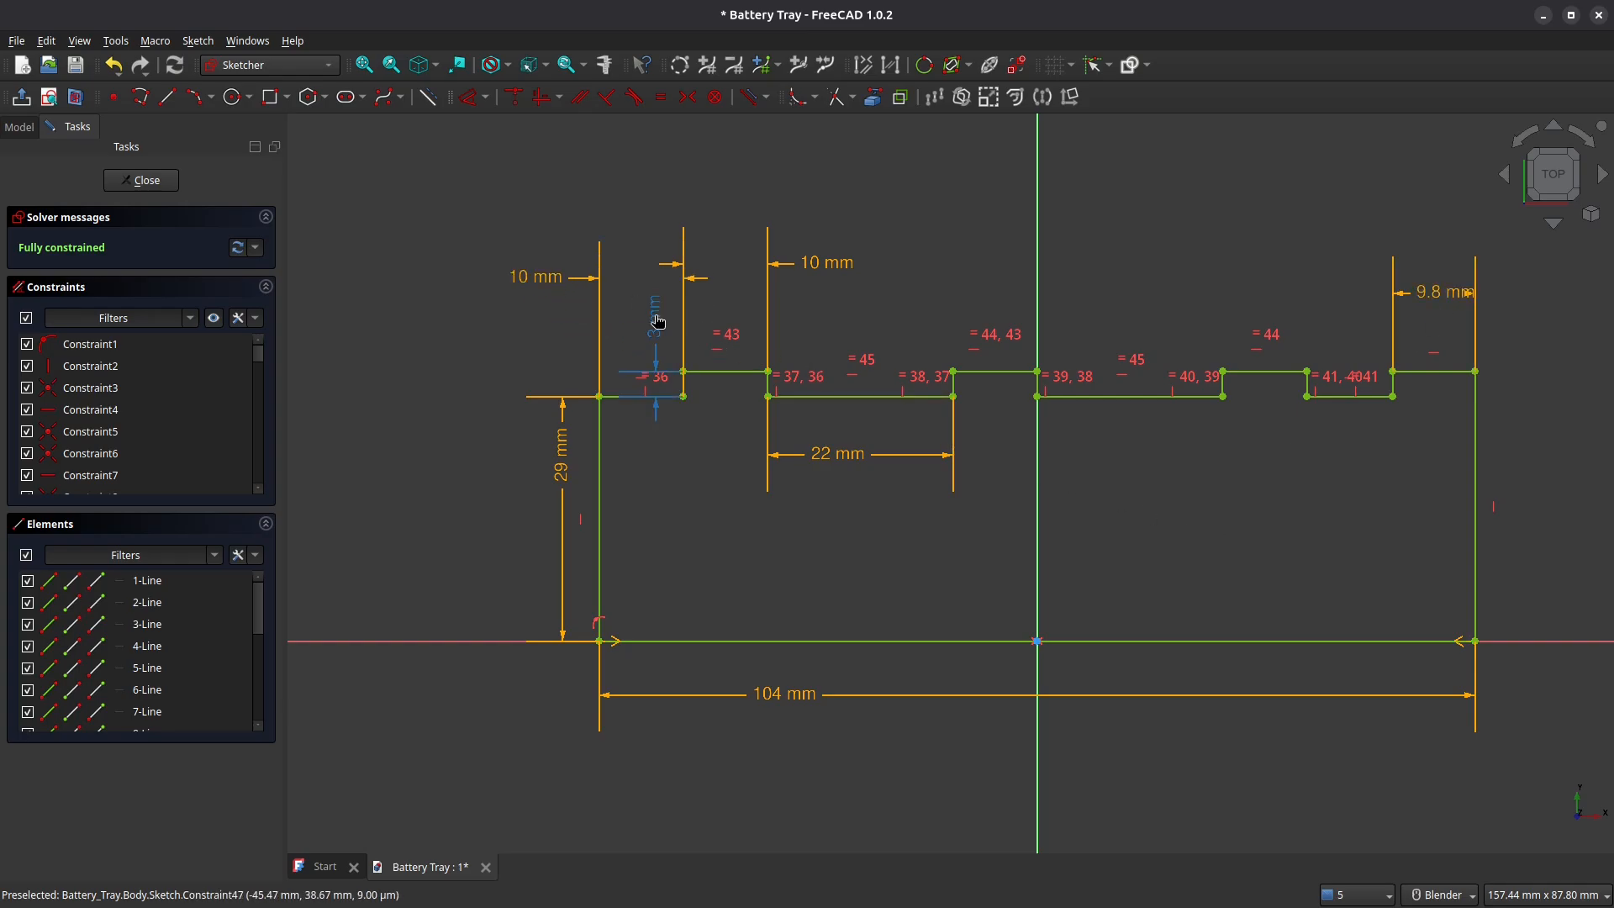
pyautogui.moveTo(648, 311); pyautogui.dragTo(653, 311)
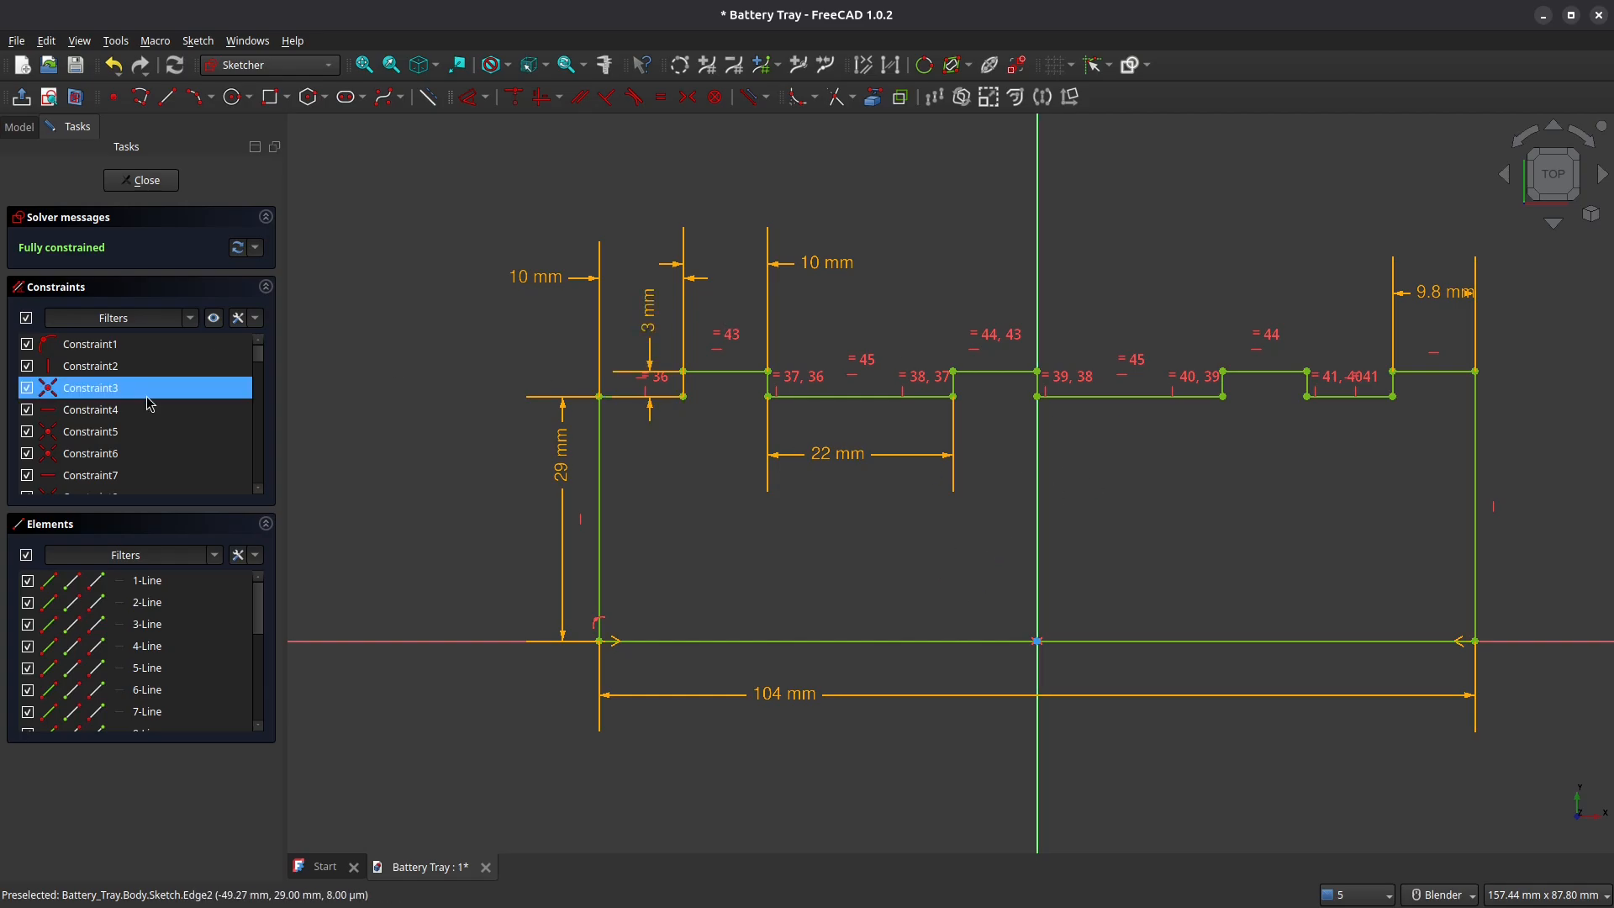
# Close the finished sketch and pad its profile to a thickness of 3 mm
pyautogui.click(140, 181)
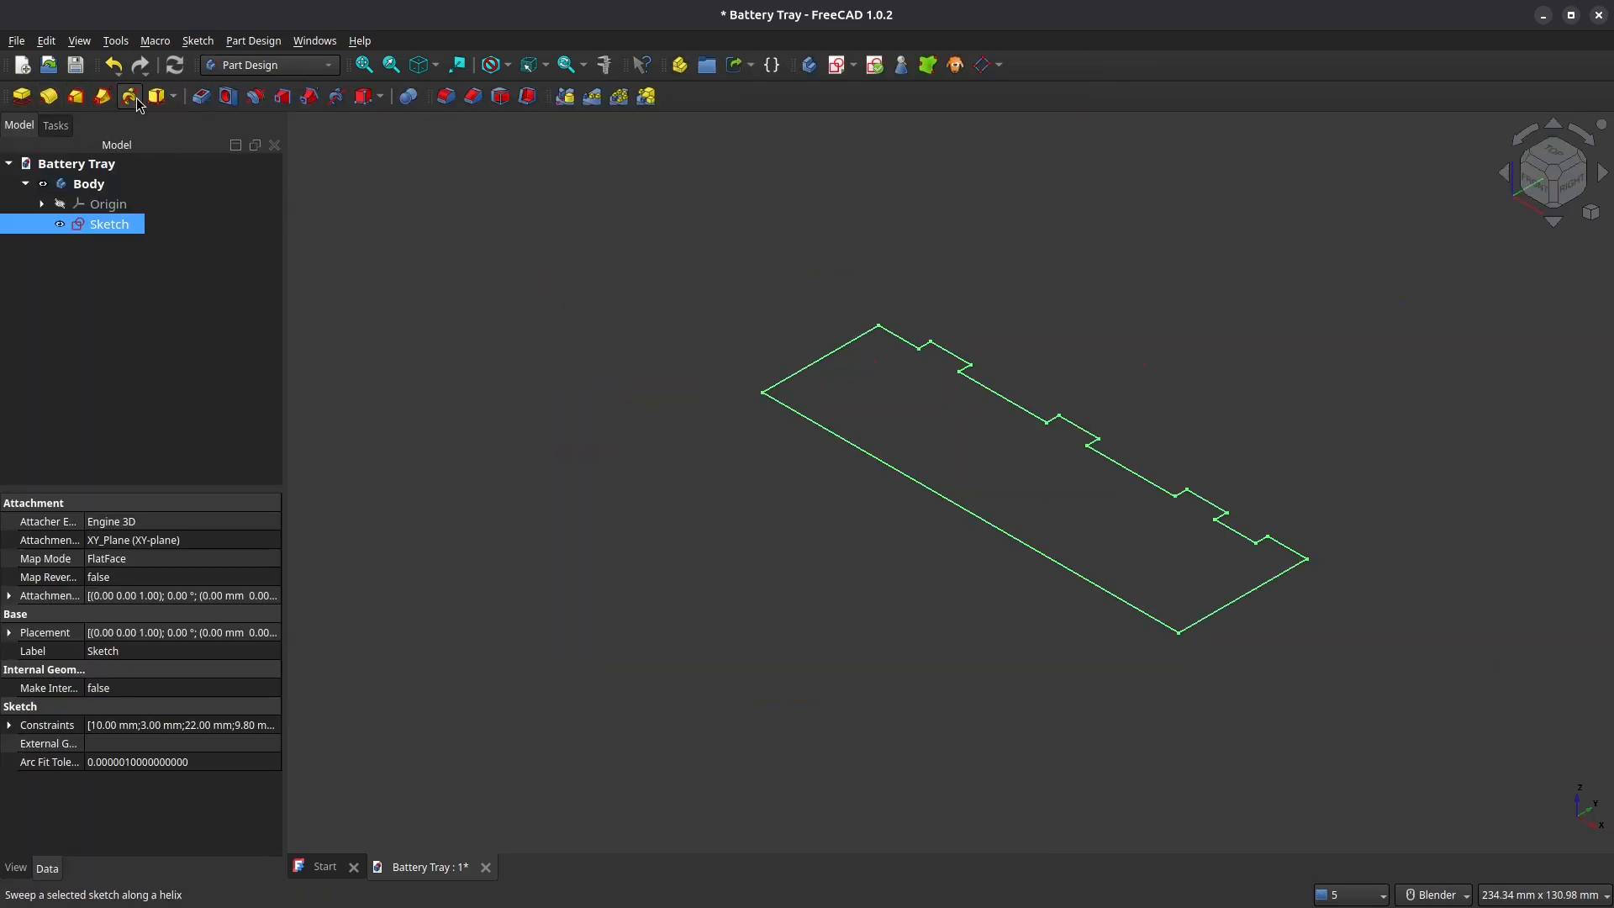
pyautogui.click(22, 101)
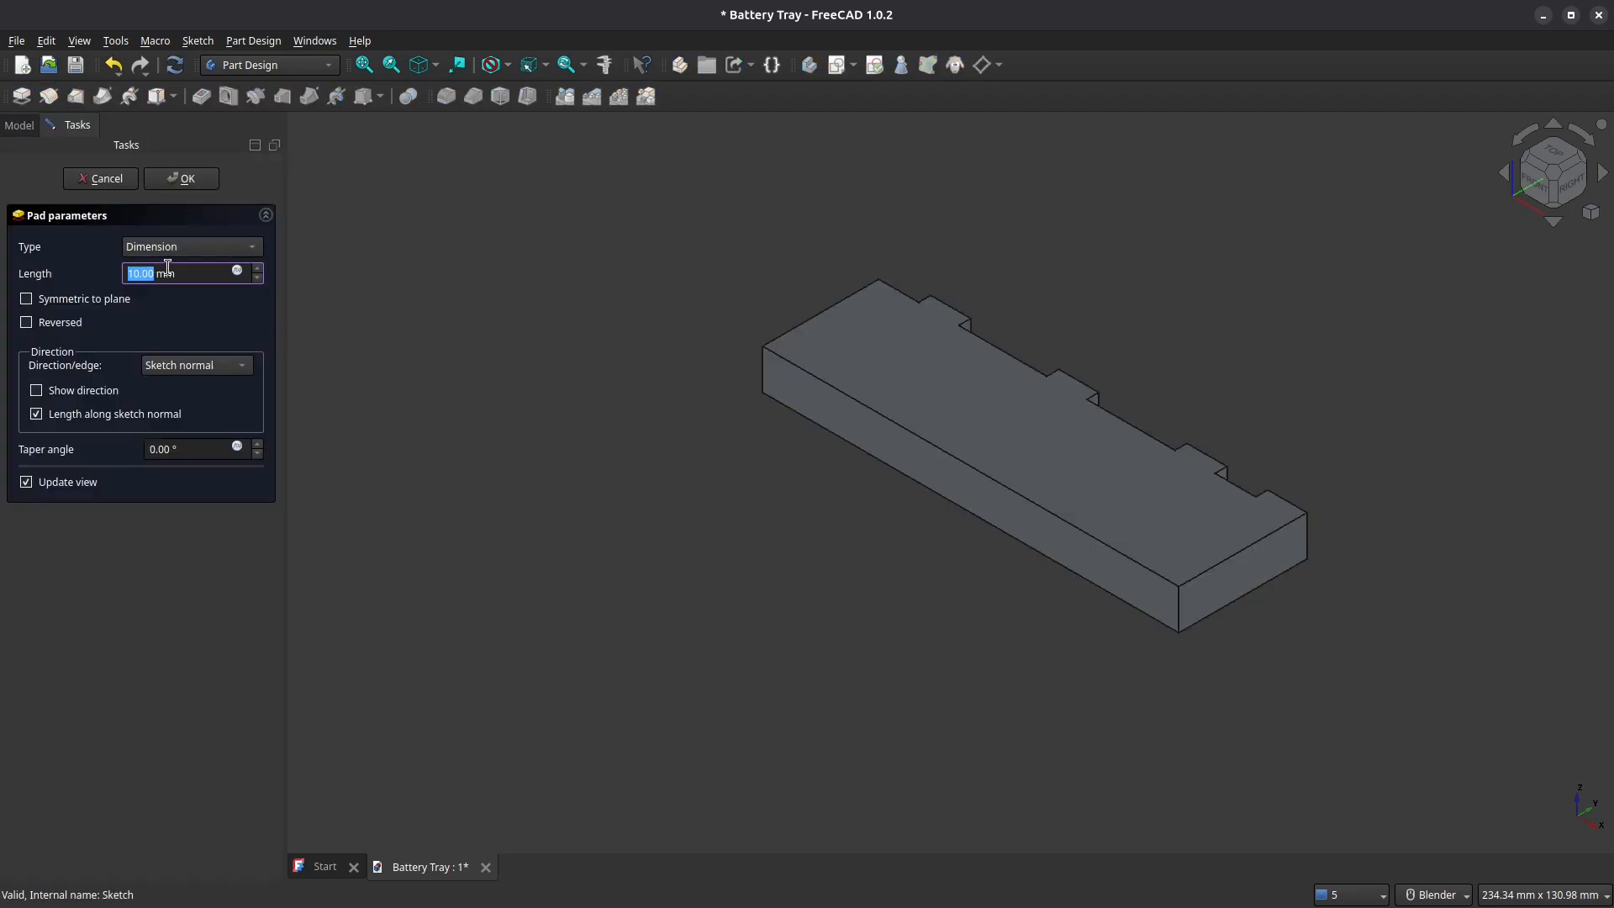
pyautogui.press('Return')
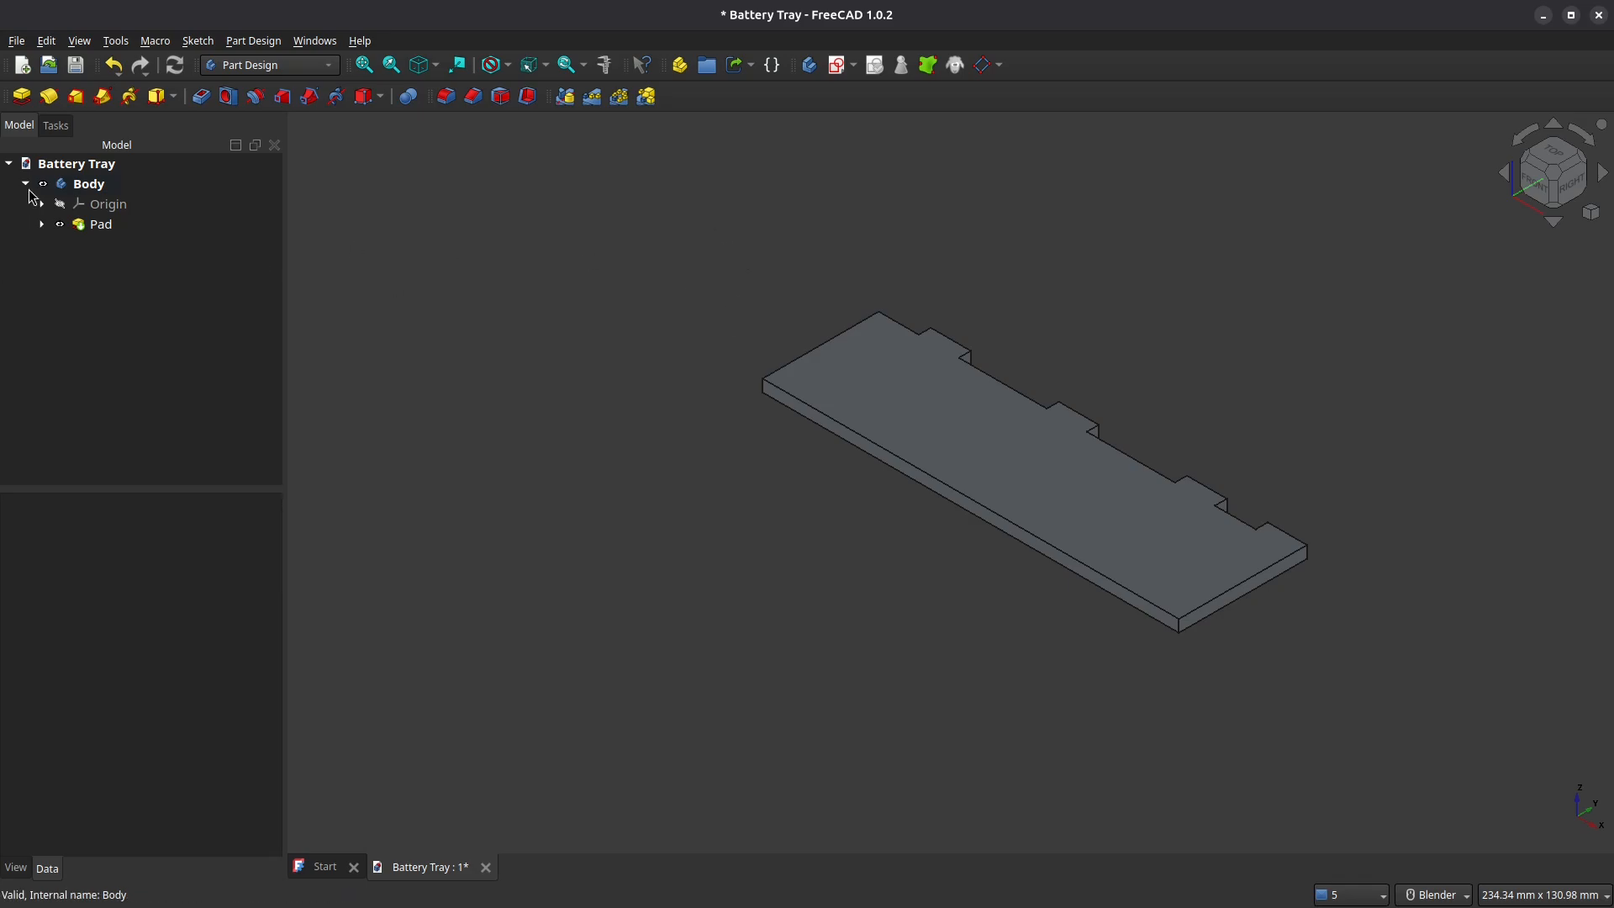
# Mirror the whole body about the plate's long flat side face to form the full base
pyautogui.click(80, 185)
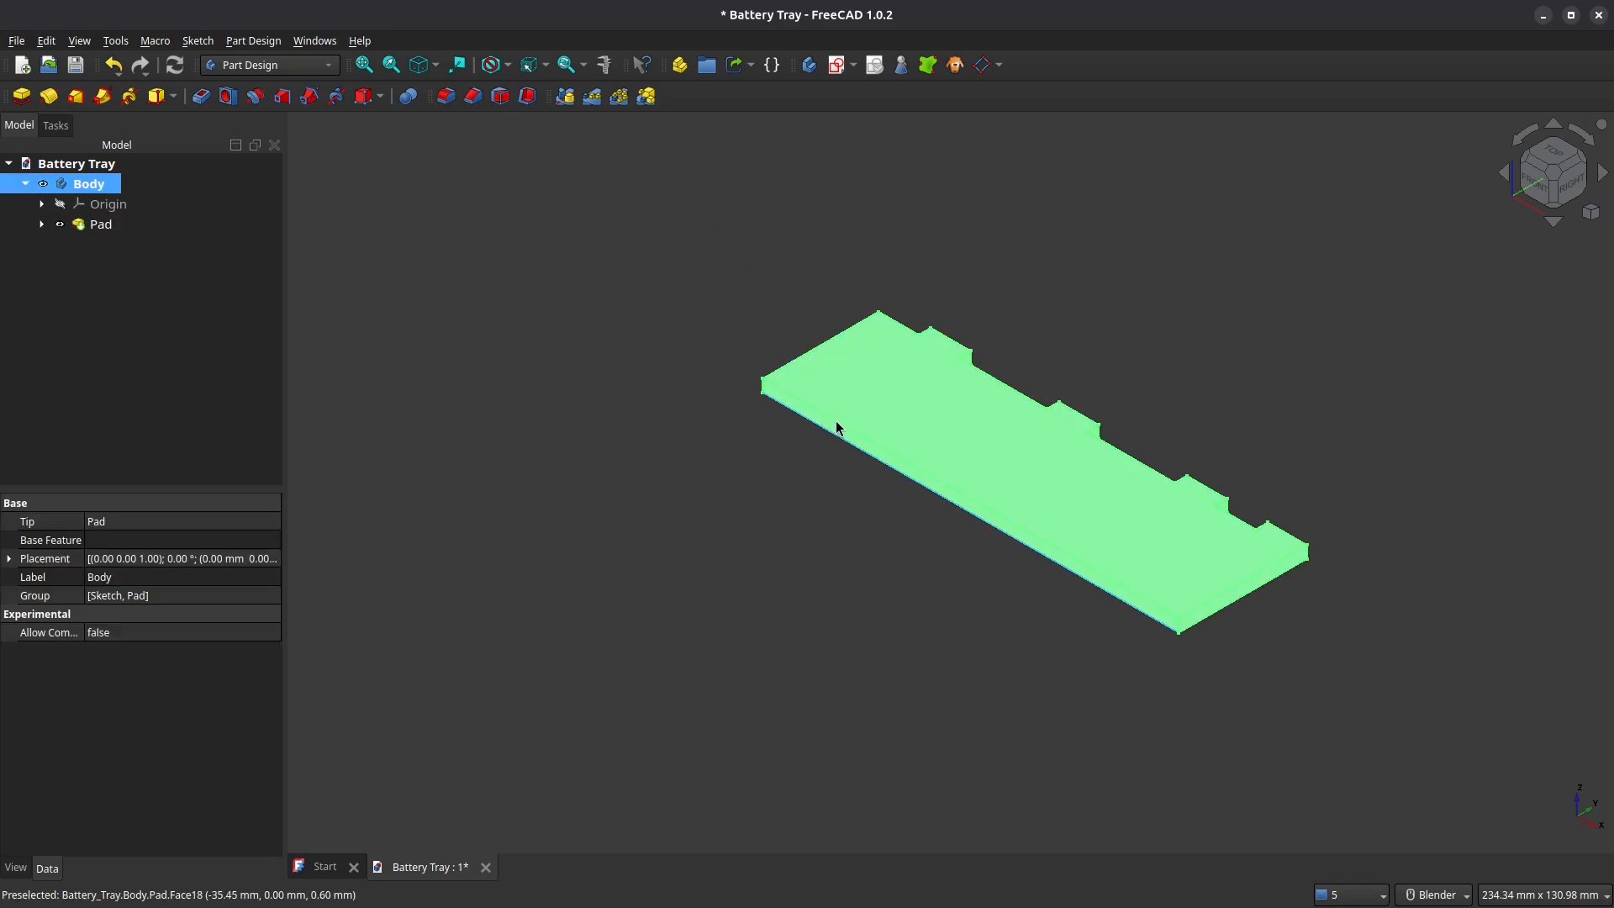
pyautogui.click(565, 96)
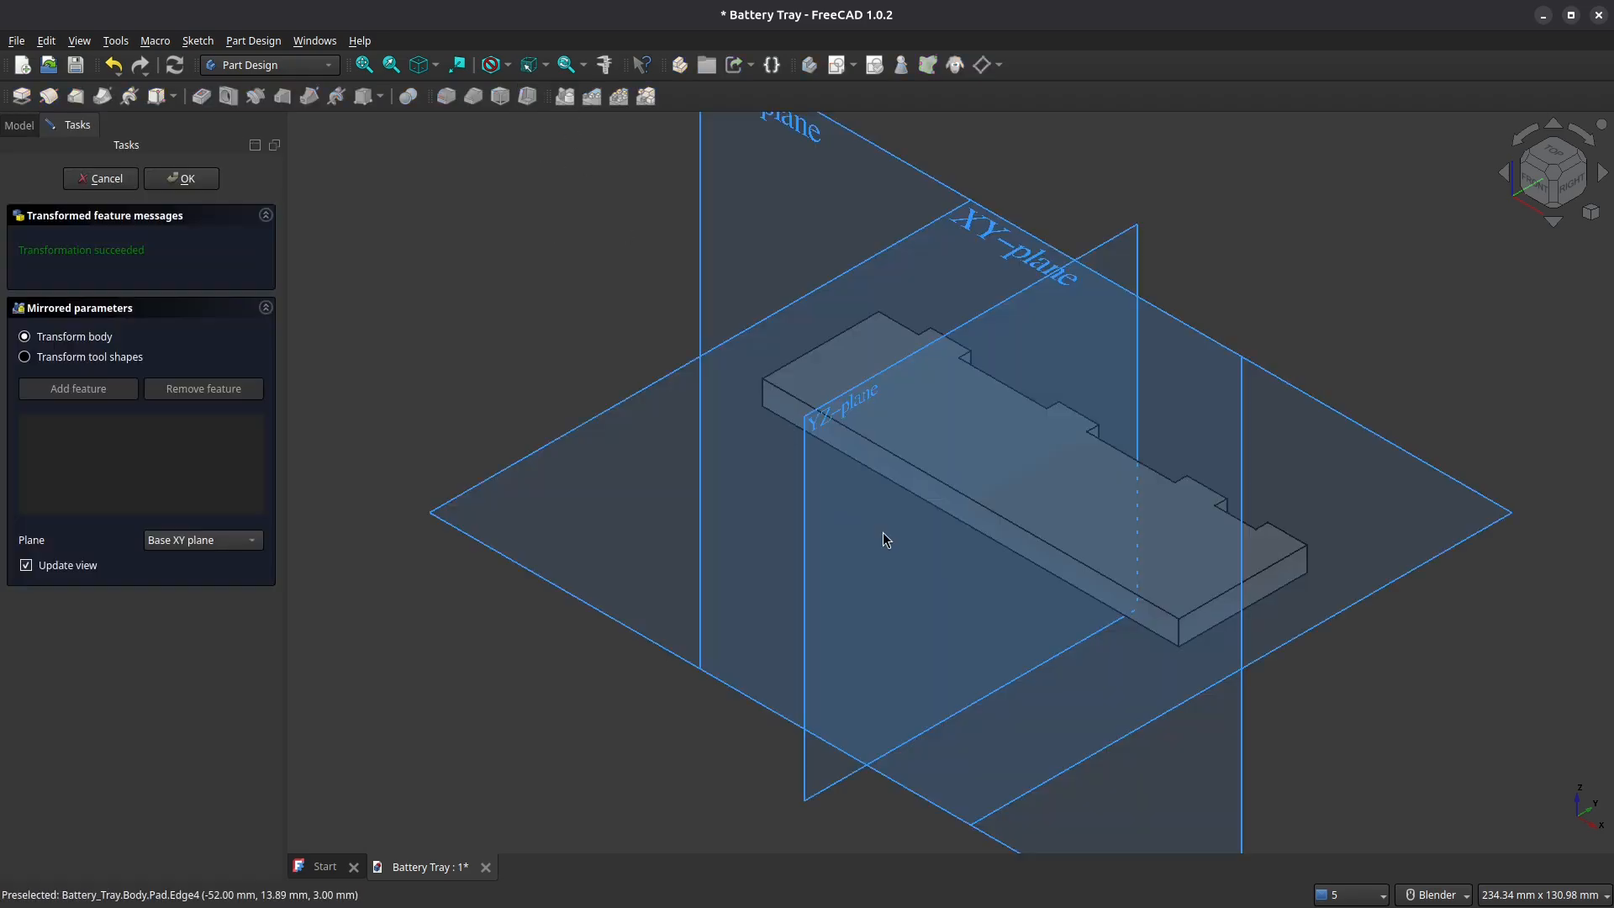
pyautogui.click(204, 538)
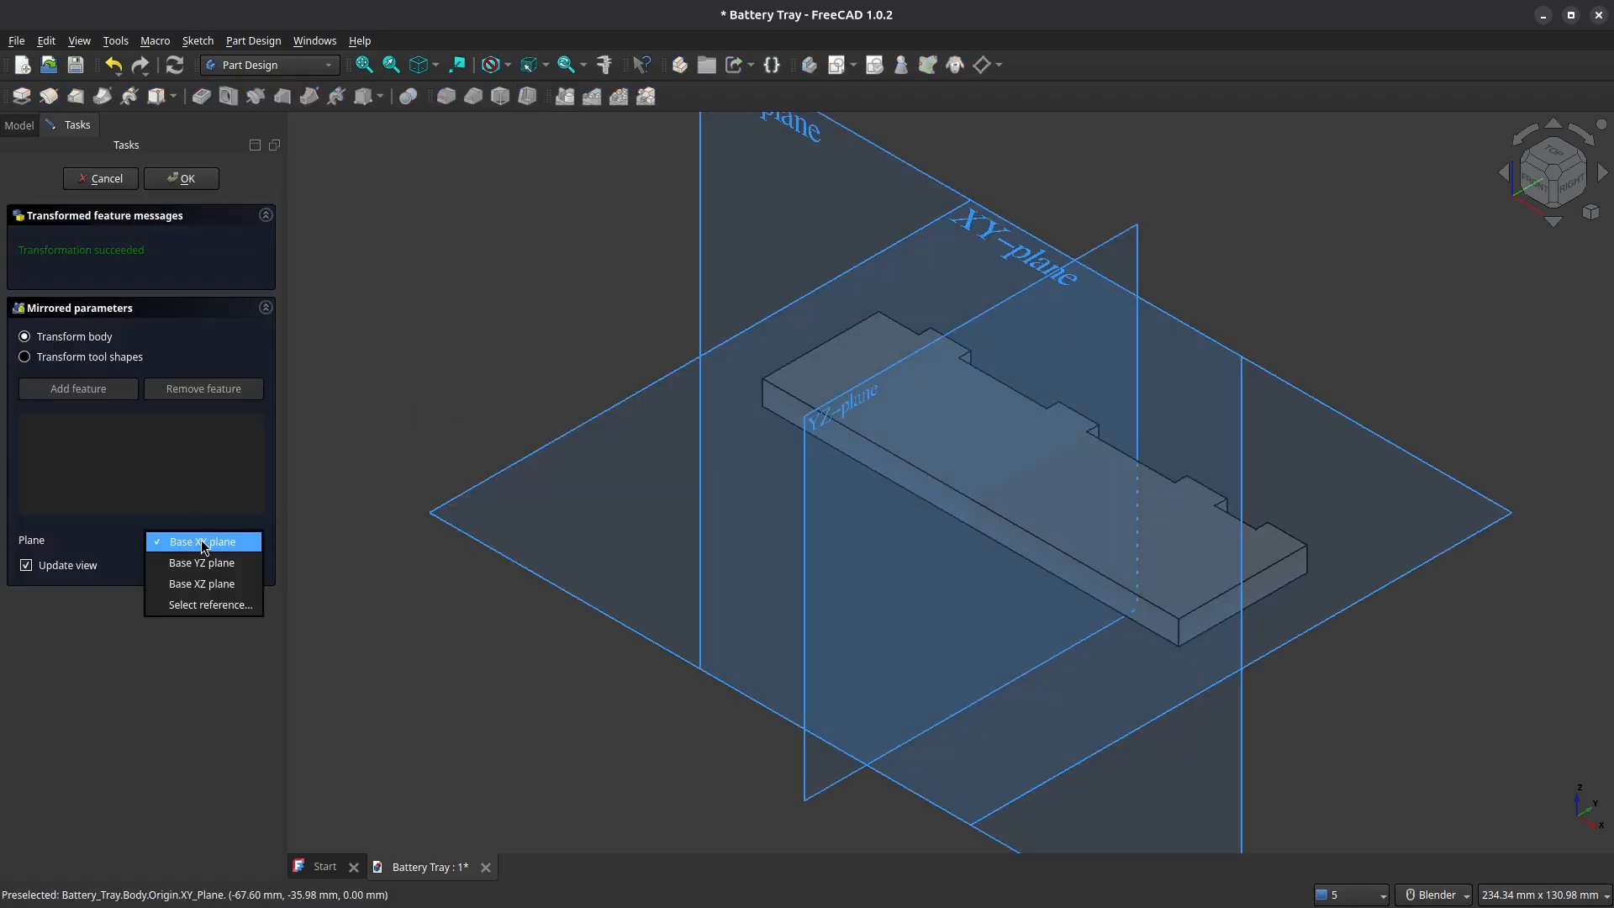
pyautogui.click(201, 605)
pyautogui.scroll(8, 782, 443)
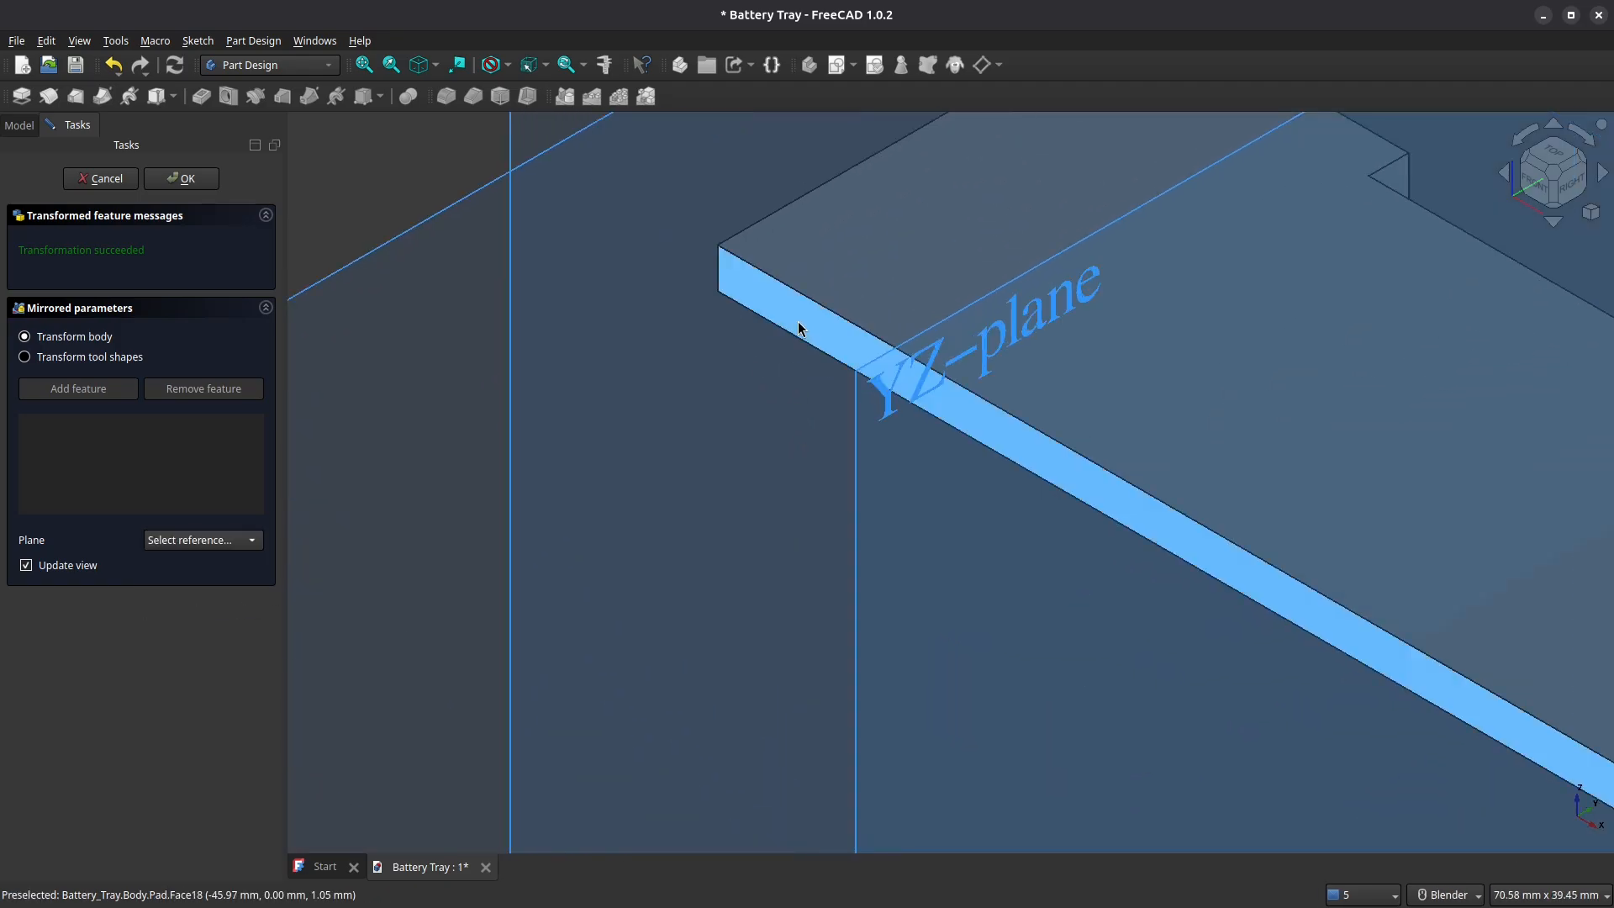
pyautogui.click(800, 326)
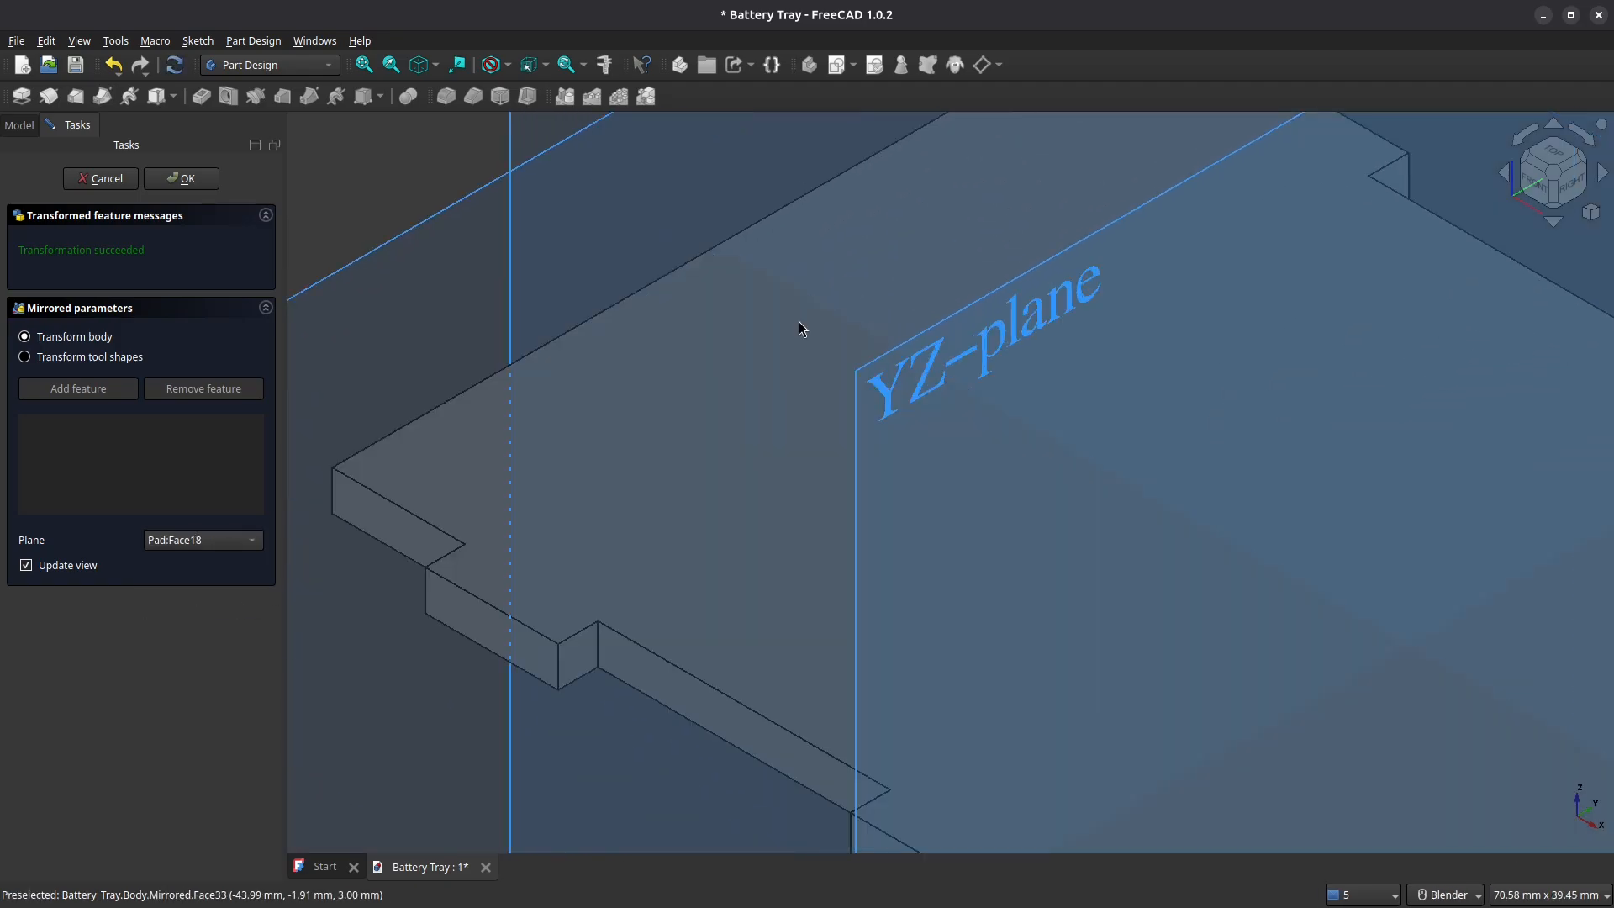
pyautogui.click(184, 178)
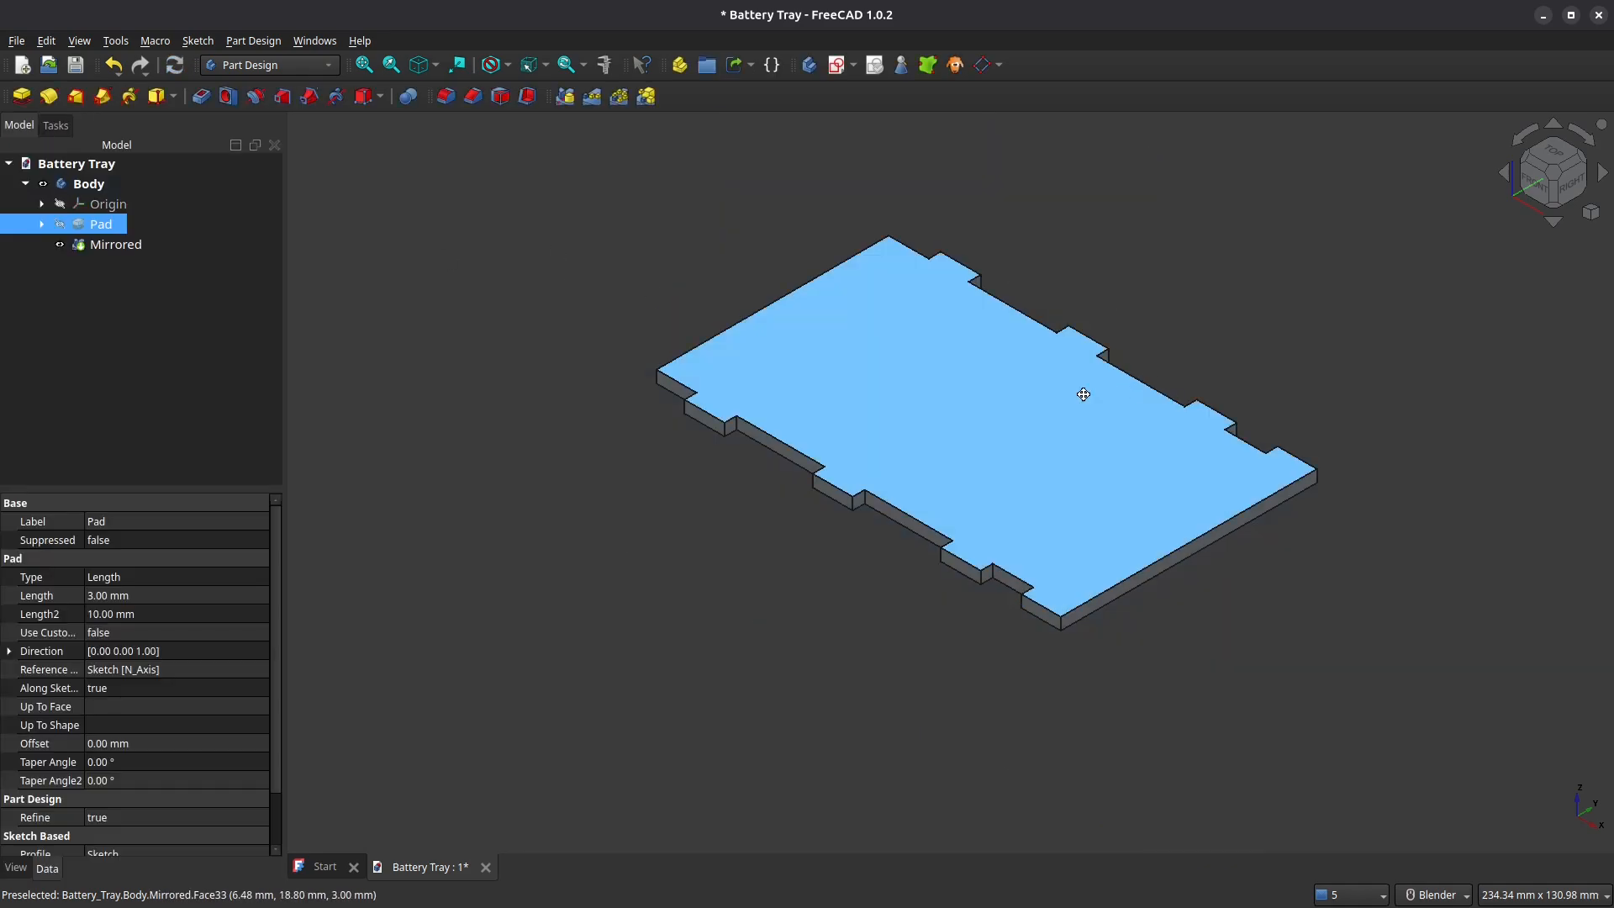
# Start a sketch on the plate's top face and reference the straight end edge and its two adjoining short tab sides as external geometry
pyautogui.keyDown('shift'); pyautogui.moveTo(1077, 392); pyautogui.dragTo(940, 382, button='middle'); pyautogui.keyUp('shift')
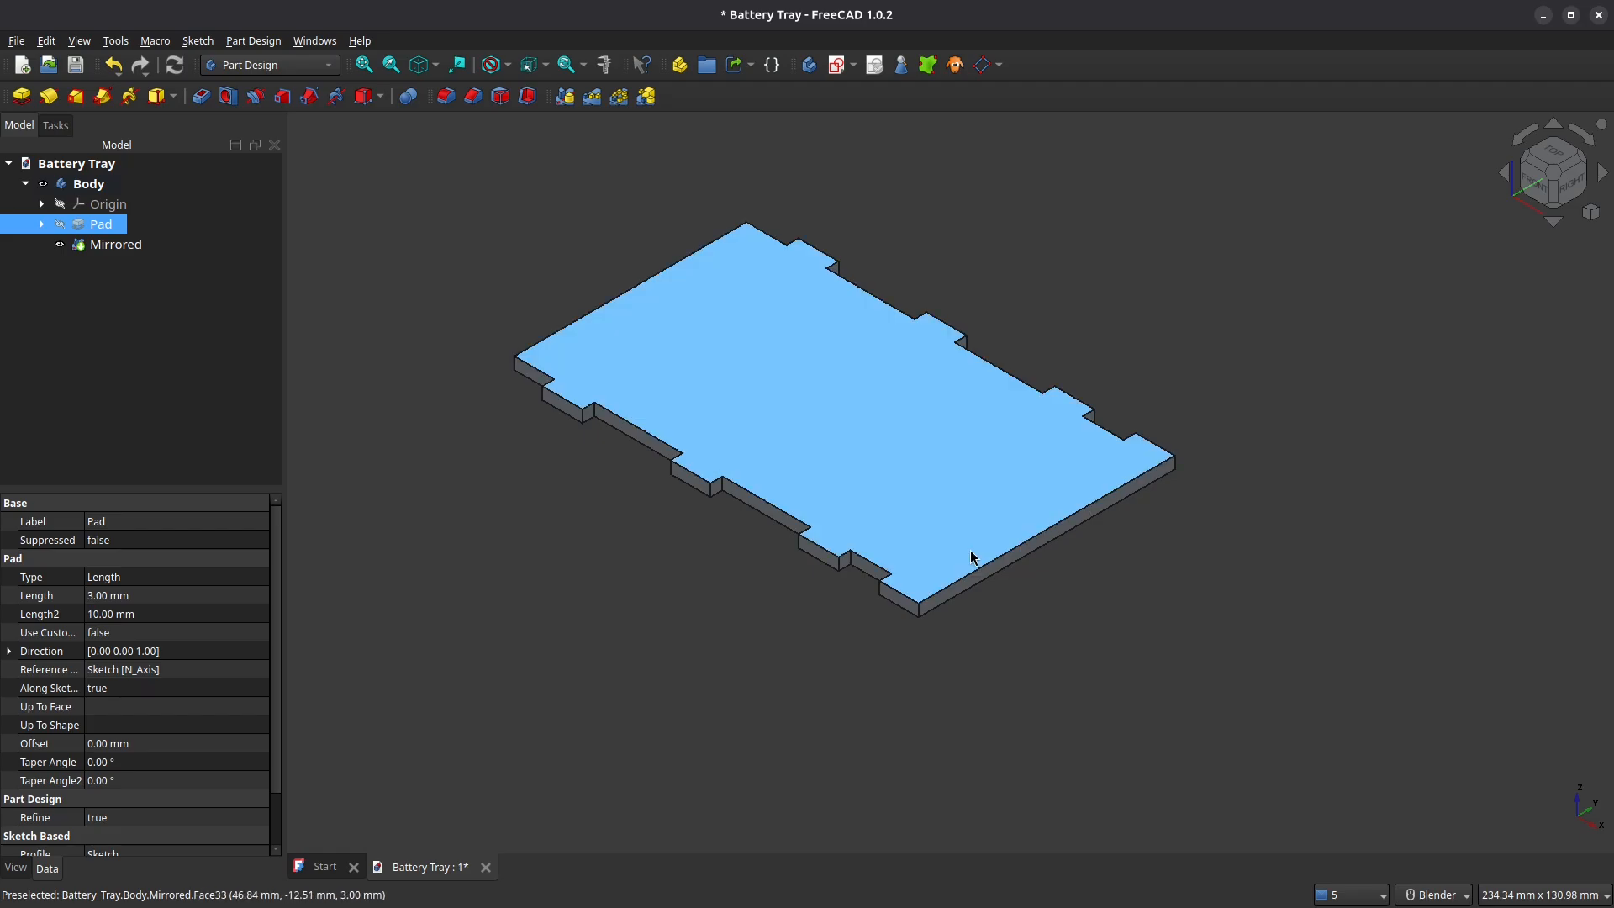
pyautogui.click(1040, 481)
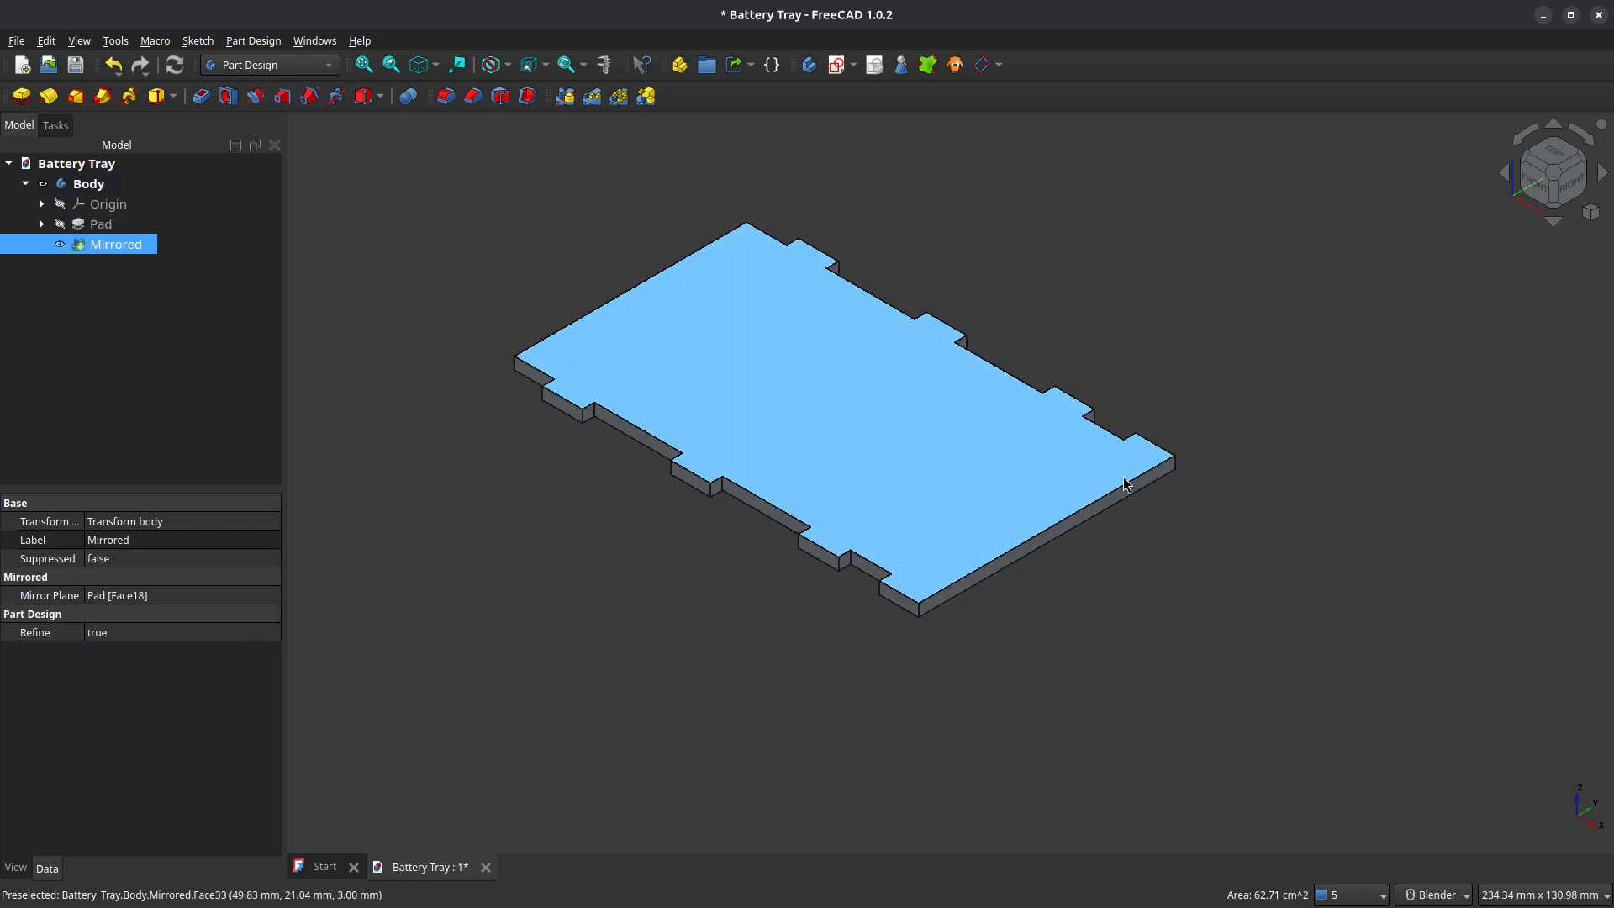
pyautogui.click(833, 74)
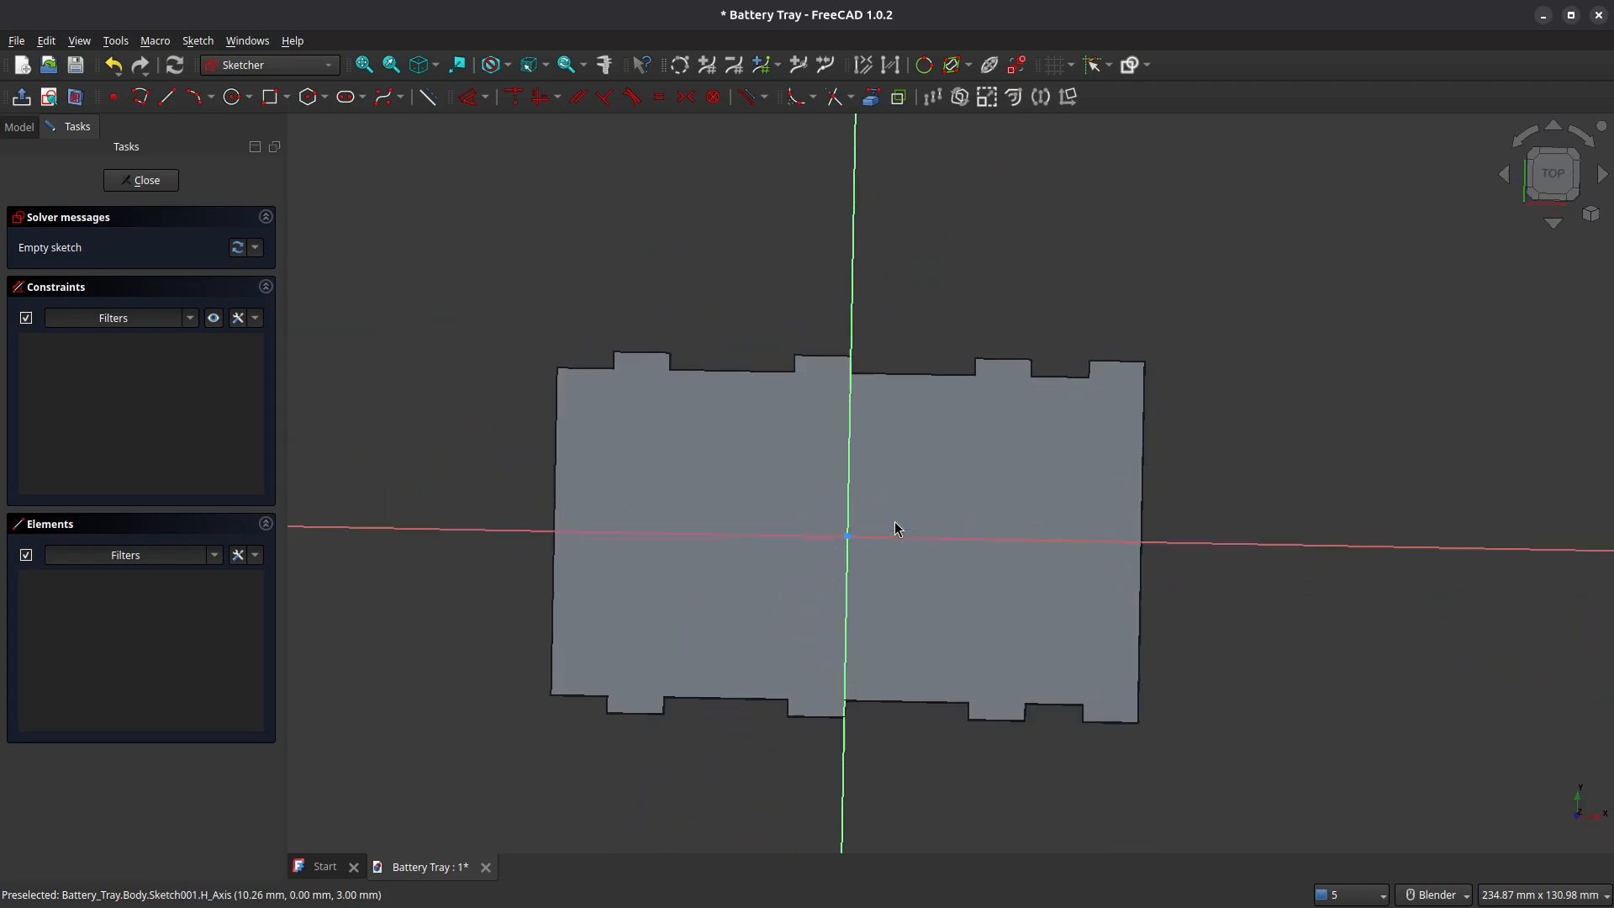
pyautogui.scroll(1, 1019, 532)
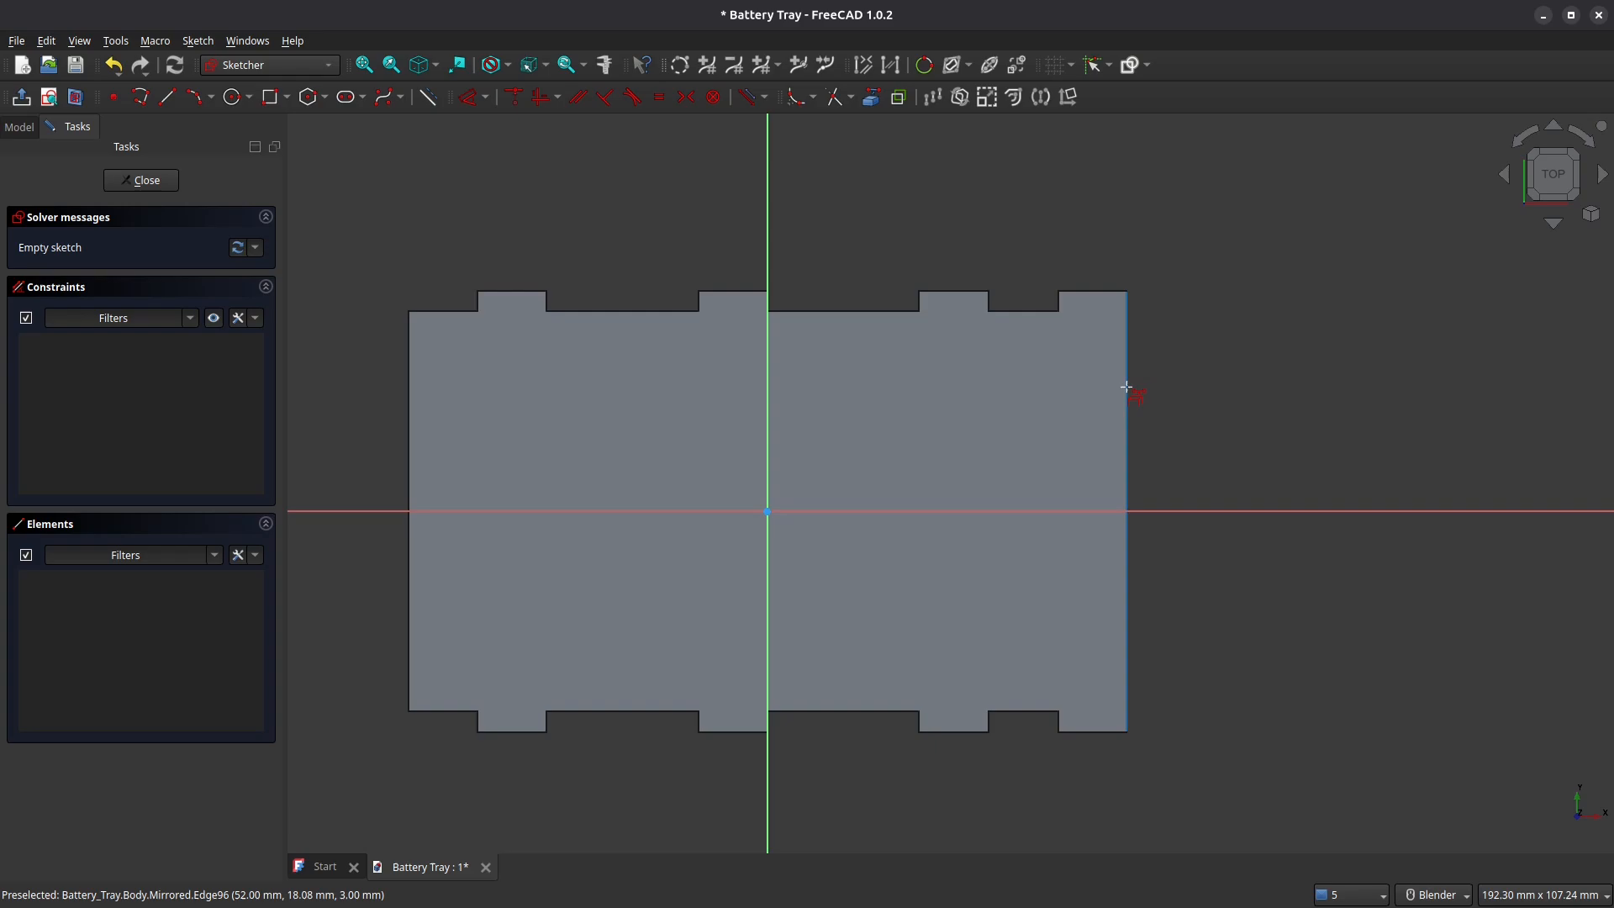
pyautogui.click(1126, 387)
pyautogui.click(1058, 302)
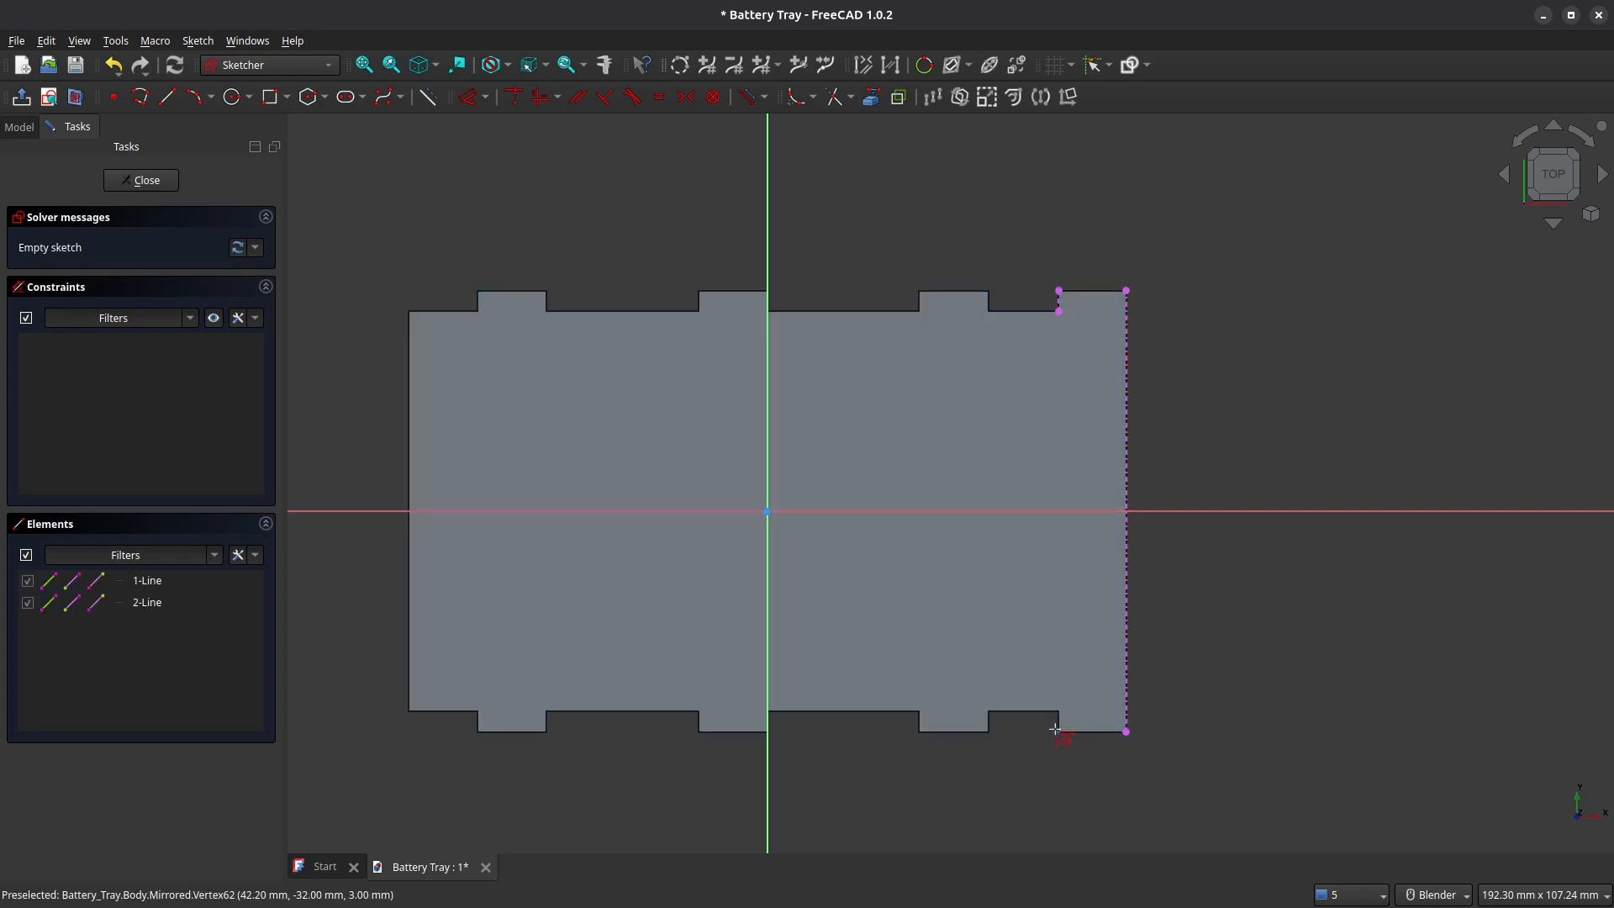
pyautogui.click(1059, 721)
# Trace a closed C-shaped polyline along the referenced end edge and both corner tabs, with the inner line parallel to the end edge
pyautogui.scroll(5, 1051, 667)
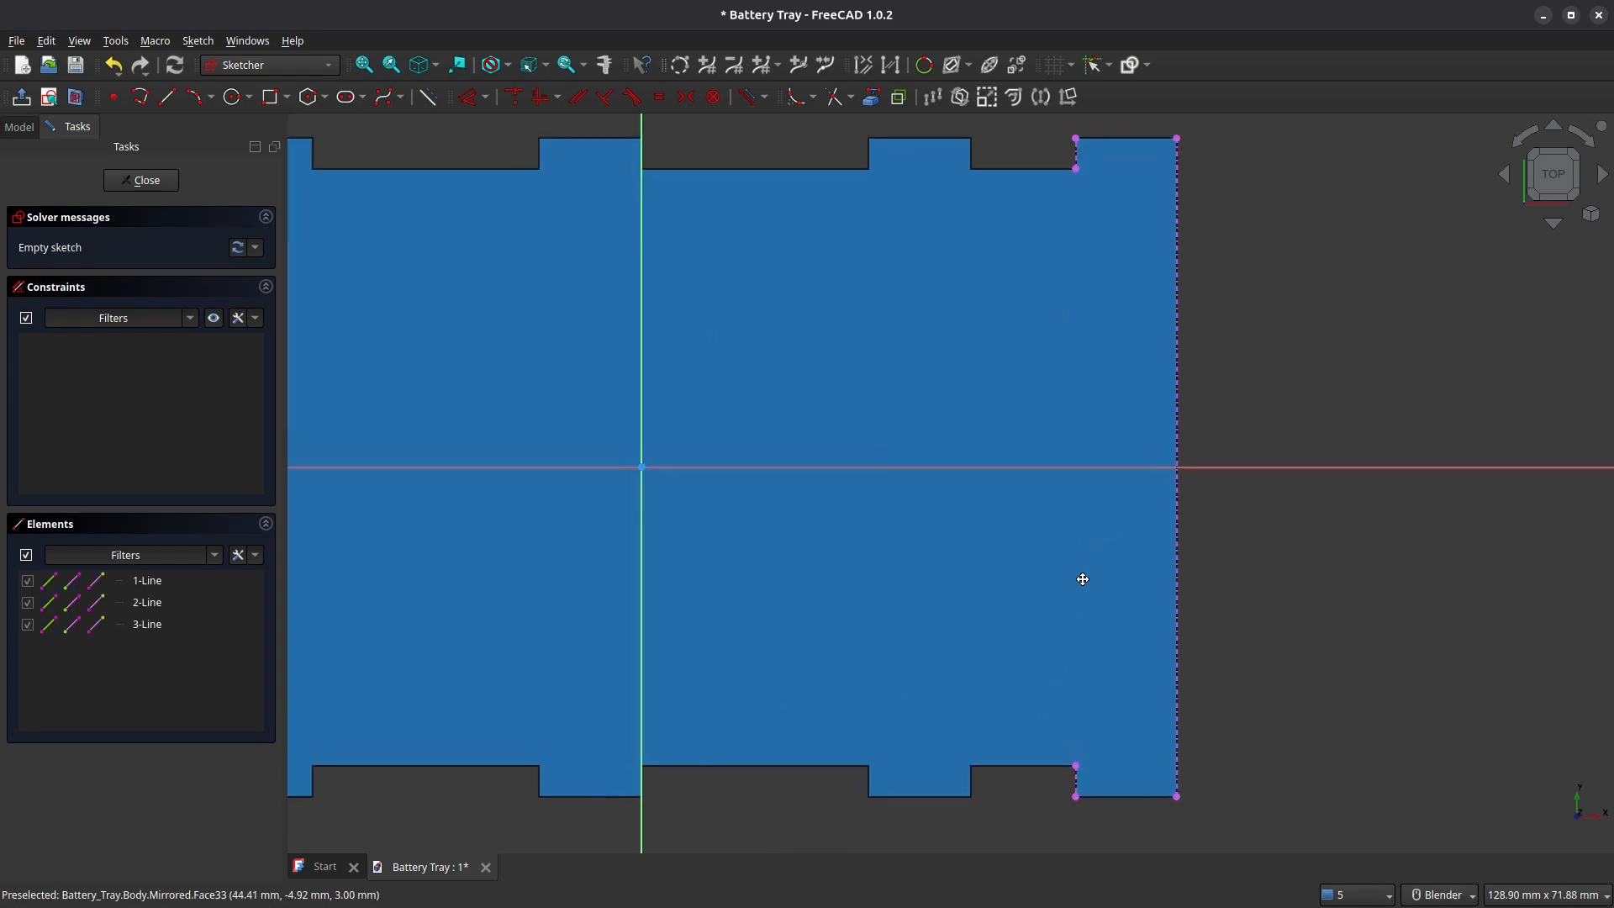
pyautogui.keyDown('shift'); pyautogui.moveTo(1051, 428); pyautogui.dragTo(1049, 401, button='middle'); pyautogui.keyUp('shift')
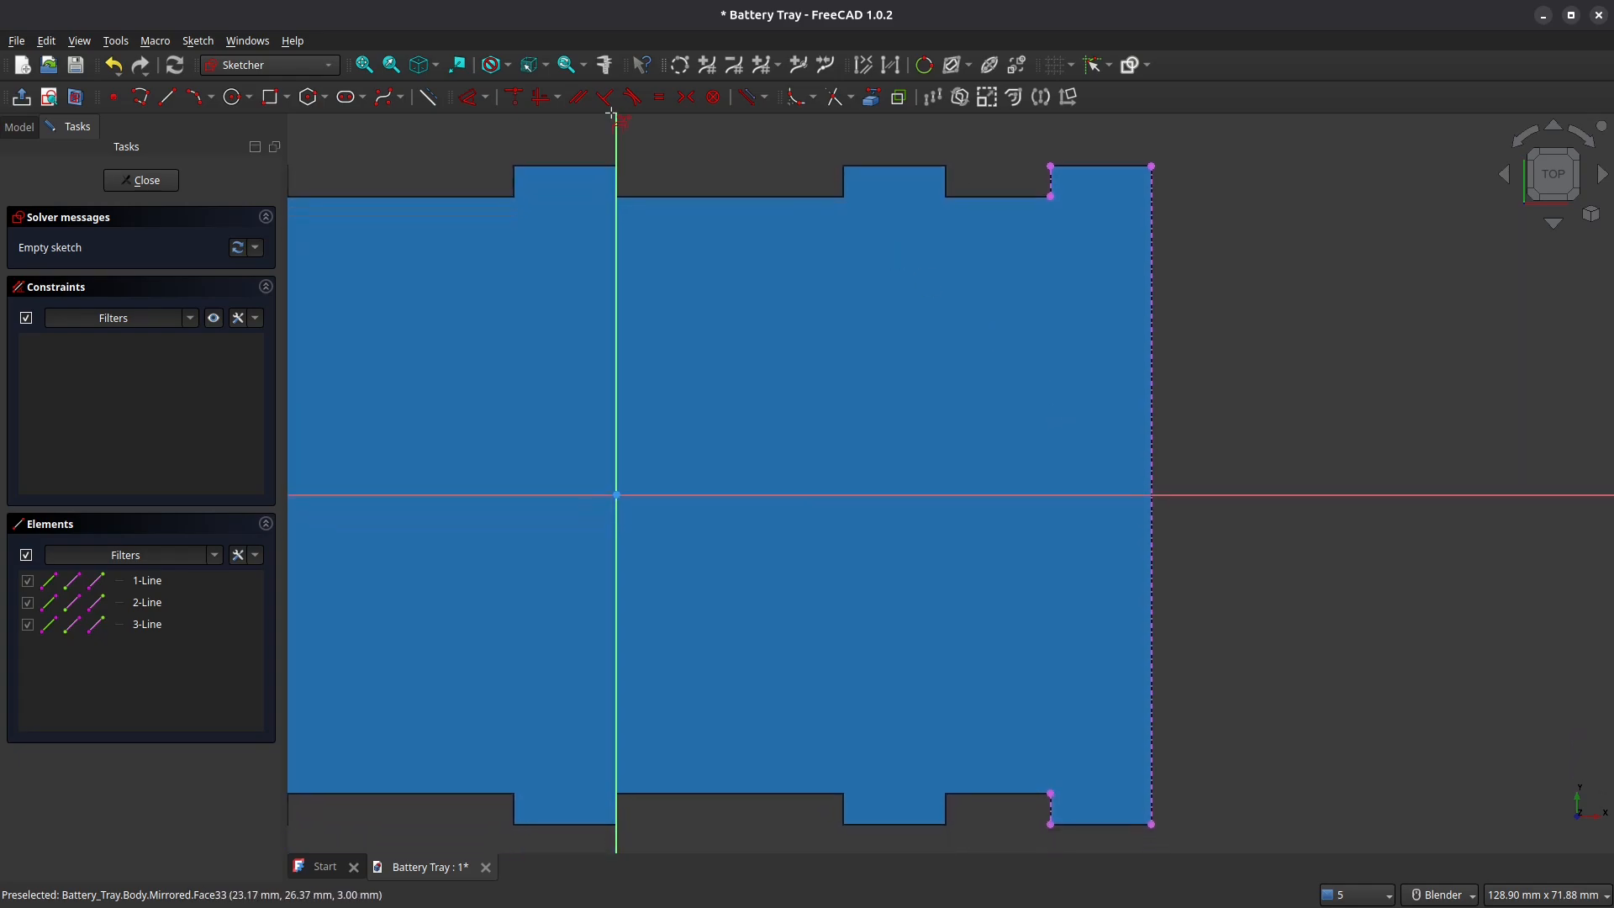
pyautogui.click(141, 97)
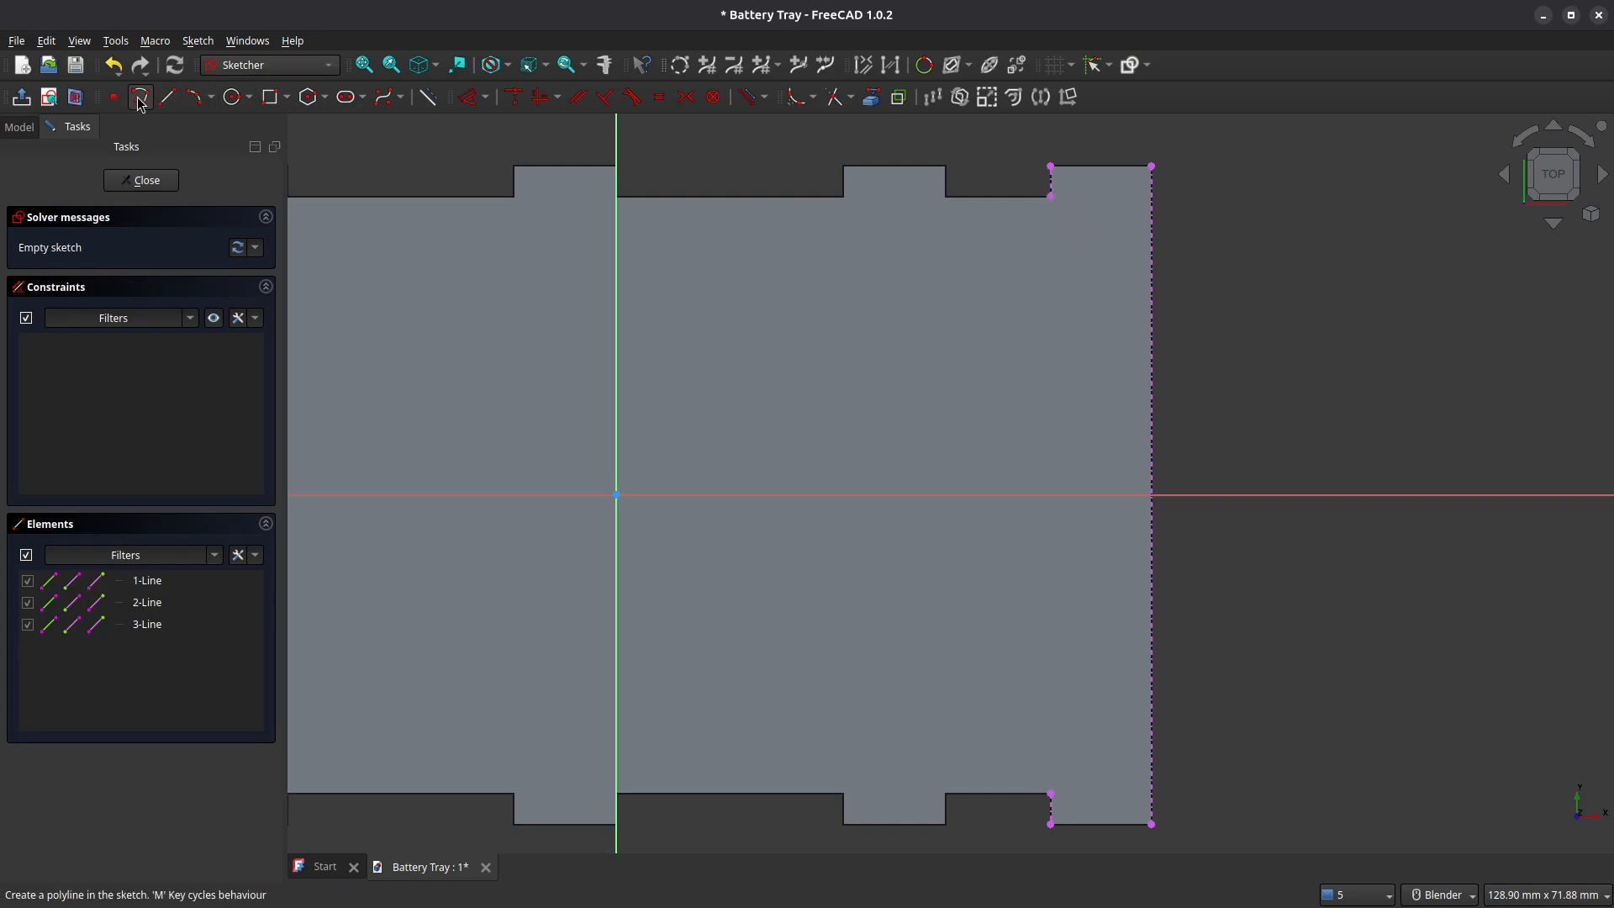
pyautogui.click(1051, 196)
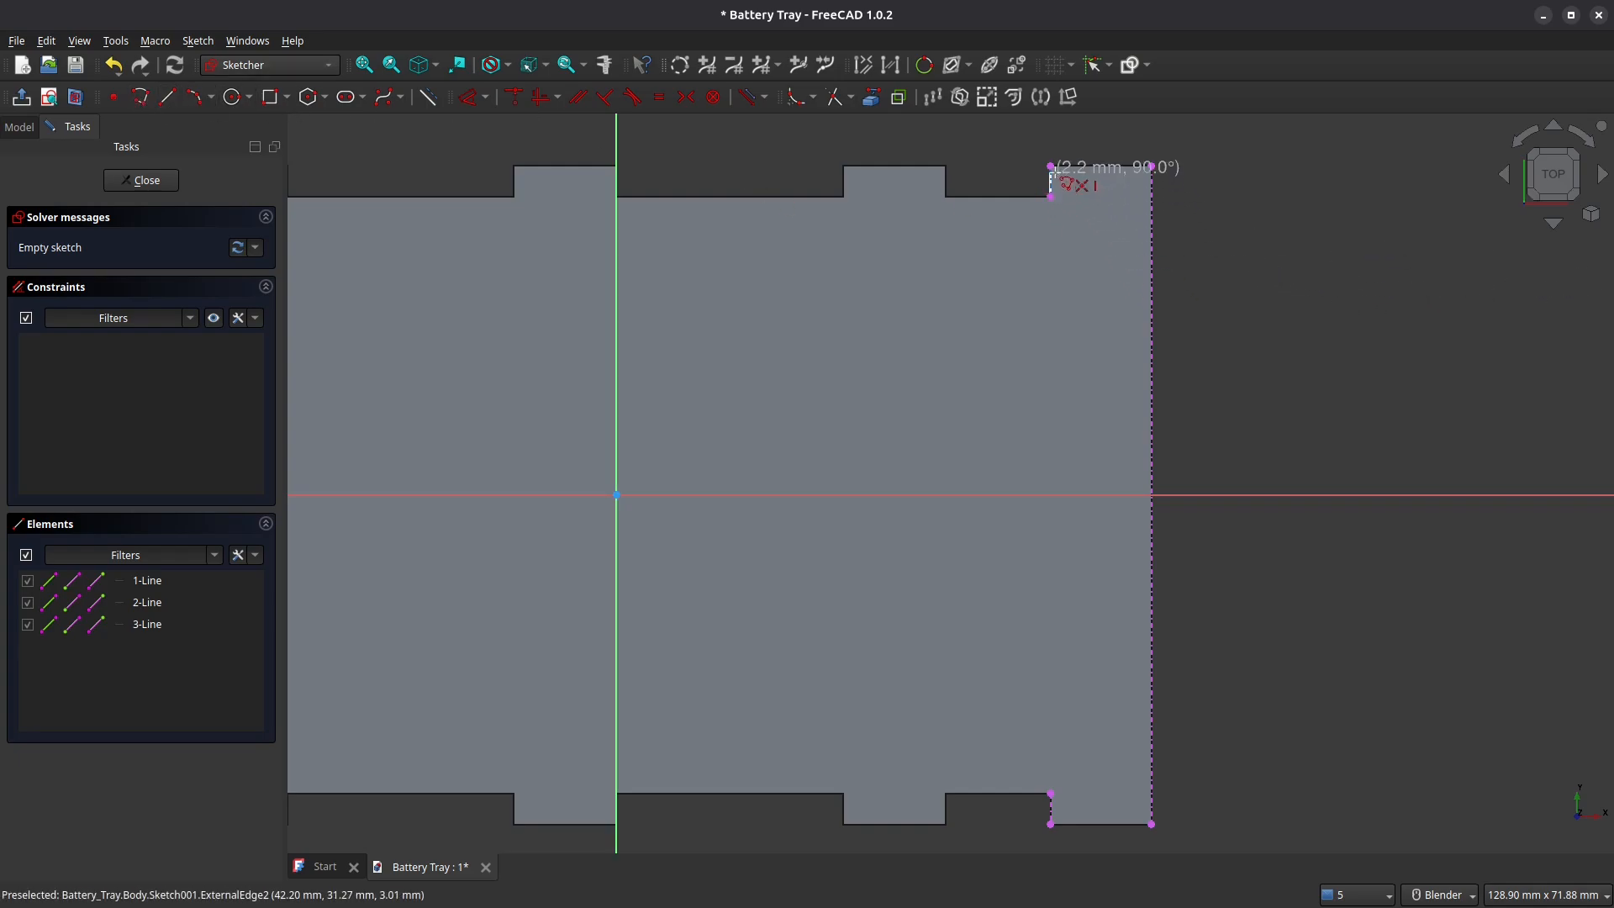
pyautogui.click(1050, 165)
pyautogui.click(1152, 166)
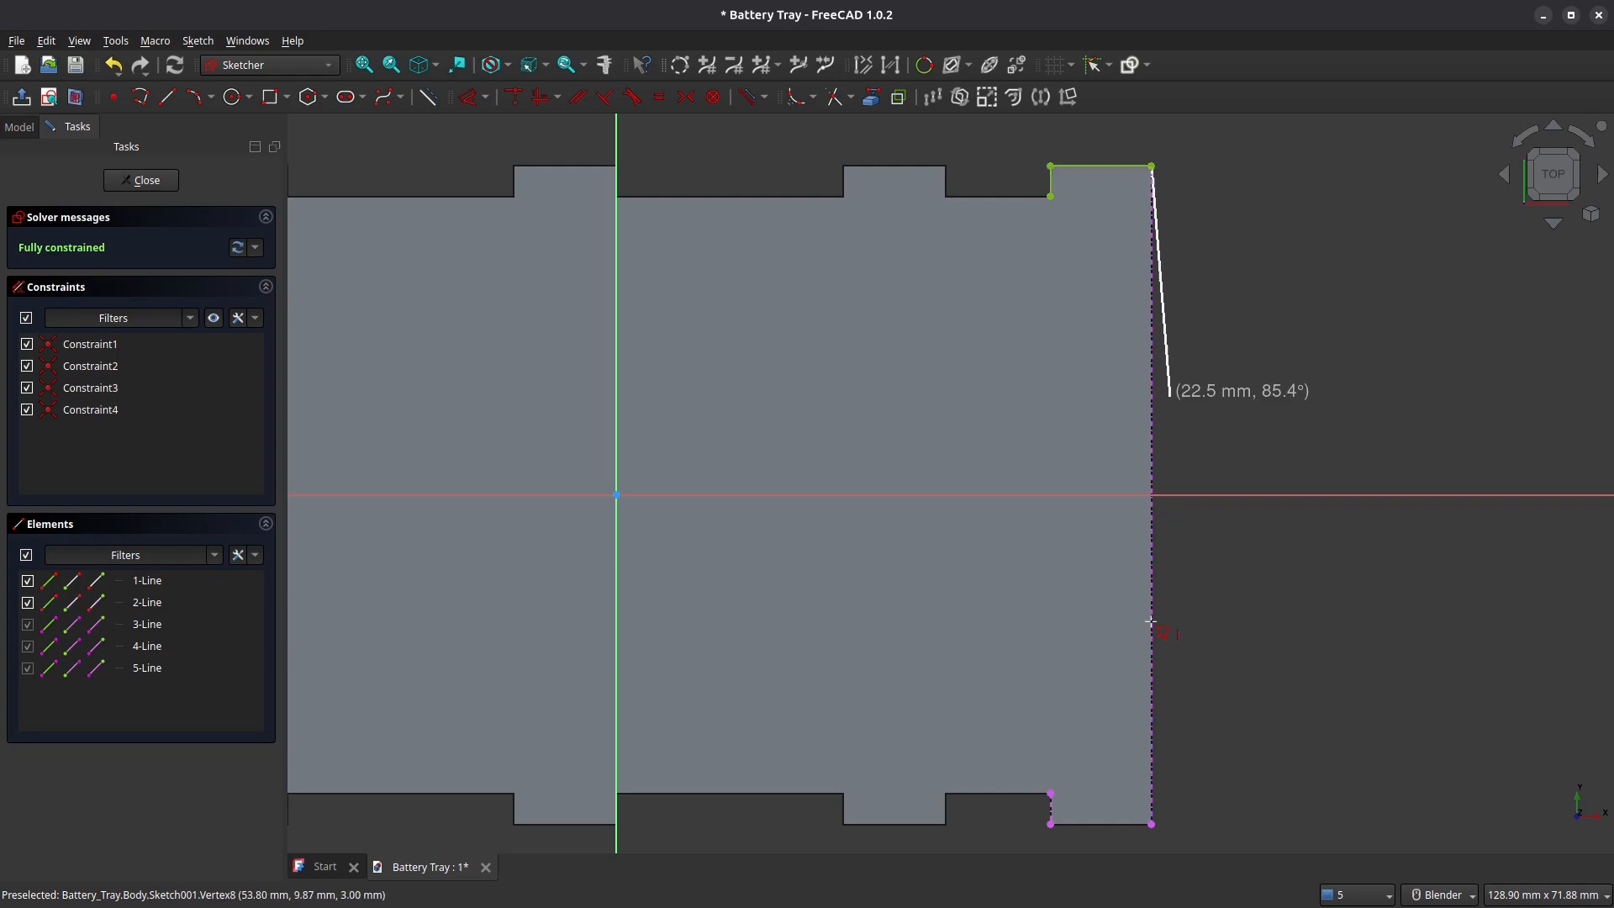
pyautogui.click(1151, 824)
pyautogui.click(1050, 823)
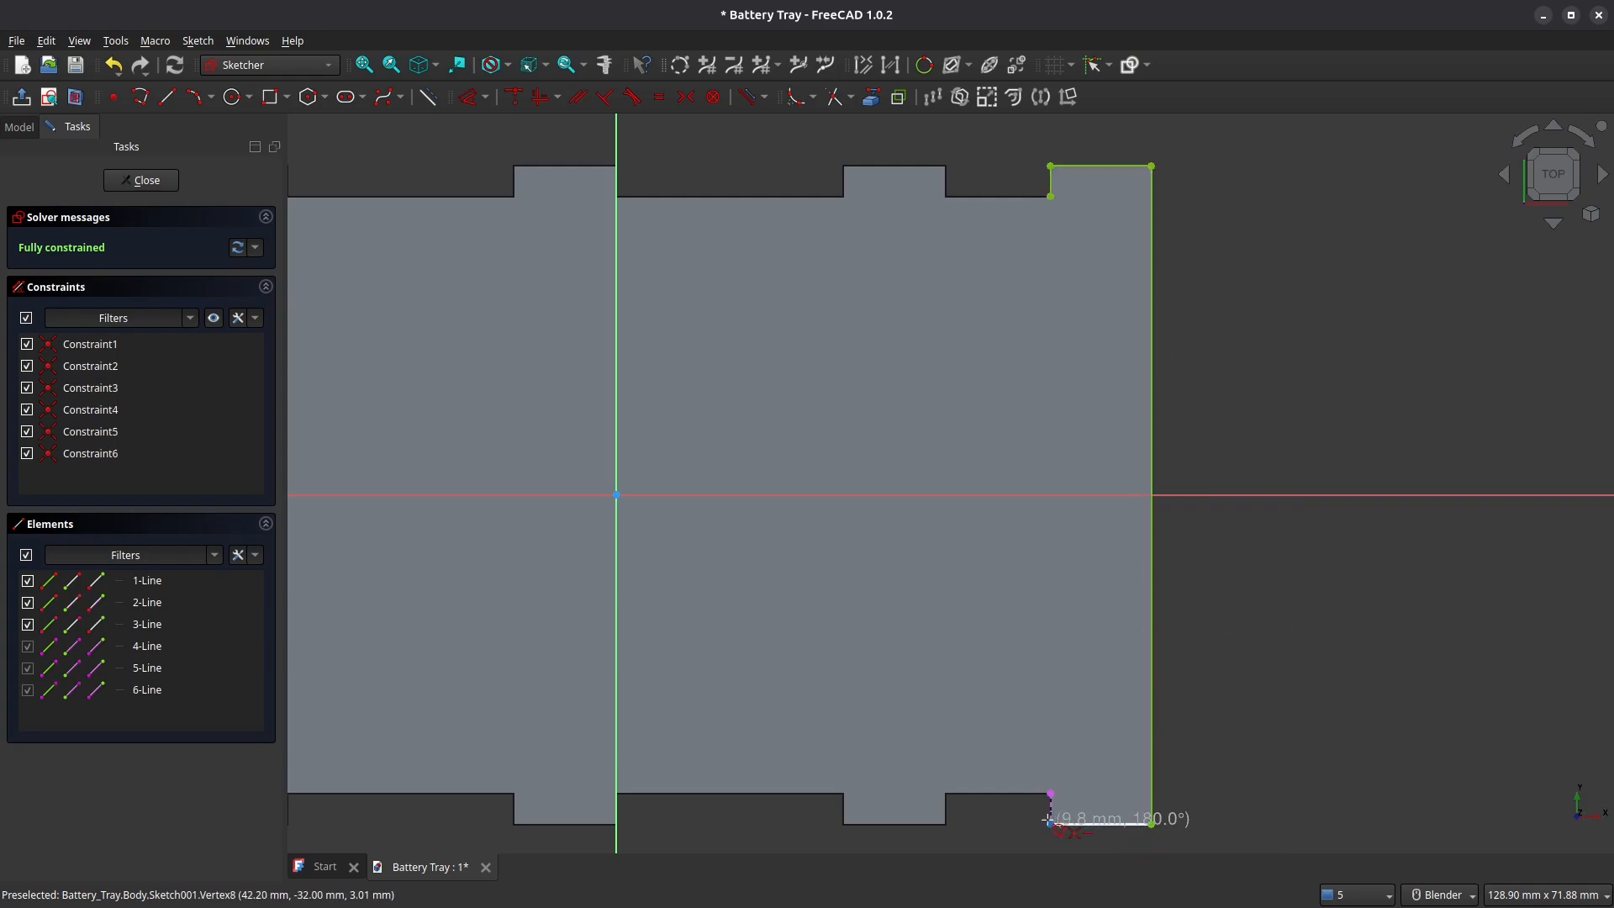
pyautogui.click(1050, 794)
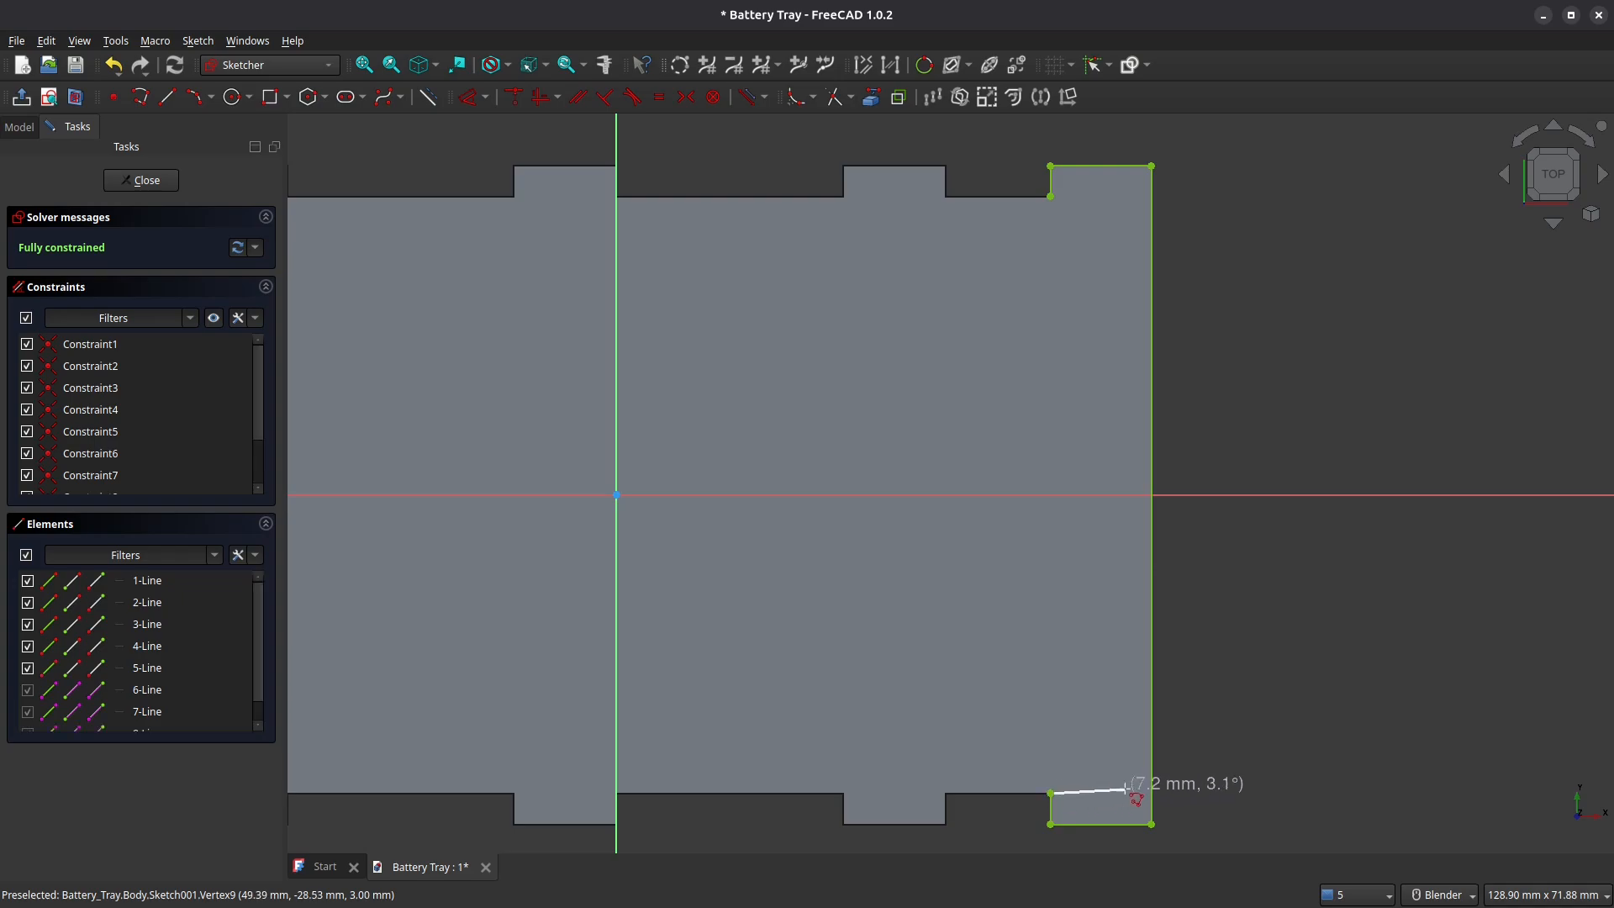
pyautogui.click(1122, 793)
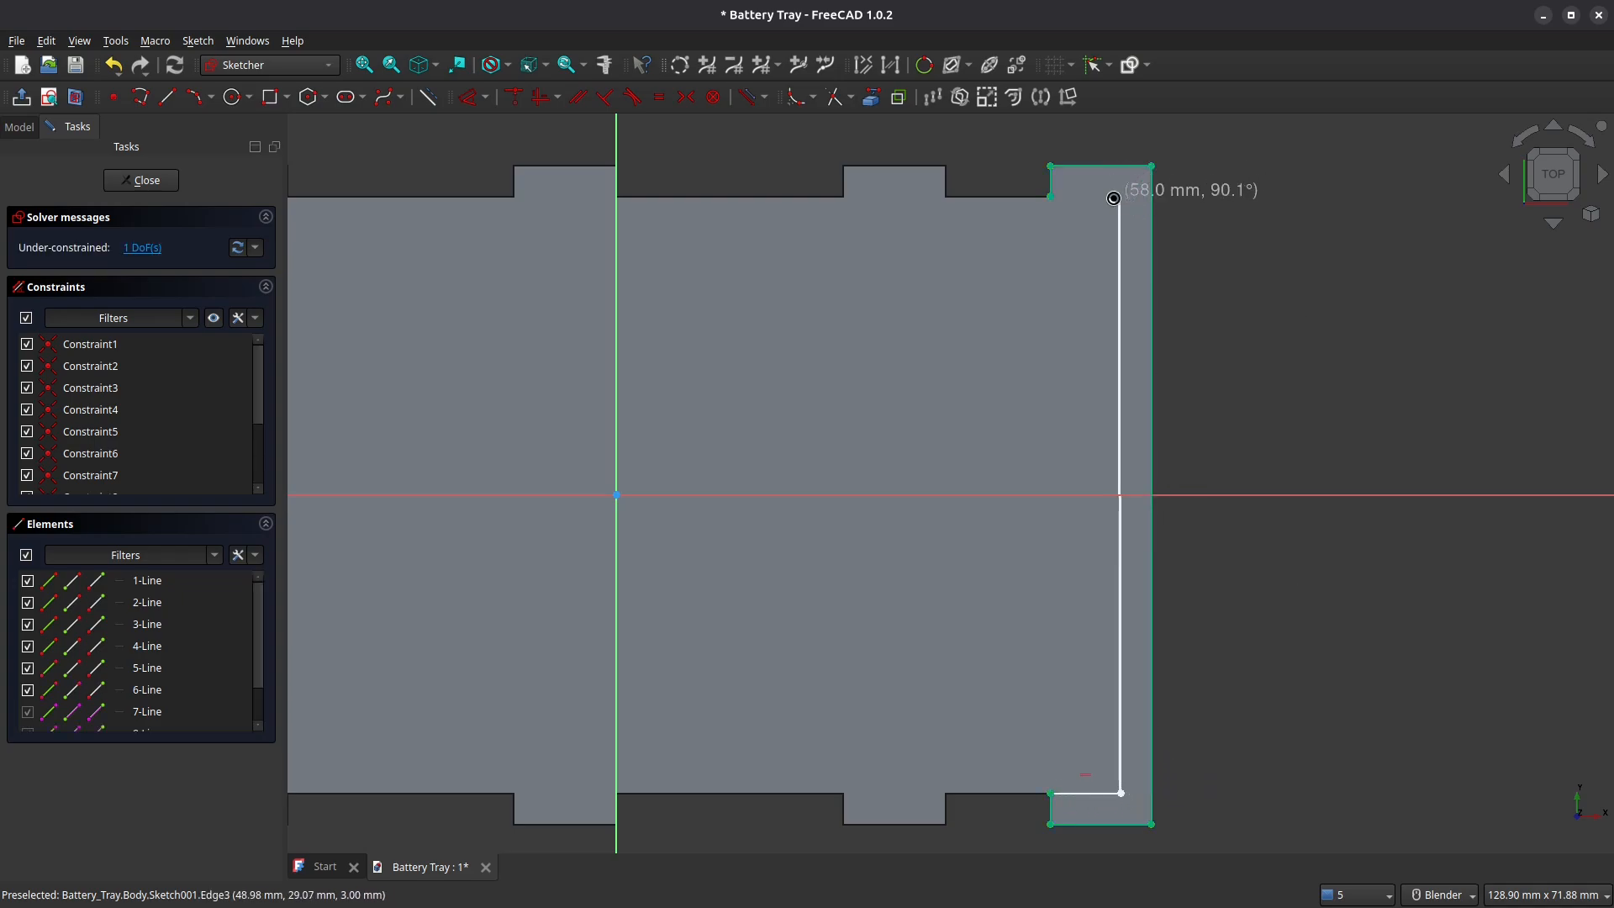
pyautogui.click(1121, 195)
pyautogui.click(1051, 196)
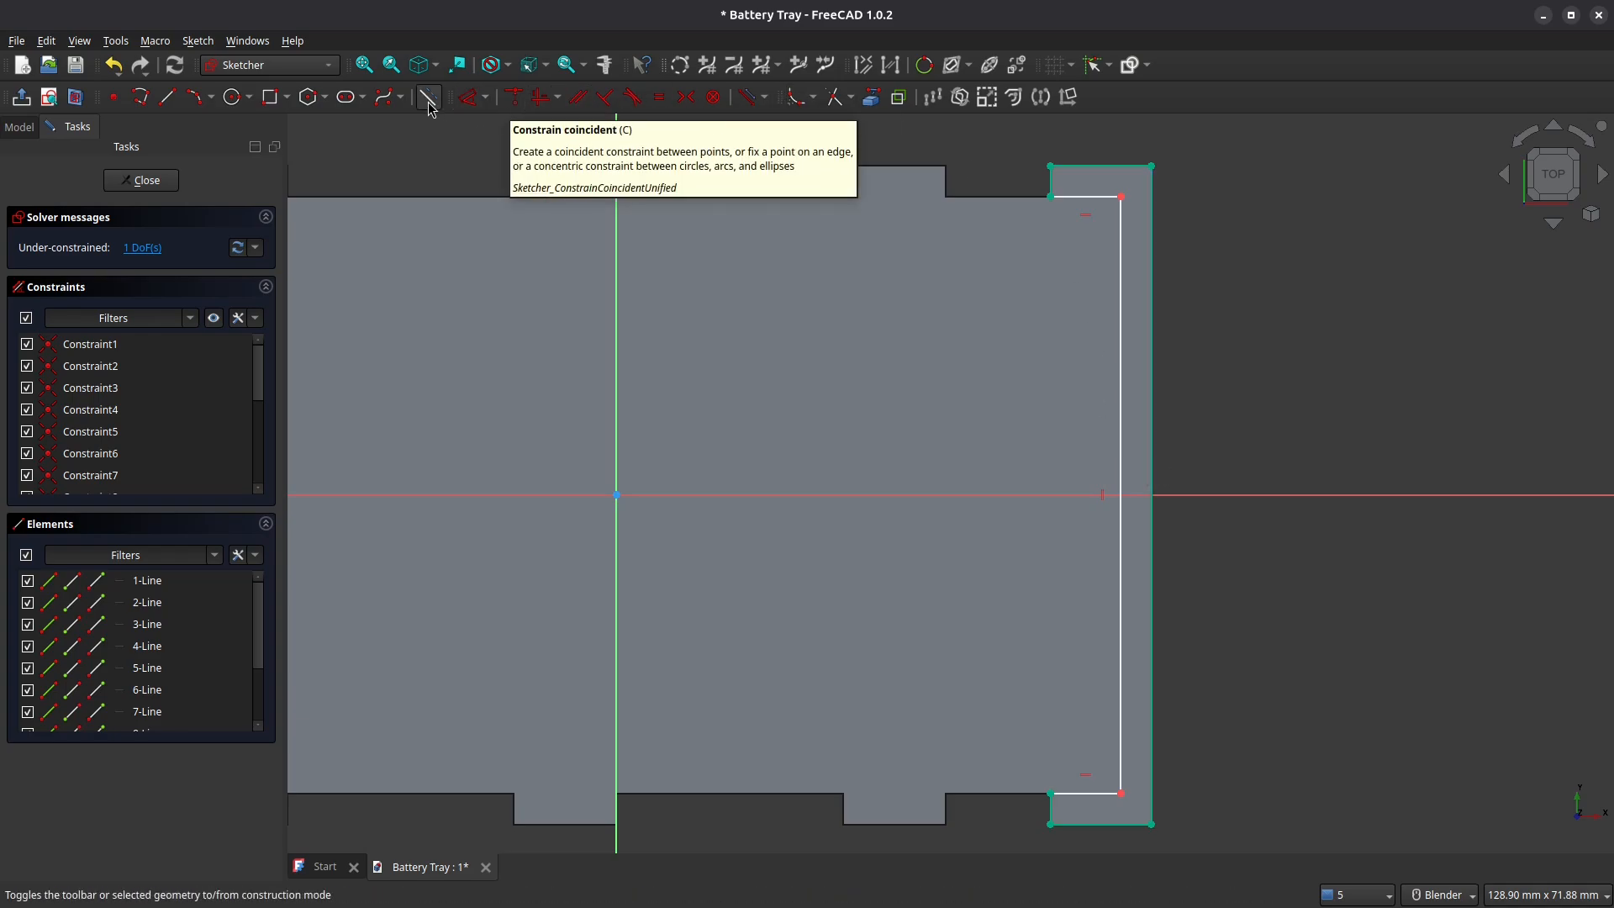
# Constrain the distance between the C-shaped profile's long inner line and outer edge to 2.5 mm
pyautogui.click(470, 97)
pyautogui.click(1119, 342)
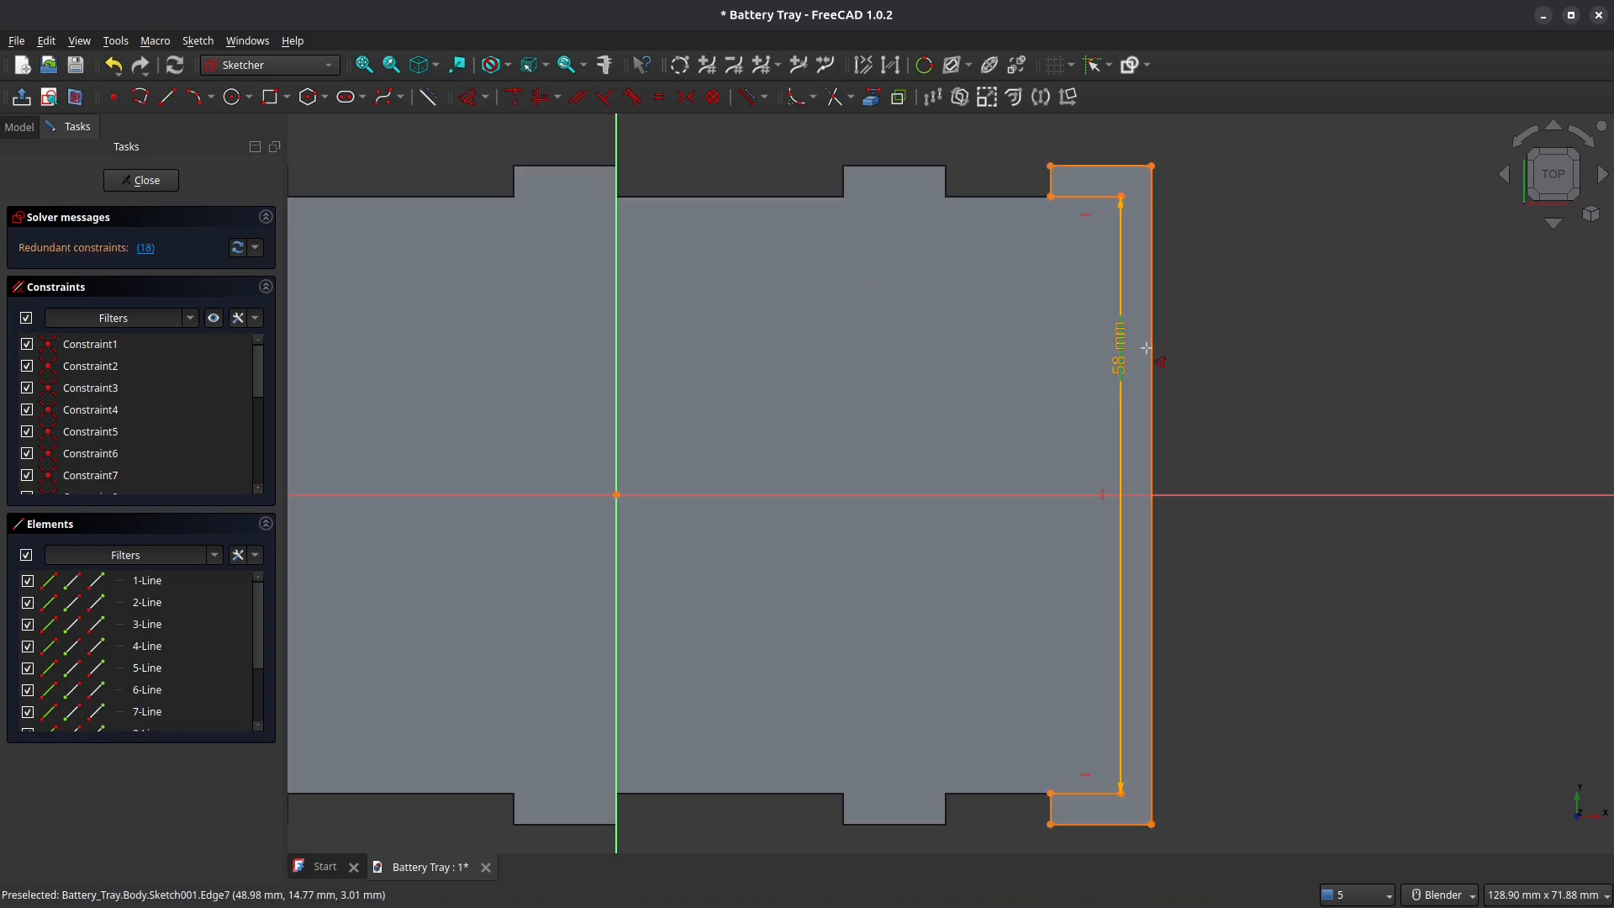
pyautogui.click(1176, 349)
pyautogui.click(1237, 353)
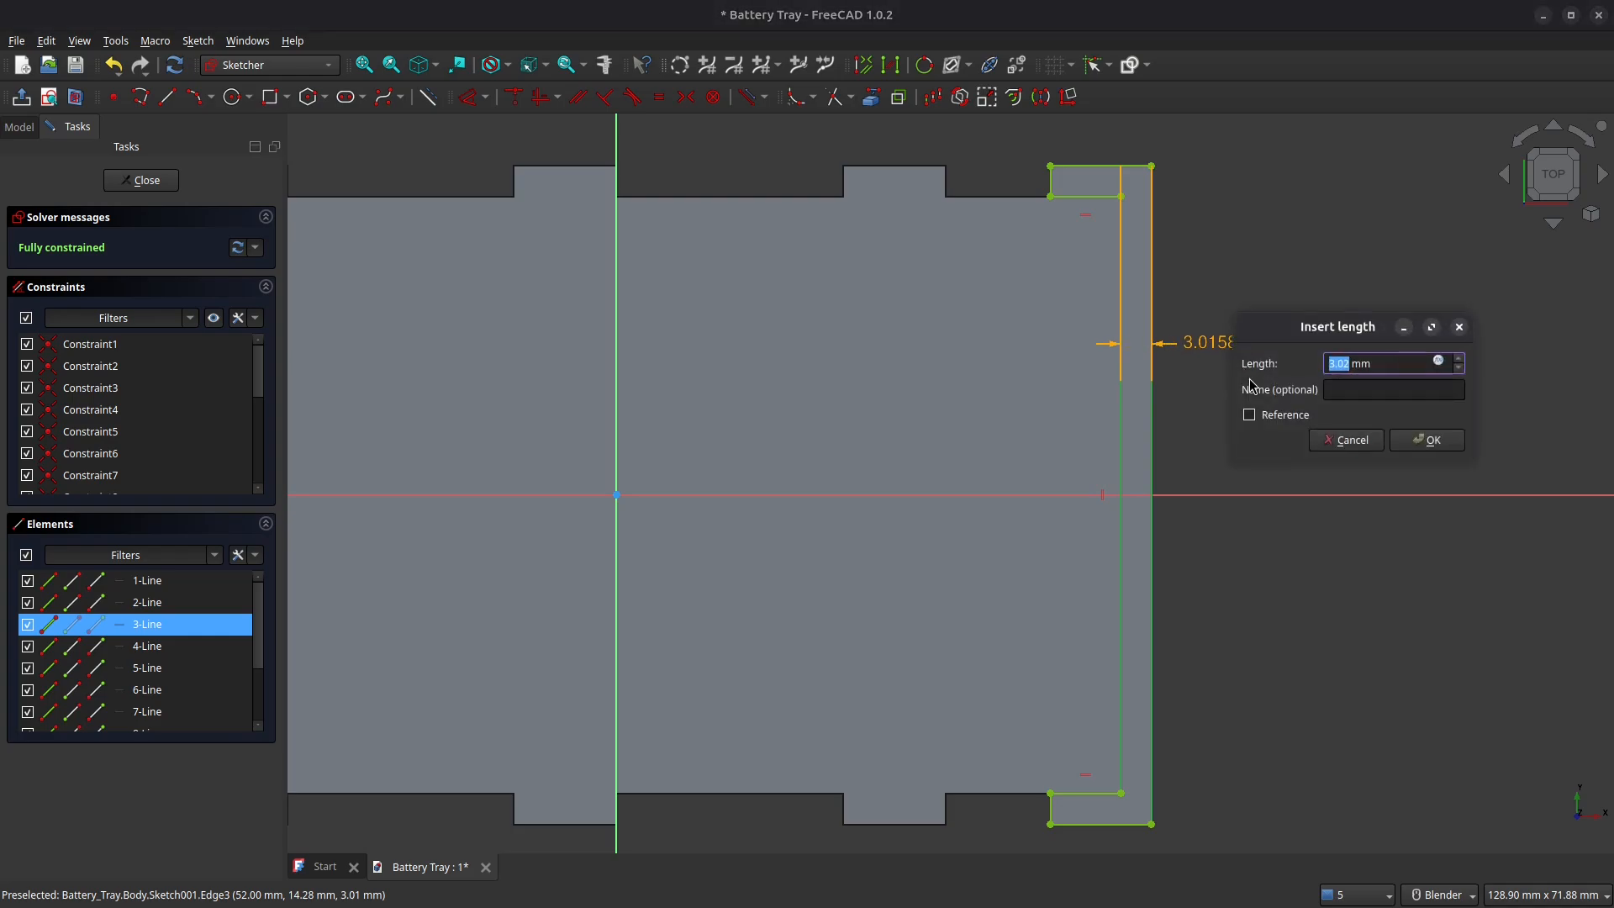
pyautogui.press('Return')
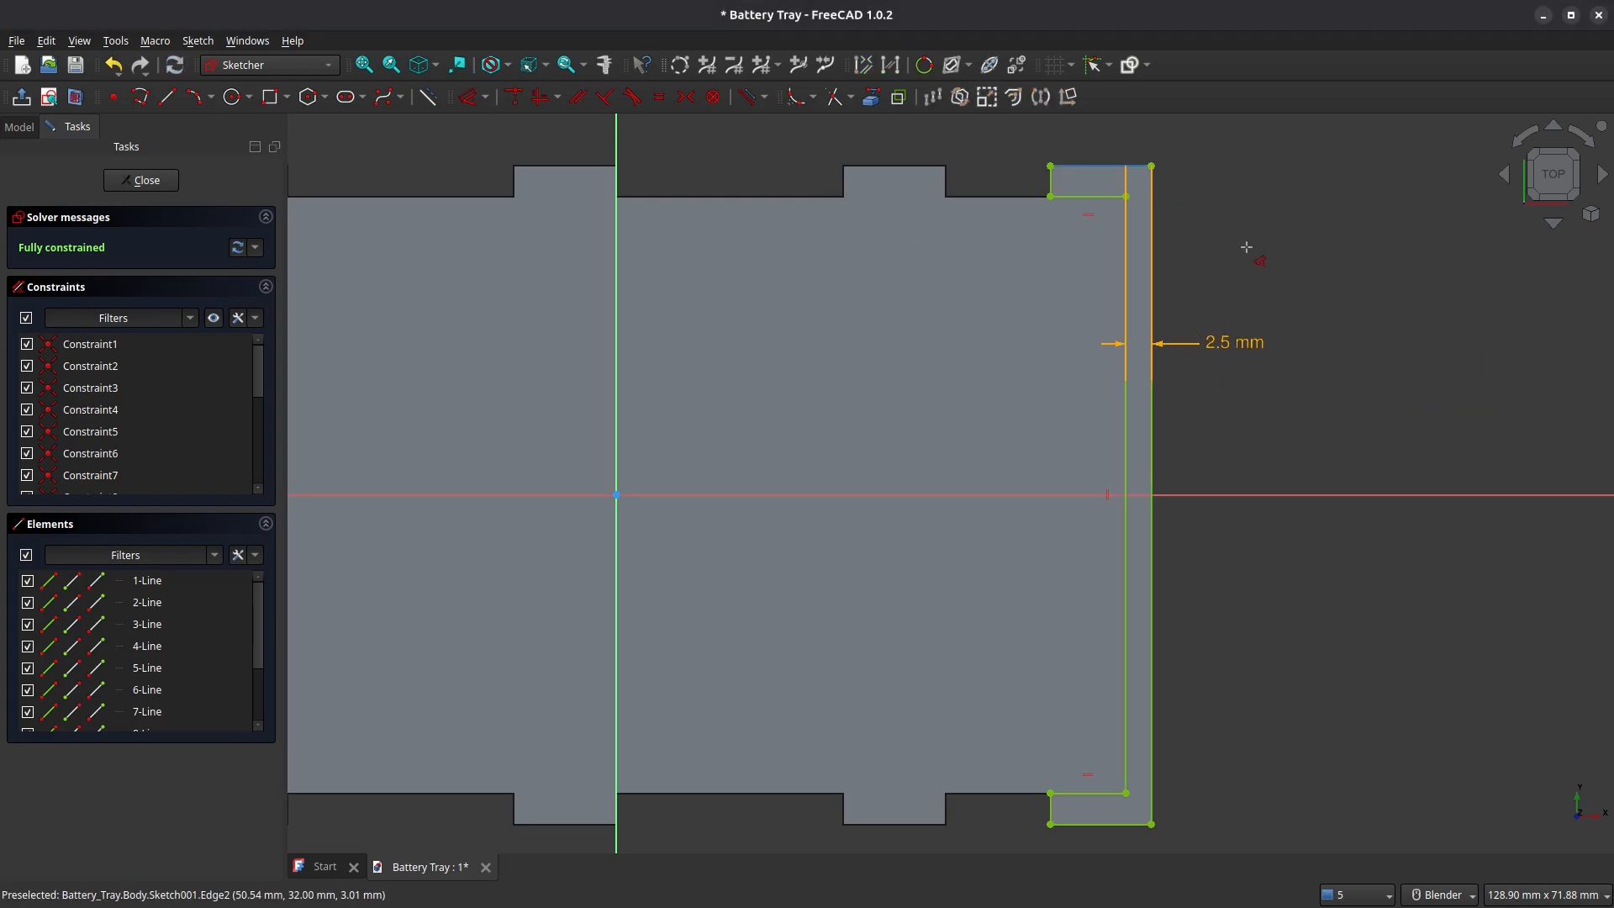
# Close the end-wall sketch and pad its profile to a height of 5 mm
pyautogui.click(140, 183)
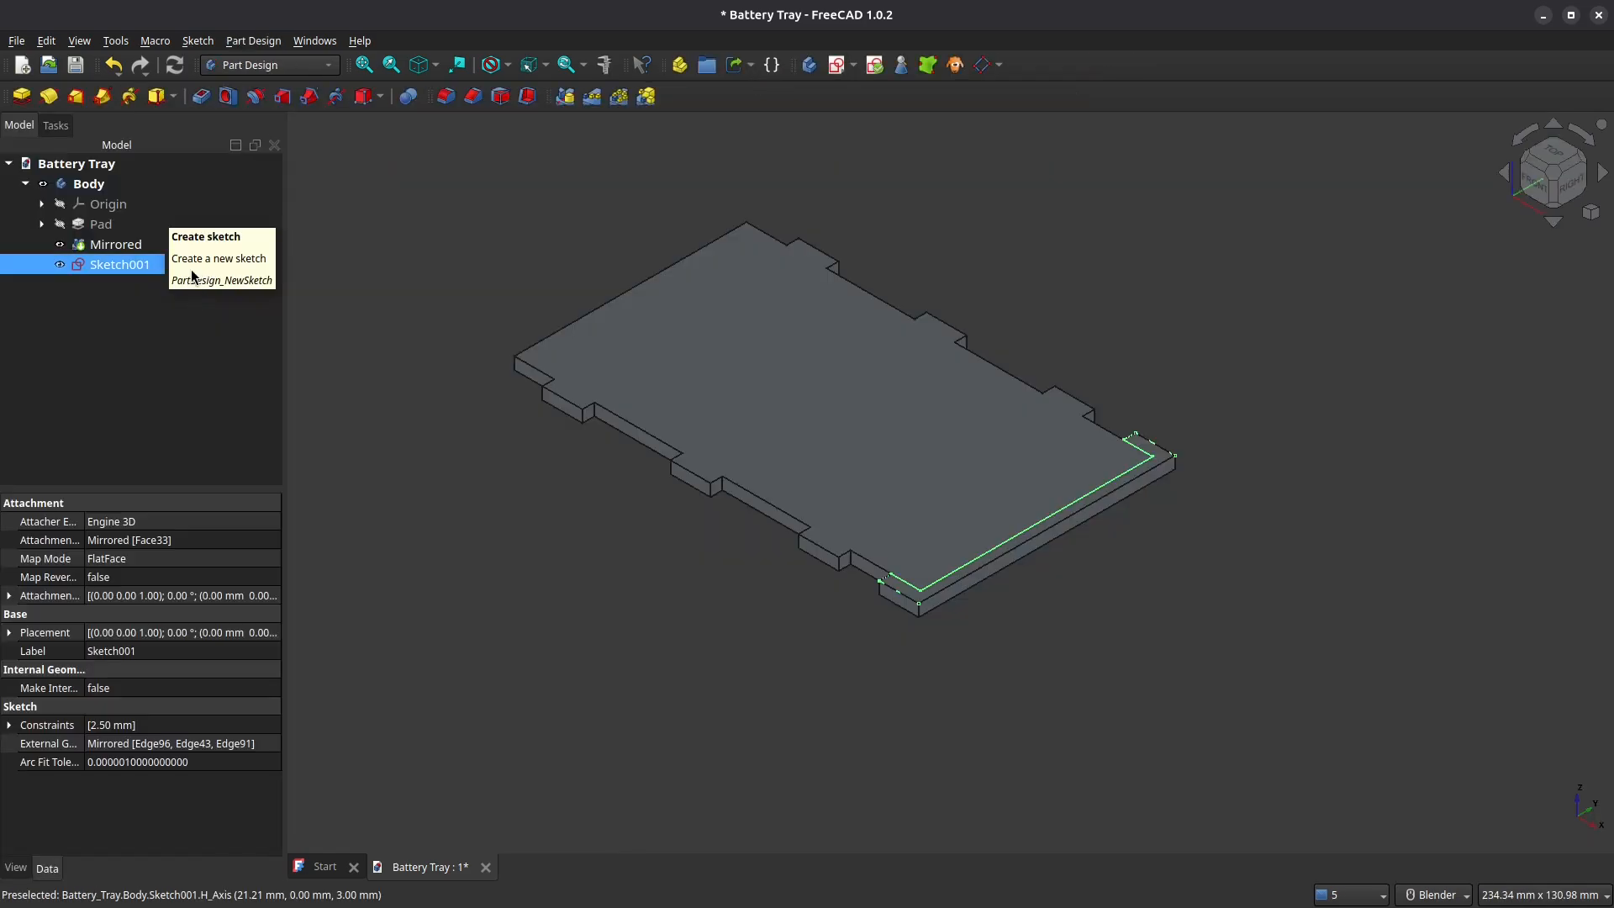
pyautogui.click(22, 97)
pyautogui.write('5')
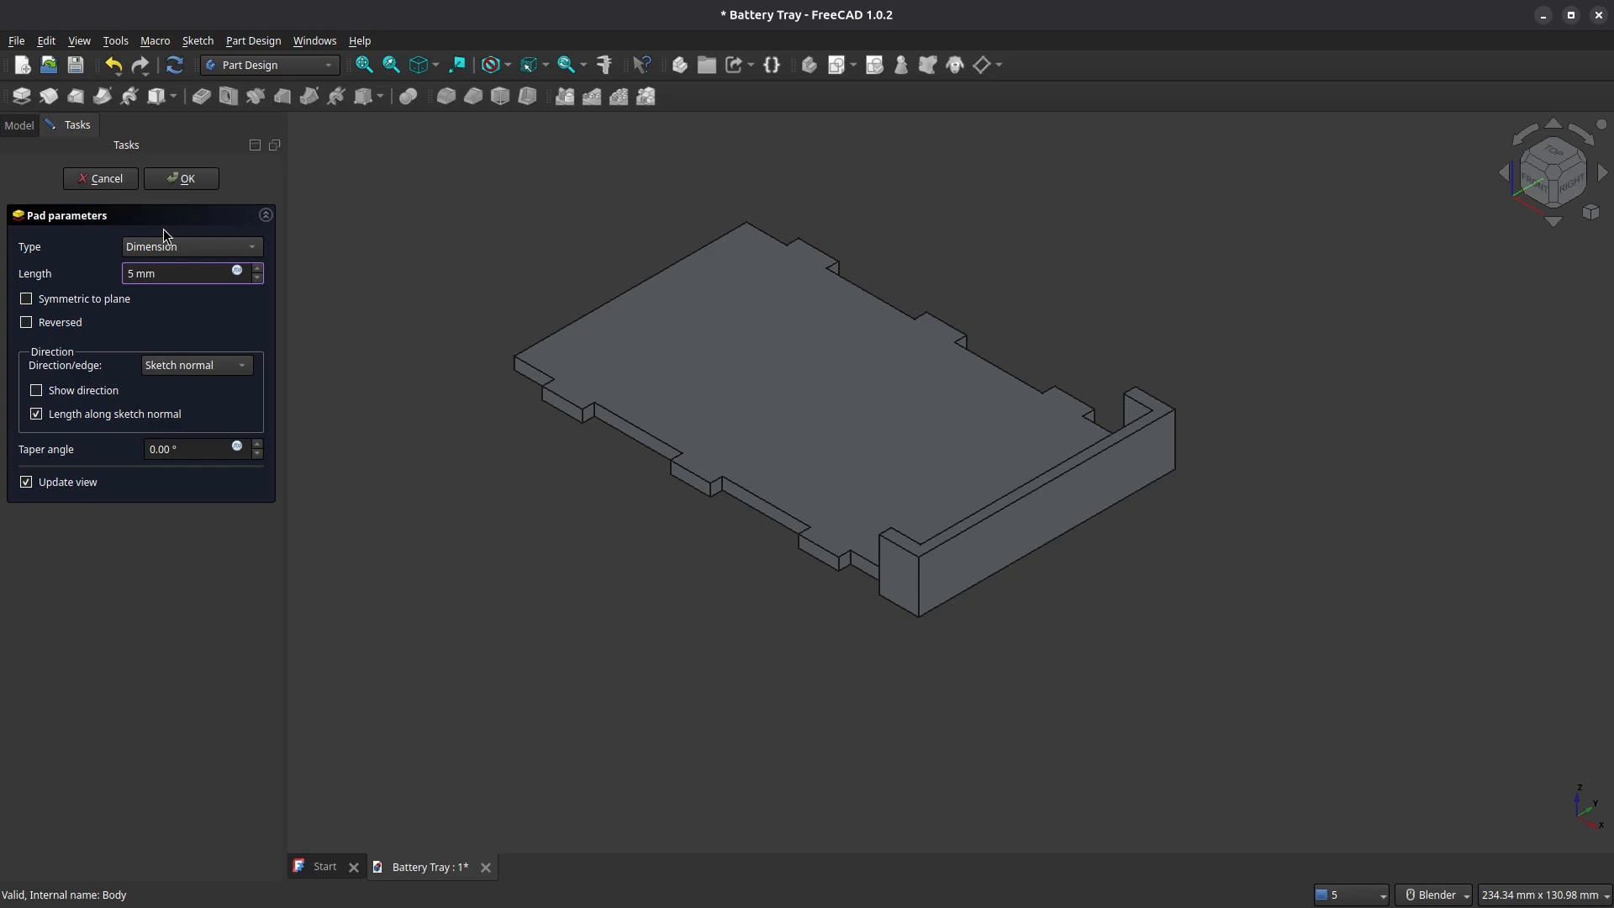
pyautogui.press('Return')
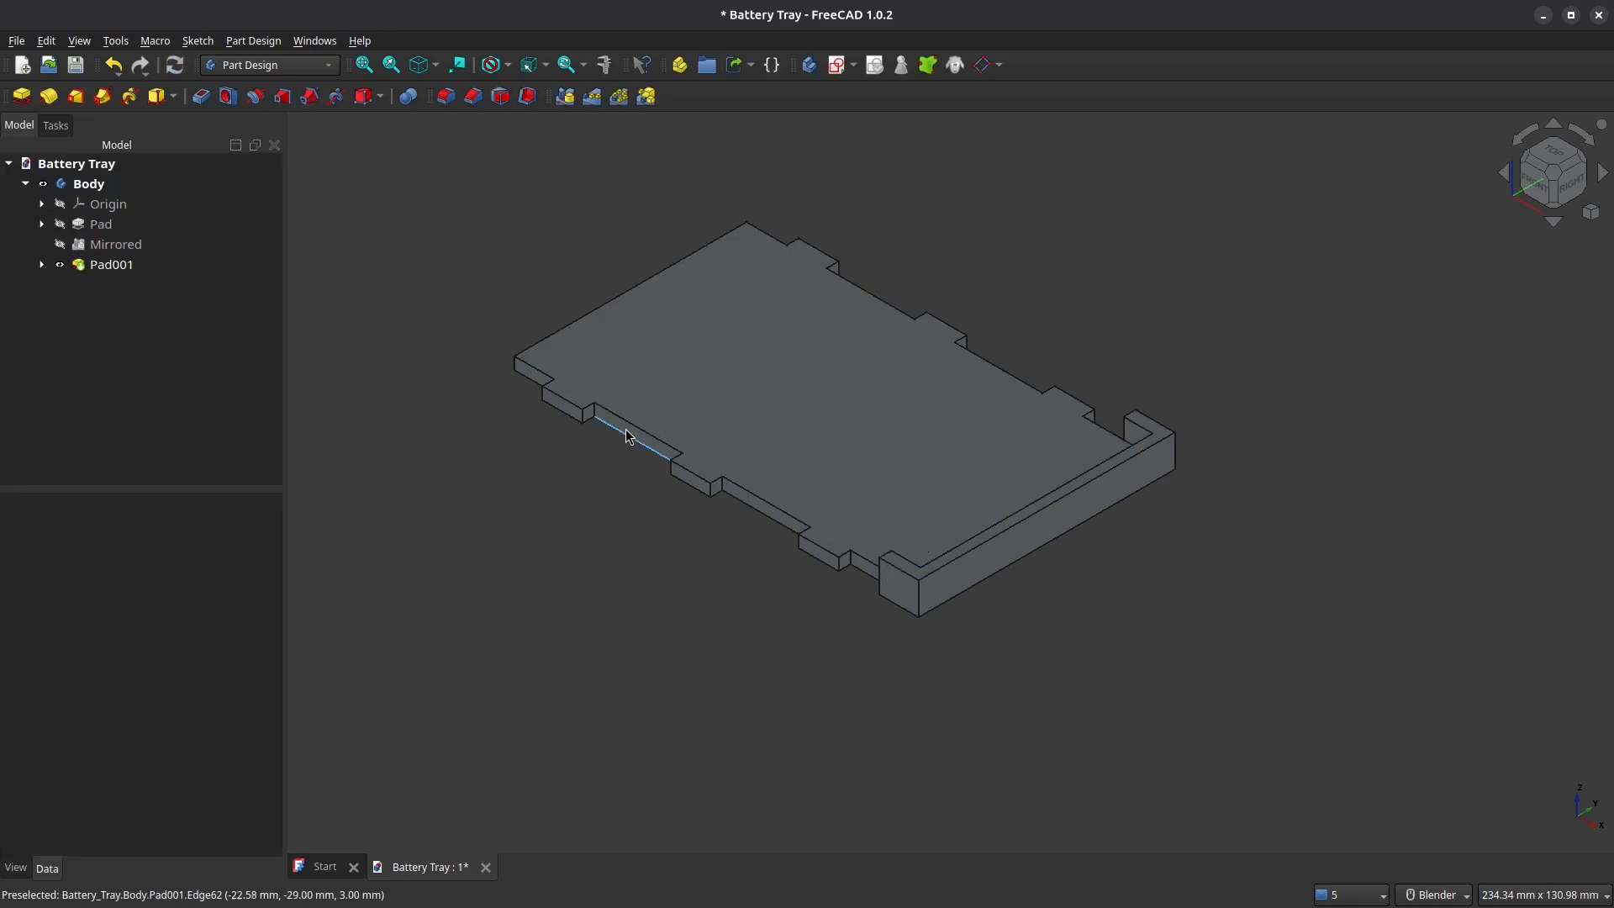
# Chamfer the top edges at the free ends of the wall's two short returns using two distances, the first 7.3 mm
pyautogui.scroll(3, 720, 504)
pyautogui.moveTo(958, 602); pyautogui.dragTo(1346, 251, button='middle')
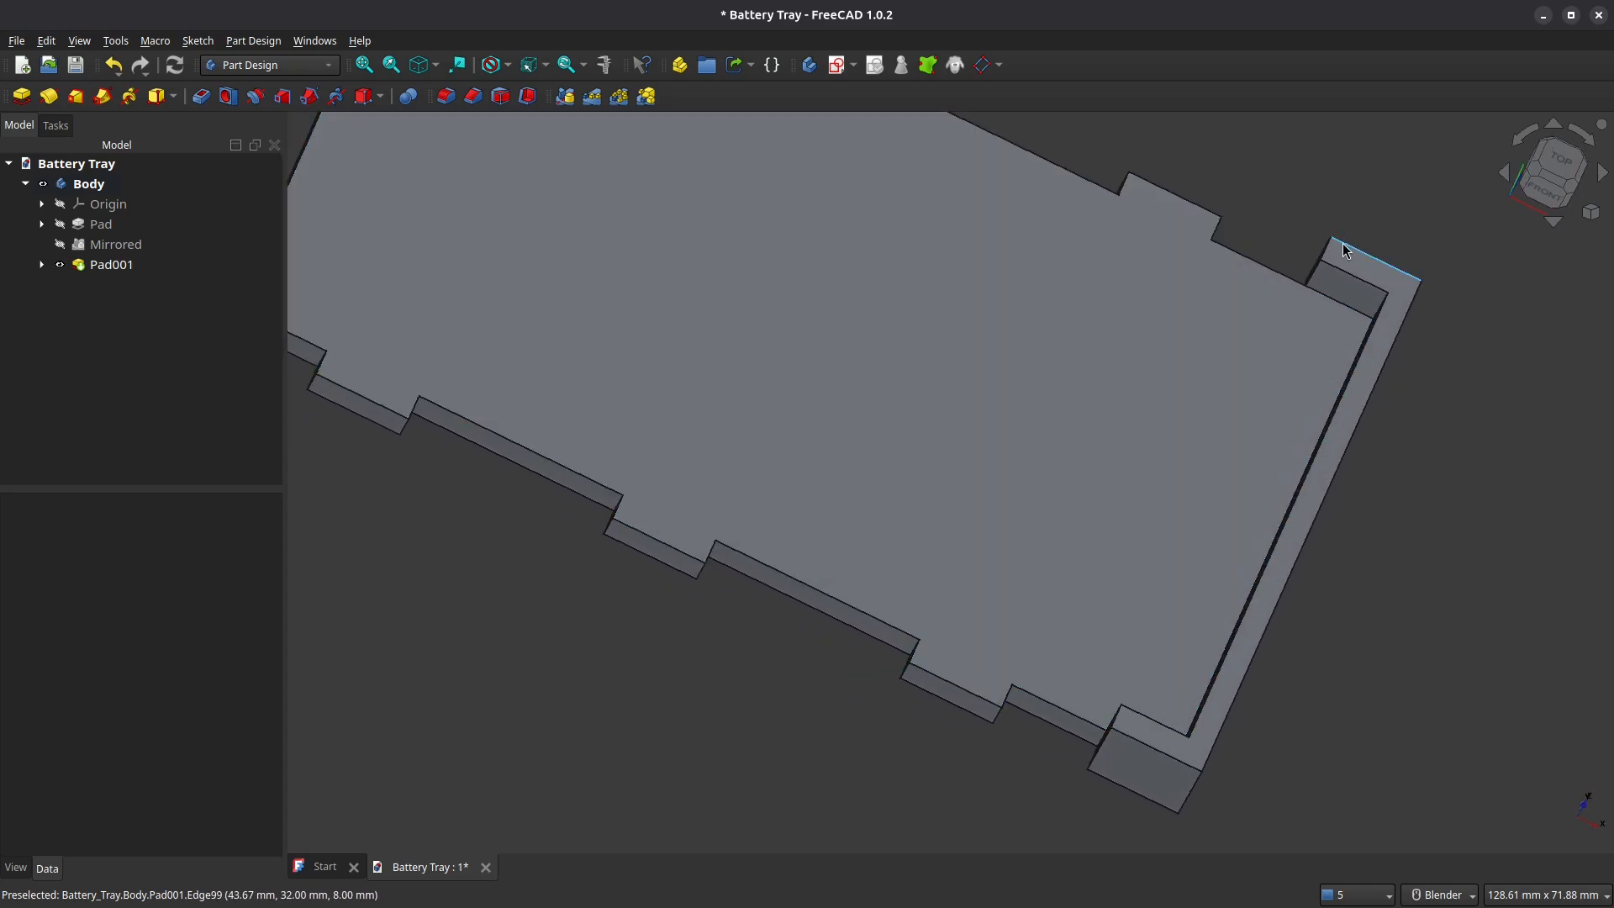
pyautogui.click(1332, 250)
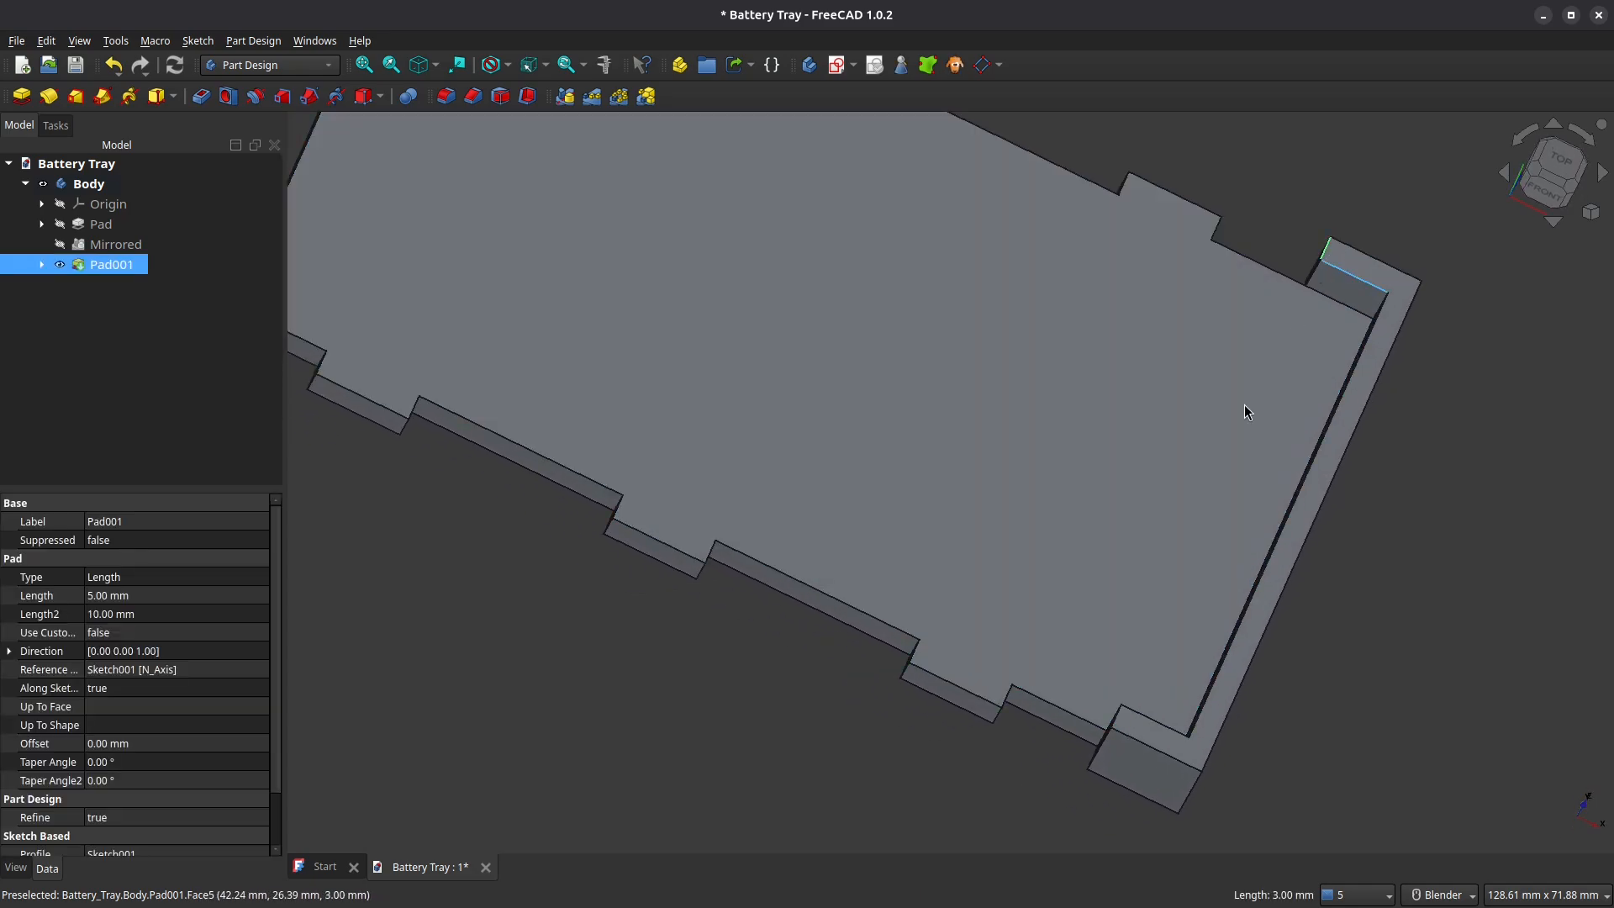
pyautogui.keyDown('ctrl'); pyautogui.click(1118, 719); pyautogui.keyUp('ctrl')
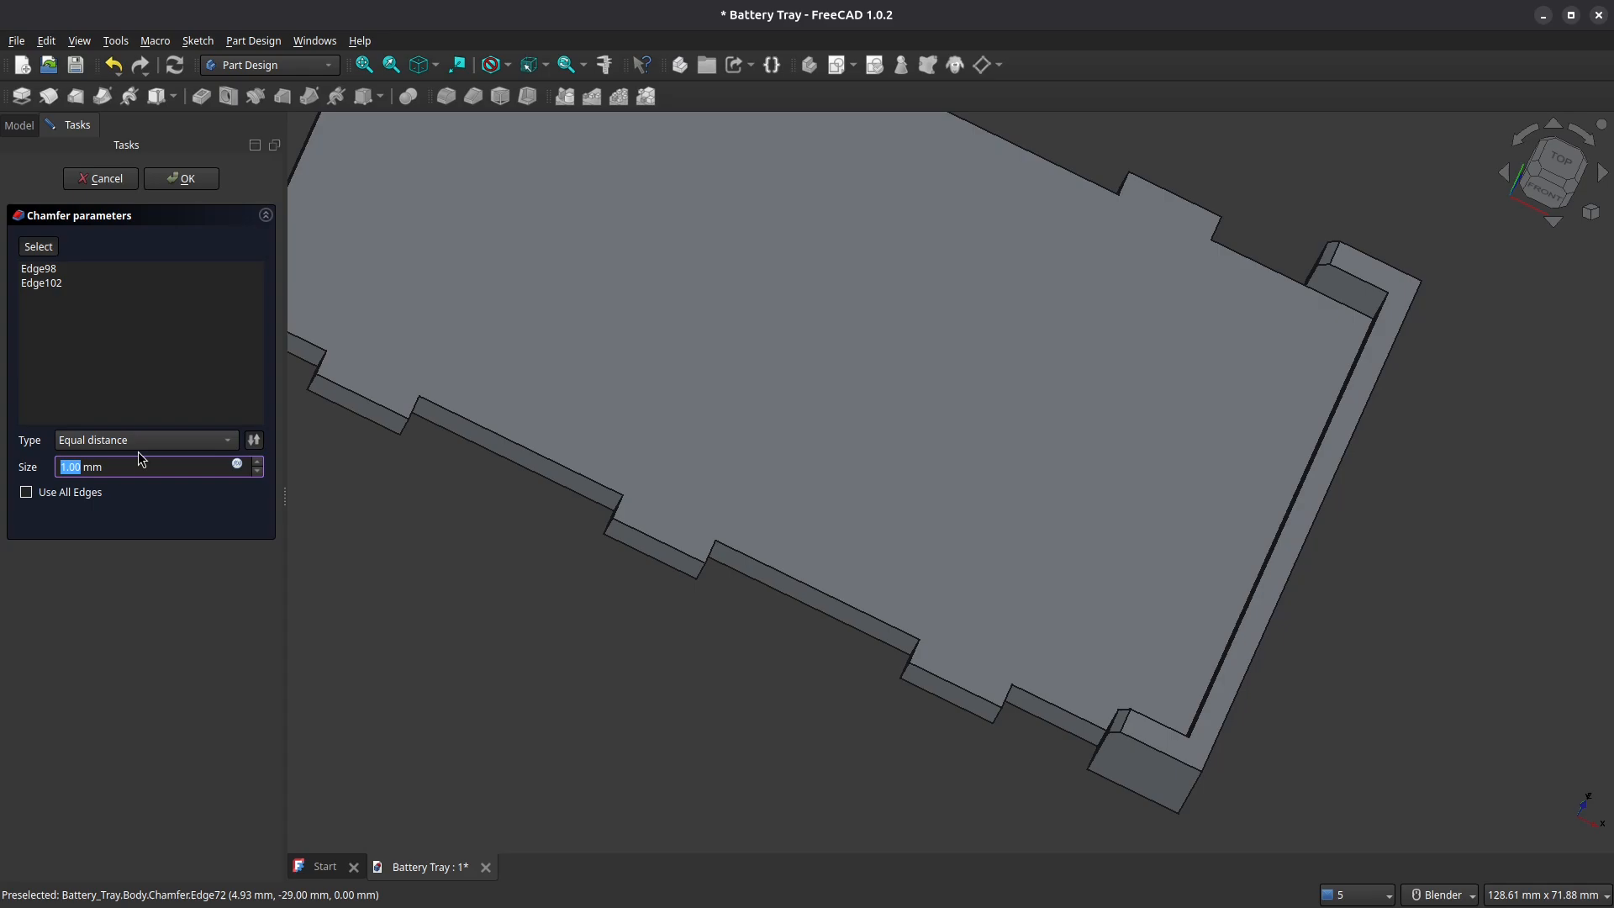
pyautogui.click(160, 439)
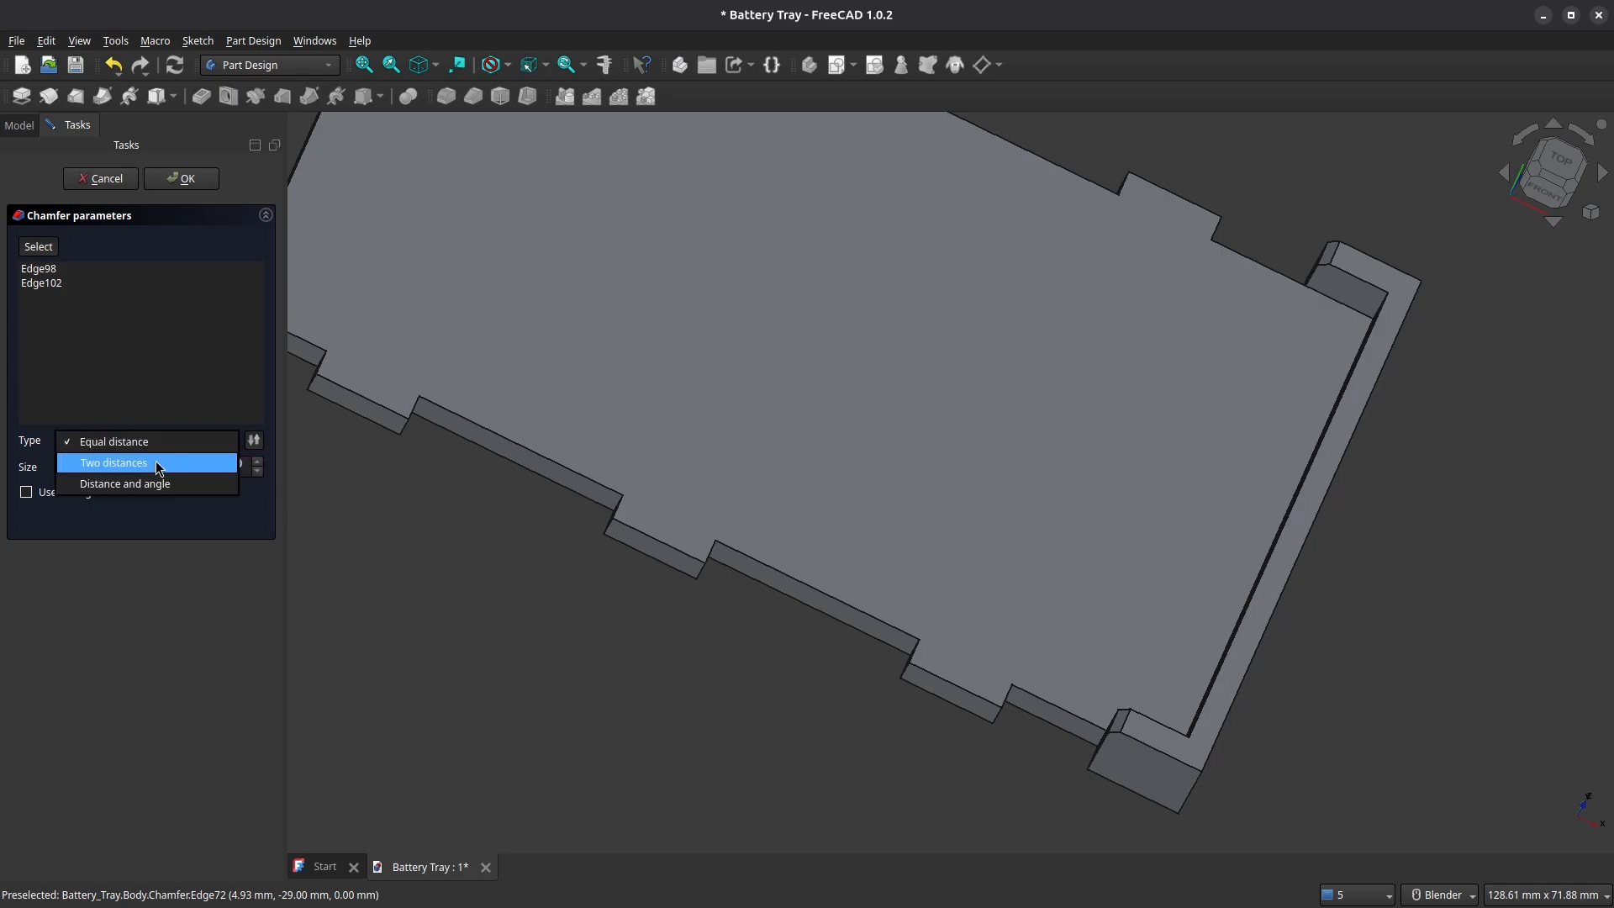
pyautogui.click(160, 464)
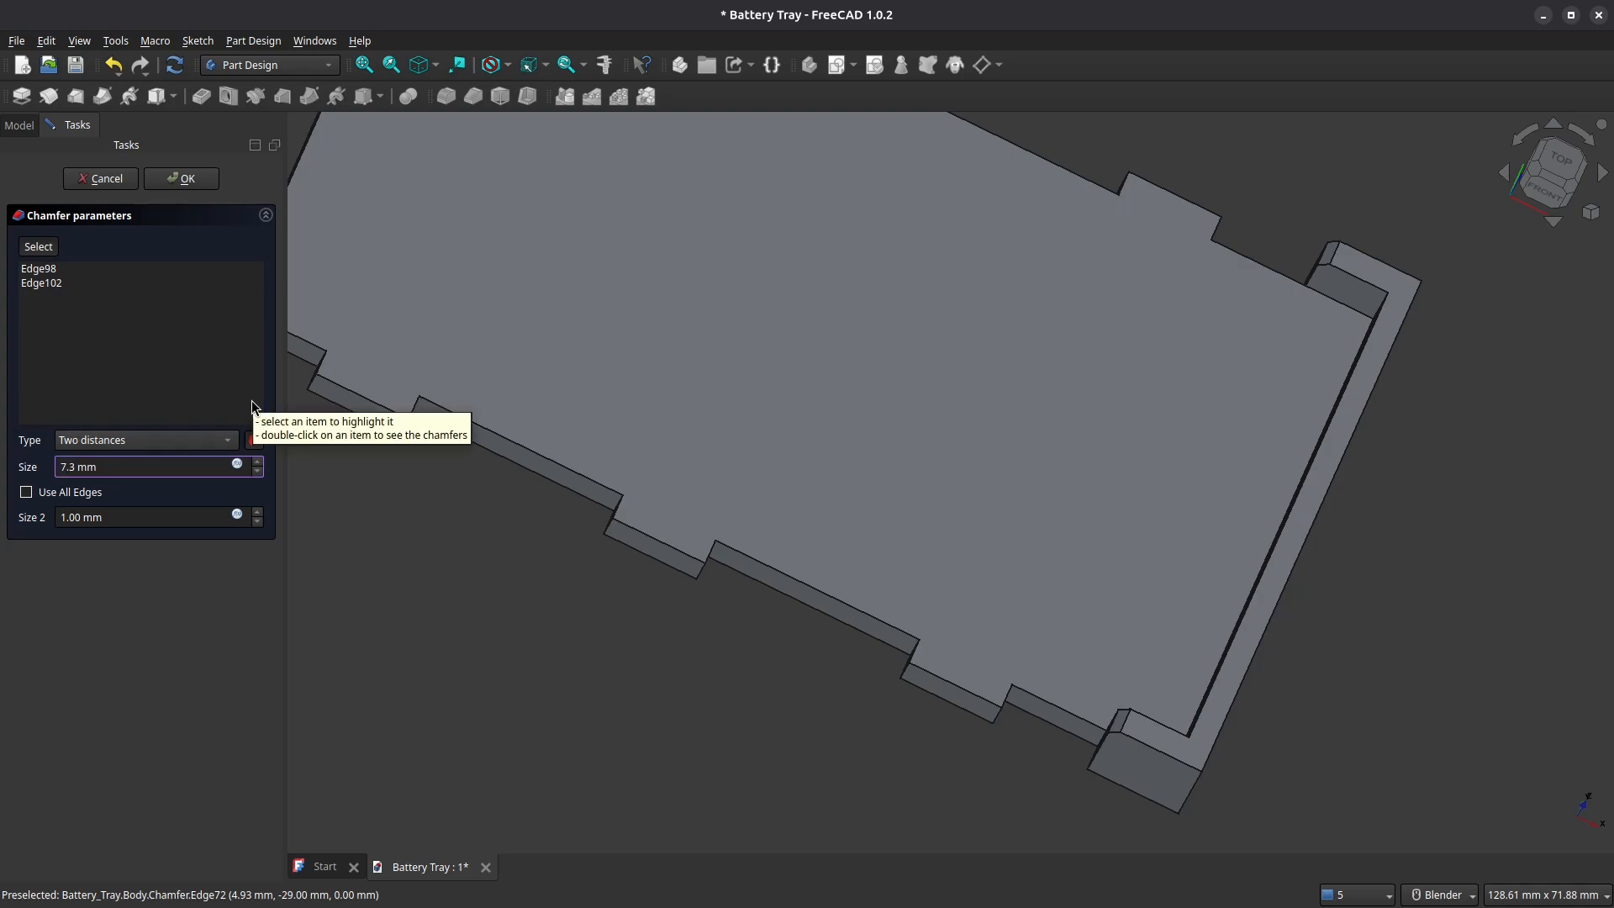
pyautogui.press('Tab')
pyautogui.press('Tab')
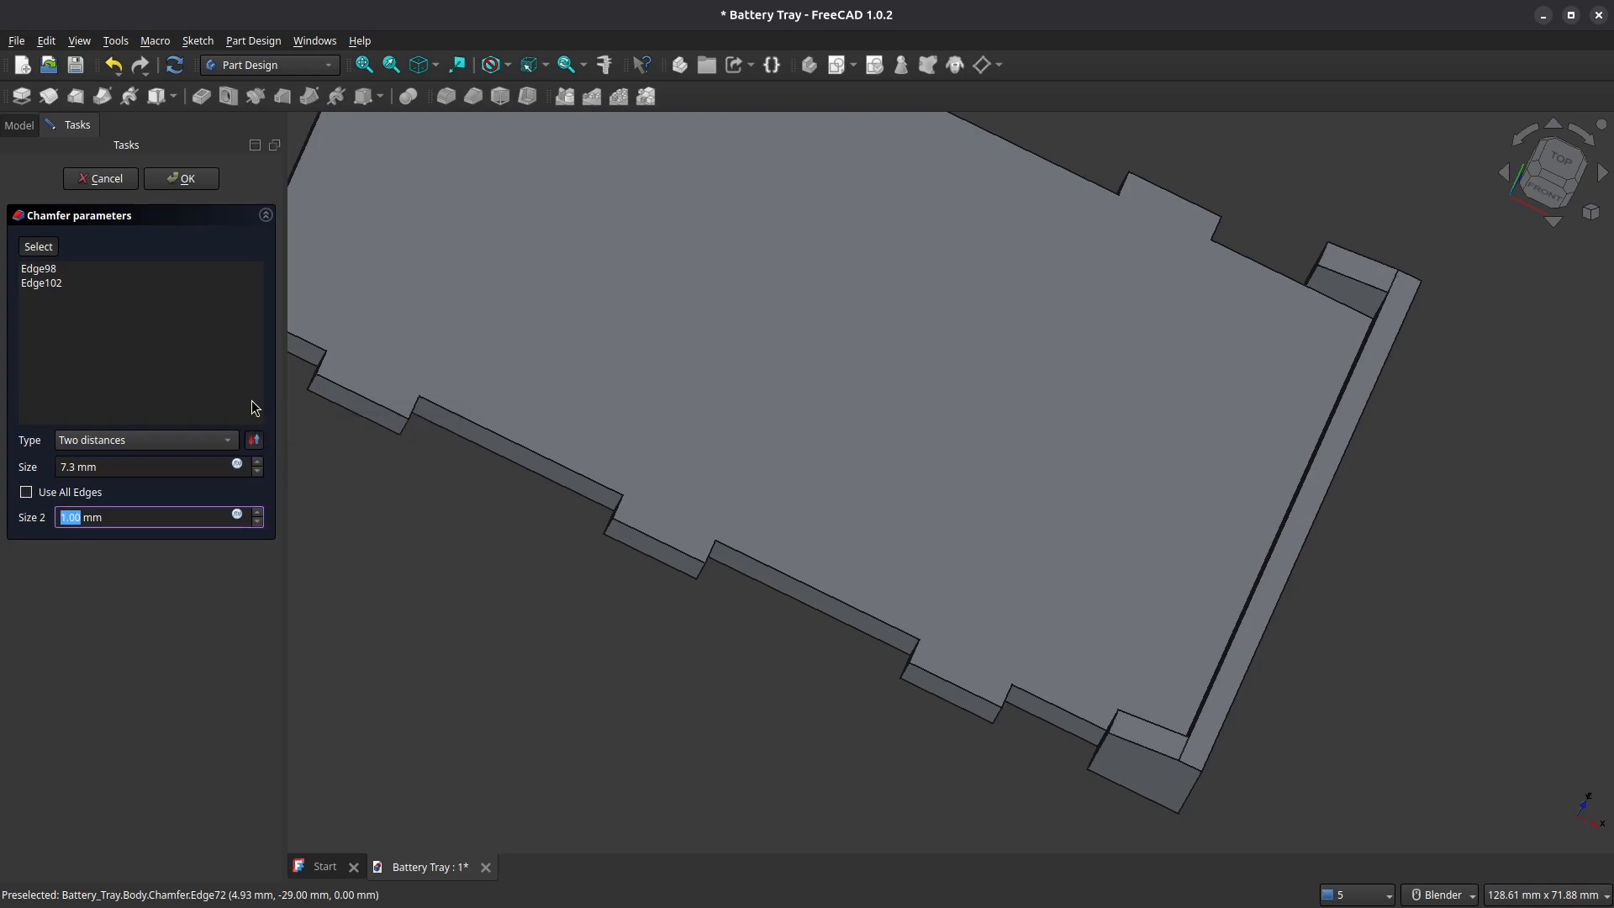
pyautogui.click(180, 177)
pyautogui.moveTo(1235, 664); pyautogui.dragTo(1276, 583, button='middle')
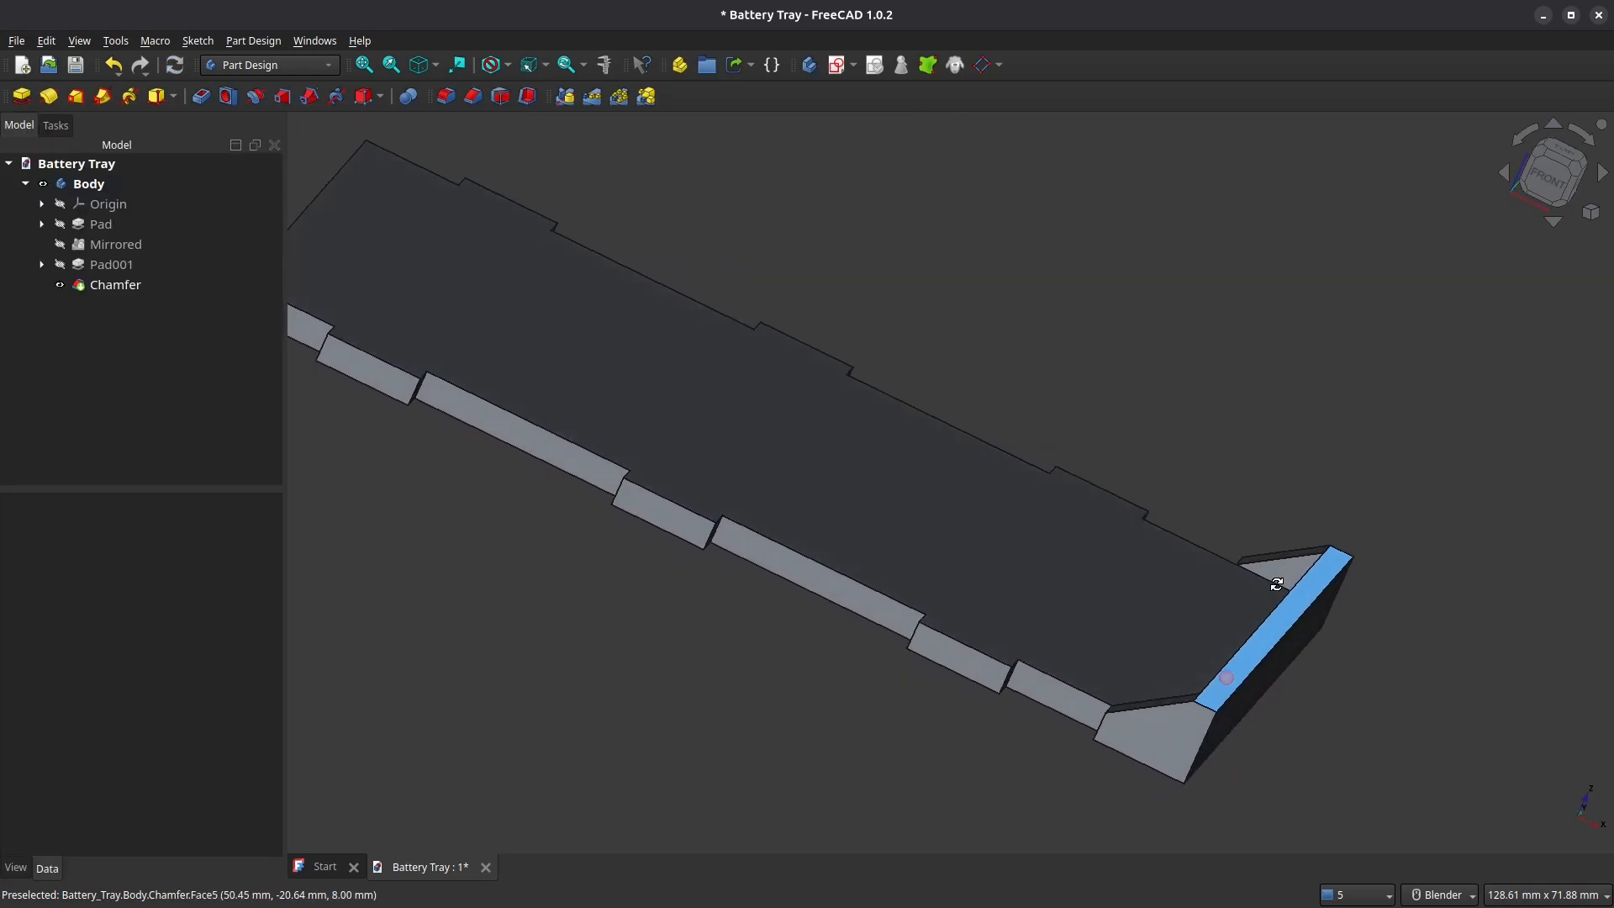
pyautogui.click(1547, 179)
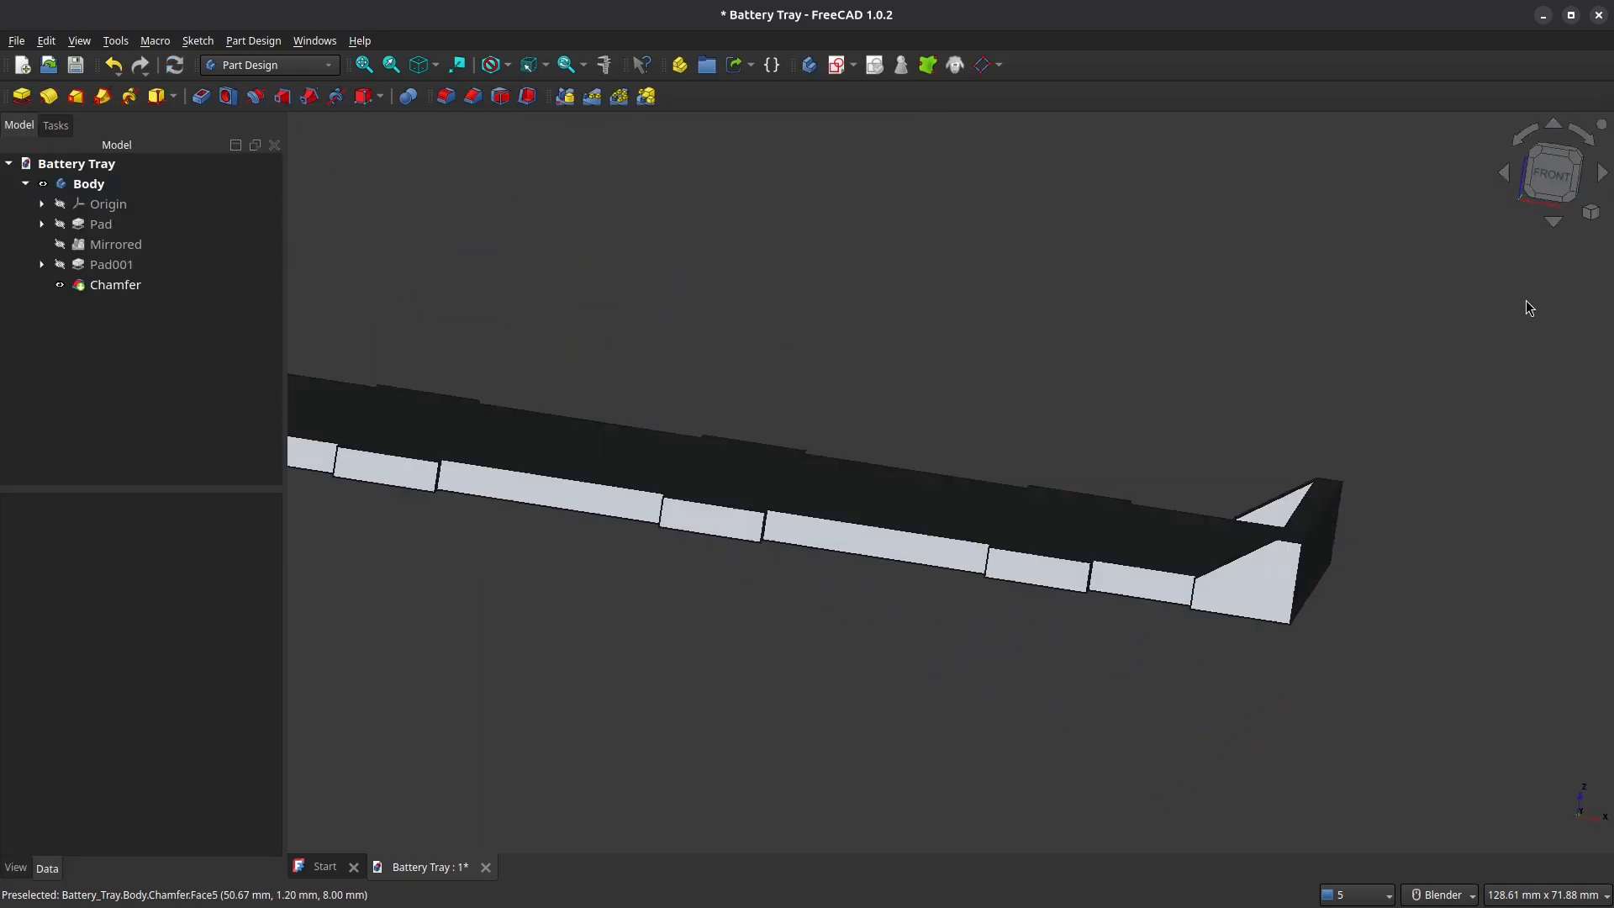
pyautogui.moveTo(1319, 423); pyautogui.dragTo(1311, 458, button='middle')
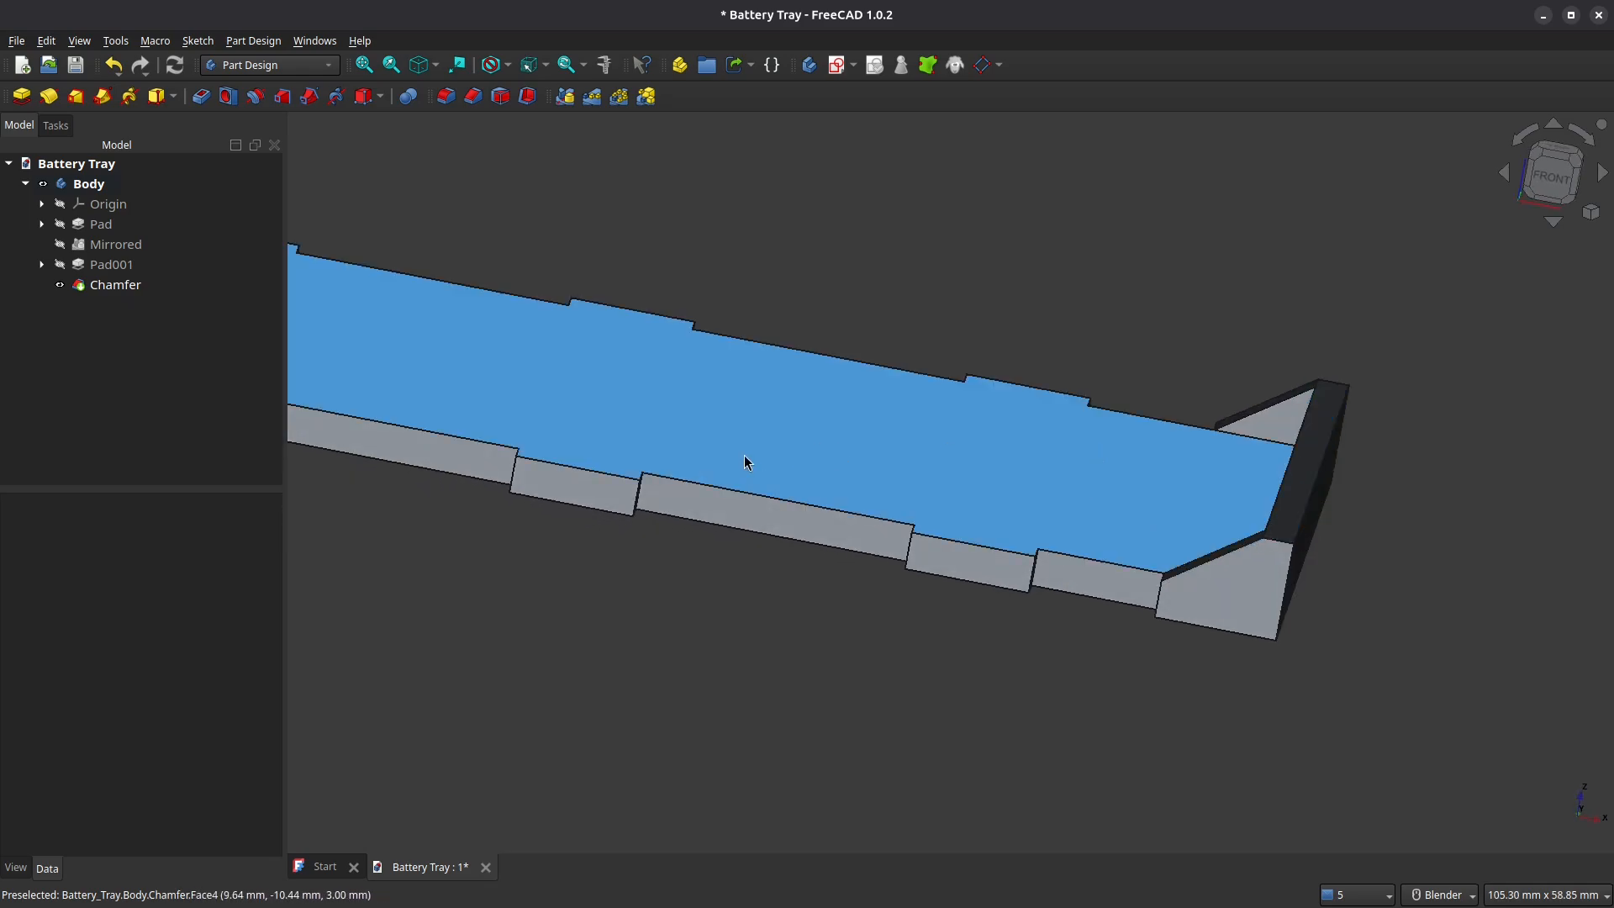
# Start a new sketch on the upper face of the tray's base plate
pyautogui.keyDown('shift'); pyautogui.moveTo(746, 461); pyautogui.dragTo(900, 496, button='middle'); pyautogui.keyUp('shift')
pyautogui.moveTo(555, 284); pyautogui.dragTo(494, 429, button='middle')
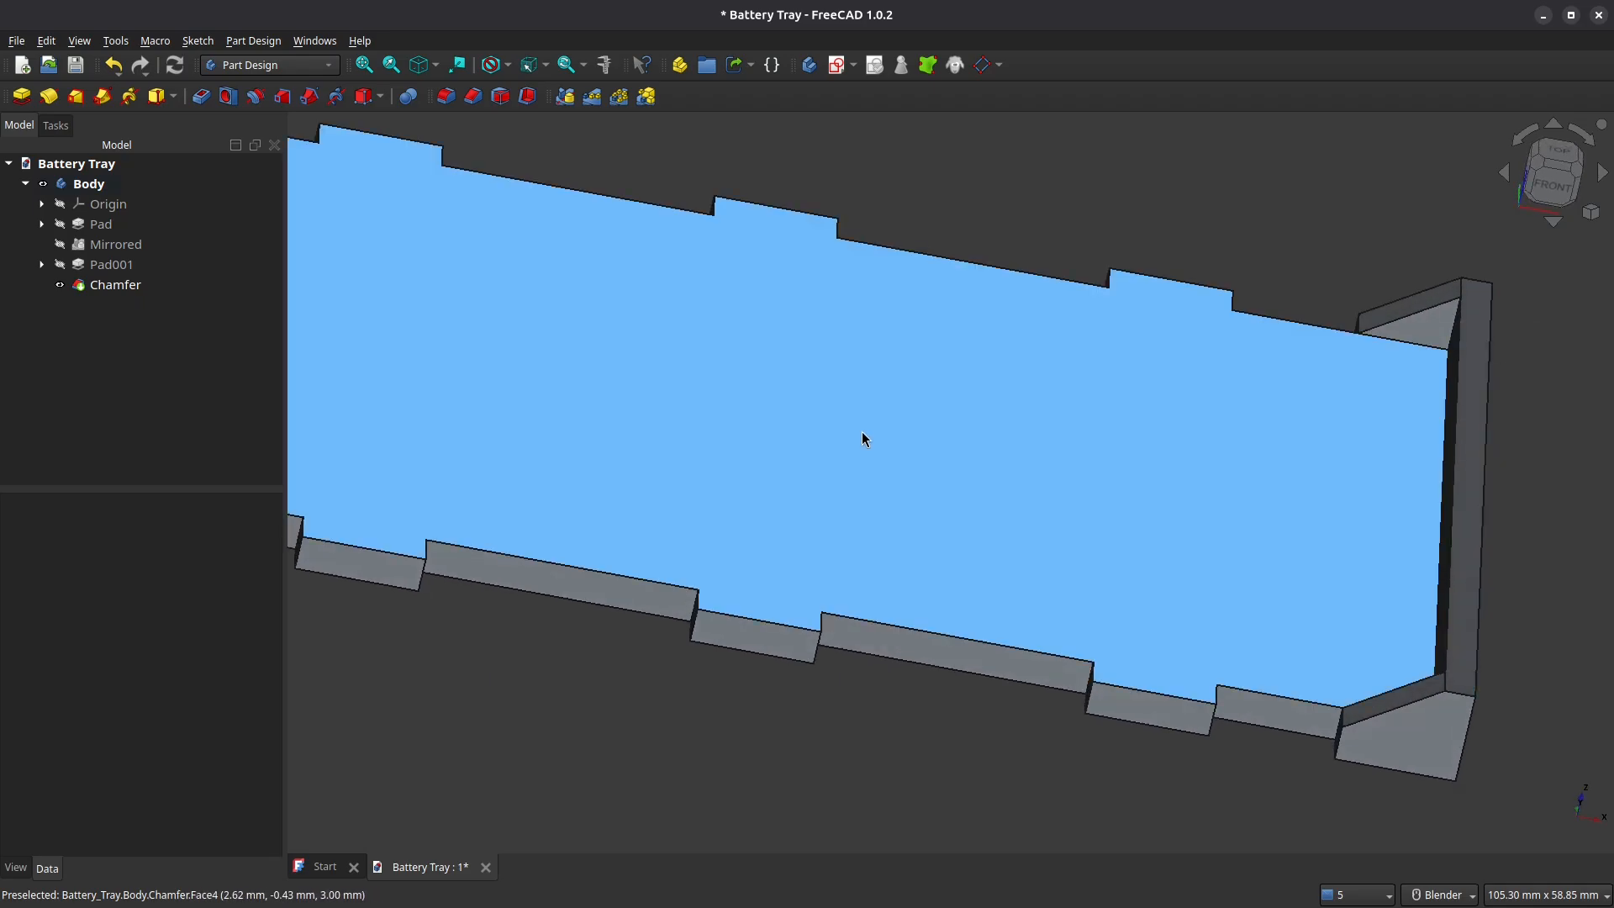
pyautogui.press('0')
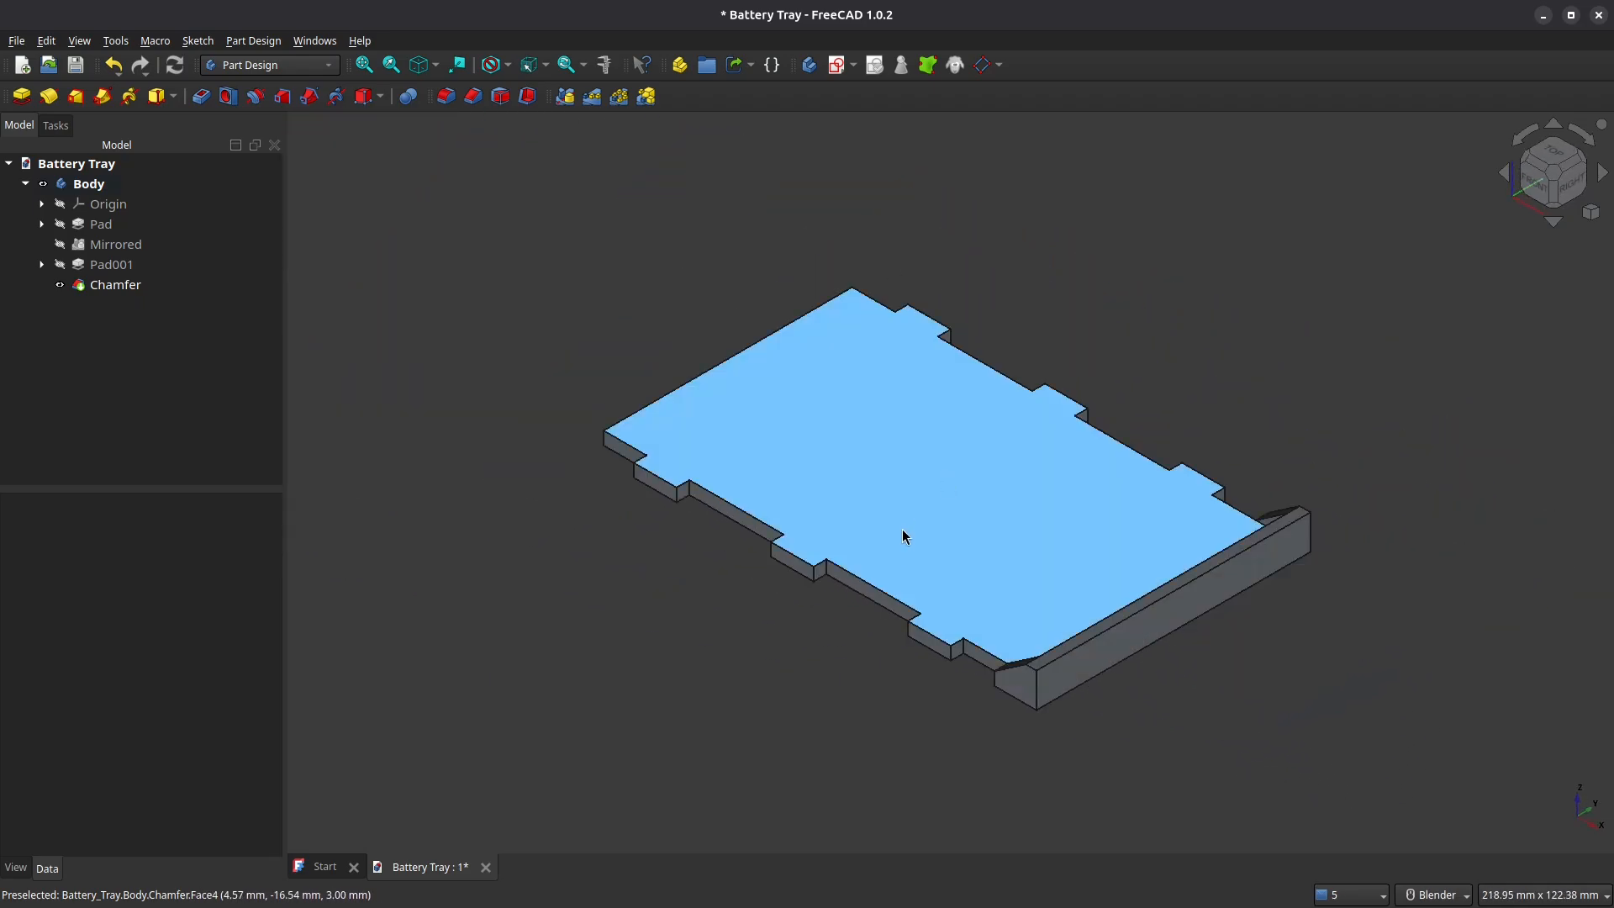
pyautogui.click(905, 496)
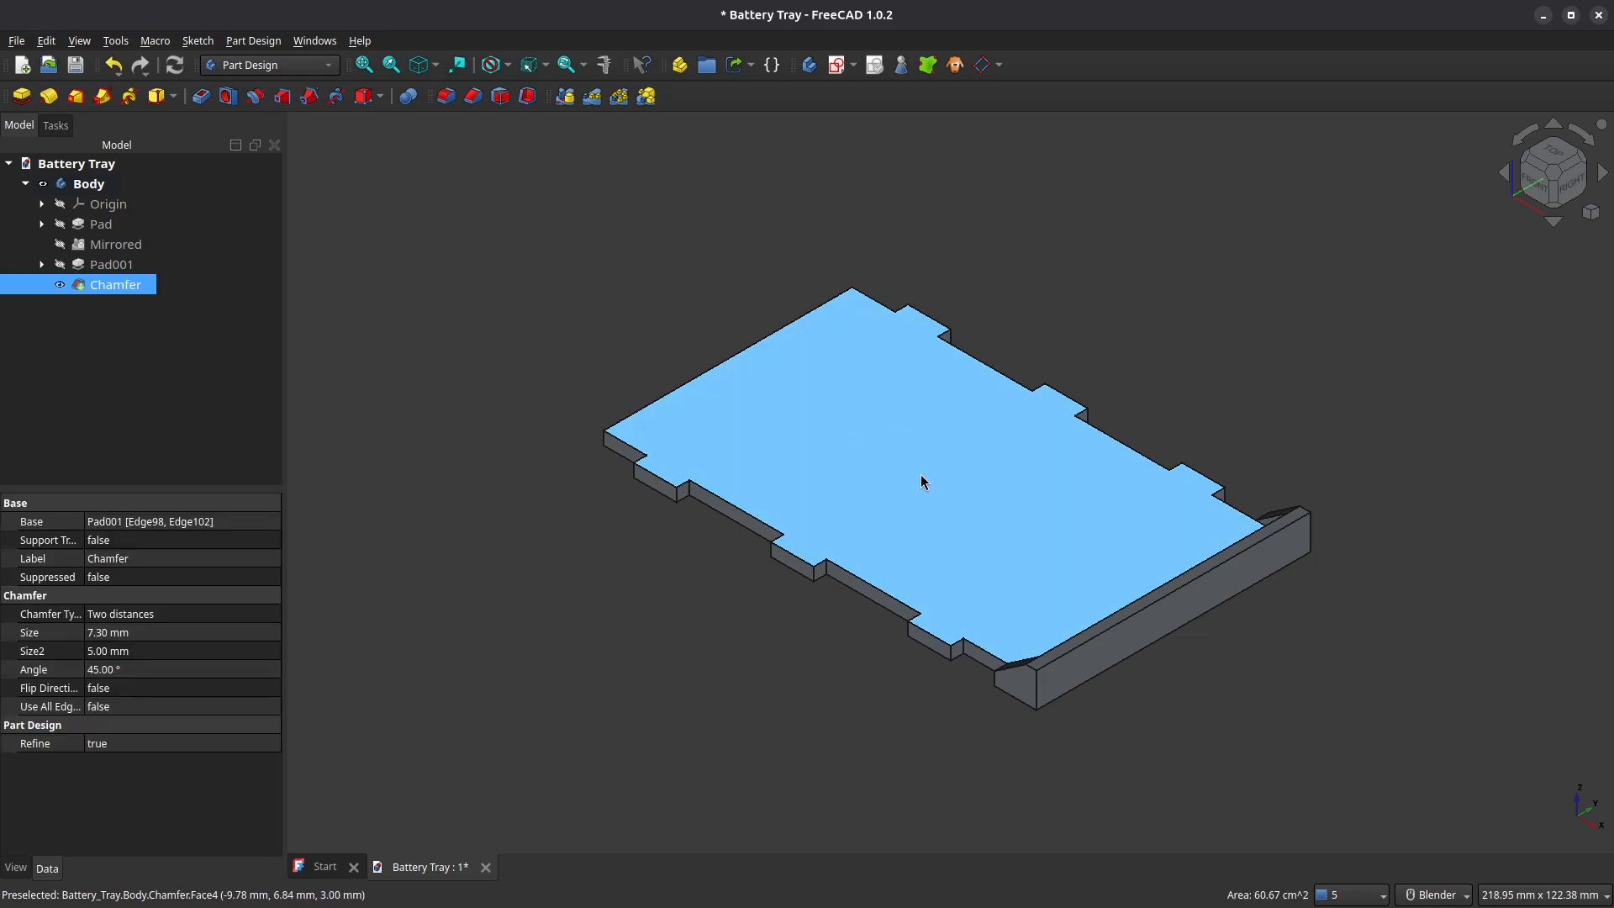
pyautogui.click(836, 65)
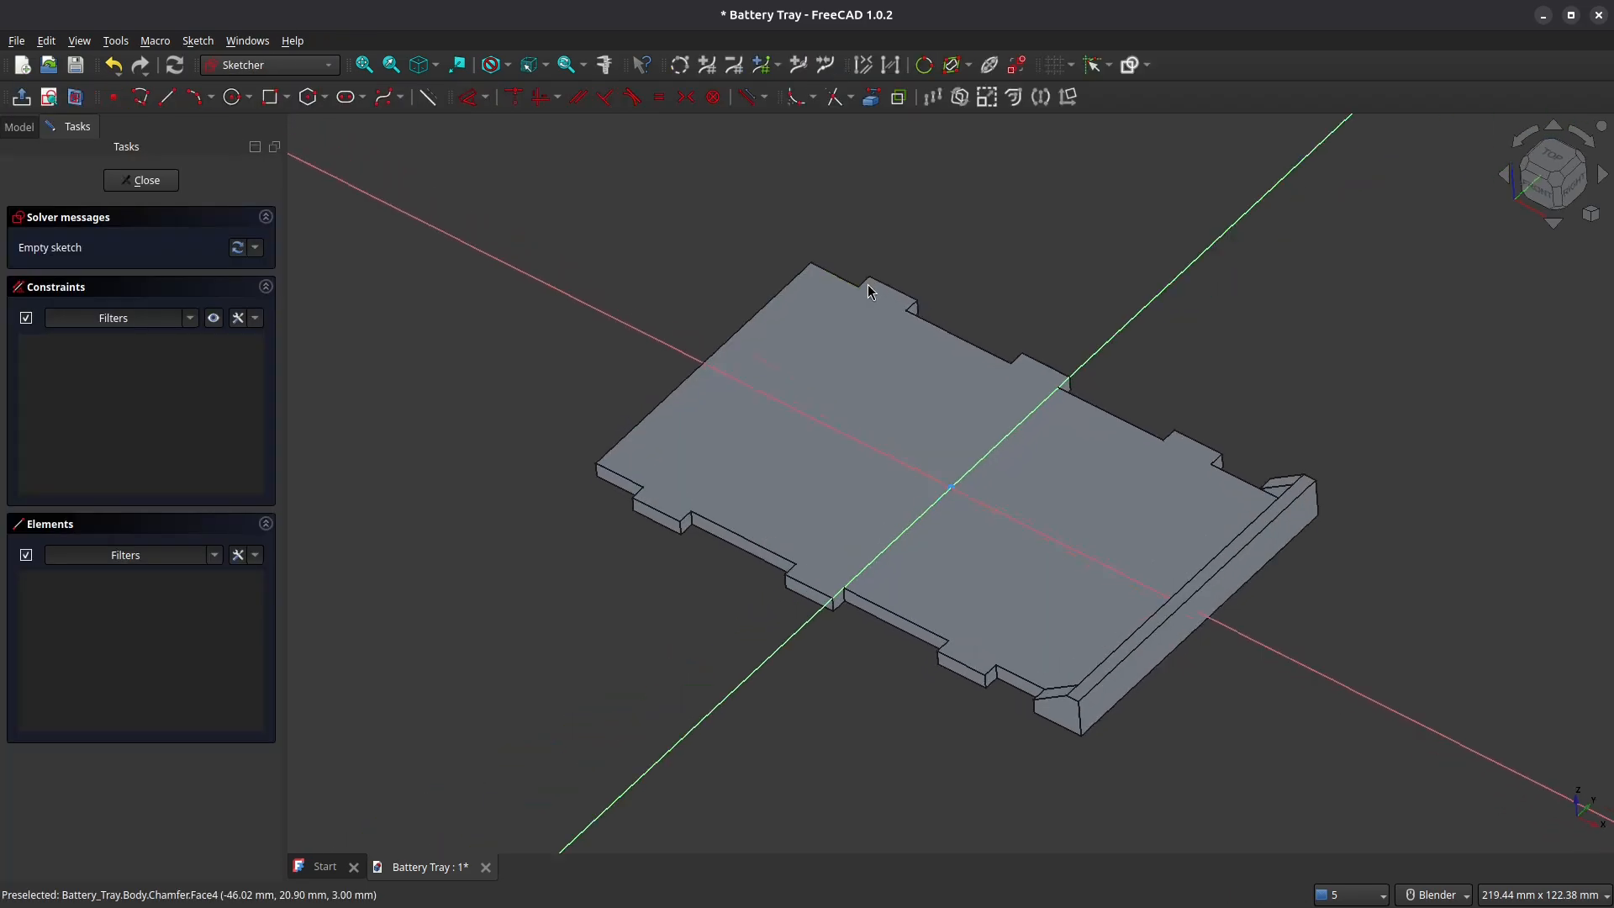
pyautogui.scroll(2, 1066, 464)
pyautogui.keyDown('shift'); pyautogui.moveTo(1062, 457); pyautogui.dragTo(1076, 408, button='middle'); pyautogui.keyUp('shift')
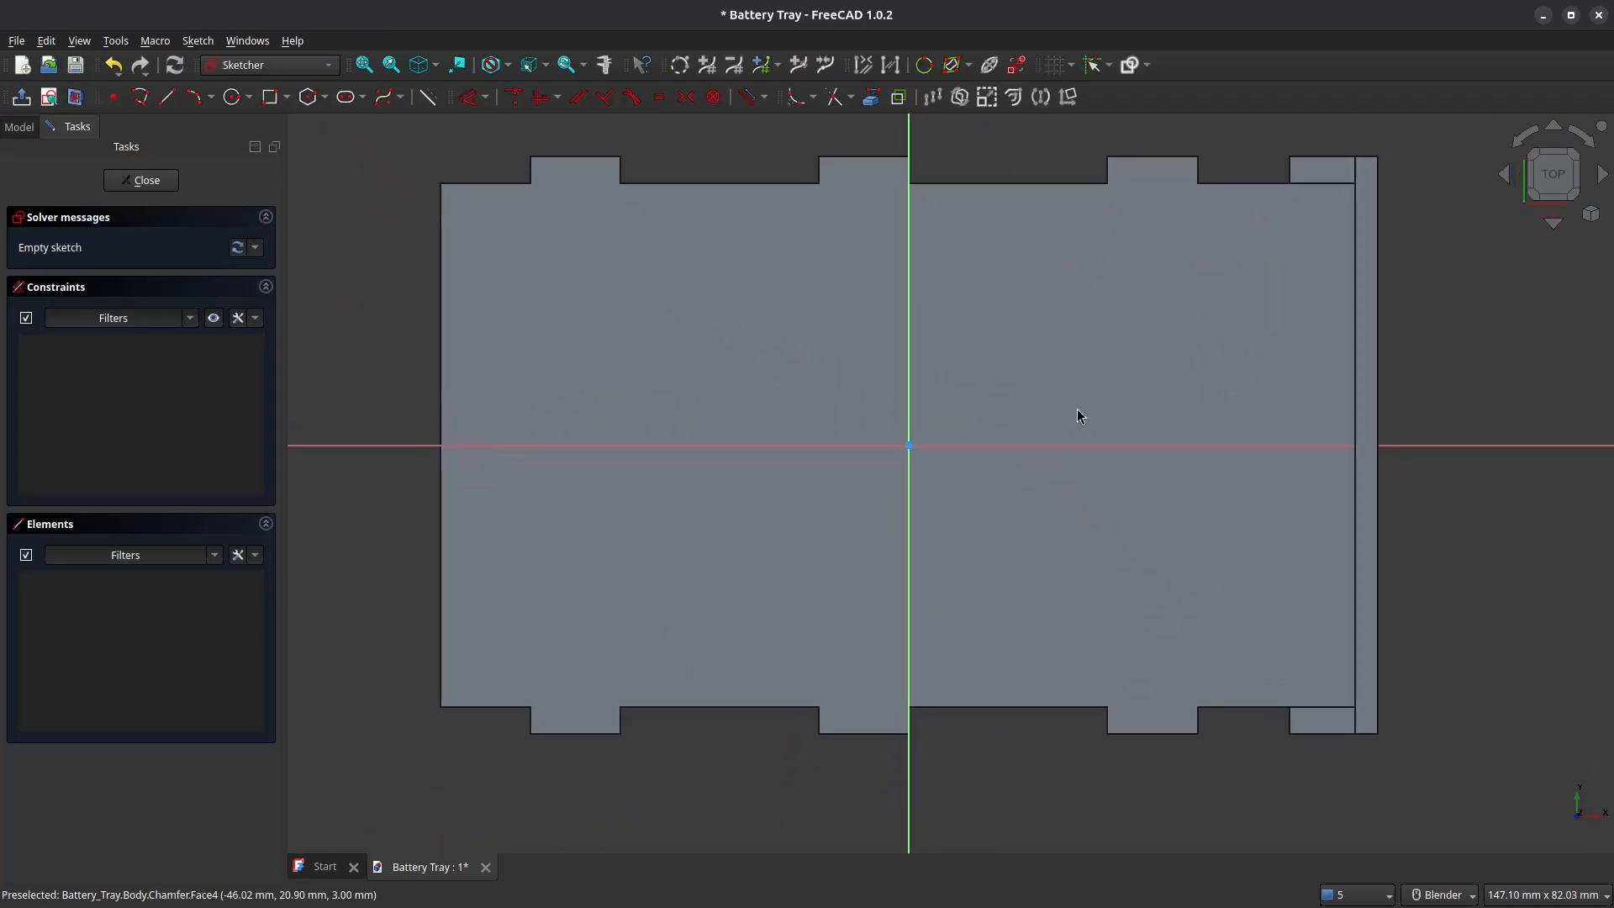
# Draw two closed, opposing right triangles with parallel-running diagonals on the plate's half away from the end wall, using the polyline tool
pyautogui.click(138, 101)
pyautogui.click(512, 251)
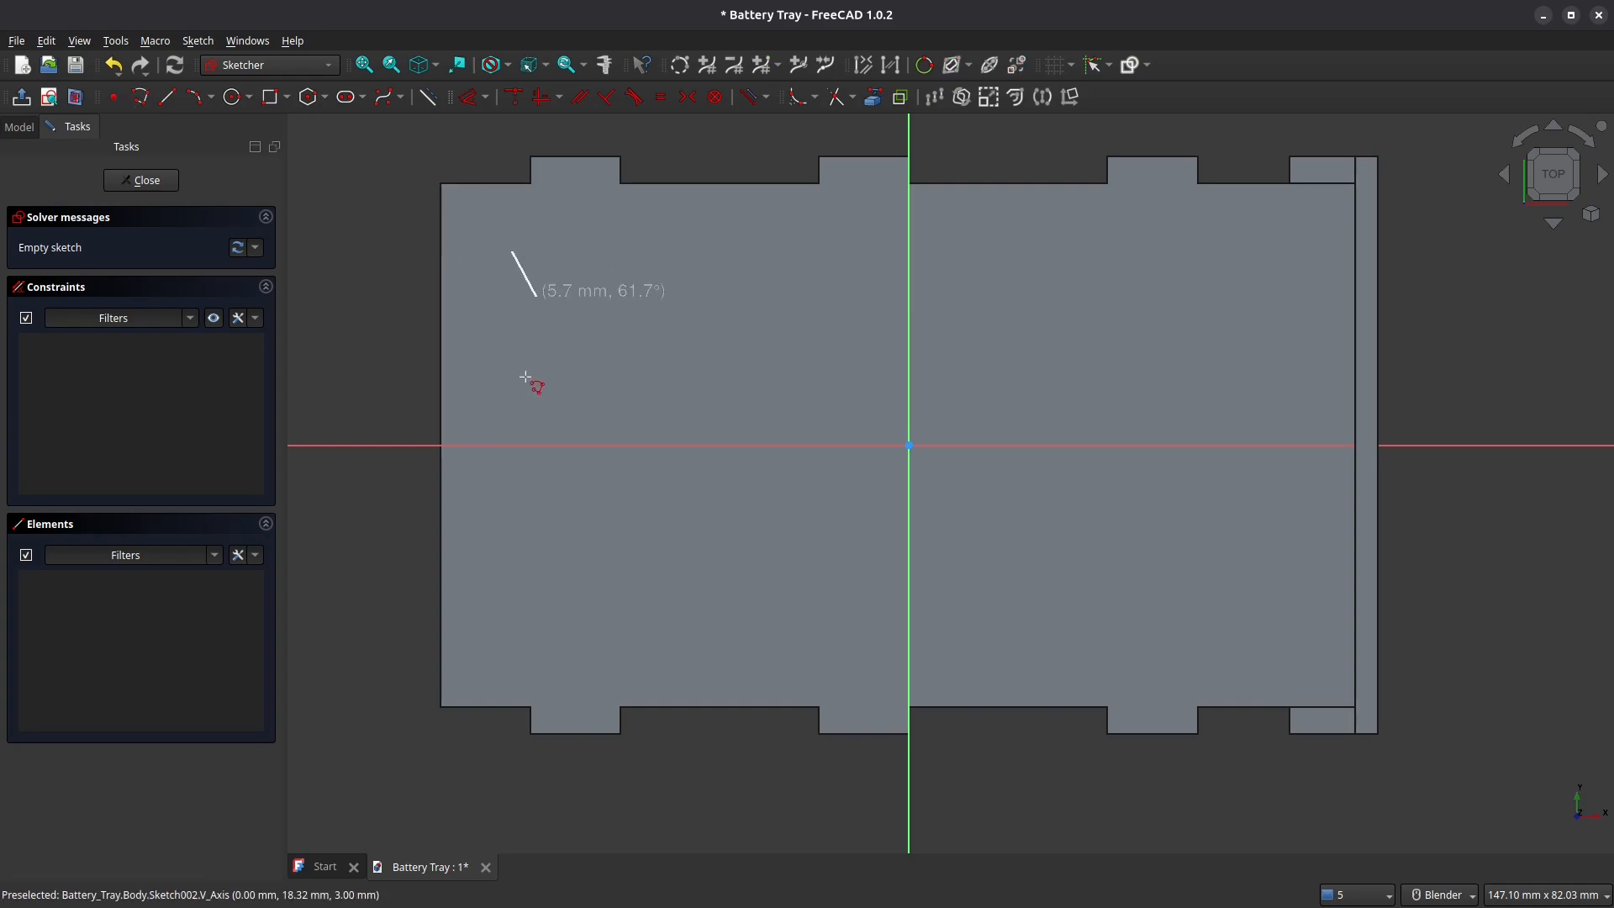
pyautogui.click(512, 654)
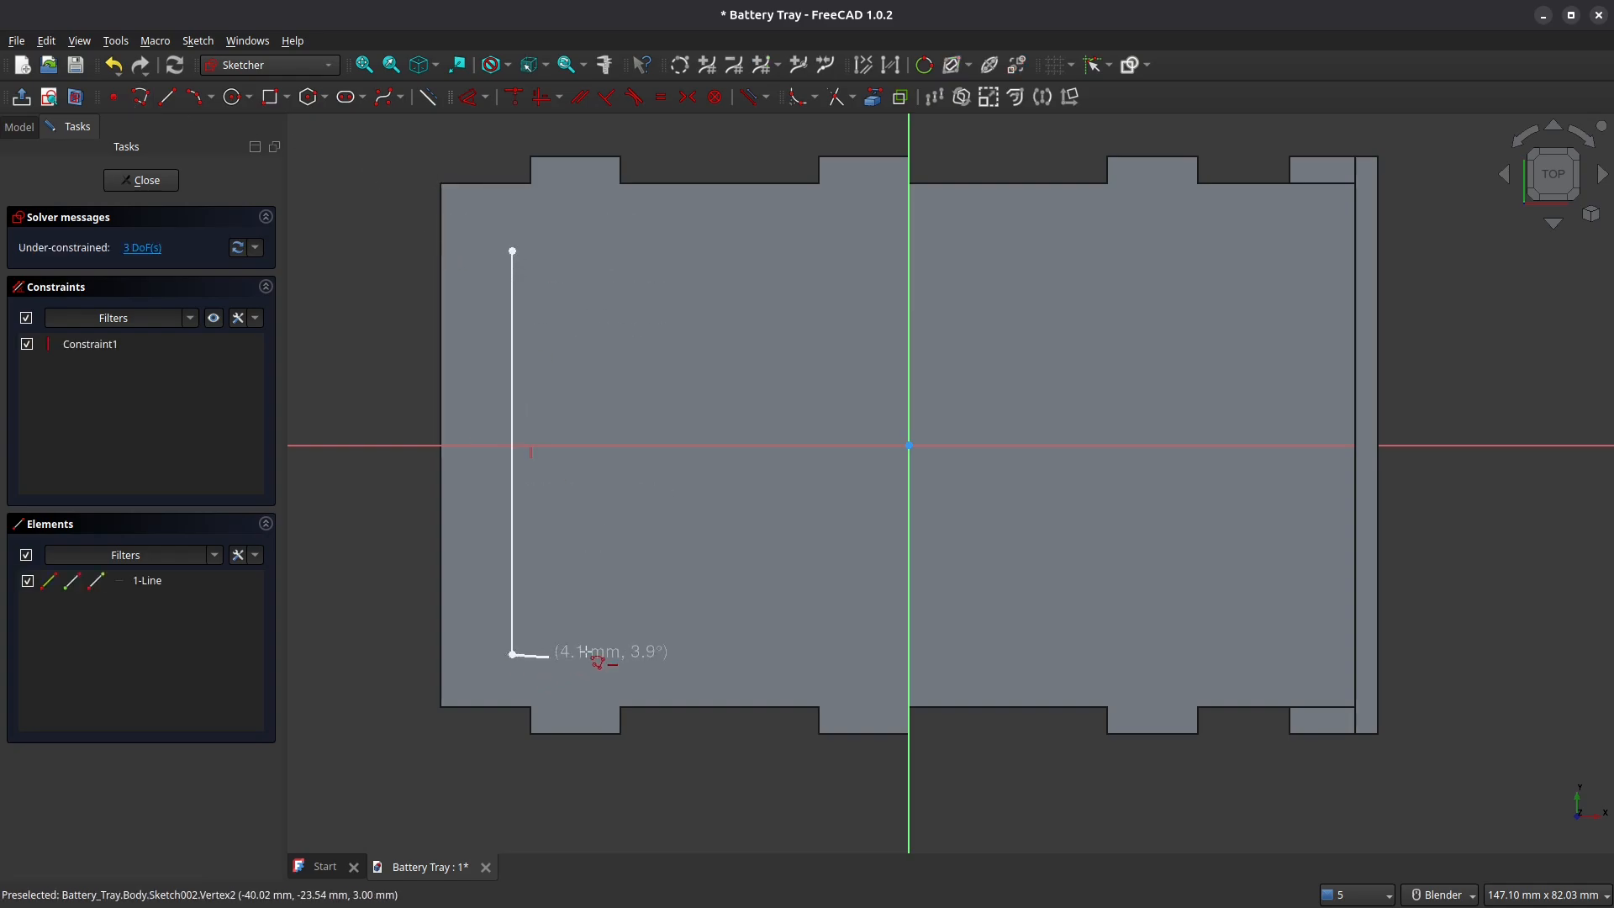
pyautogui.click(721, 653)
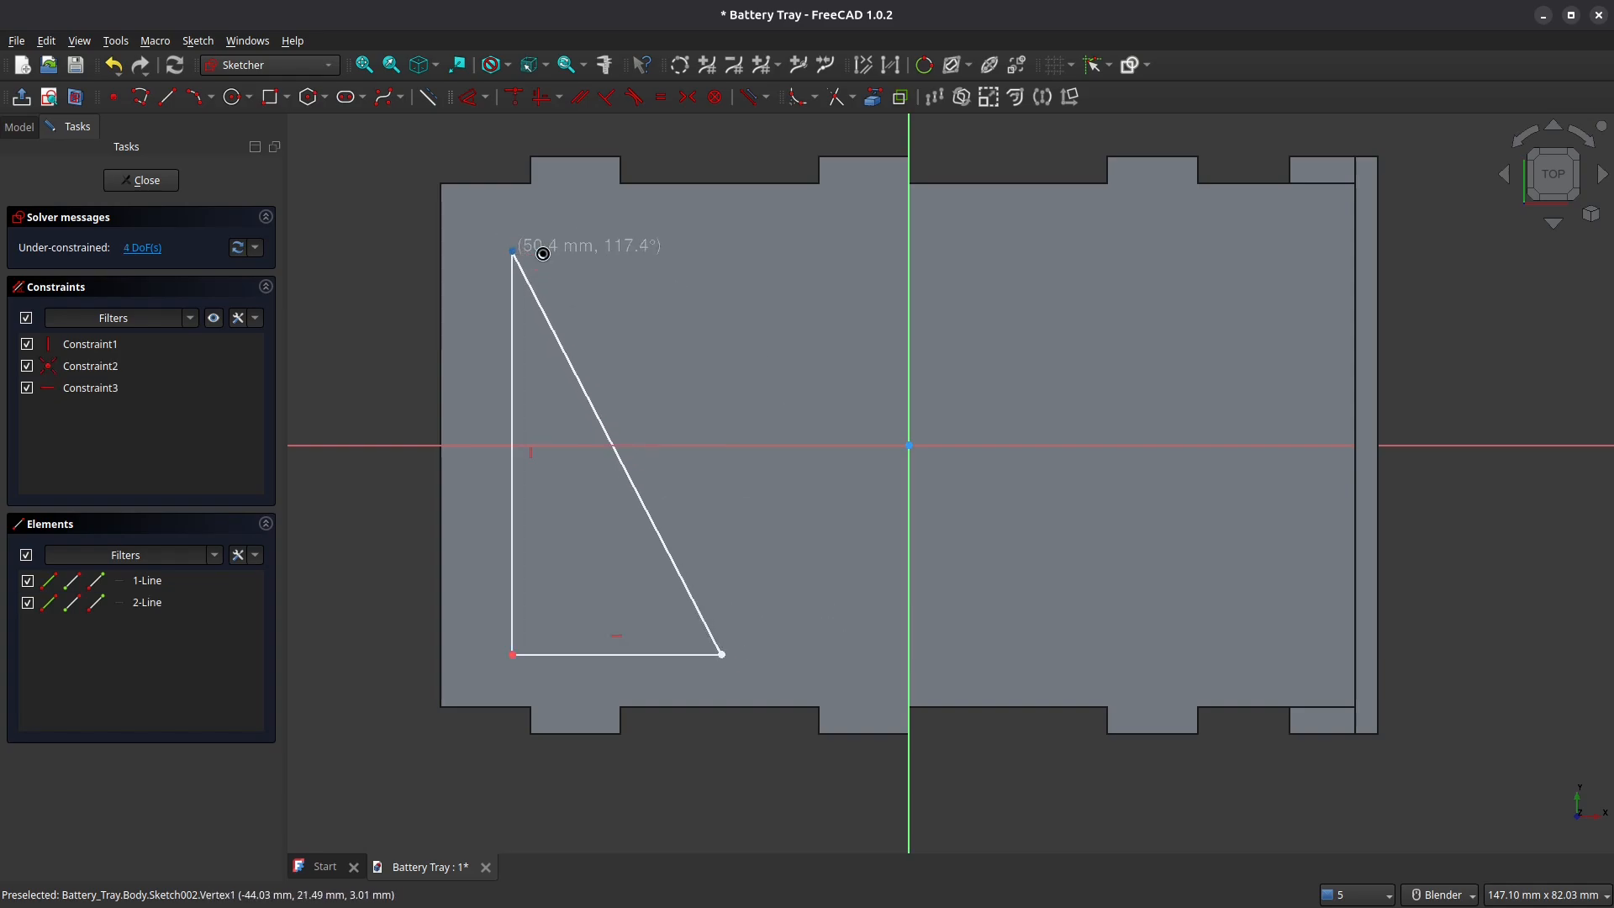
pyautogui.click(513, 251)
pyautogui.click(609, 245)
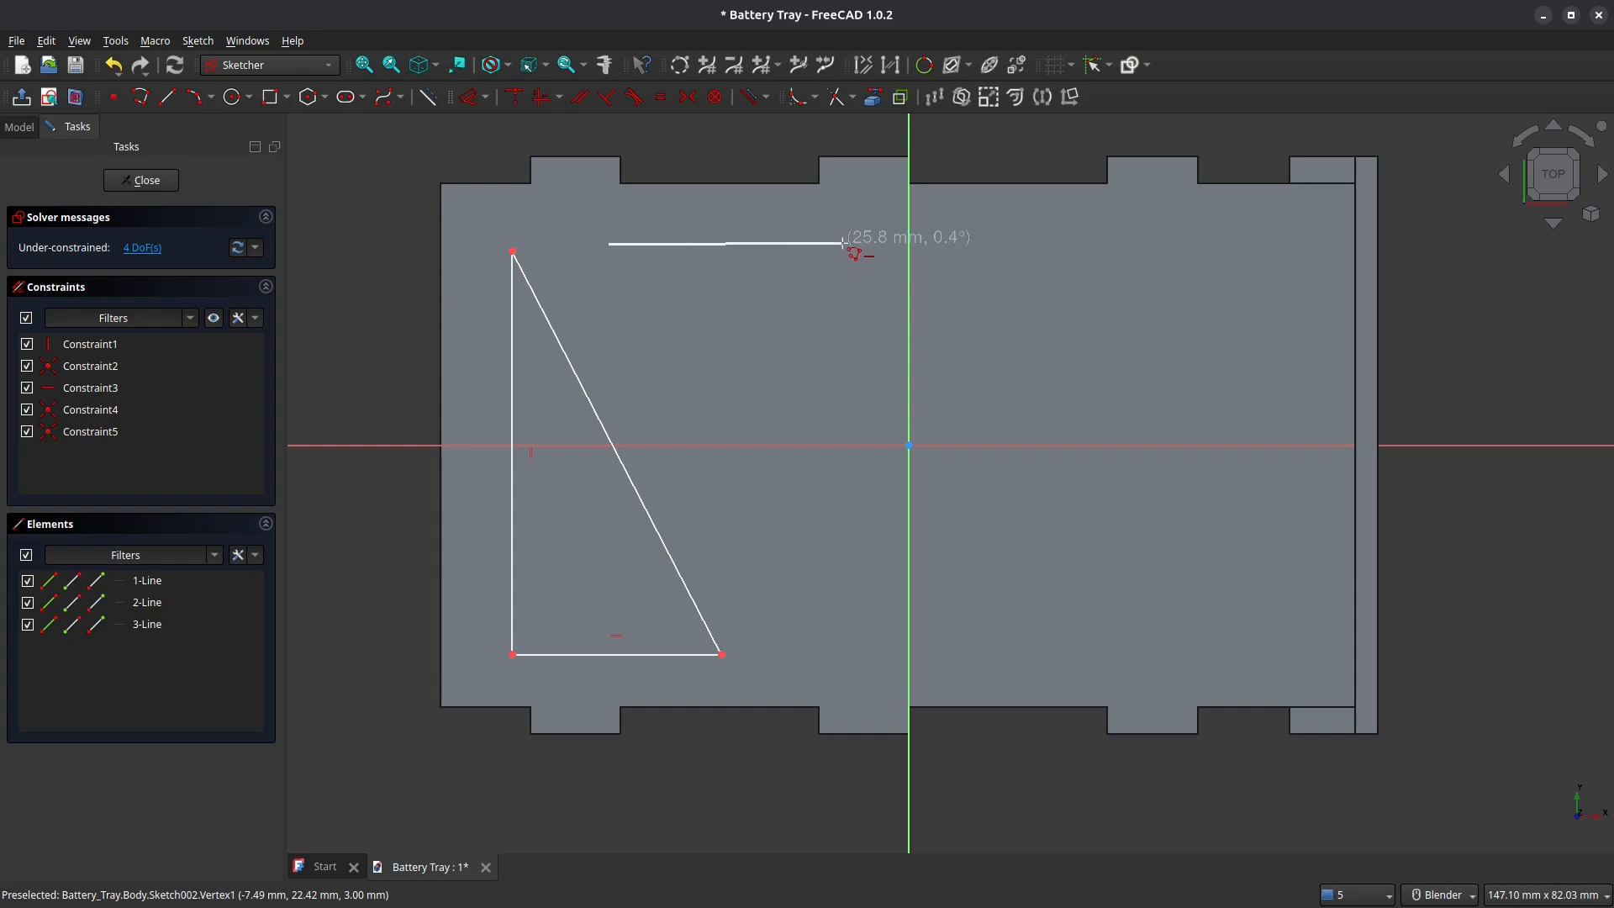
pyautogui.click(843, 245)
pyautogui.click(843, 643)
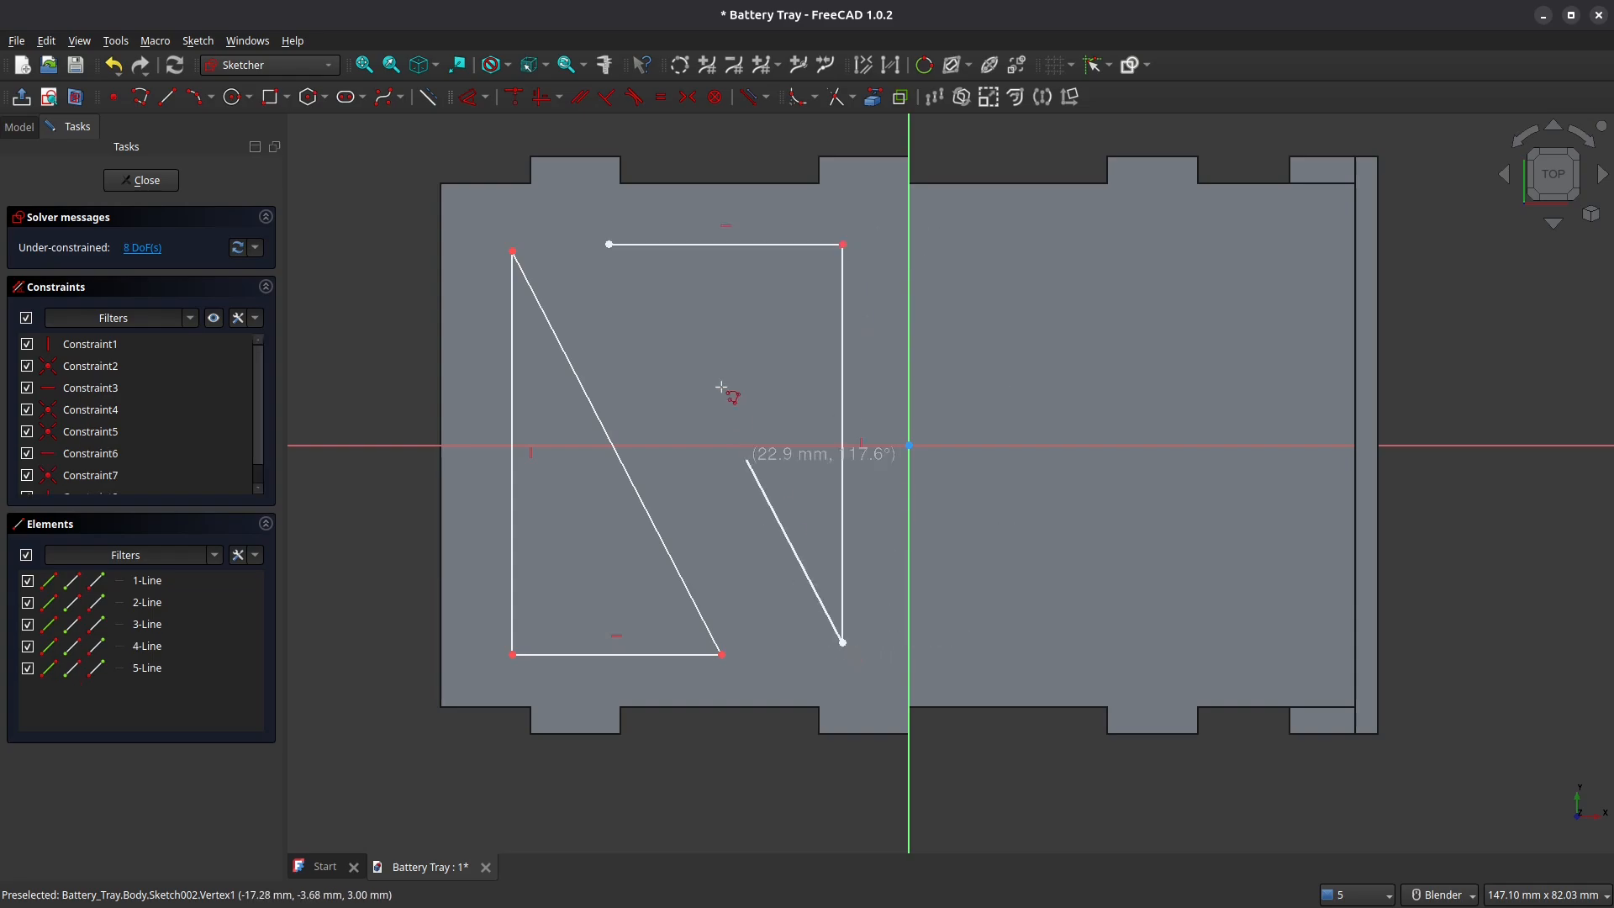
pyautogui.click(610, 245)
# Draw two more closed, opposing triangles on the plate's half towards the end wall, with diagonals leaning the other way
pyautogui.click(966, 243)
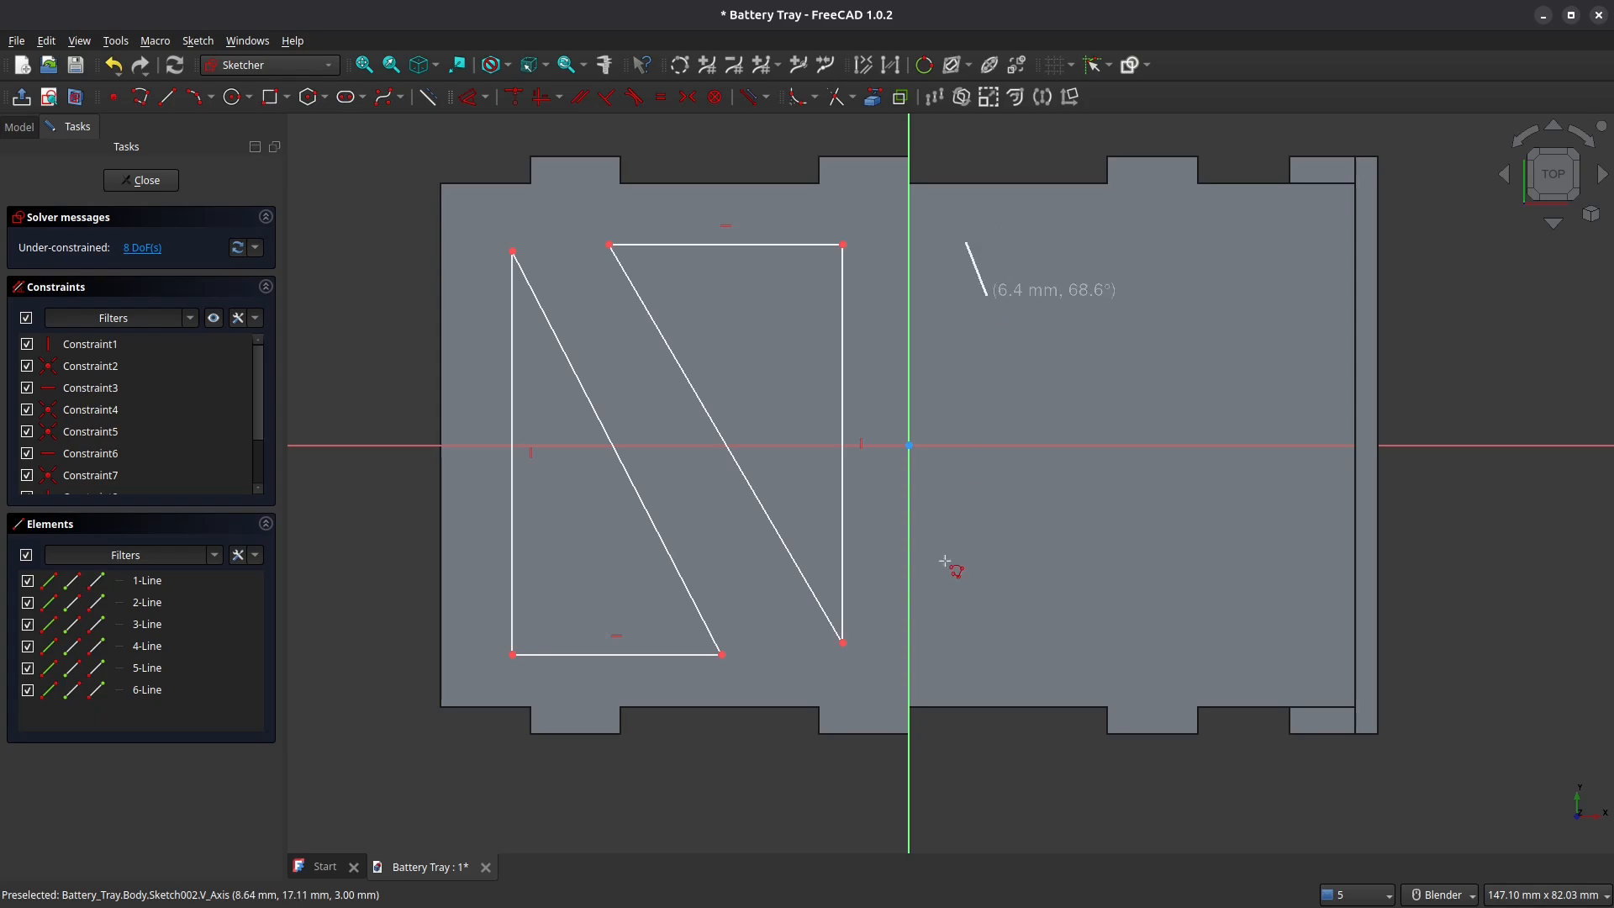
pyautogui.click(967, 657)
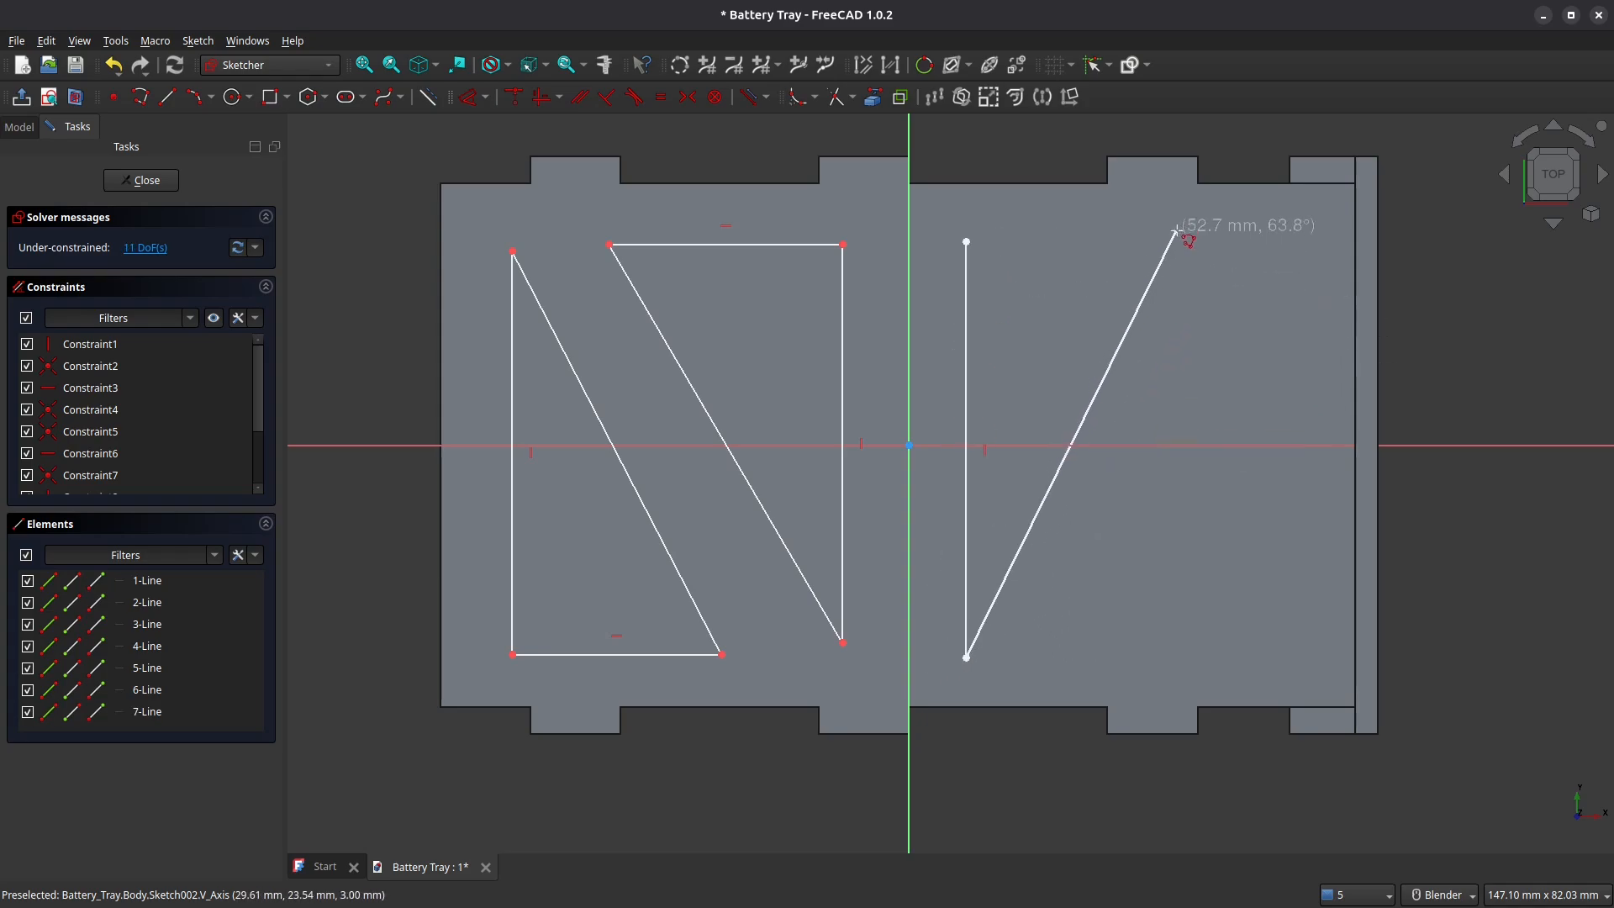
pyautogui.click(1177, 229)
pyautogui.click(967, 242)
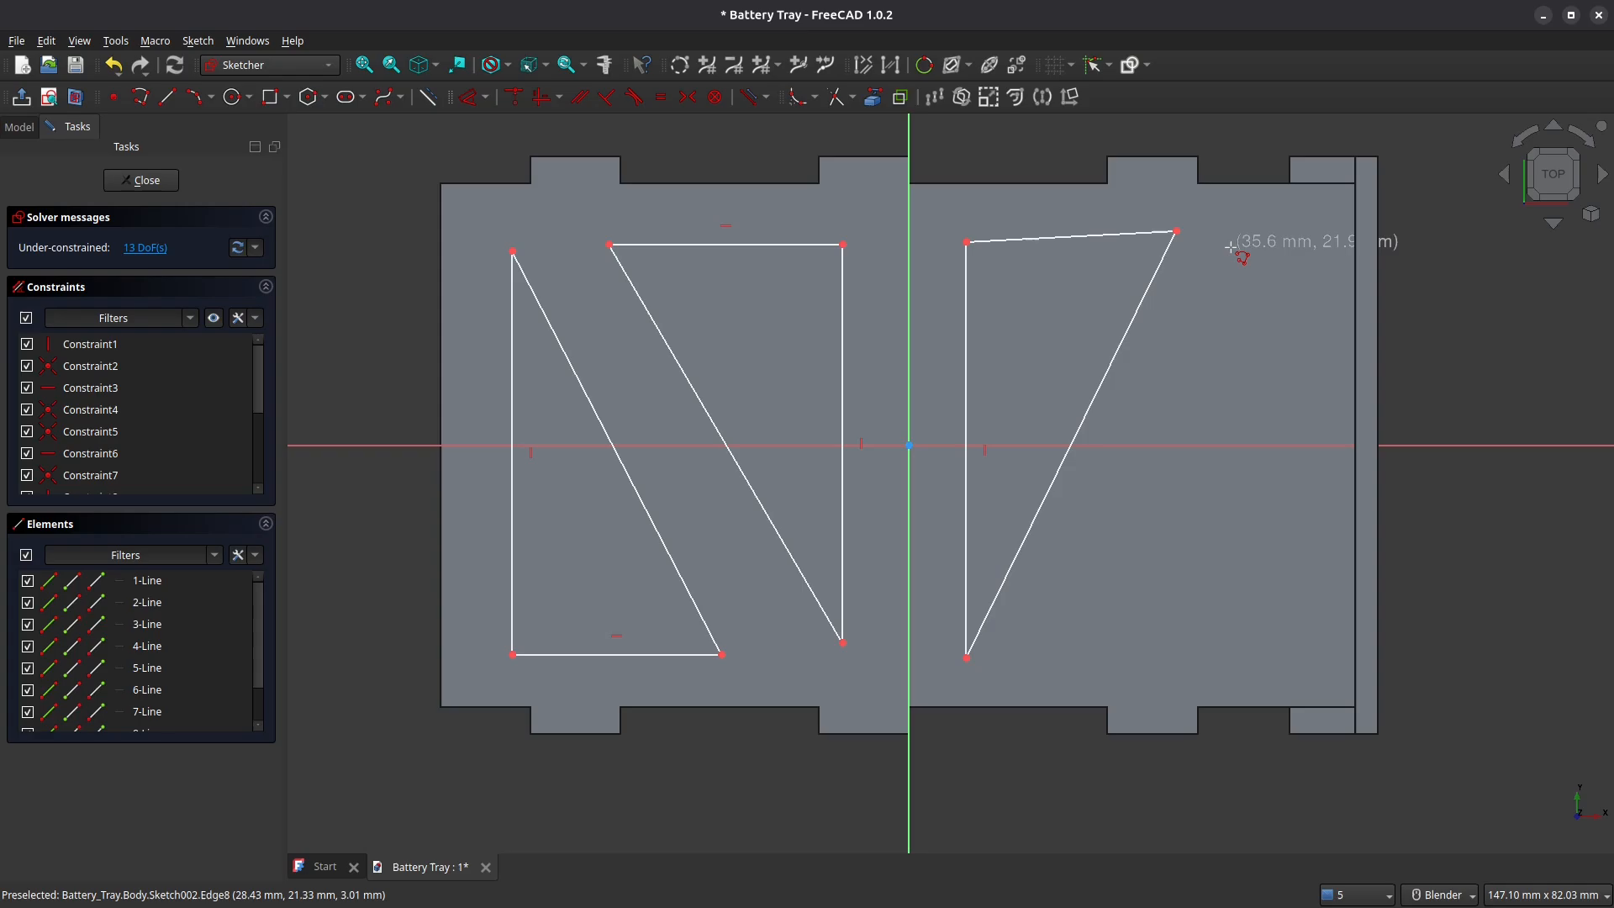
pyautogui.click(1231, 247)
pyautogui.click(1044, 643)
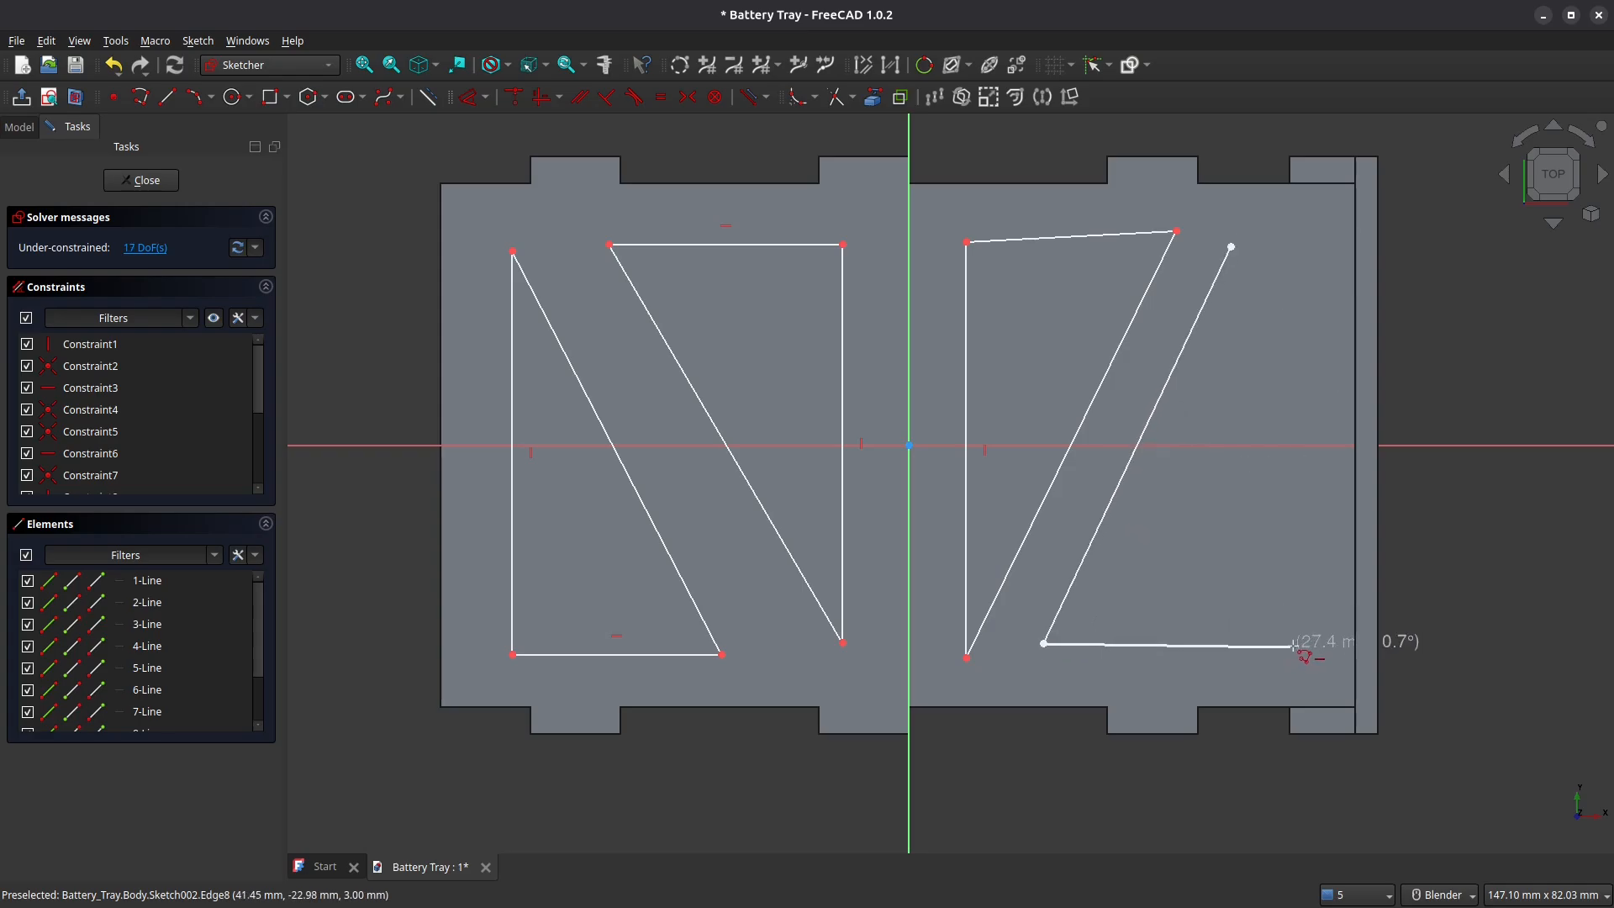
pyautogui.click(1294, 644)
pyautogui.click(1231, 247)
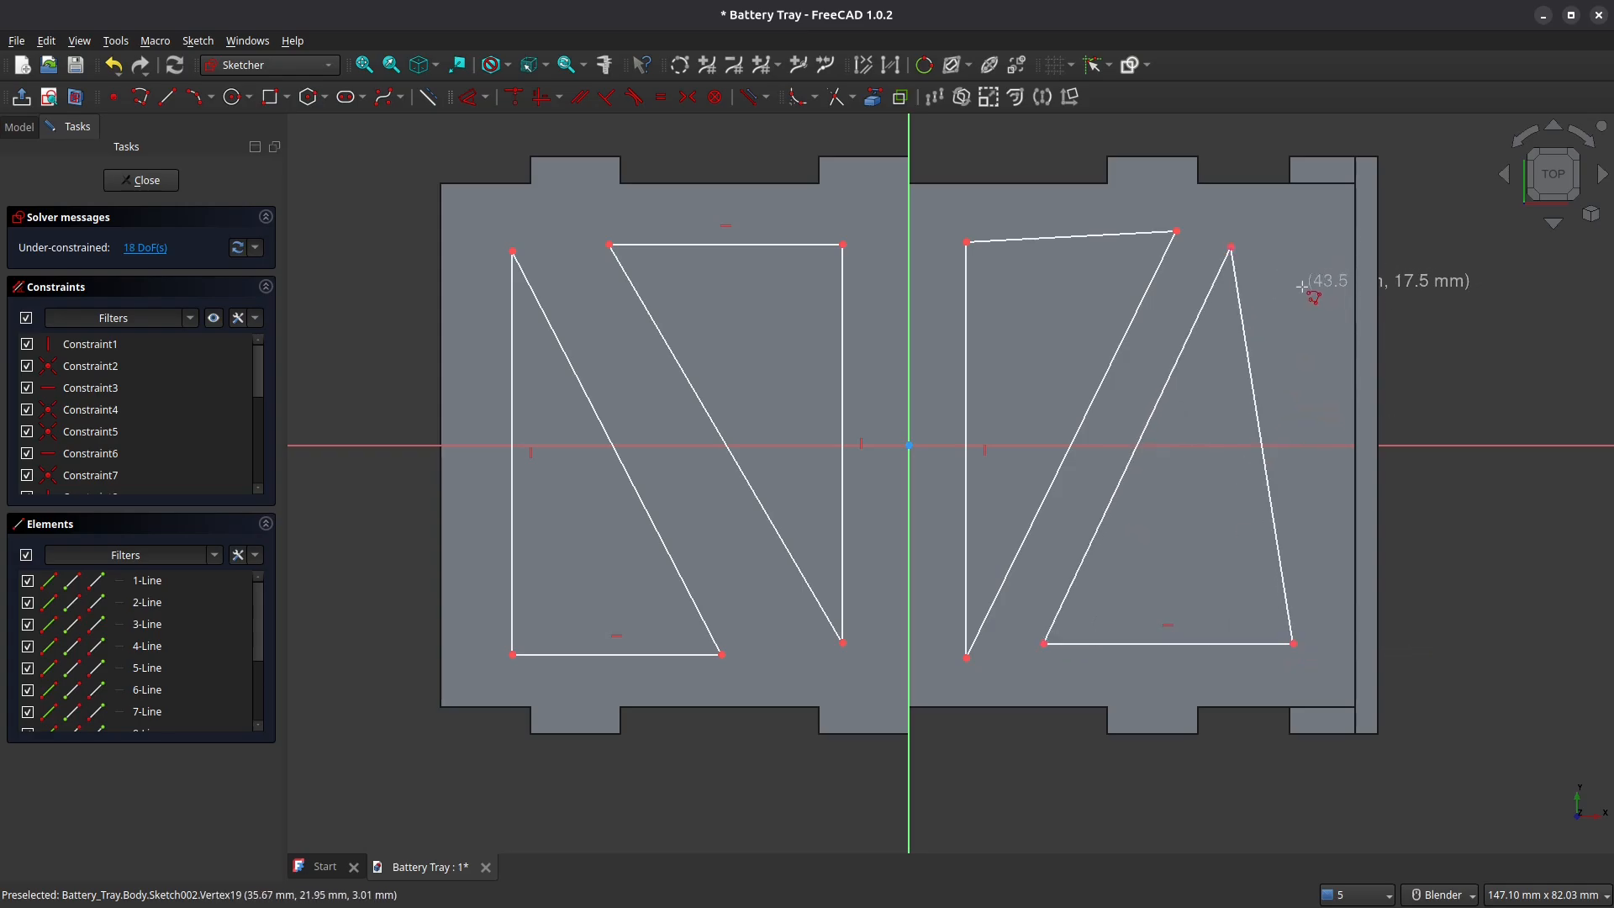
# Constrain the slanted outer side of the triangle nearest the end wall vertical and the neighbouring triangle's slanted short side horizontal
pyautogui.click(1253, 393)
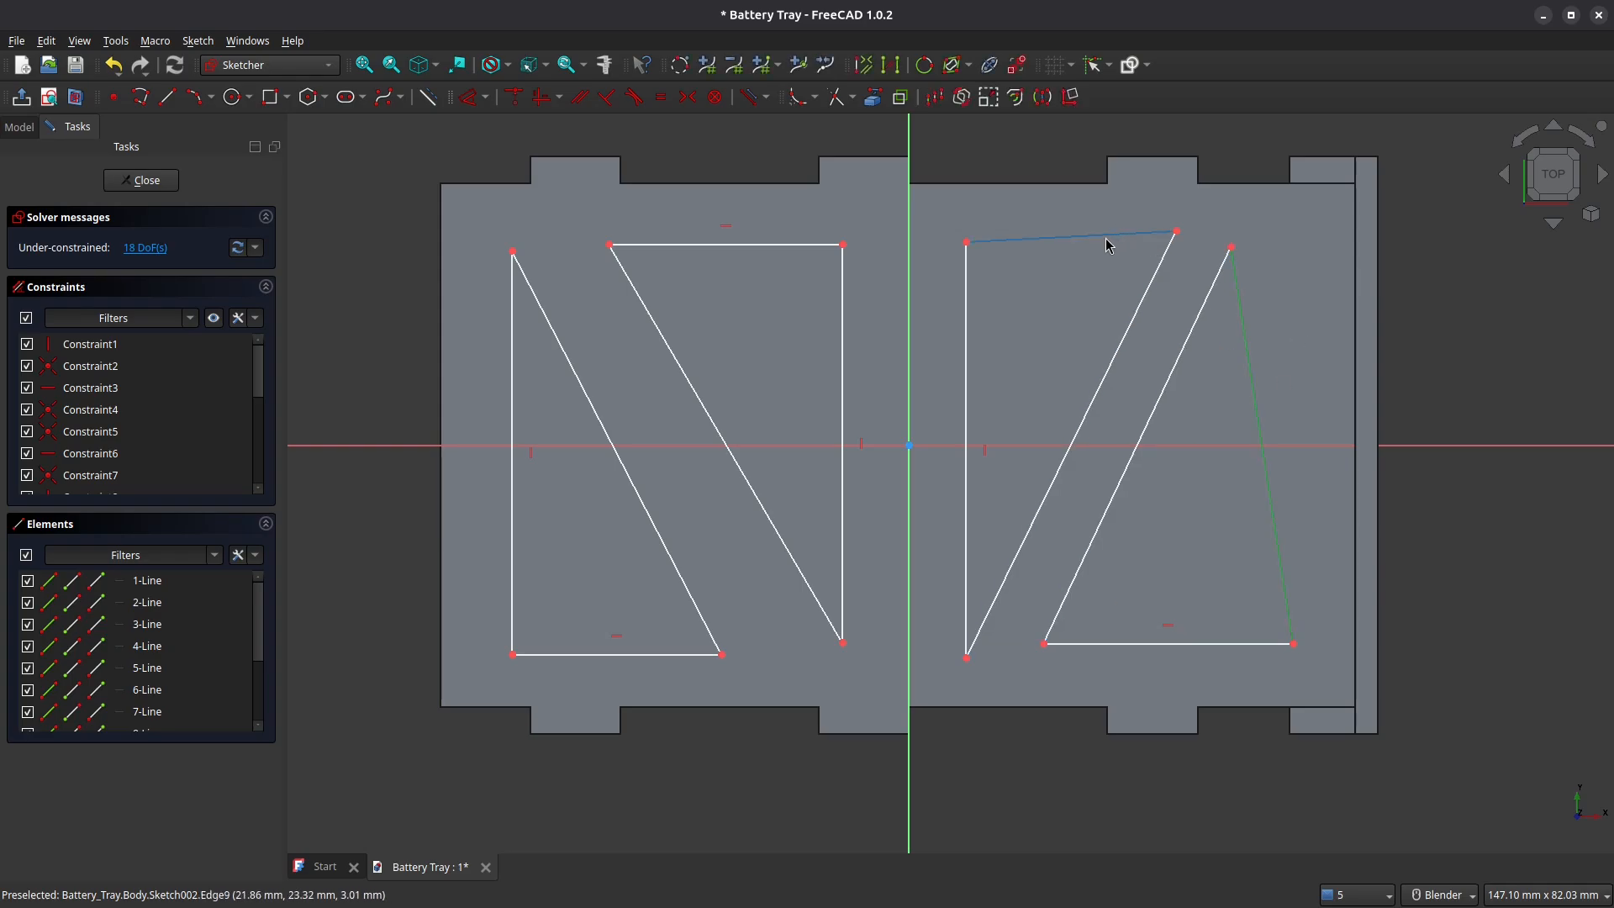
pyautogui.click(1106, 240)
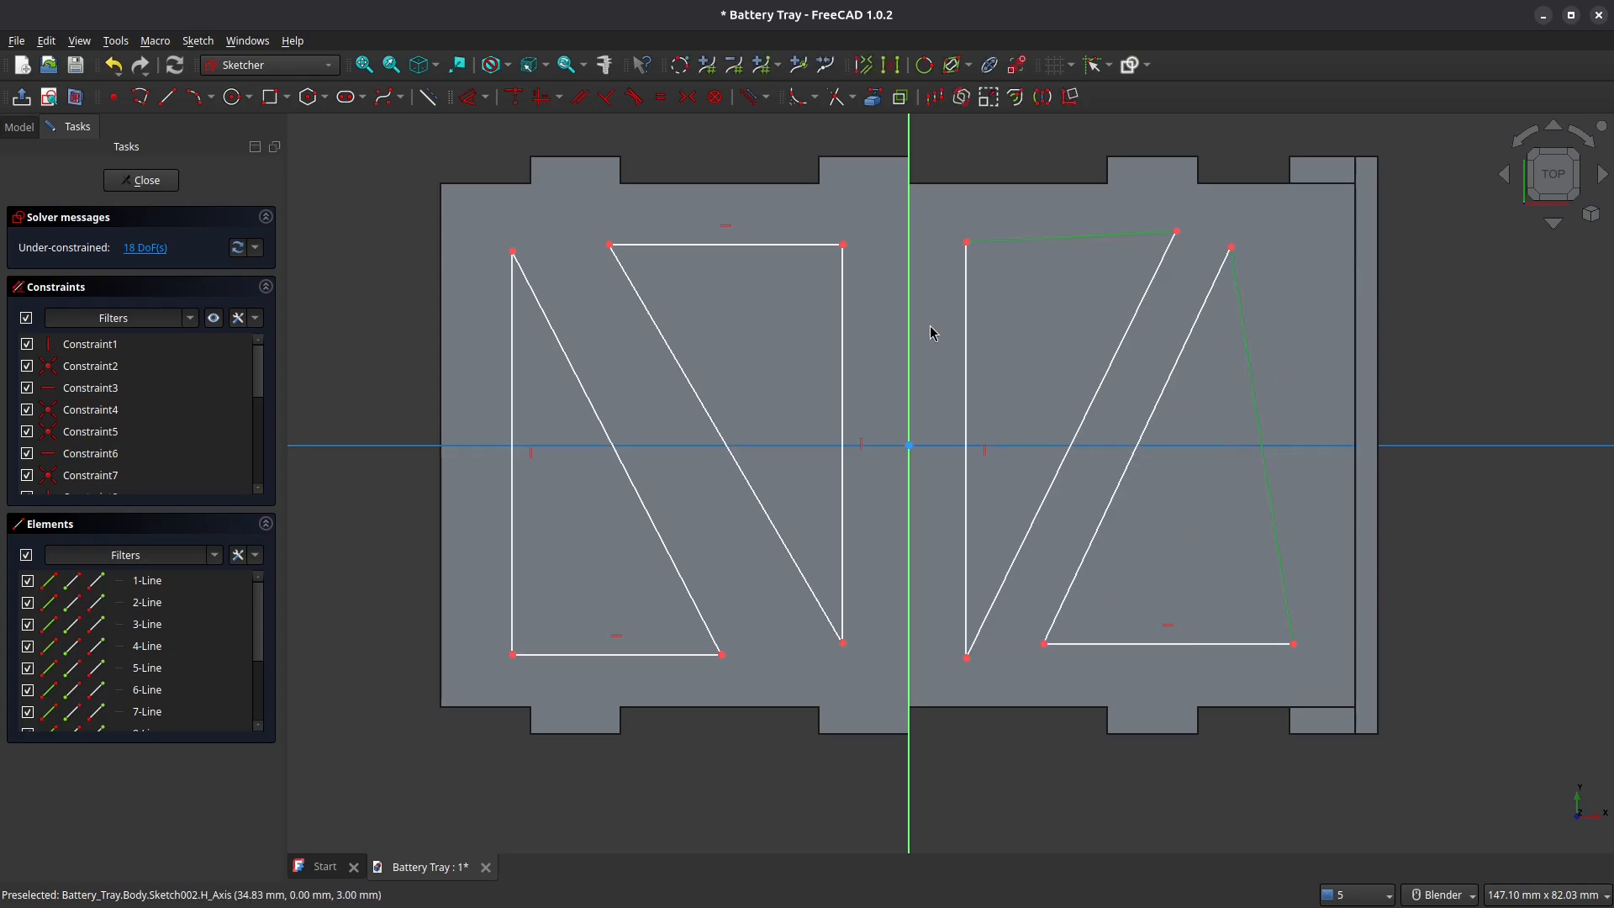
pyautogui.click(543, 97)
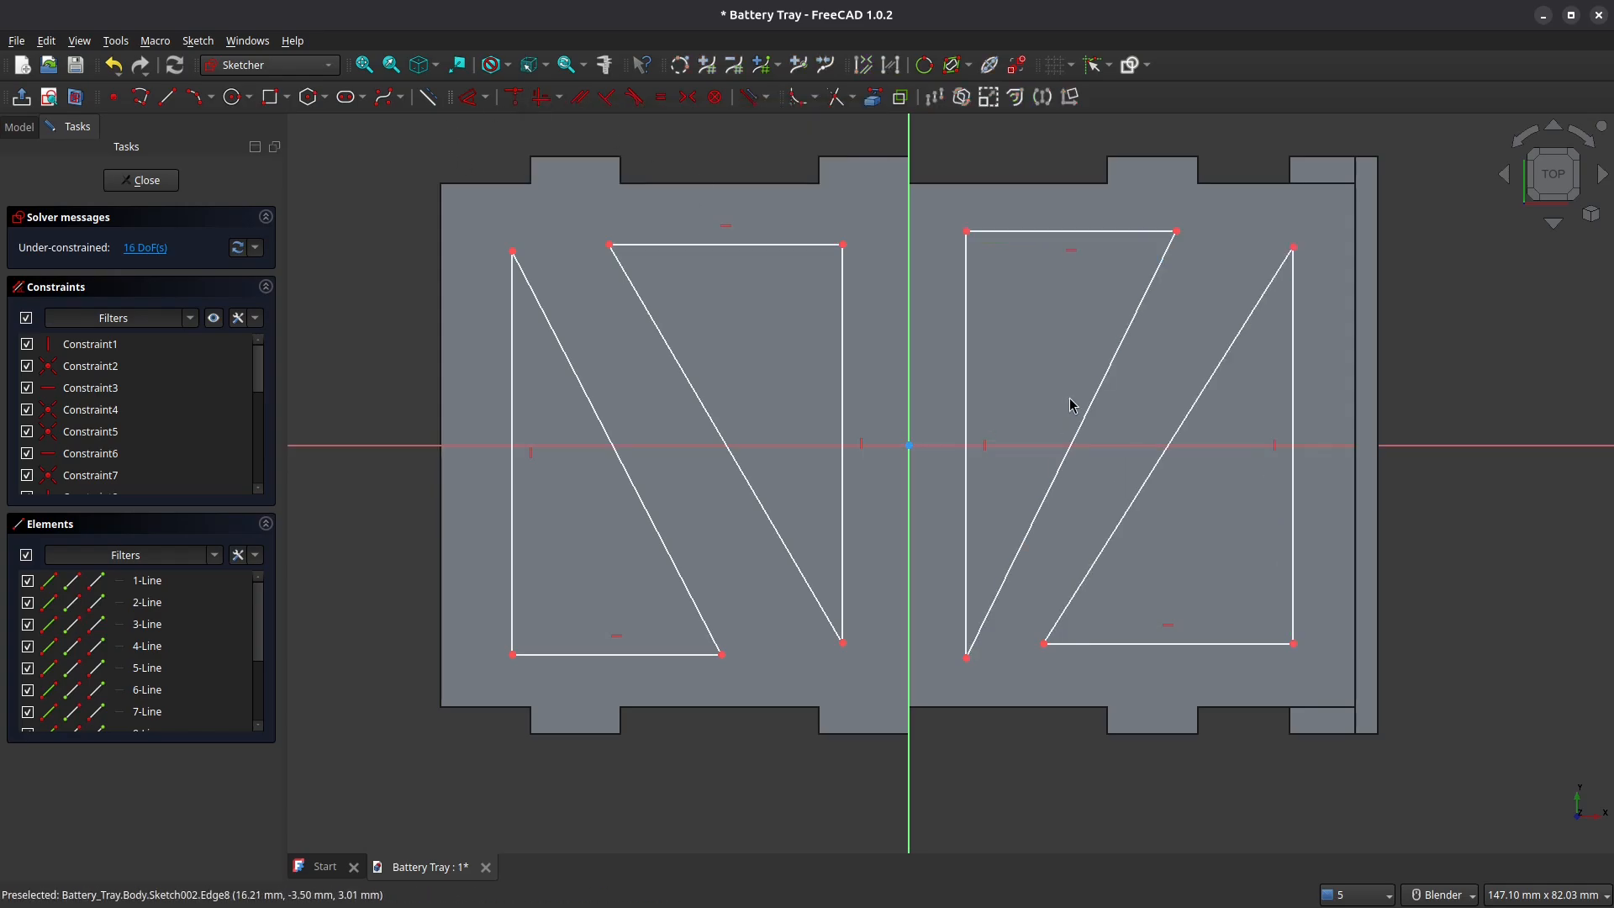
# Make the upper inner corners of the two middle triangles symmetric about the sketch's vertical axis
pyautogui.click(843, 245)
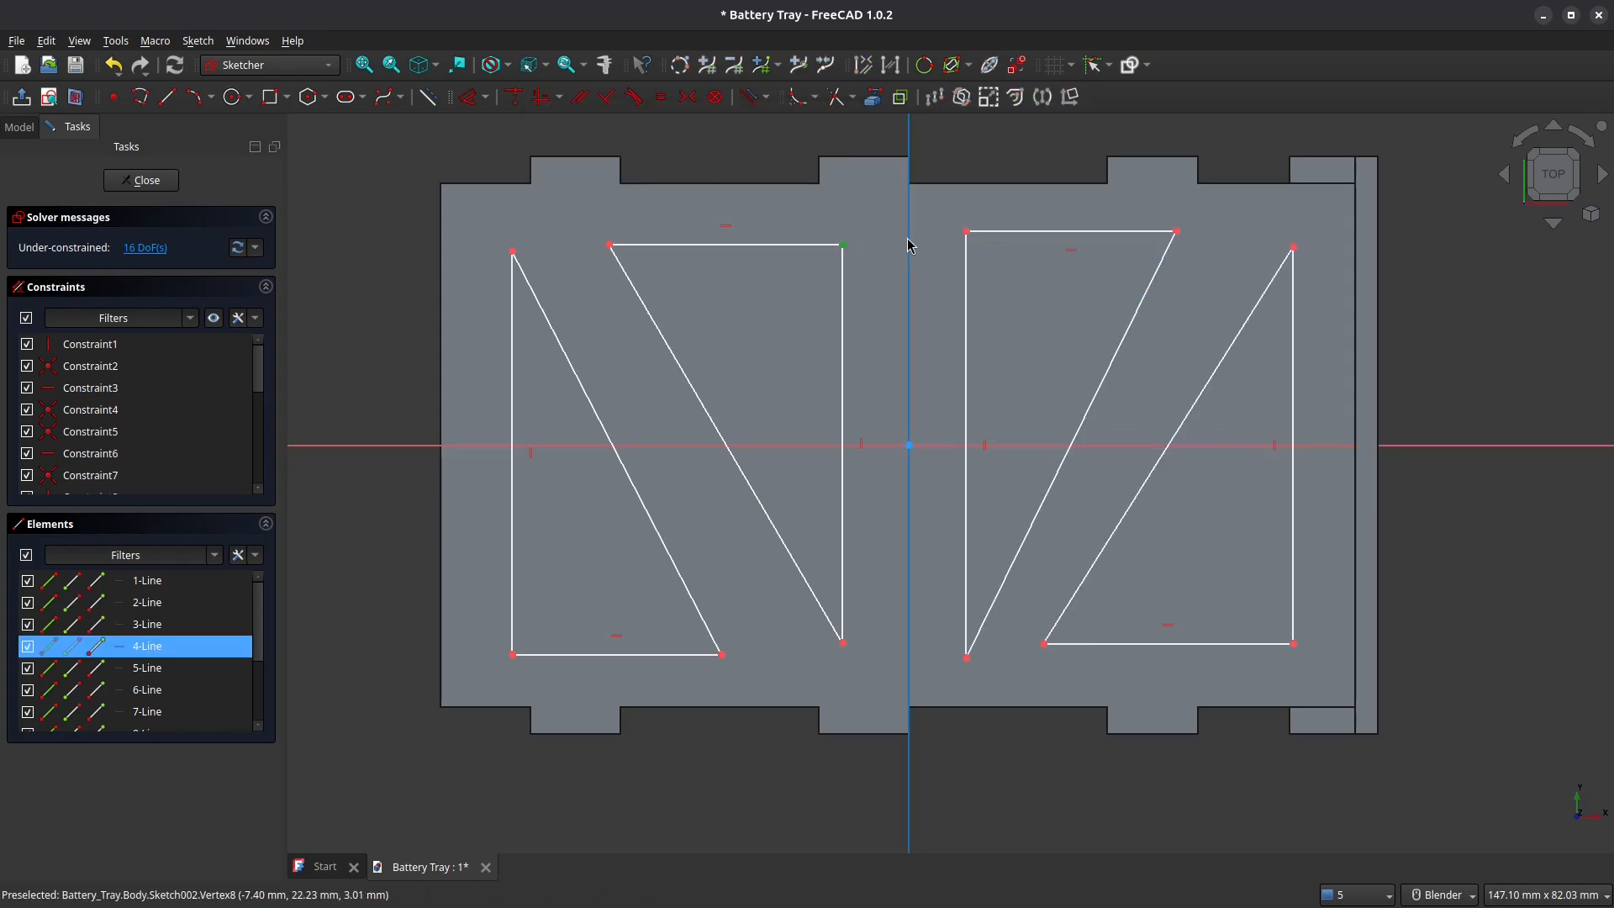
pyautogui.click(967, 232)
pyautogui.click(910, 267)
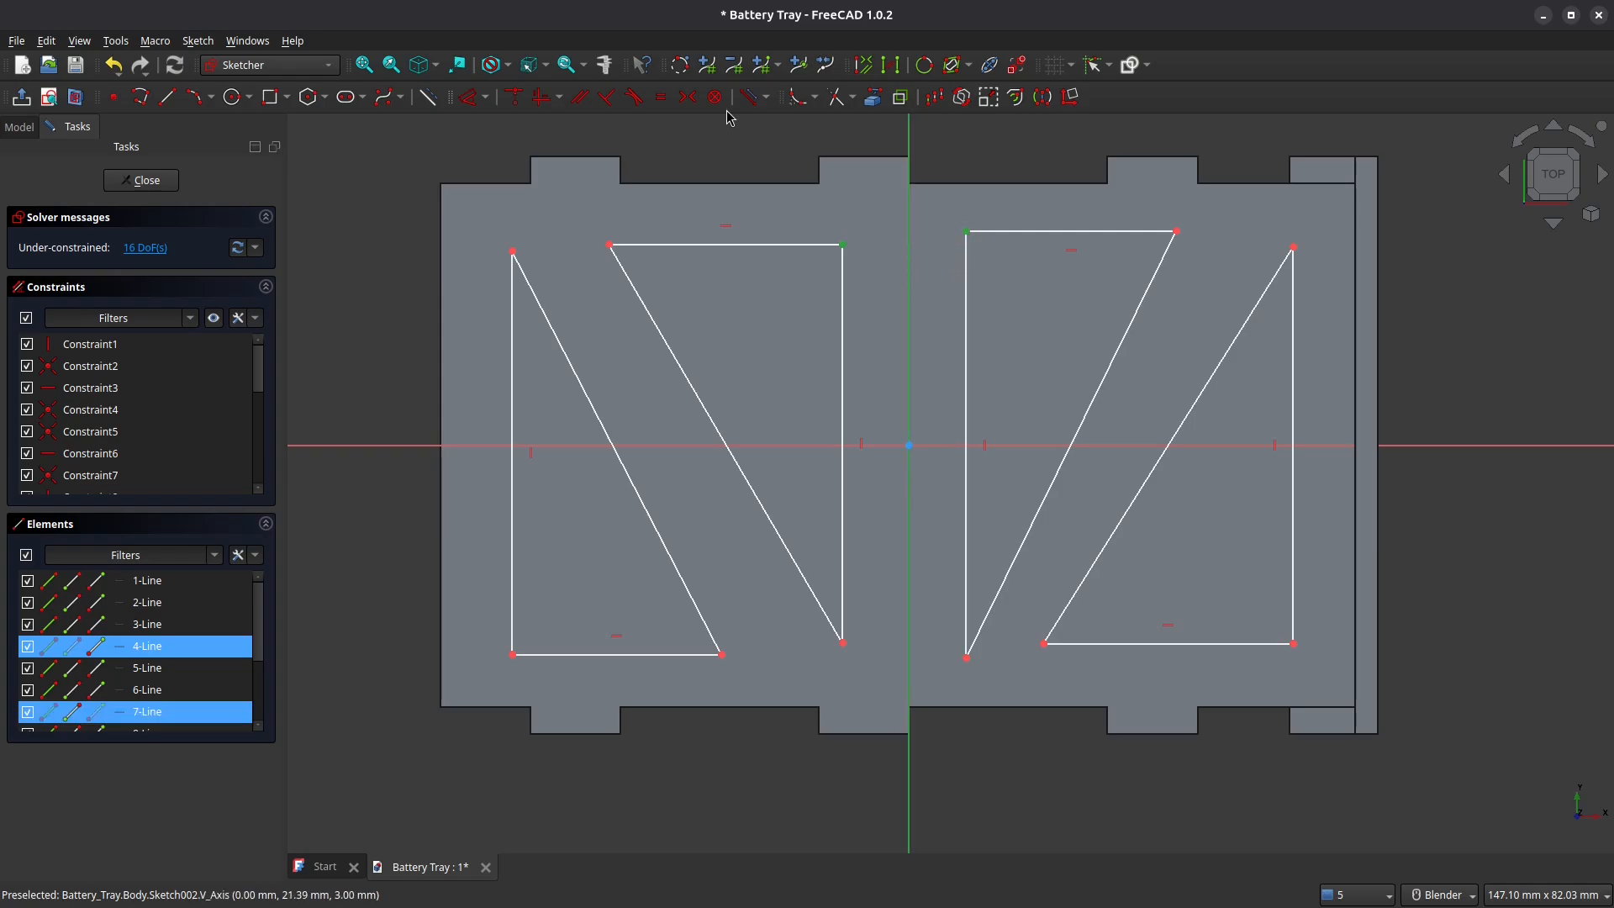
pyautogui.click(687, 97)
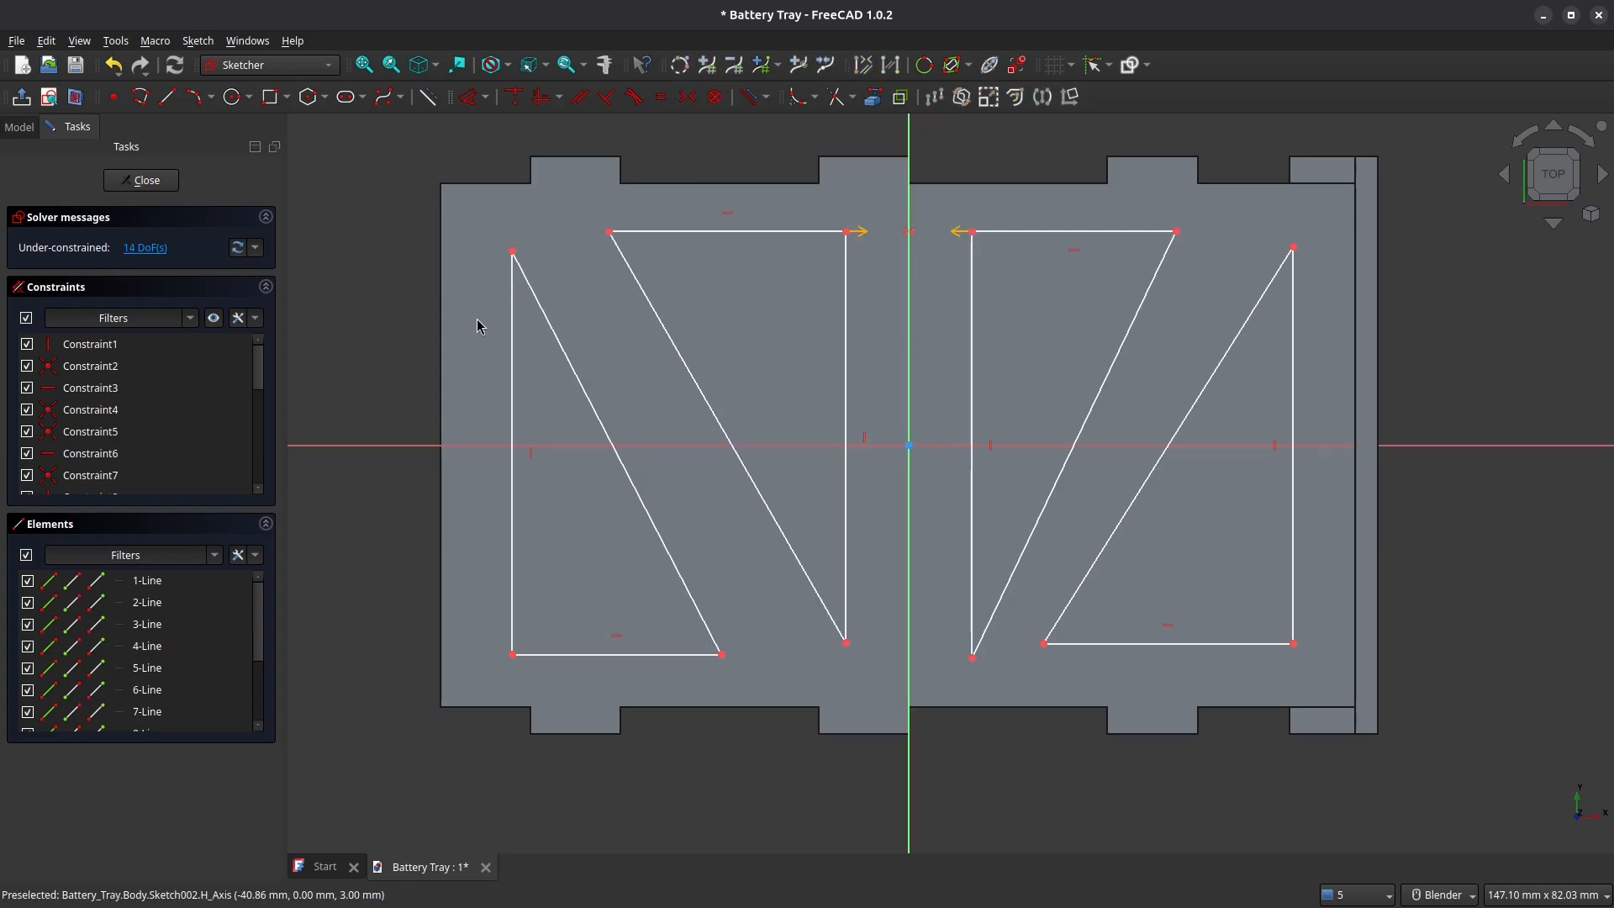
# Constrain the four triangles' horizontal sides to equal length and their diagonals to equal length
pyautogui.click(623, 655)
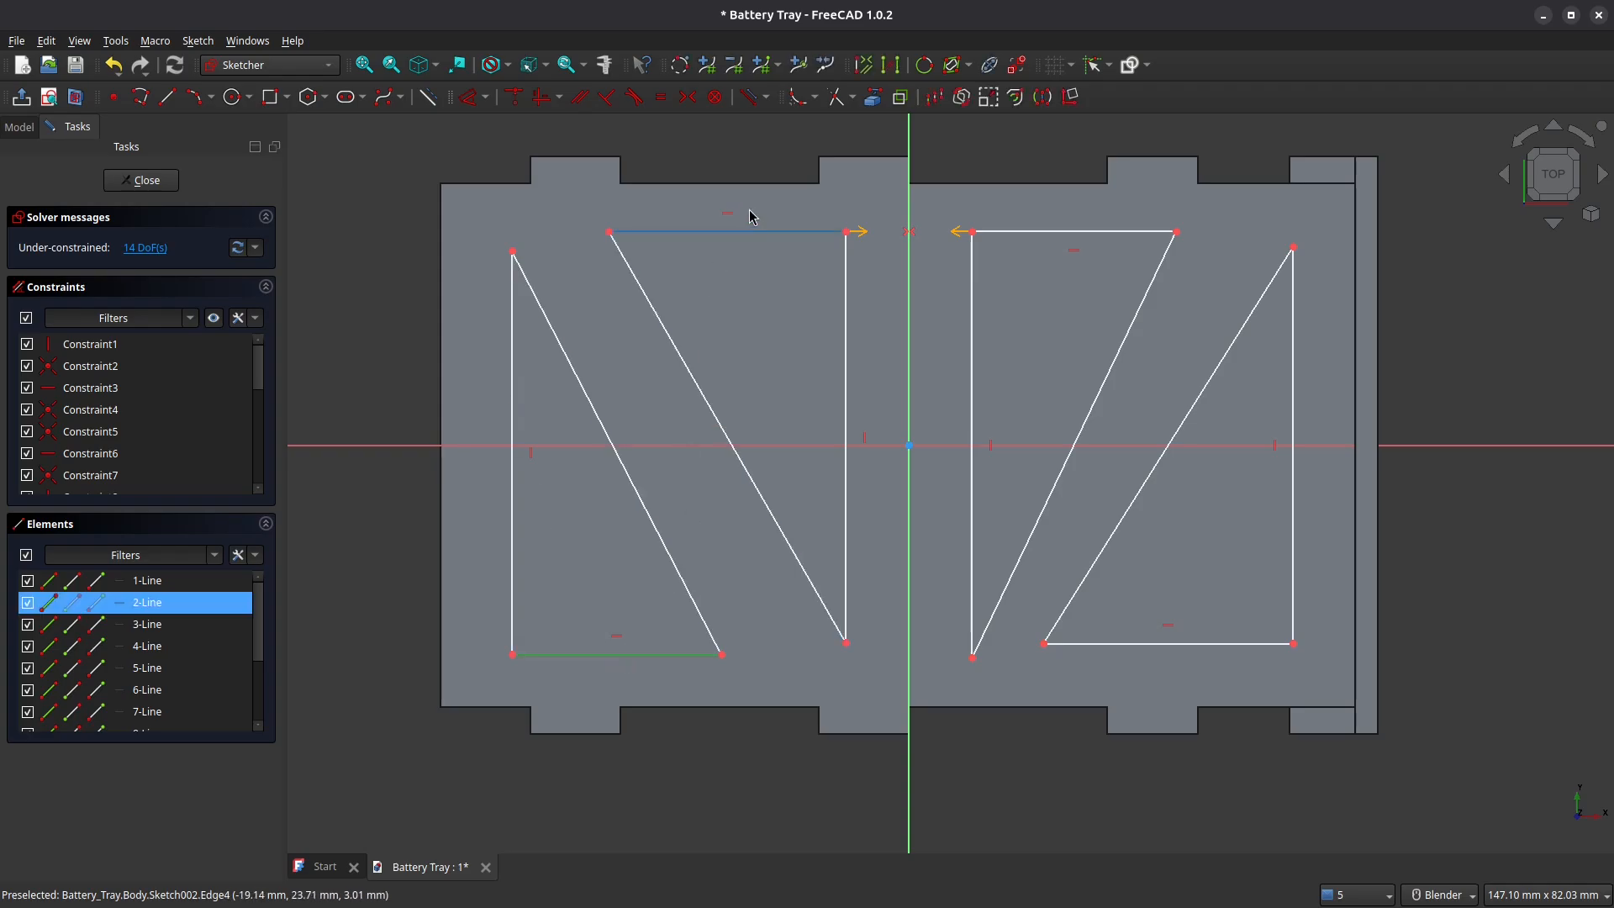
pyautogui.click(757, 232)
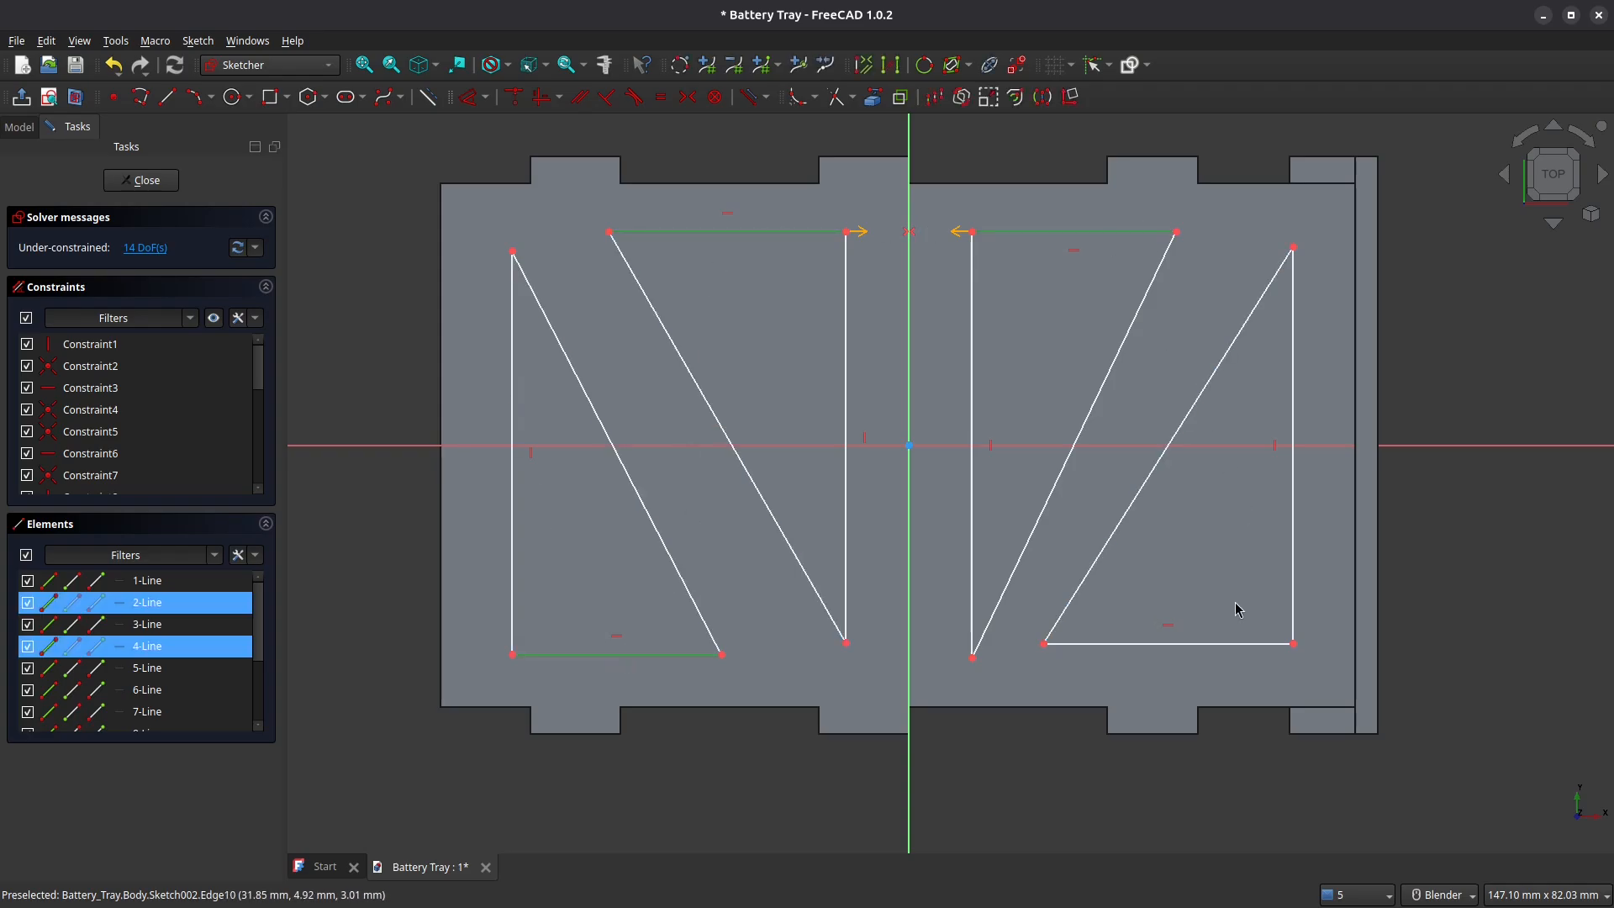
pyautogui.click(660, 97)
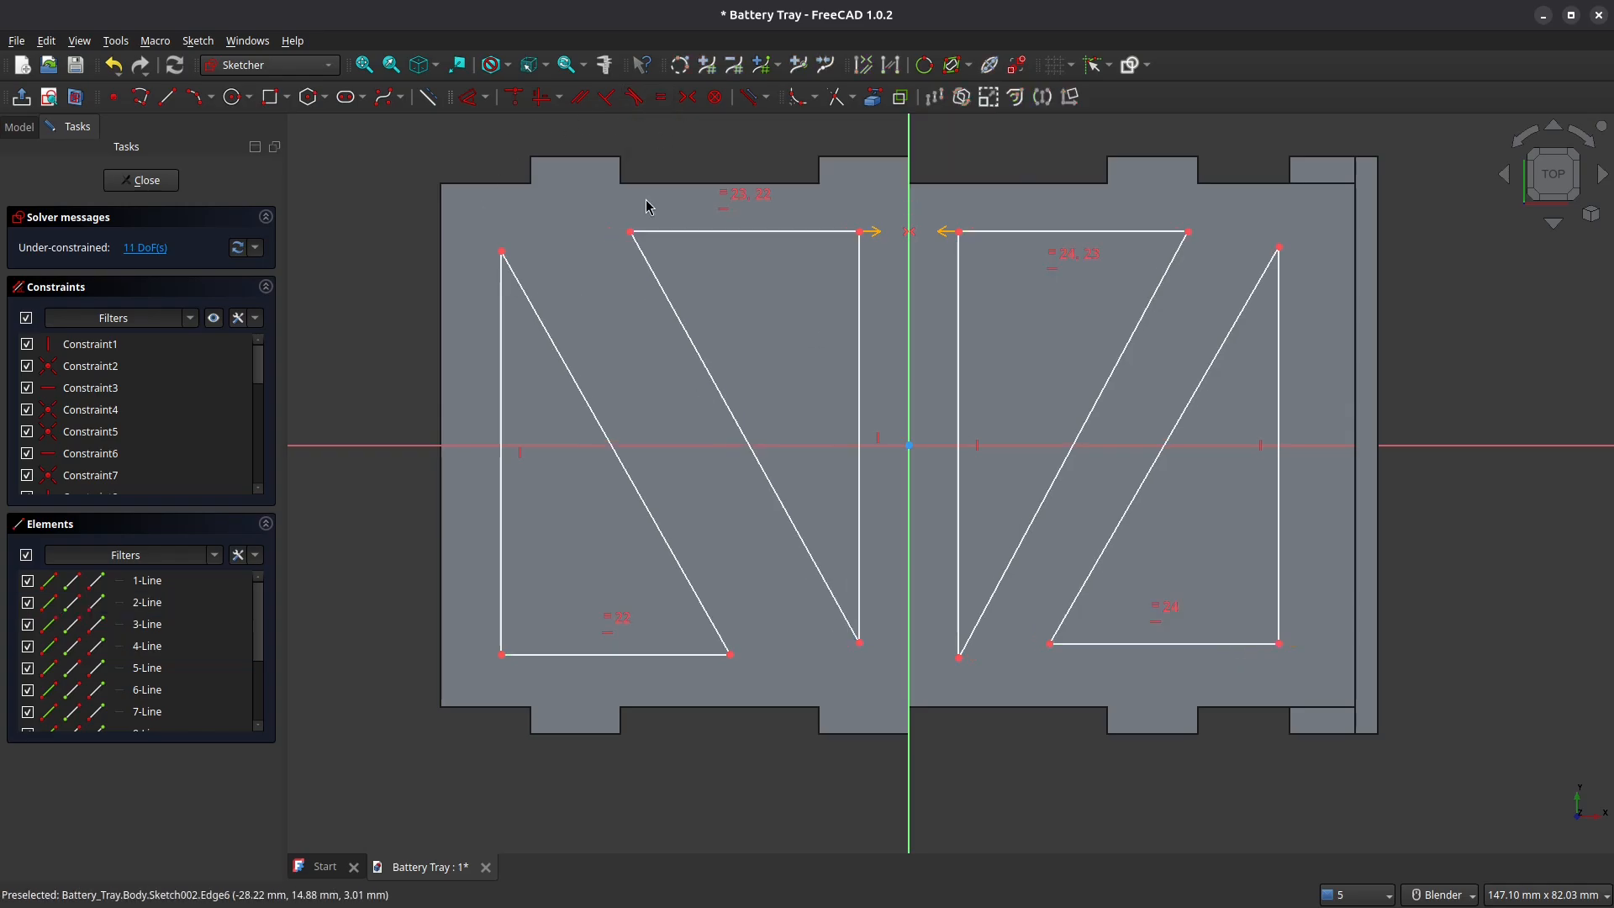
pyautogui.click(559, 386)
pyautogui.click(692, 343)
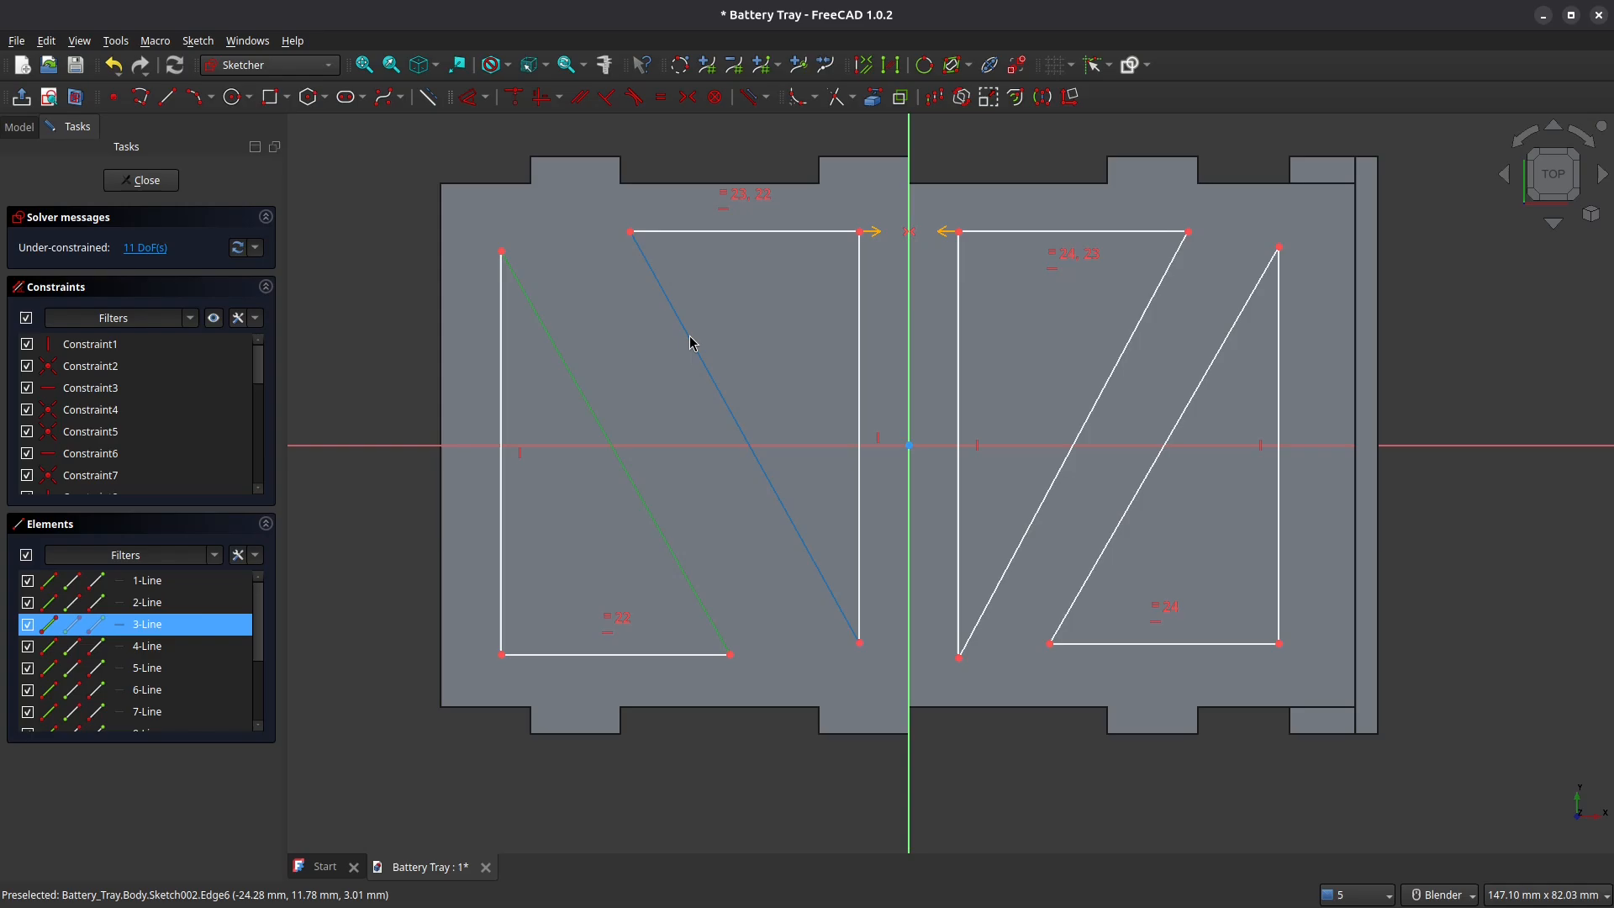
pyautogui.click(1090, 415)
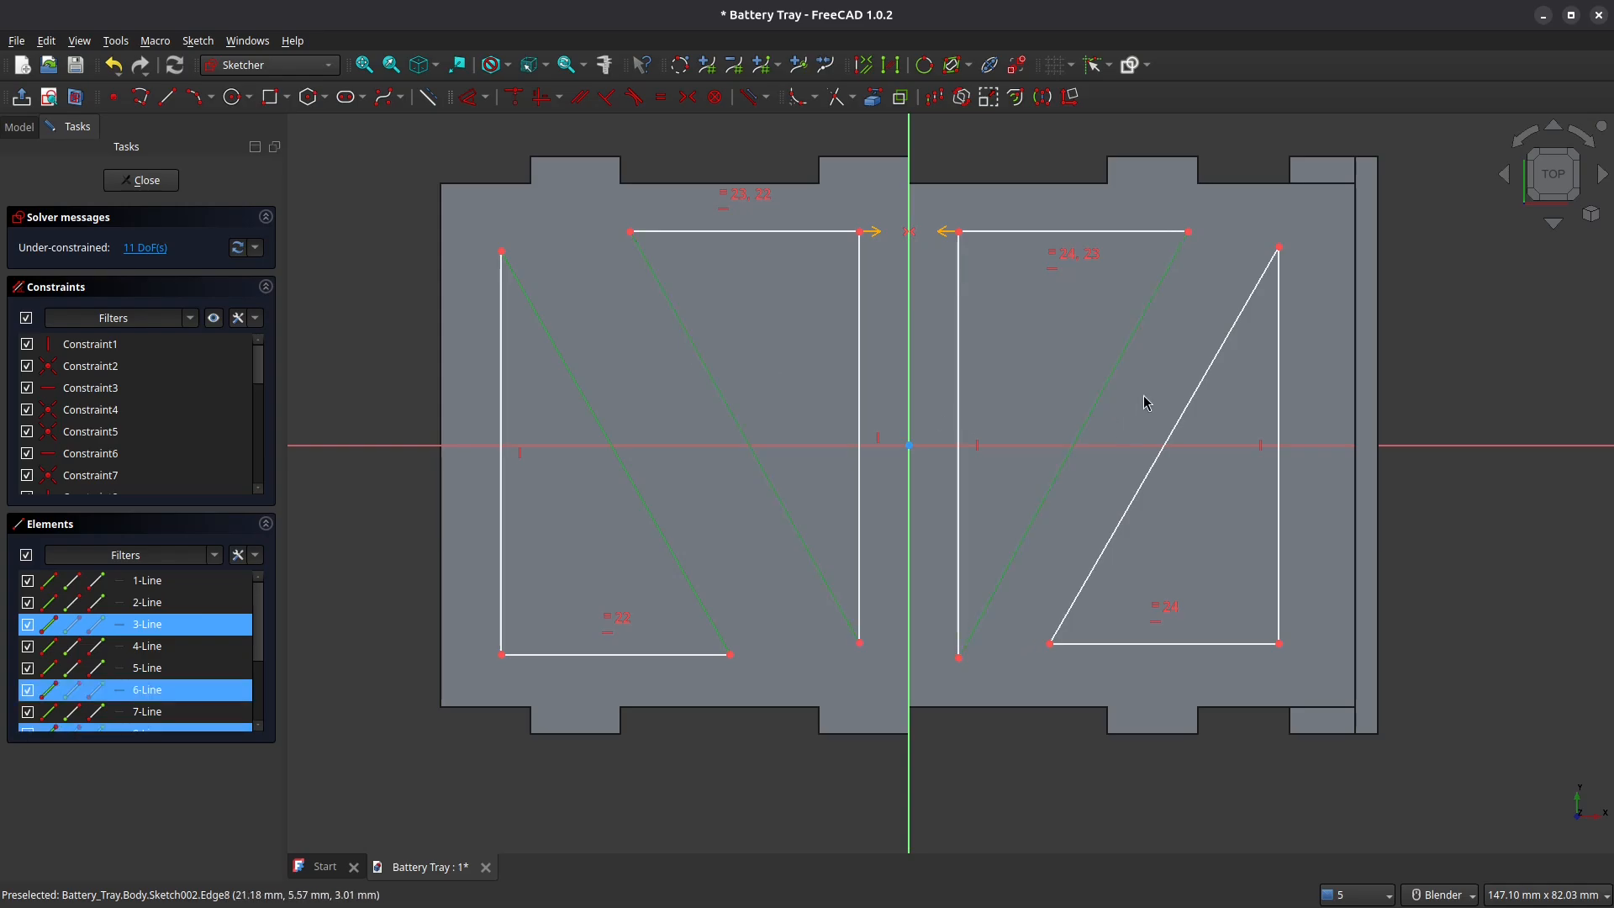
pyautogui.click(661, 98)
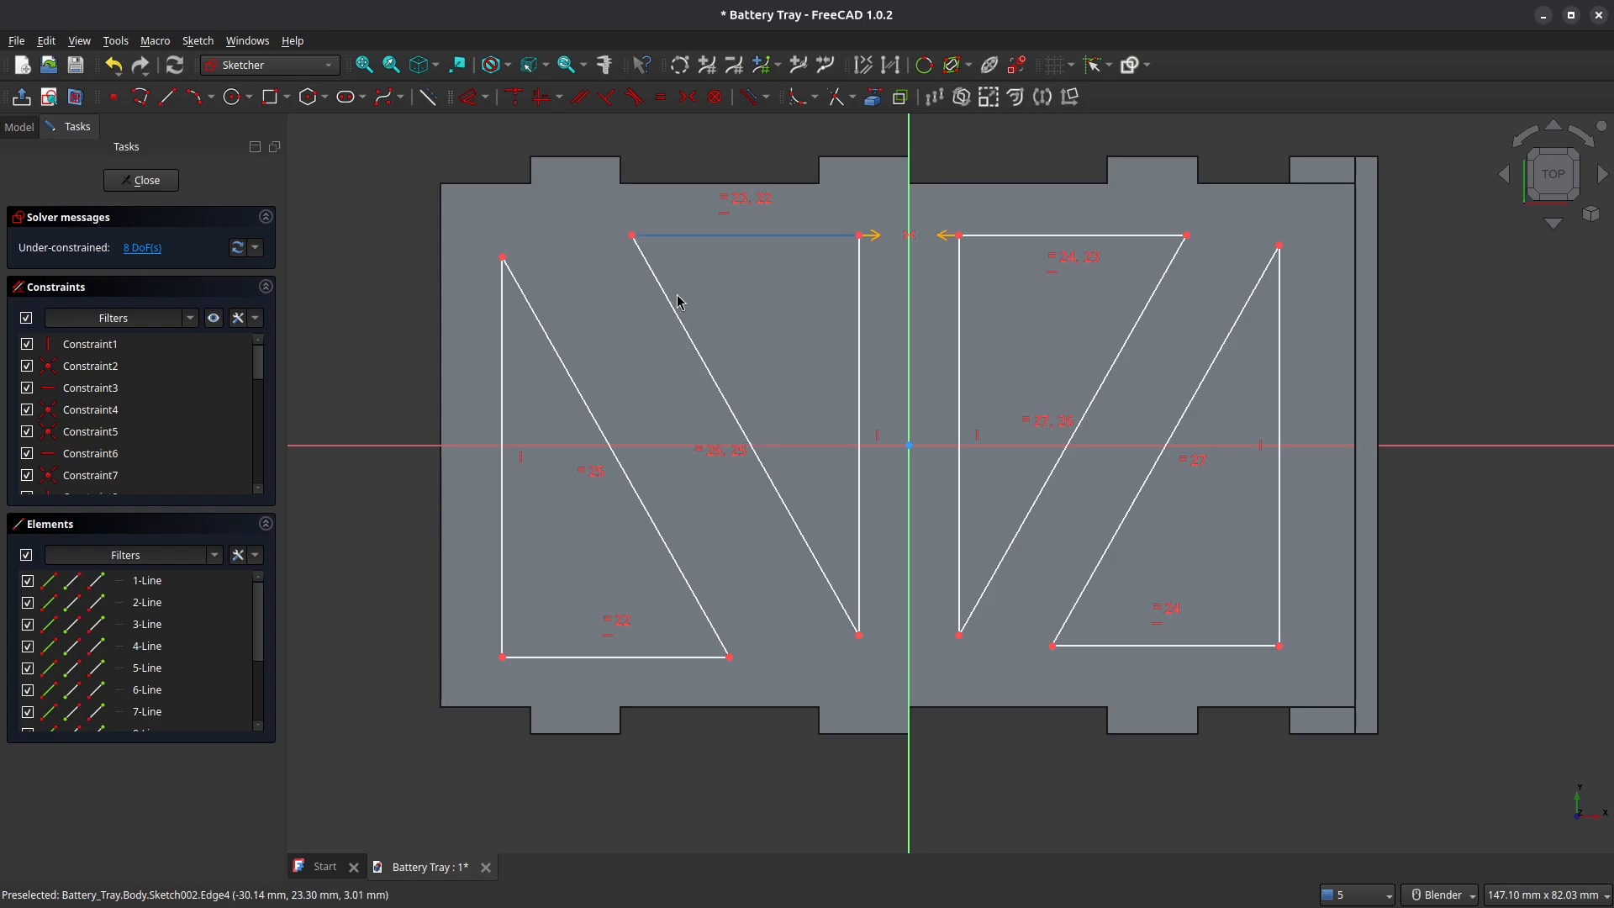
# Bridge the three gaps between the upper corners of neighbouring triangles with construction lines
pyautogui.click(168, 97)
pyautogui.click(502, 256)
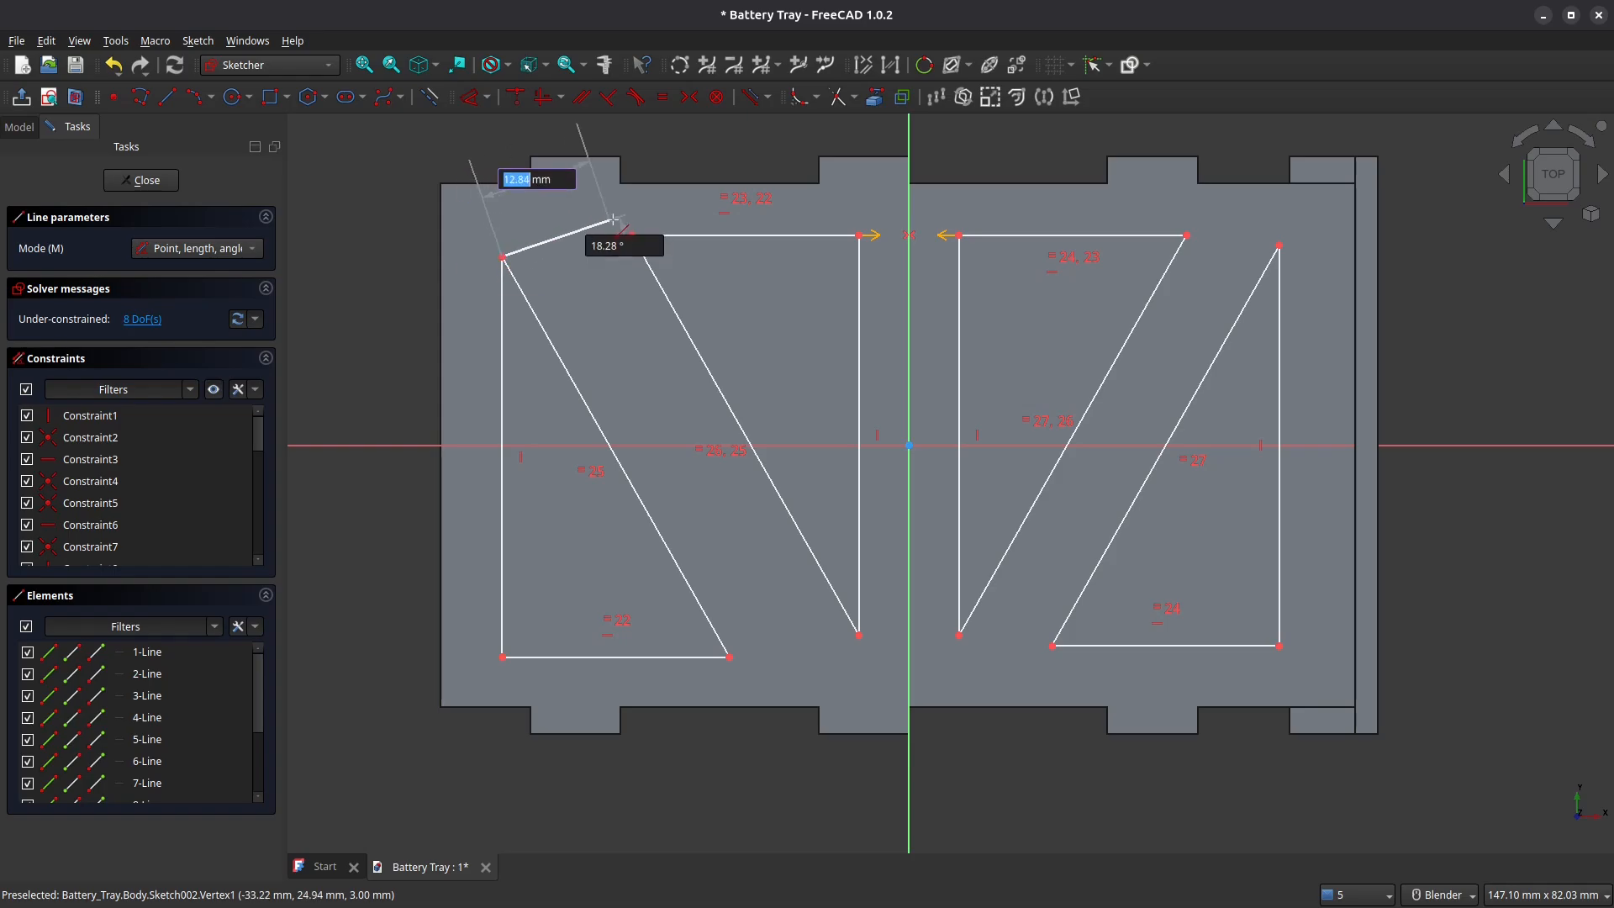
pyautogui.click(632, 235)
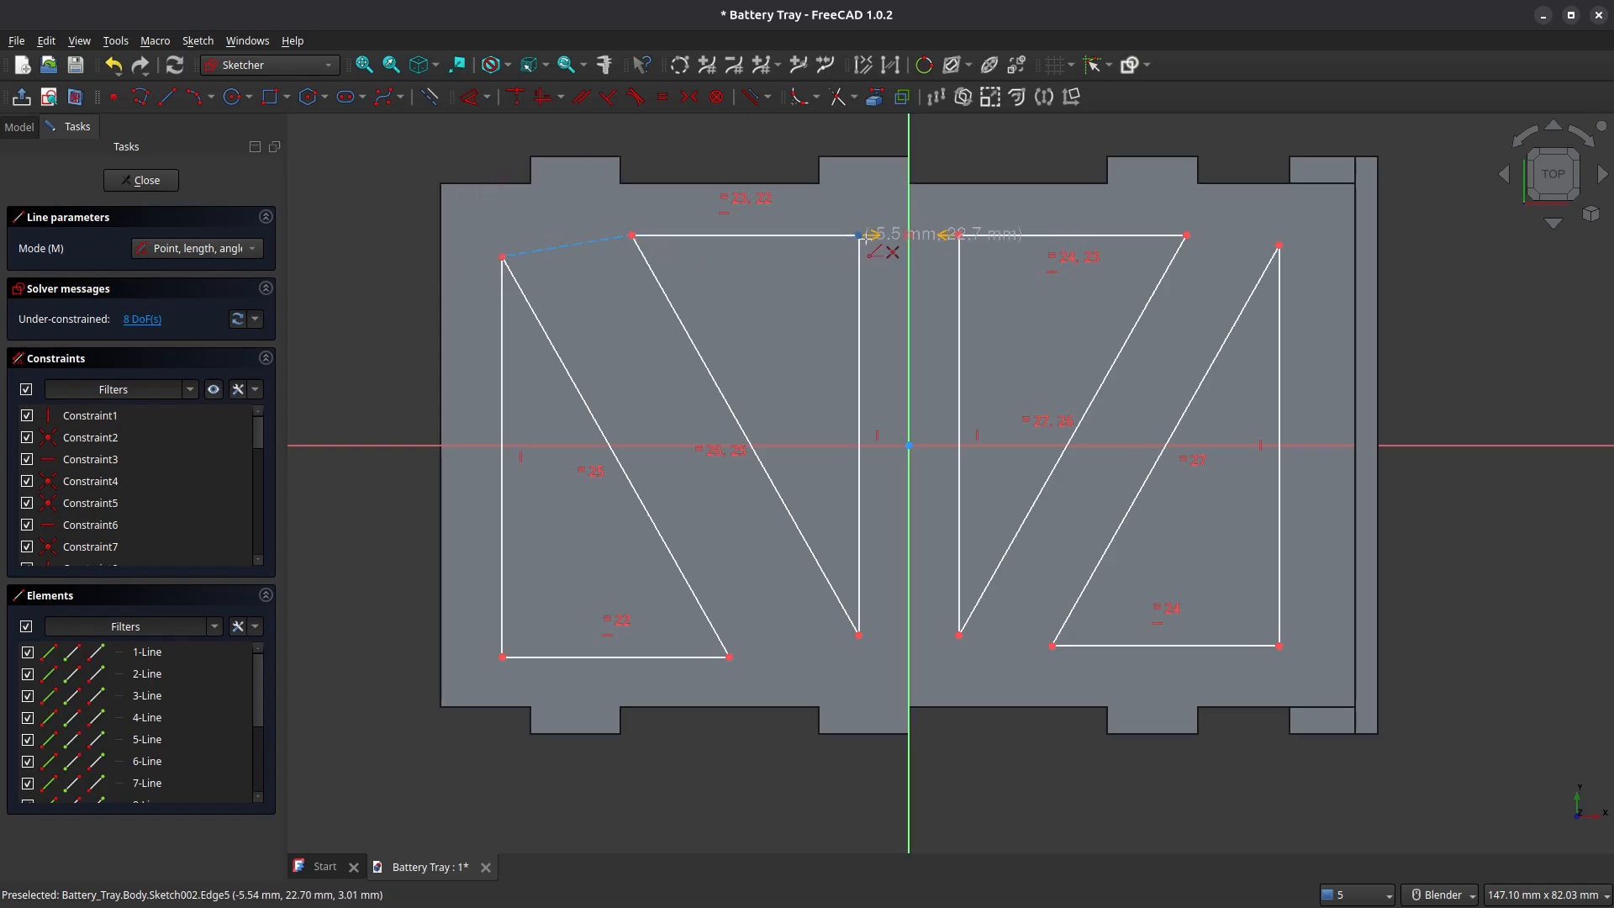
pyautogui.click(1005, 236)
pyautogui.click(1186, 235)
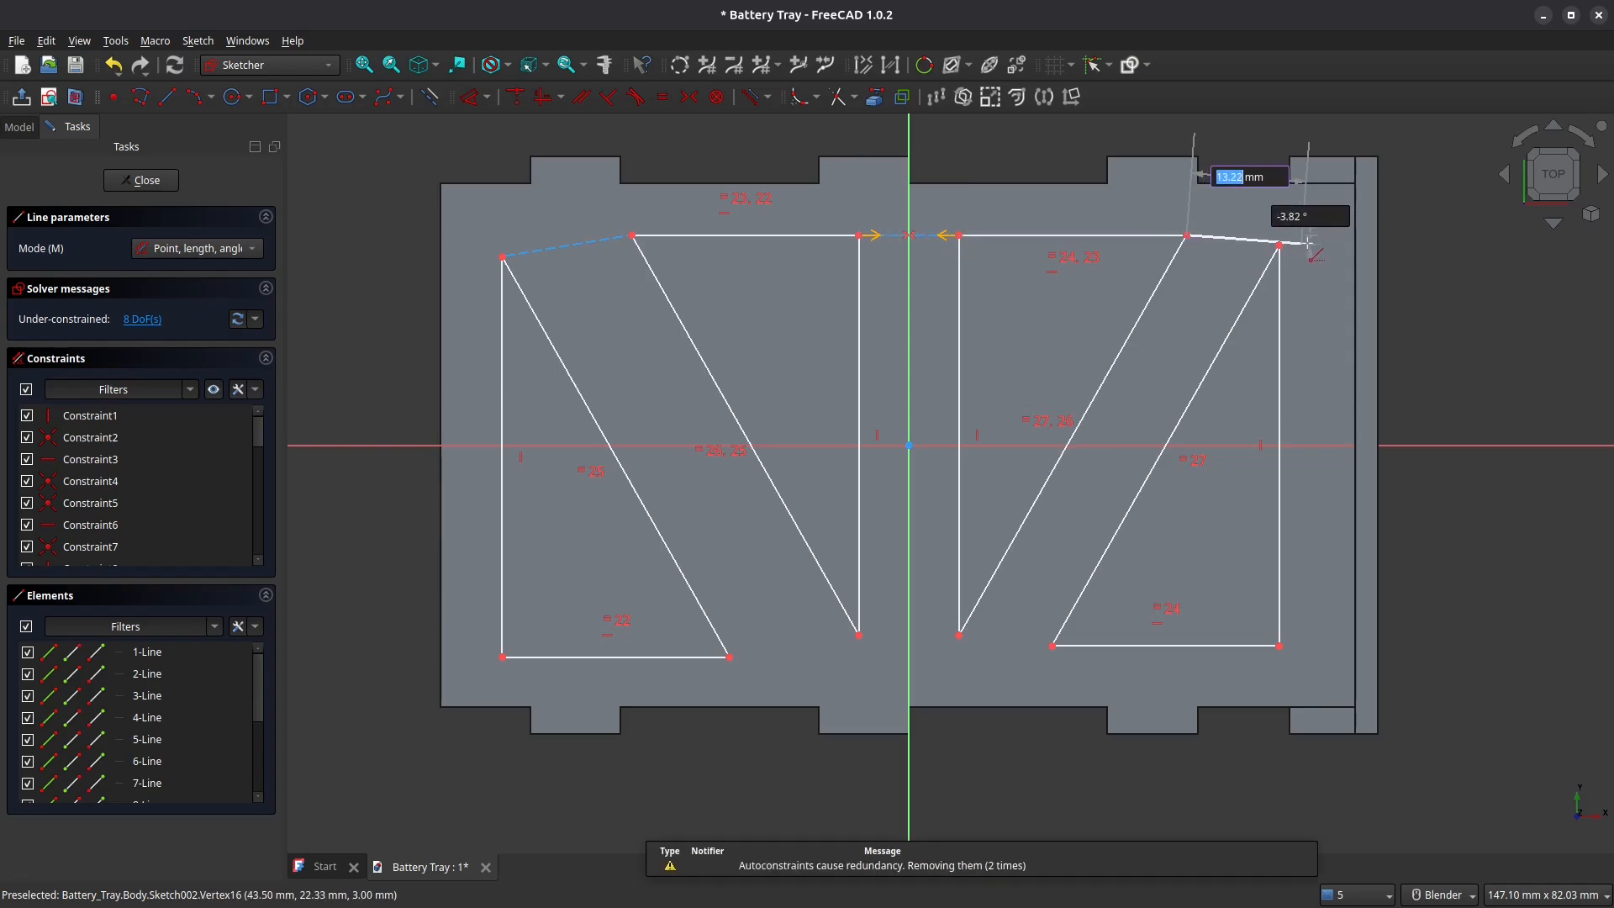
pyautogui.click(1280, 245)
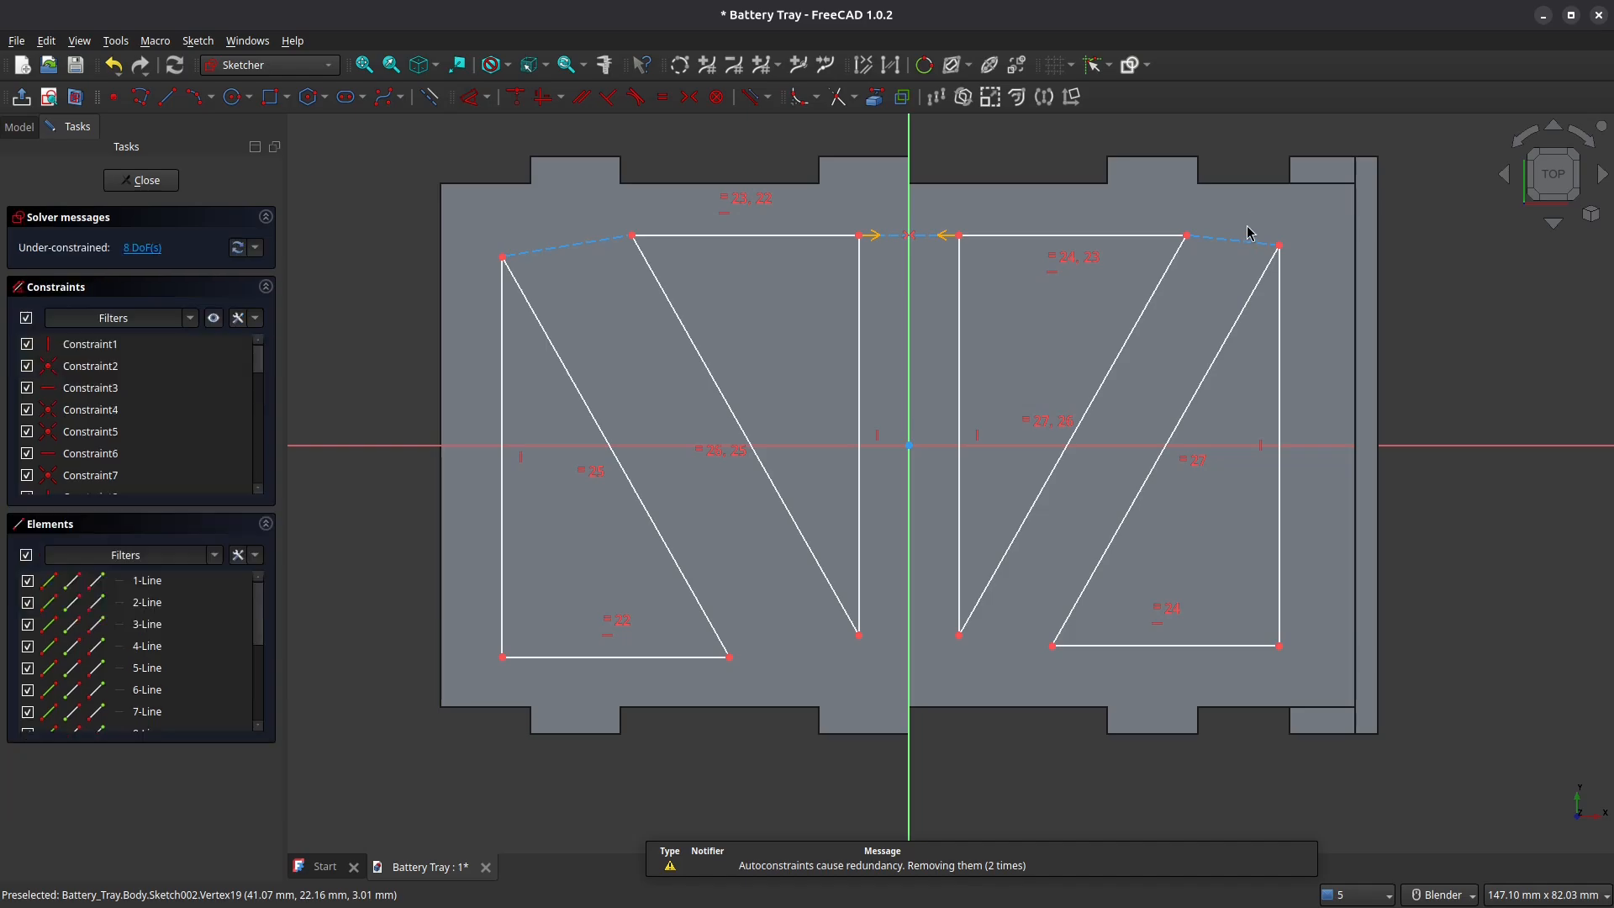
# Constrain the two outer construction lines horizontal and make all three bridging lines equal in length
pyautogui.click(1237, 241)
pyautogui.click(569, 246)
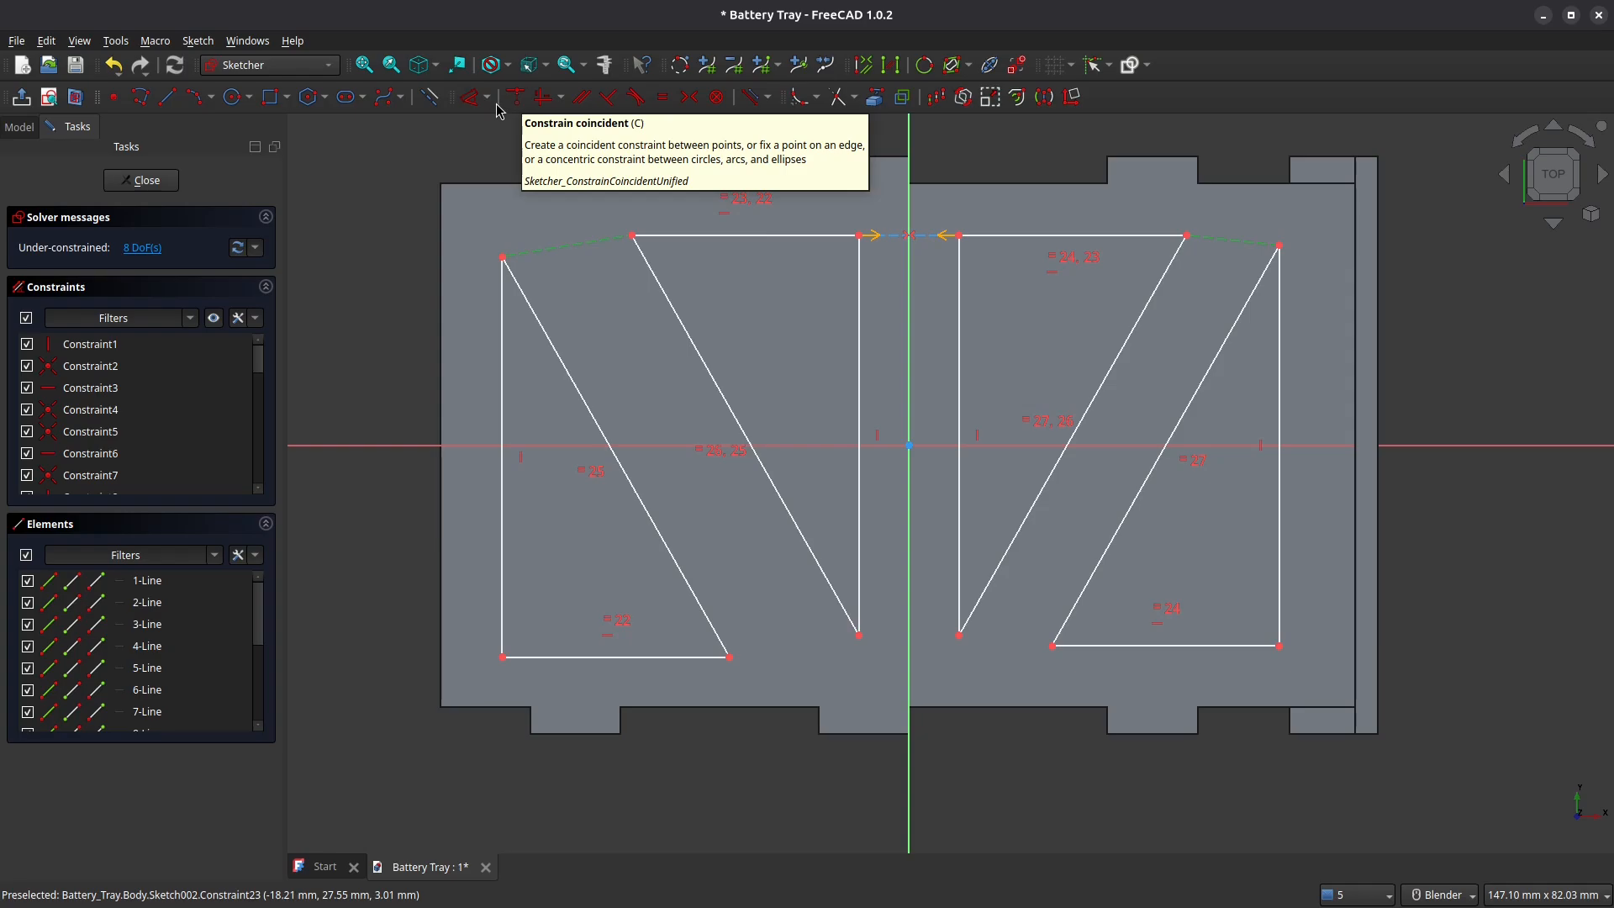
pyautogui.click(537, 95)
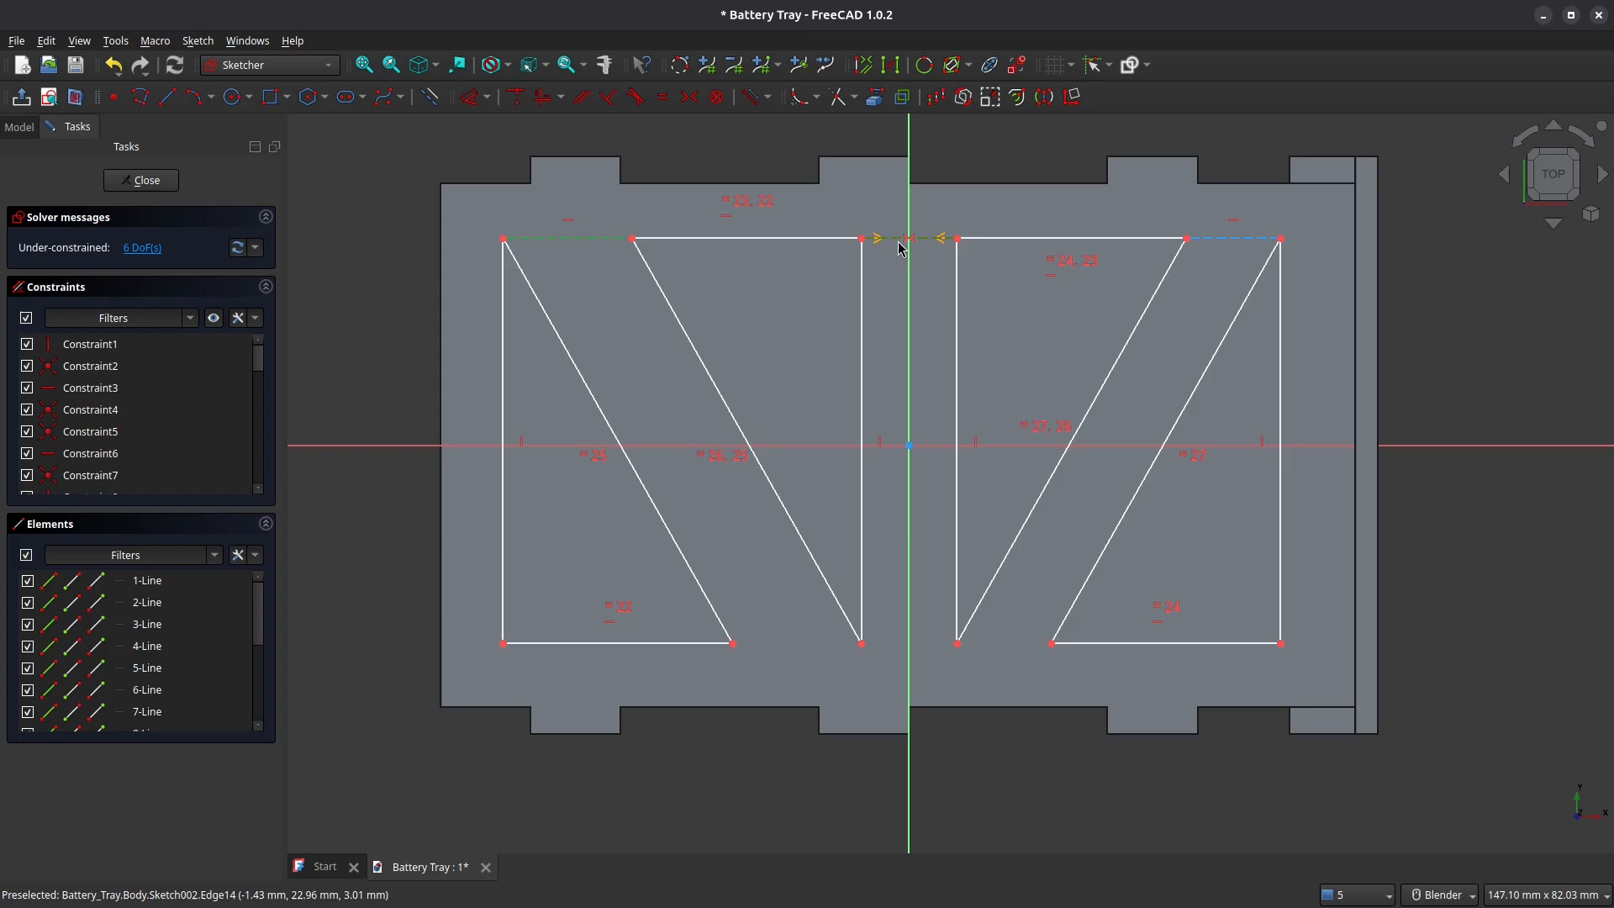
pyautogui.click(1241, 244)
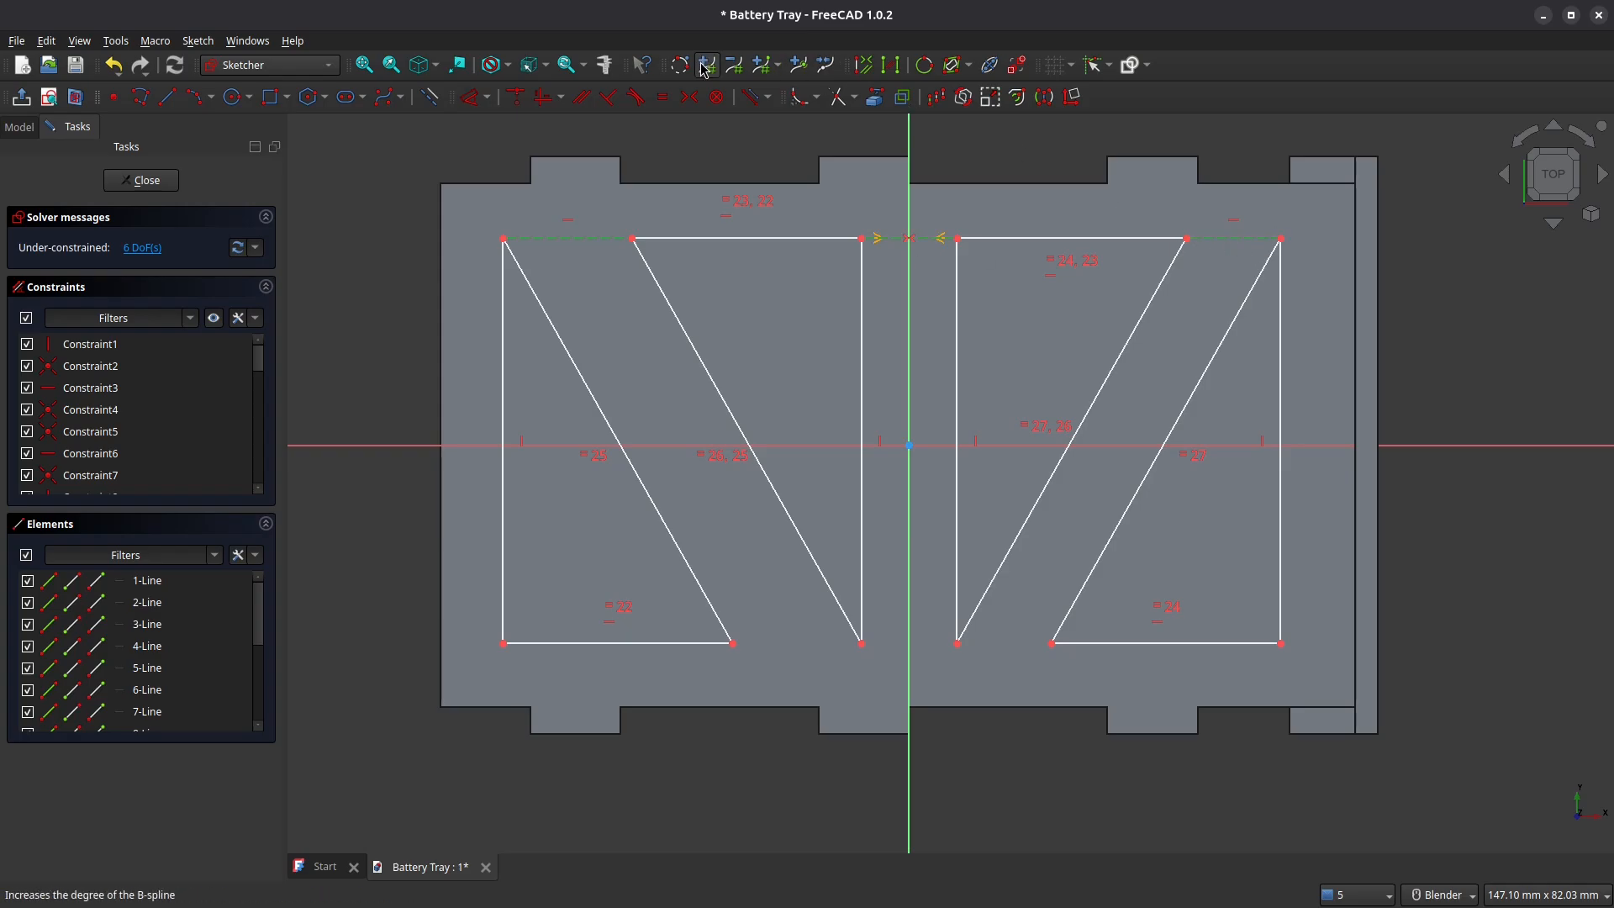
pyautogui.click(663, 96)
# Dimension the construction line between the upper corners of the two triangles farthest from the end wall to 5 mm
pyautogui.press('d')
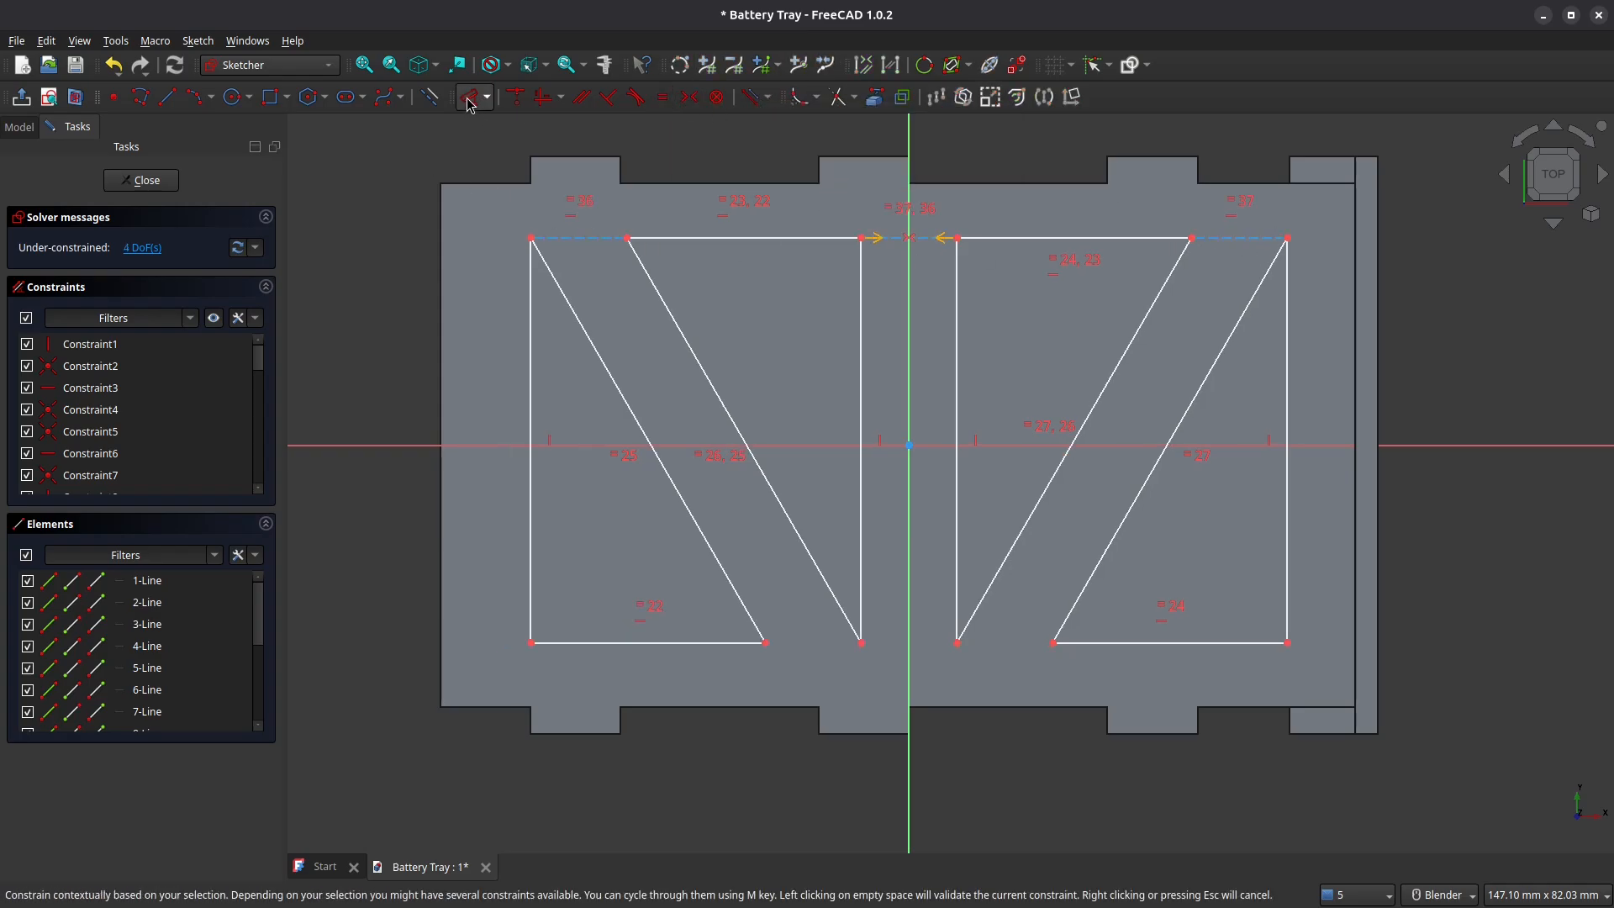
pyautogui.click(586, 240)
pyautogui.click(573, 173)
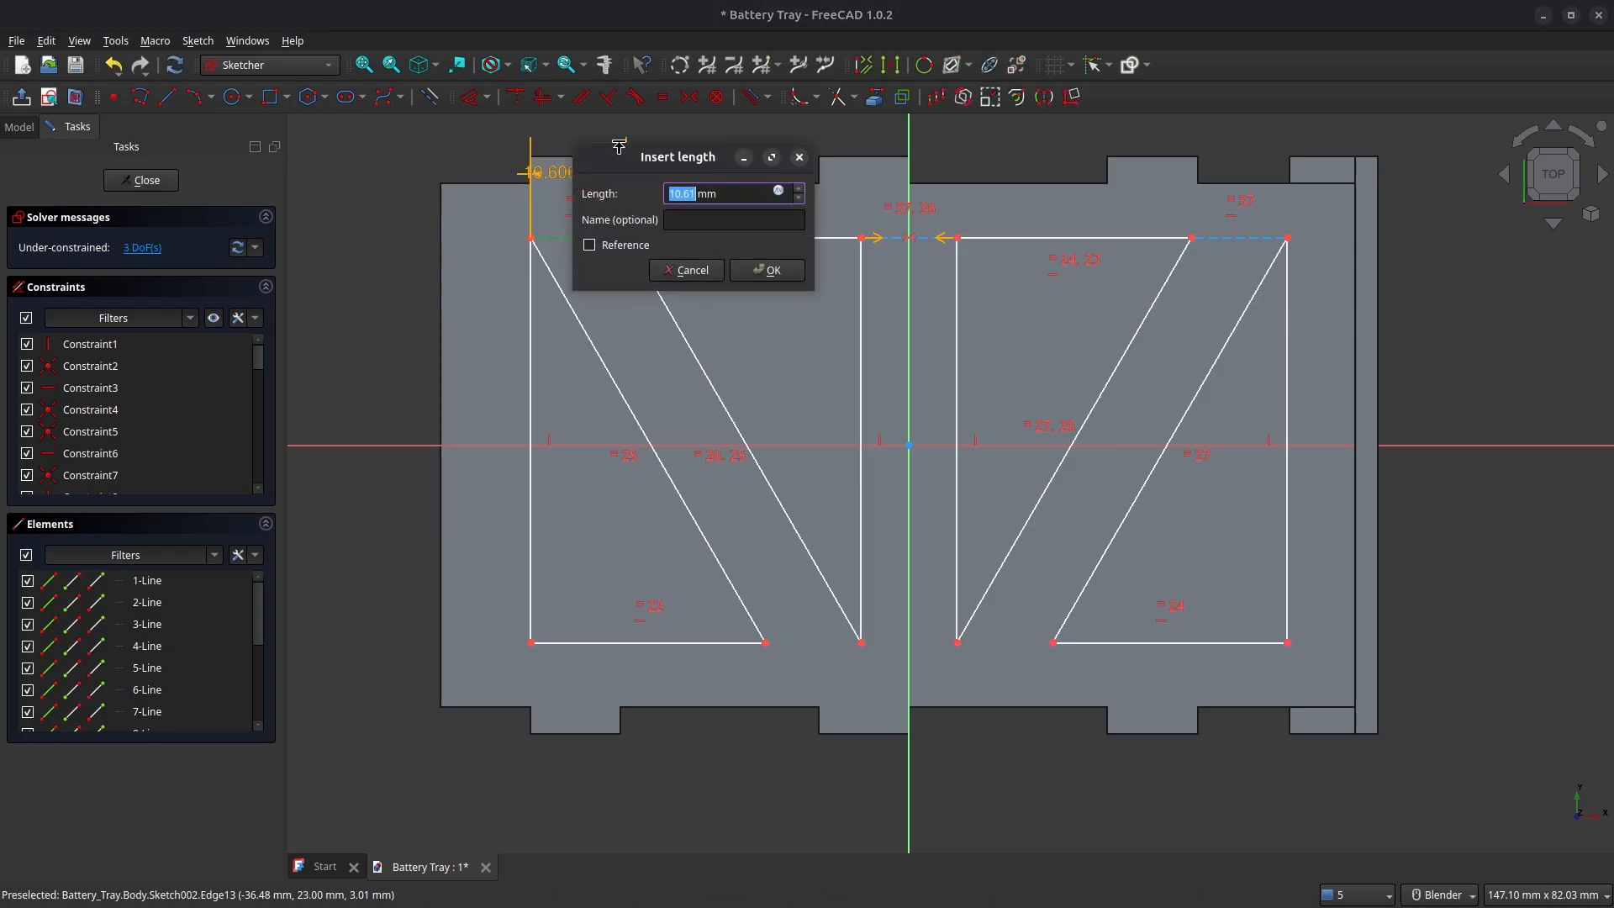
pyautogui.write('5')
pyautogui.press('Return')
pyautogui.press('Escape')
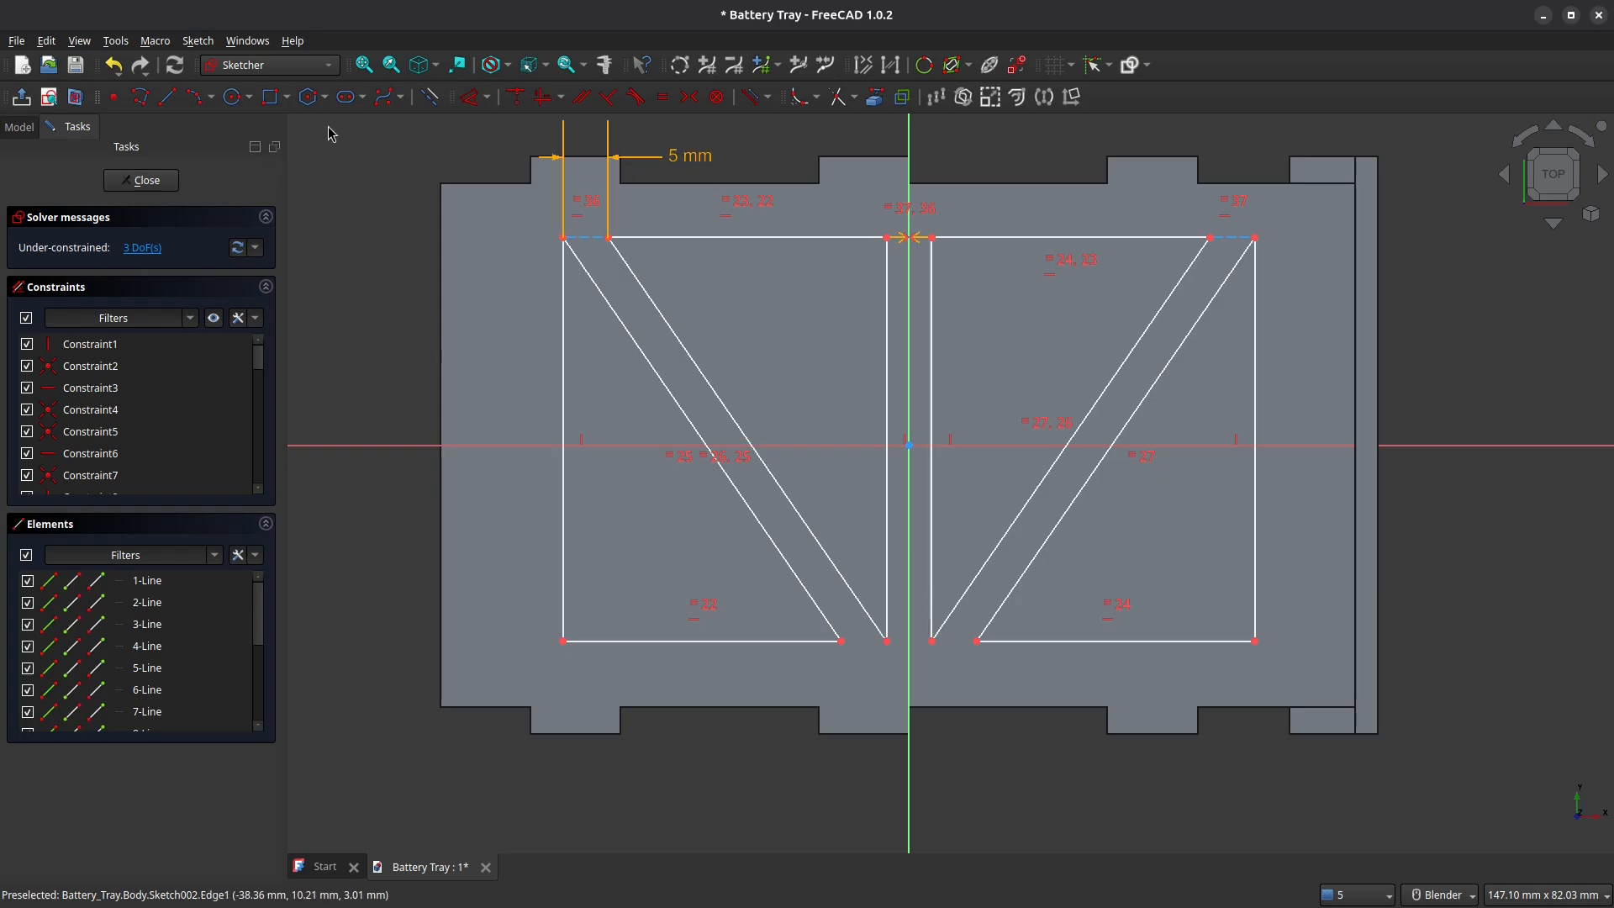
# Set the length of the vertical outer side of the triangle farthest from the end wall to 44 mm
pyautogui.click(470, 96)
pyautogui.click(563, 400)
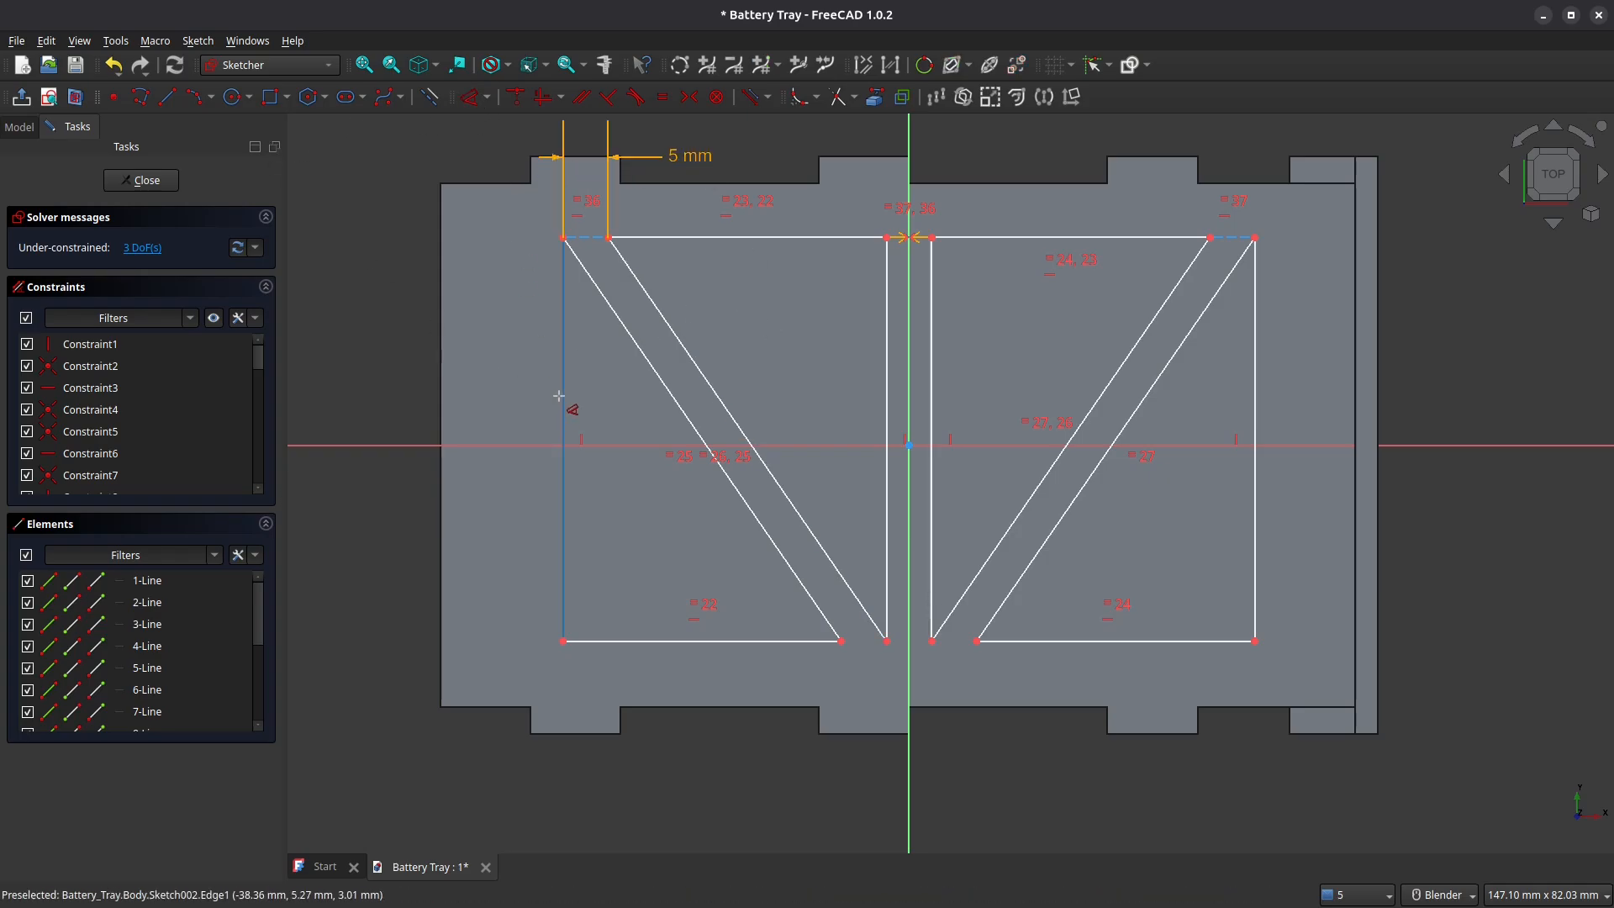
pyautogui.click(517, 381)
pyautogui.write('4')
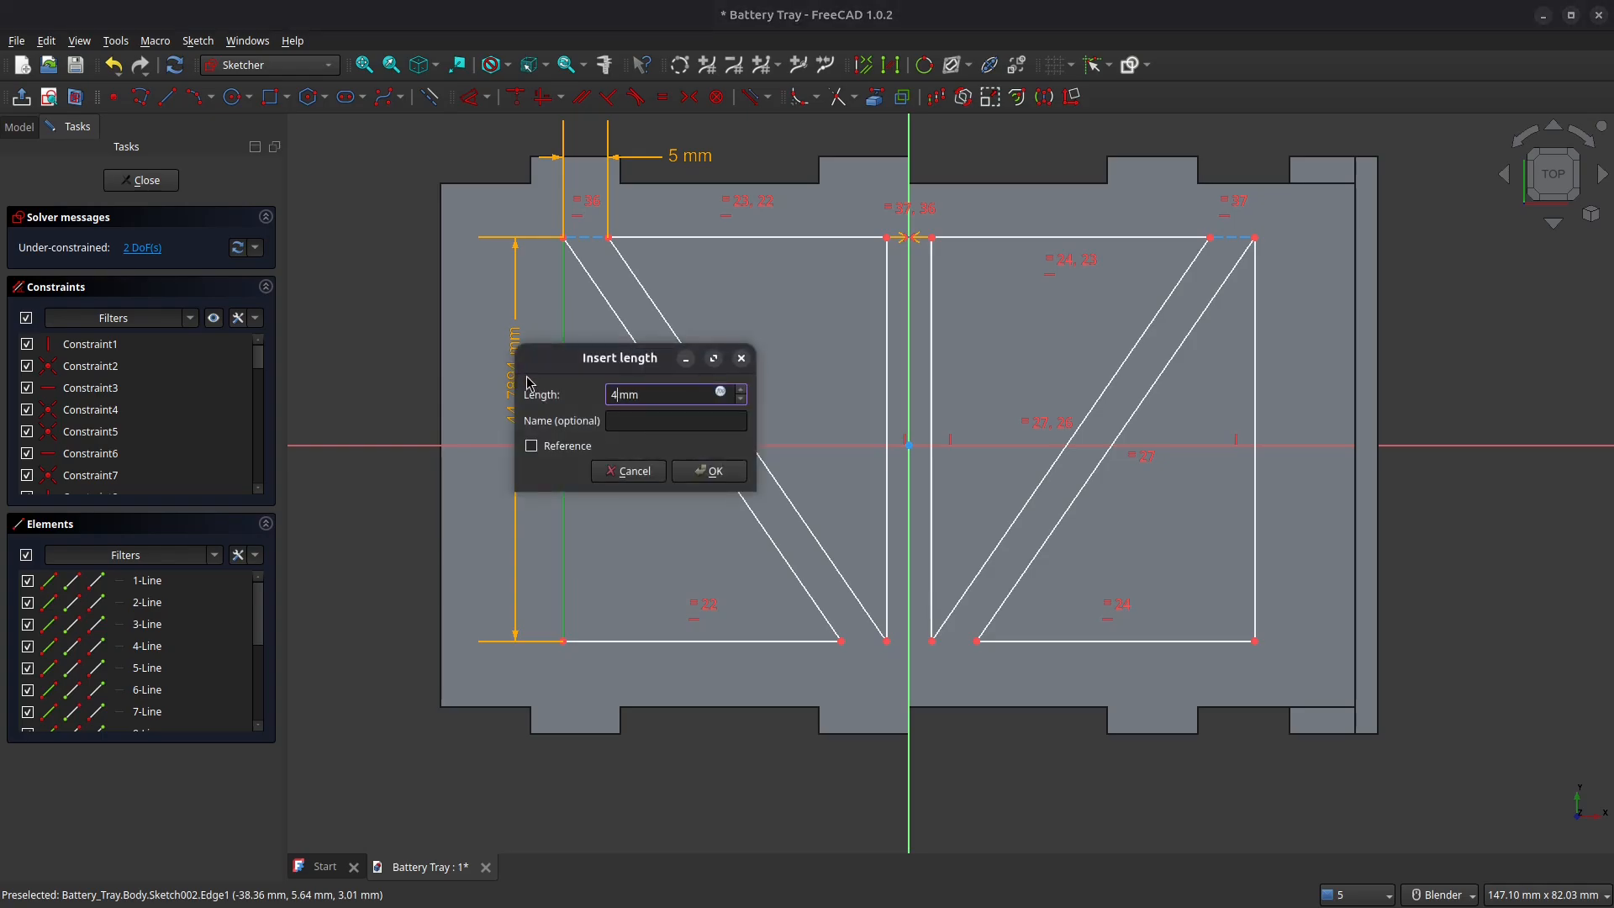
pyautogui.write('4')
pyautogui.press('Return')
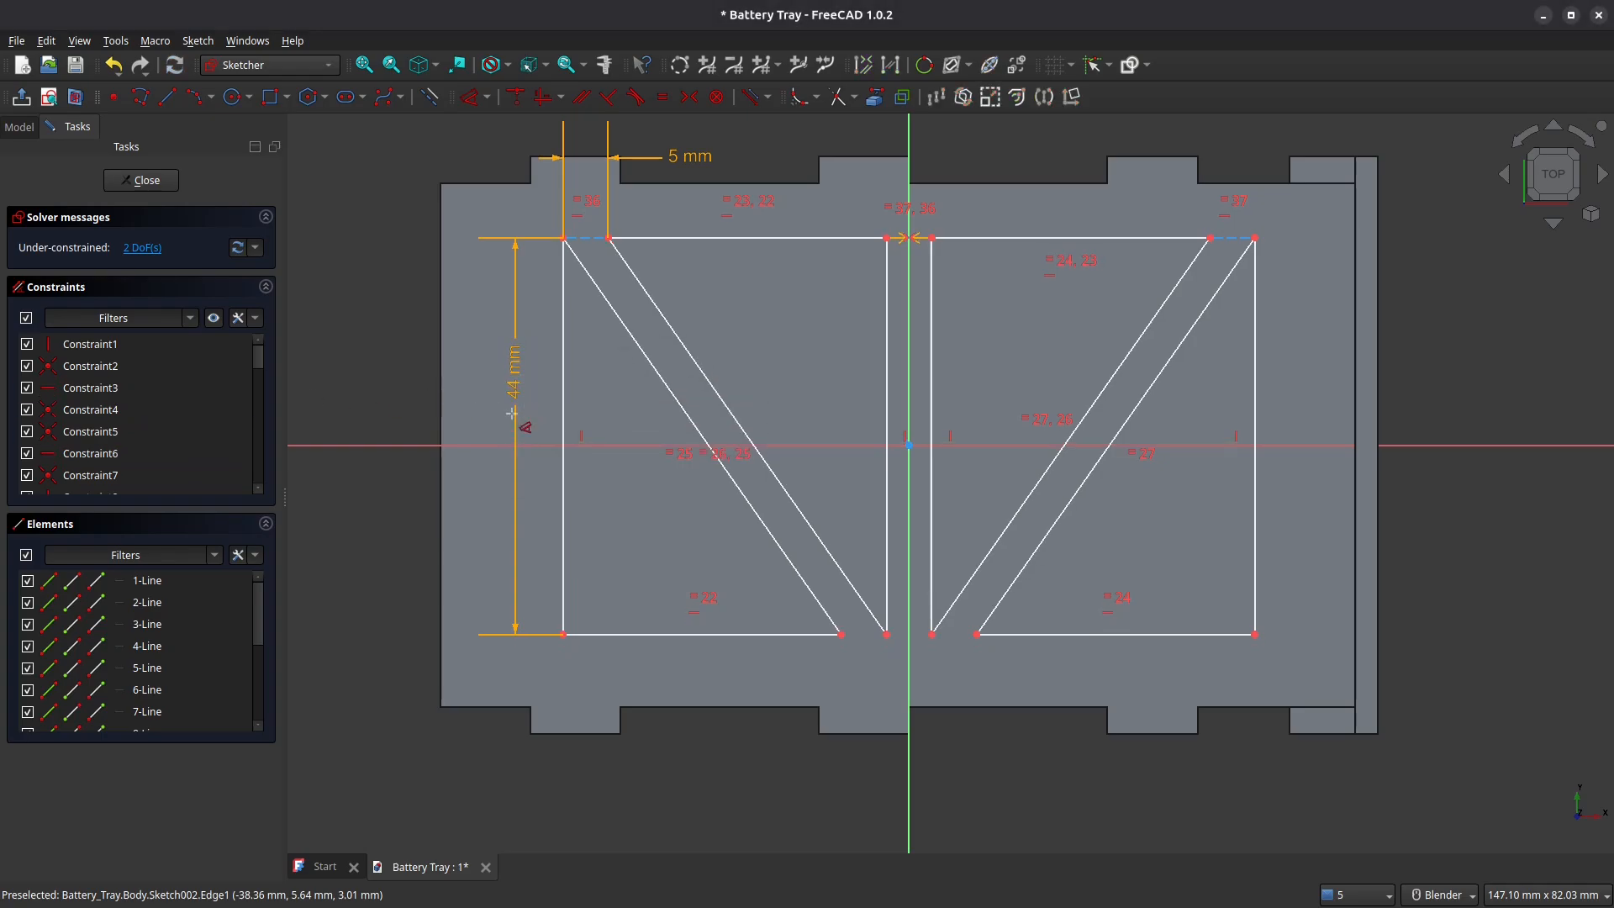
# Make the two endpoints of the 44 mm vertical side symmetric about the sketch's horizontal axis
pyautogui.click(563, 240)
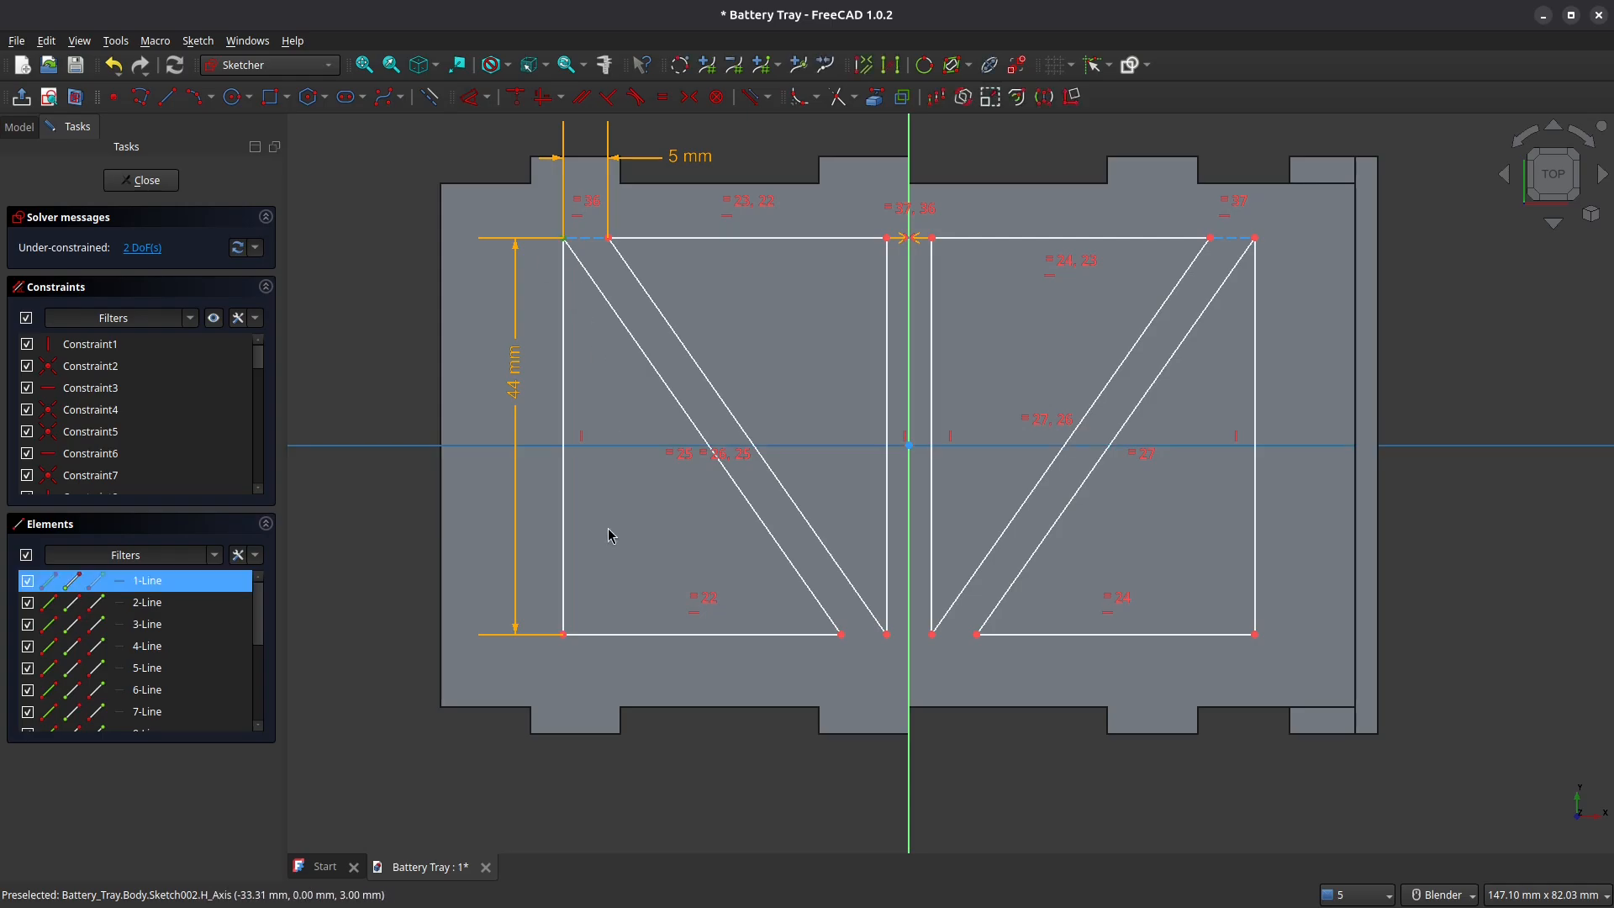
pyautogui.click(541, 446)
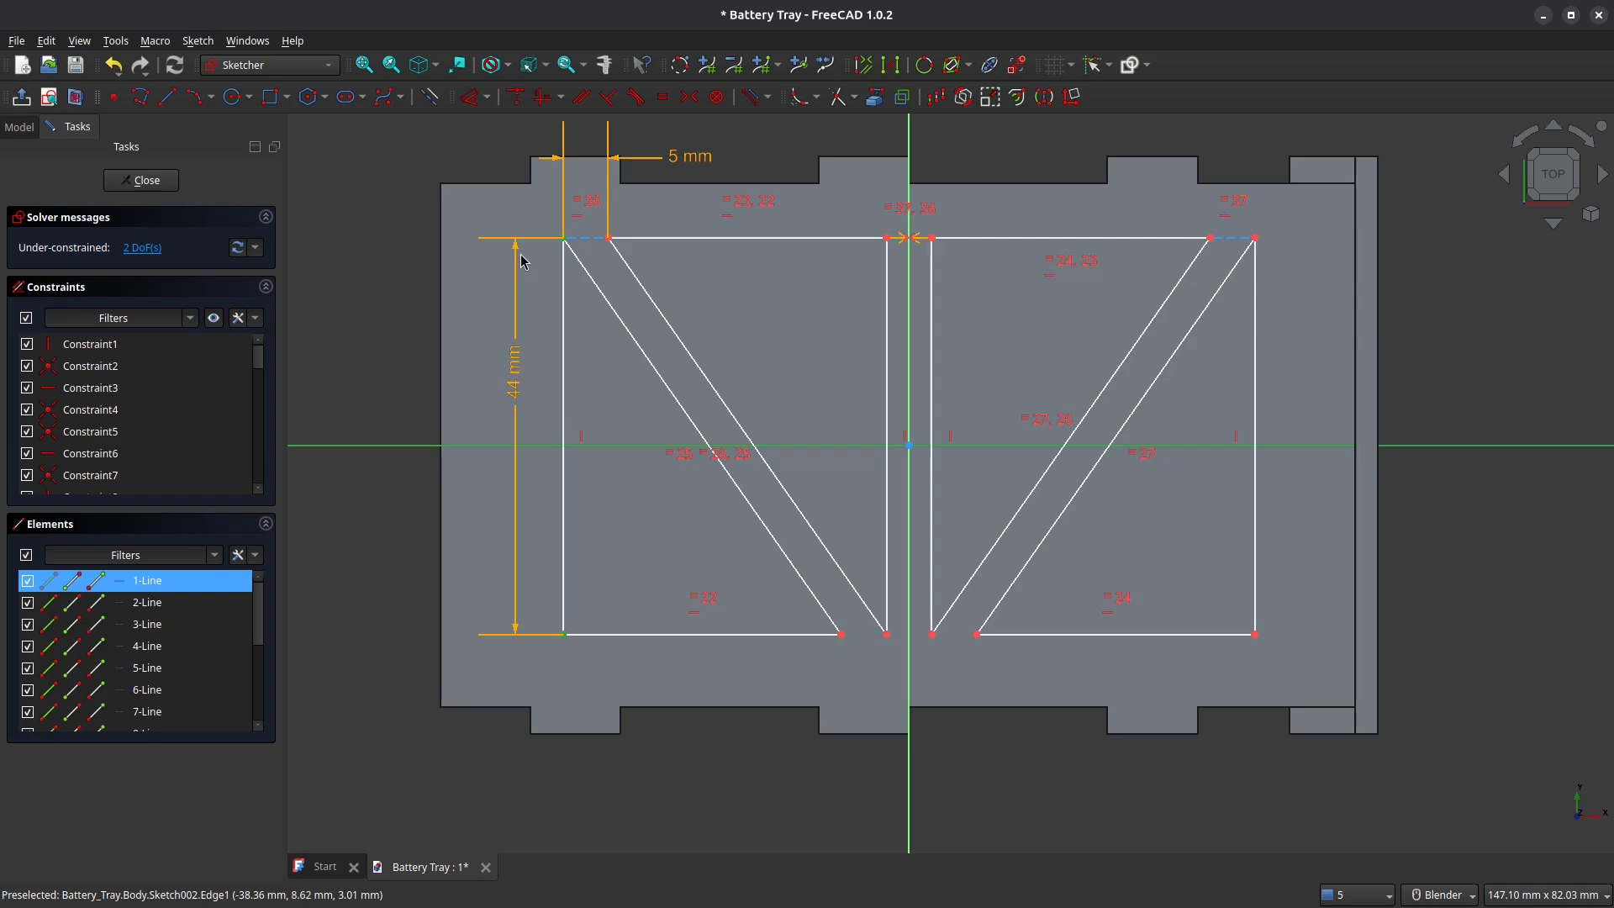
pyautogui.click(689, 97)
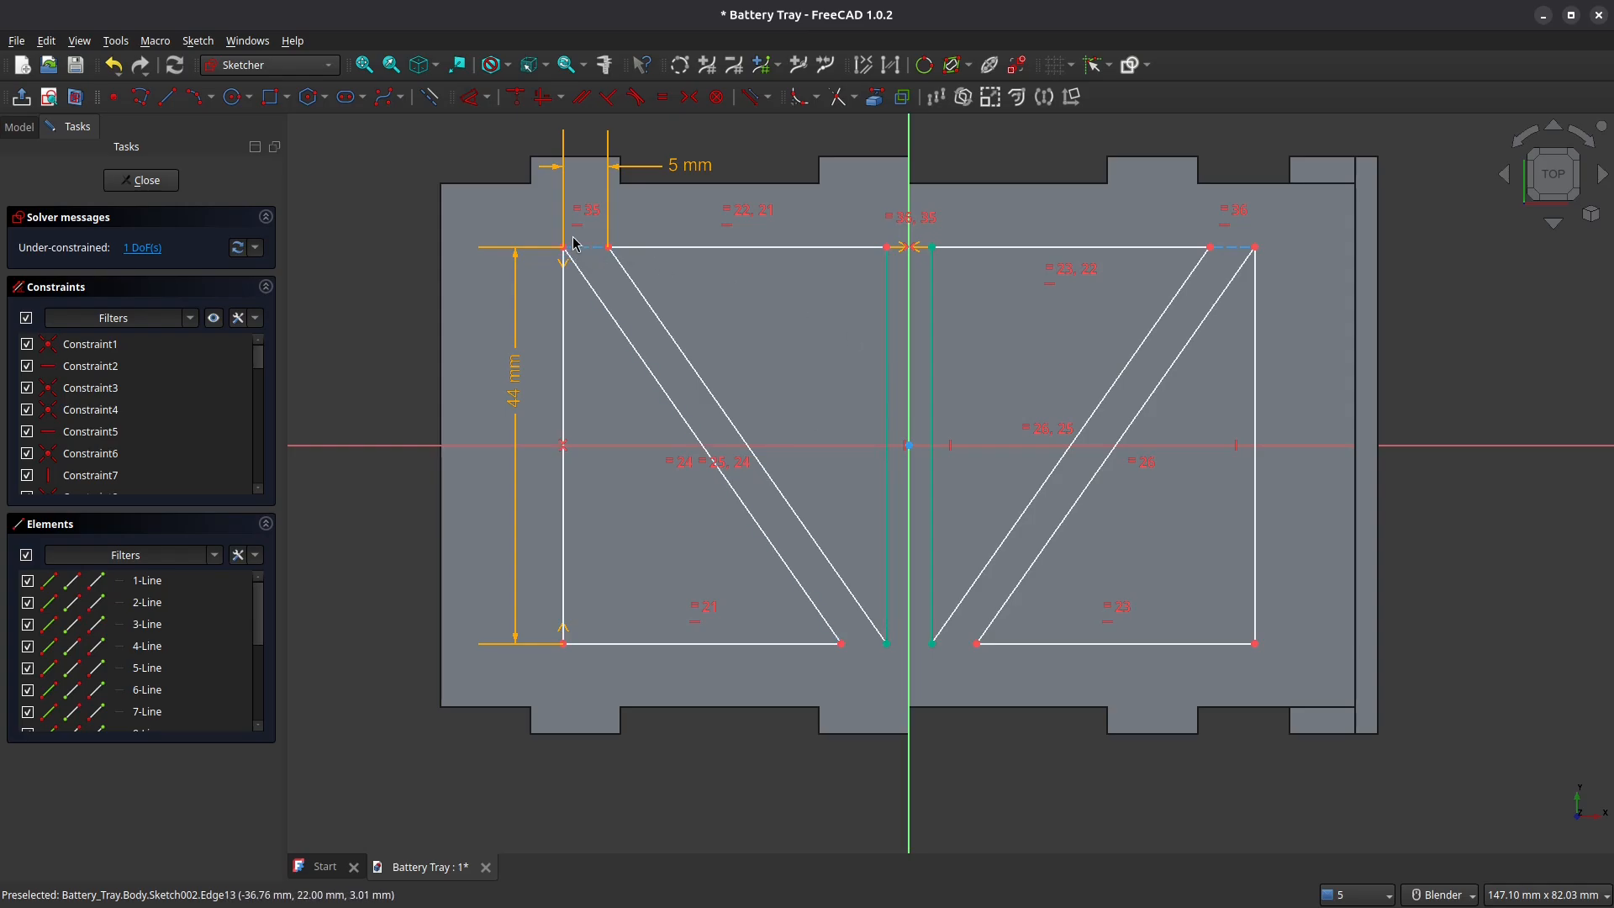
# Reference the base's end edge opposite the wall, set the 44 mm side 8 mm from it, and move the 44 mm label inside the pattern
pyautogui.moveTo(566, 332)
pyautogui.mouseDown()
pyautogui.moveTo(501, 328)
pyautogui.moveTo(520, 328)
pyautogui.mouseUp()
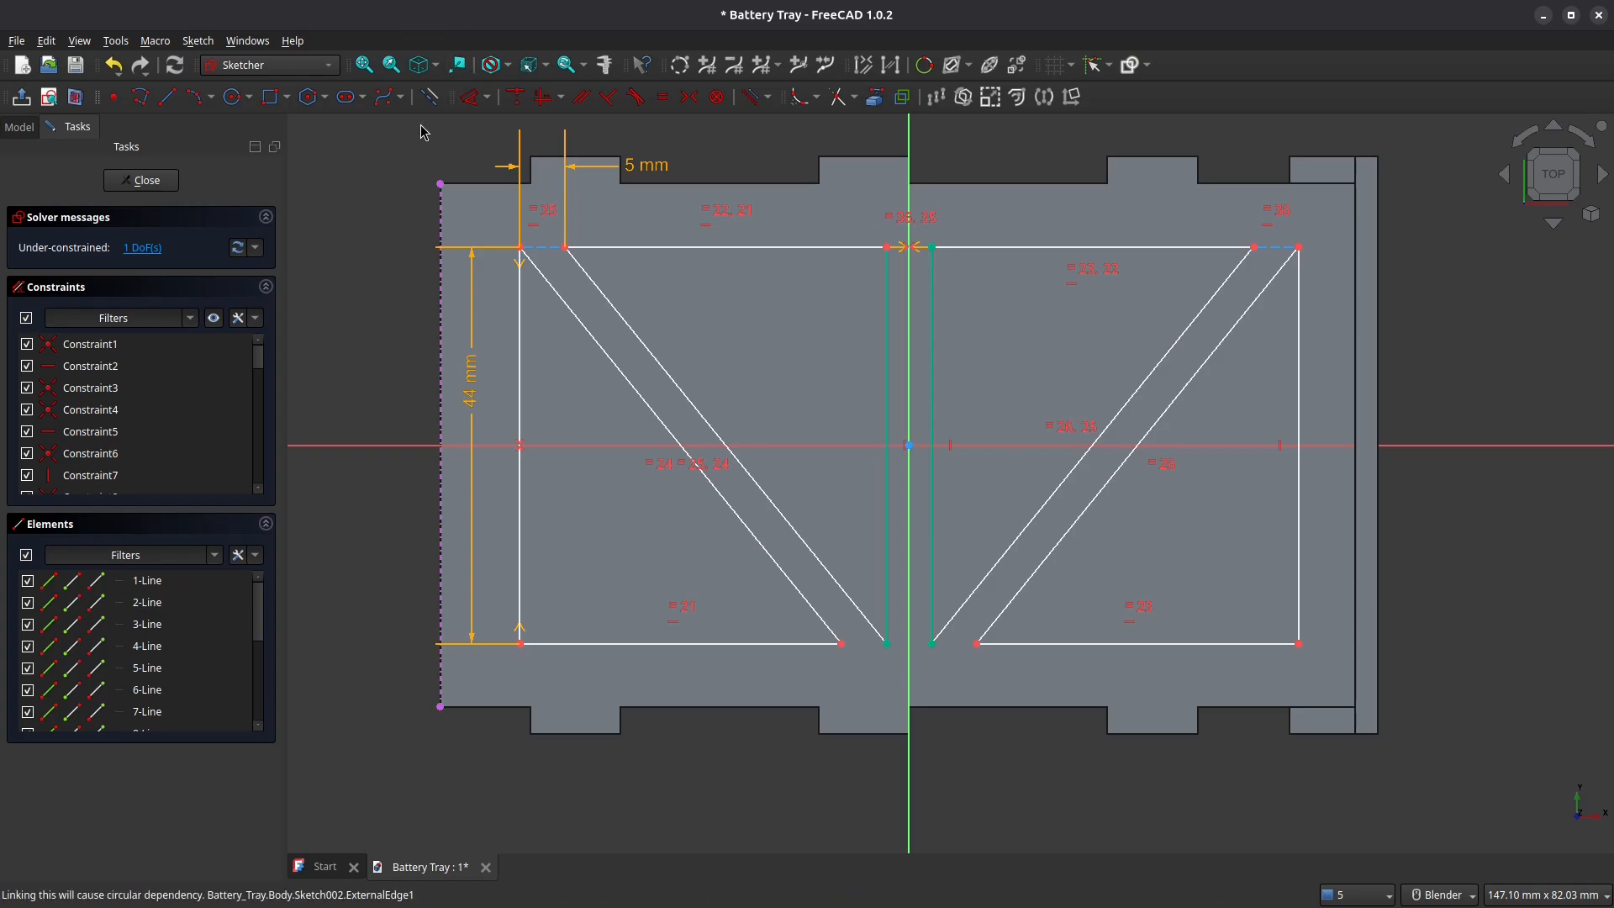
pyautogui.click(442, 335)
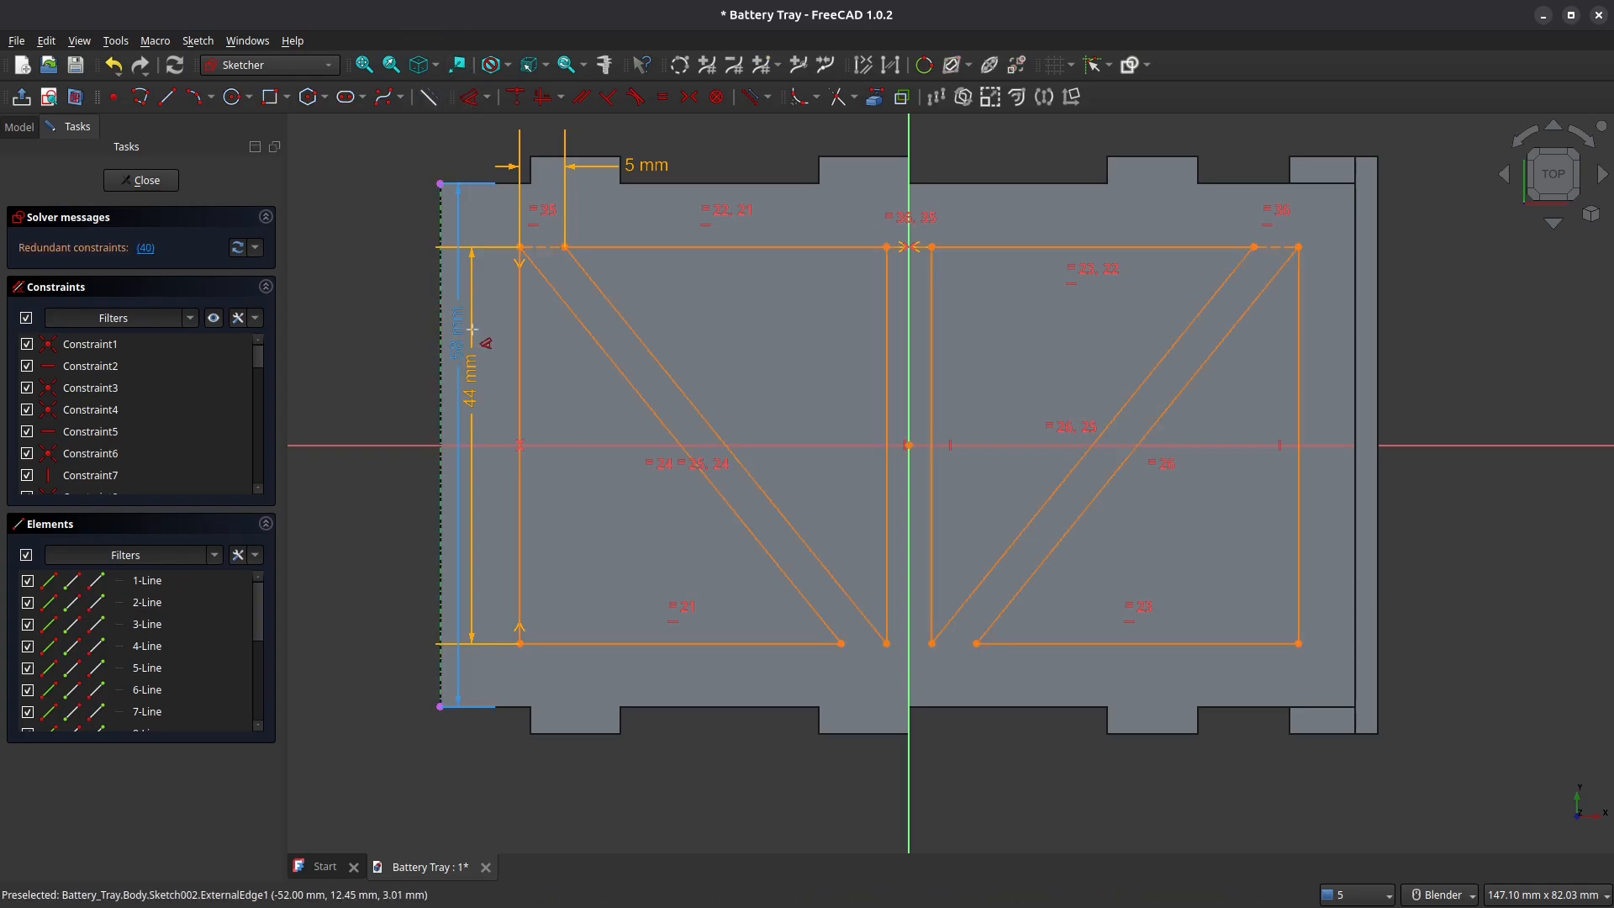
pyautogui.click(521, 338)
pyautogui.doubleClick(372, 313)
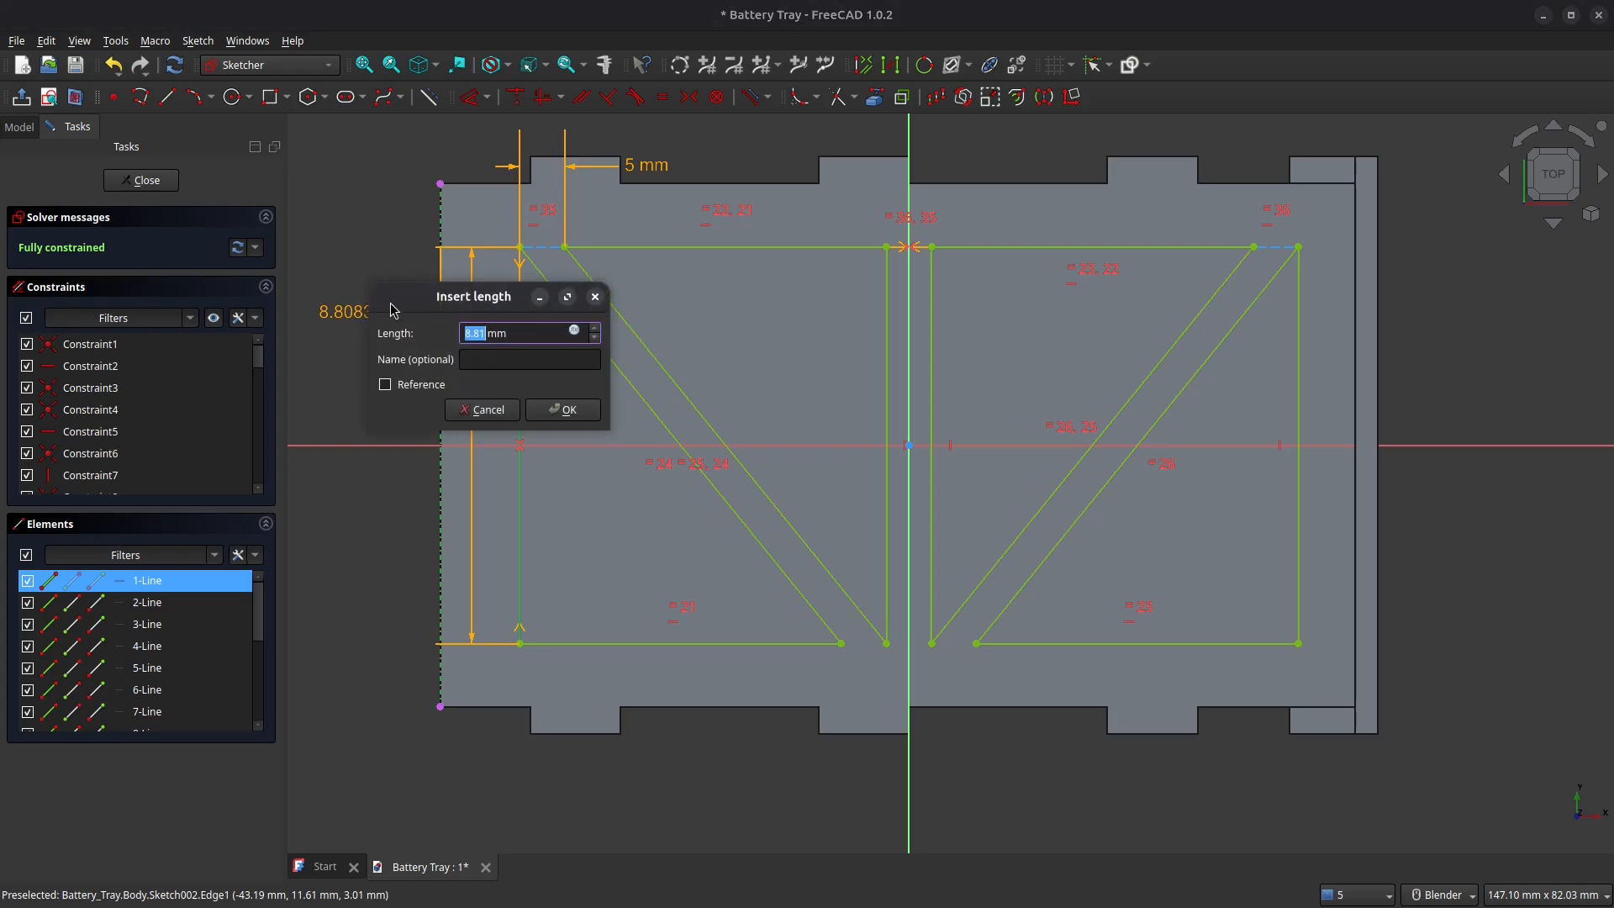
pyautogui.press('Return')
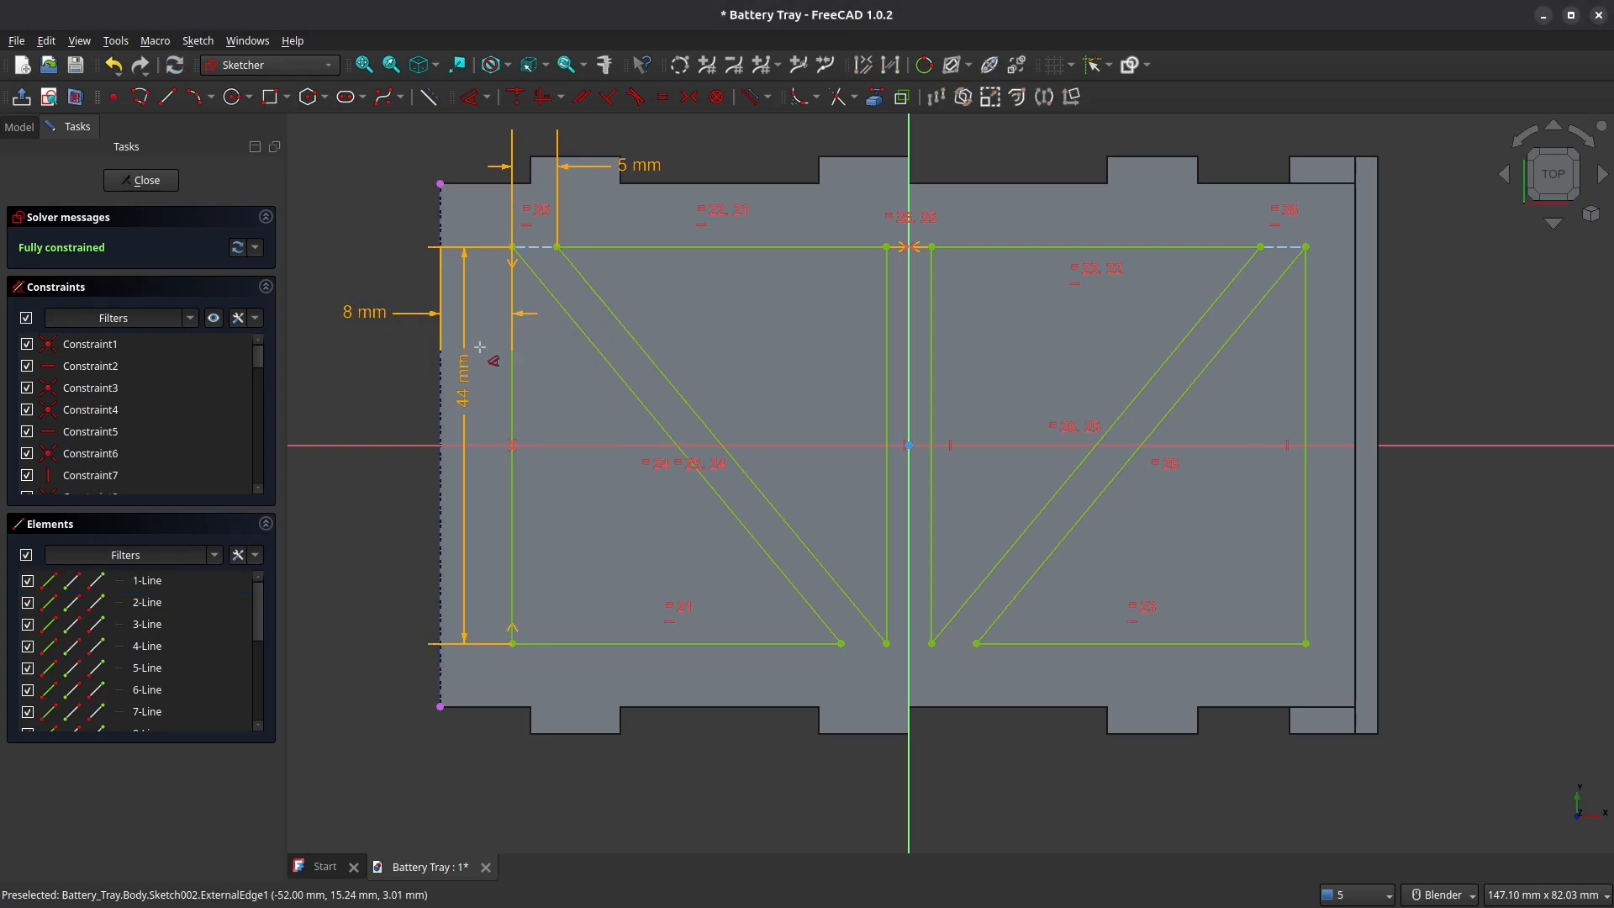
pyautogui.moveTo(454, 387); pyautogui.dragTo(591, 404)
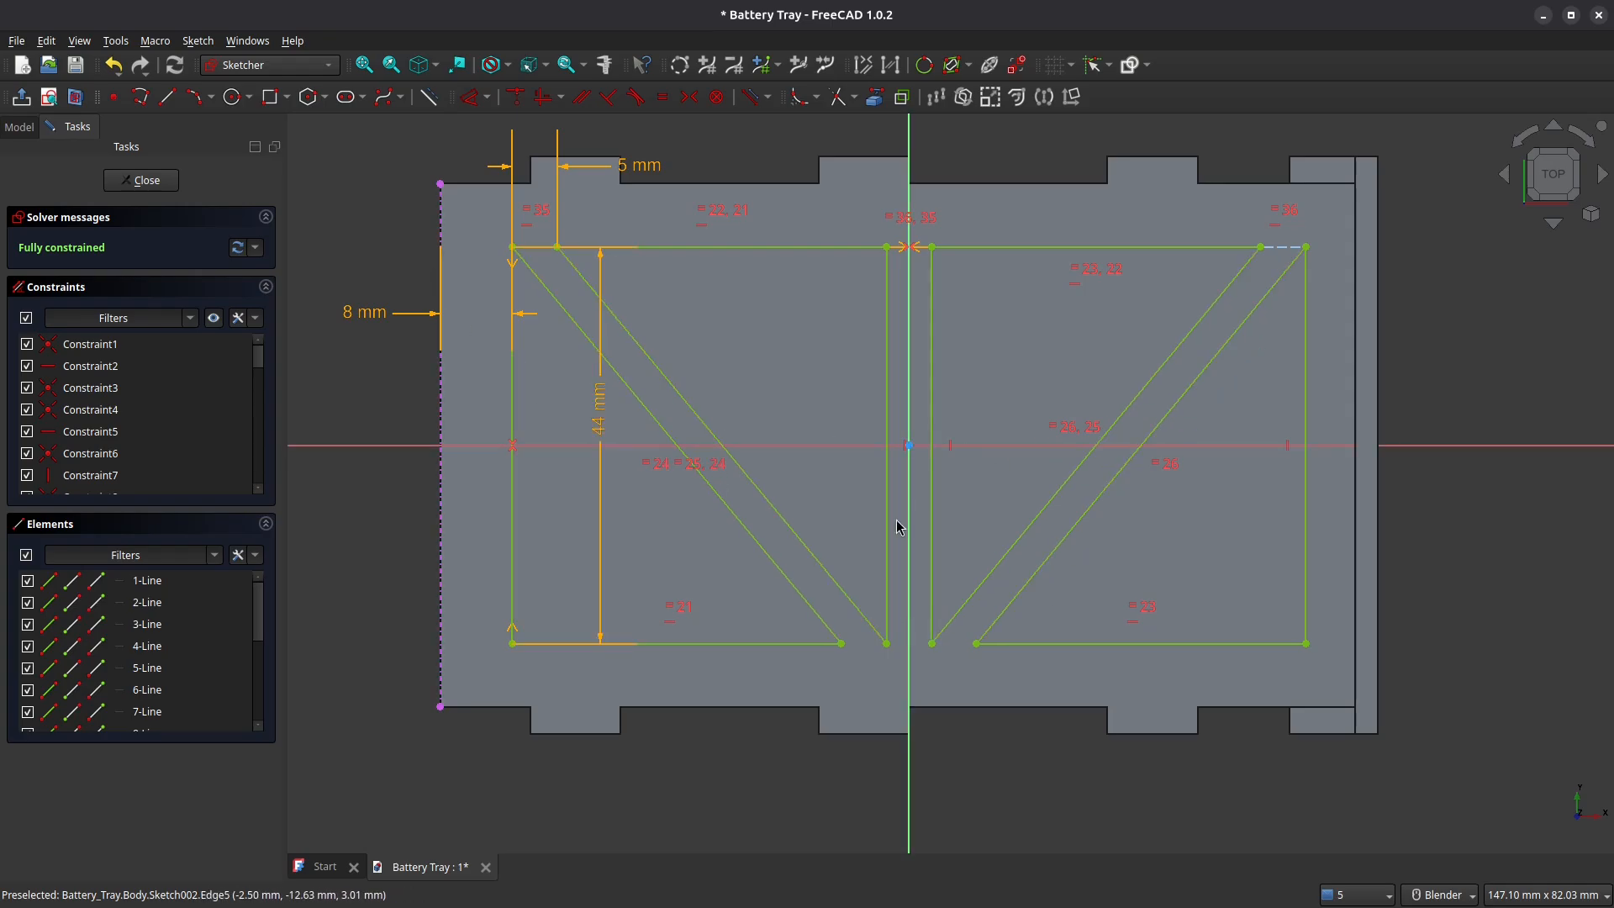
# Close the triangle sketch and cut it through the base as a 5 mm deep pocket
pyautogui.click(152, 188)
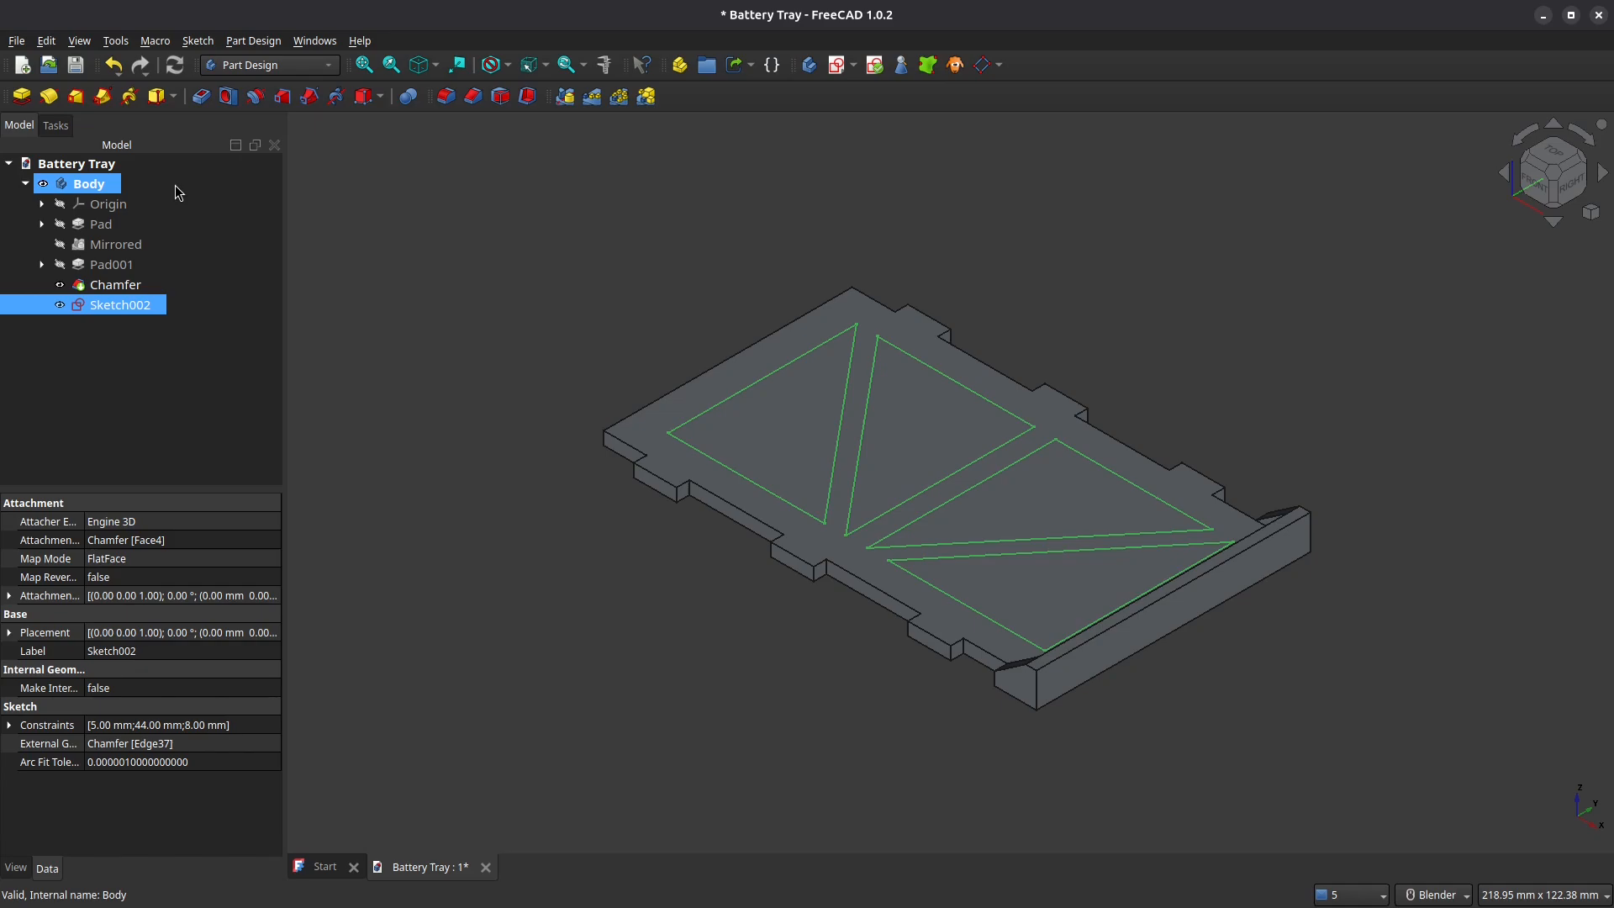
pyautogui.click(201, 96)
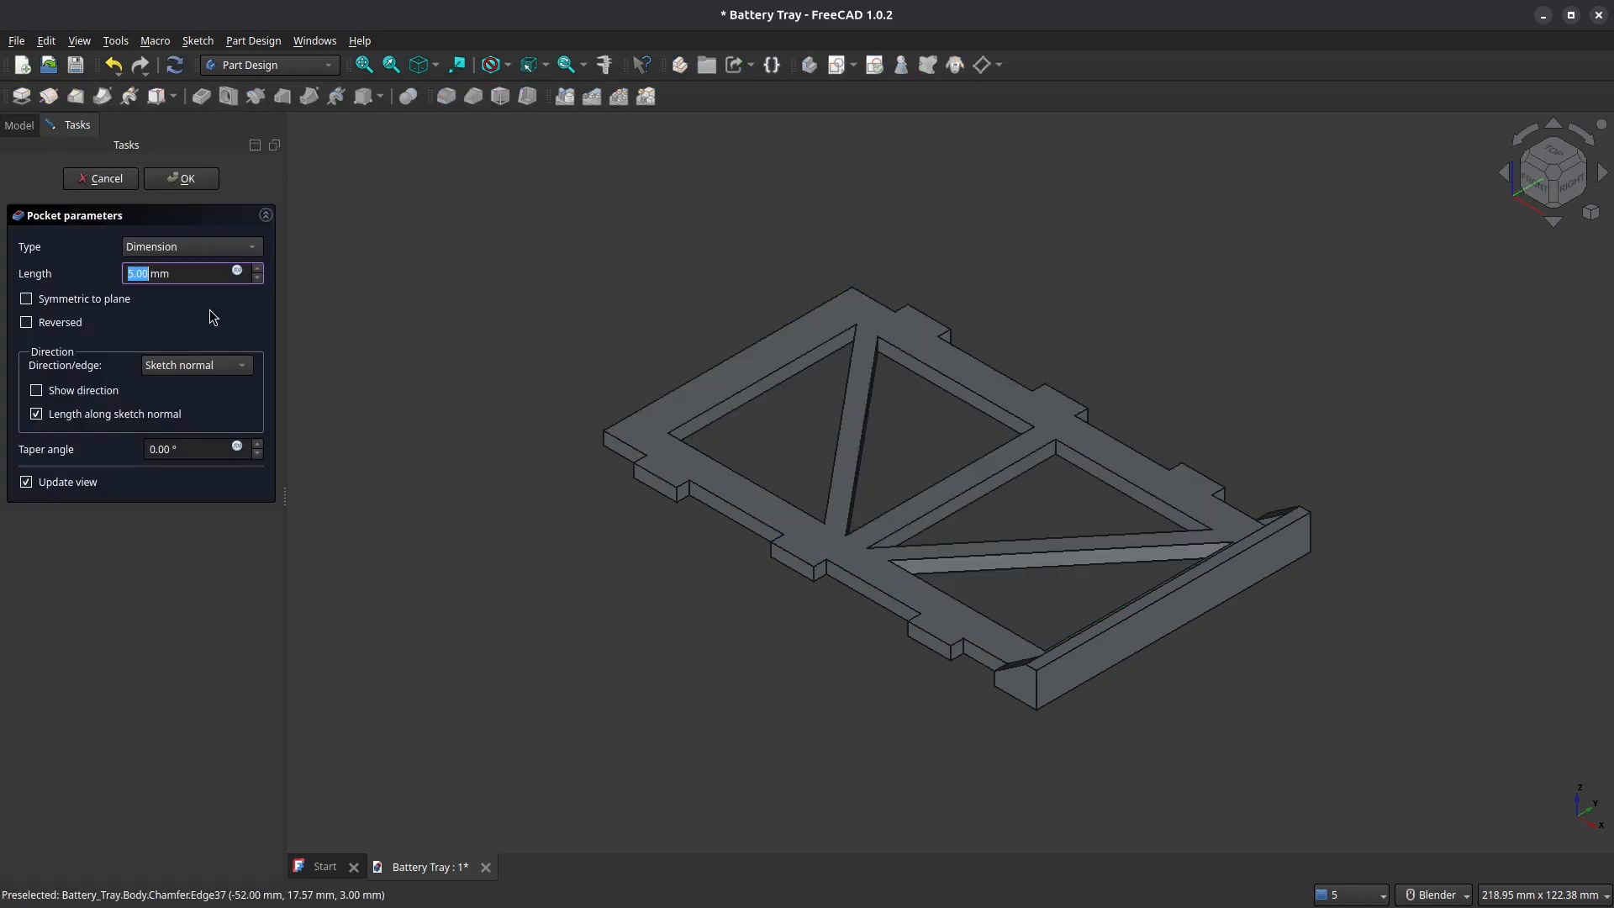
pyautogui.click(187, 179)
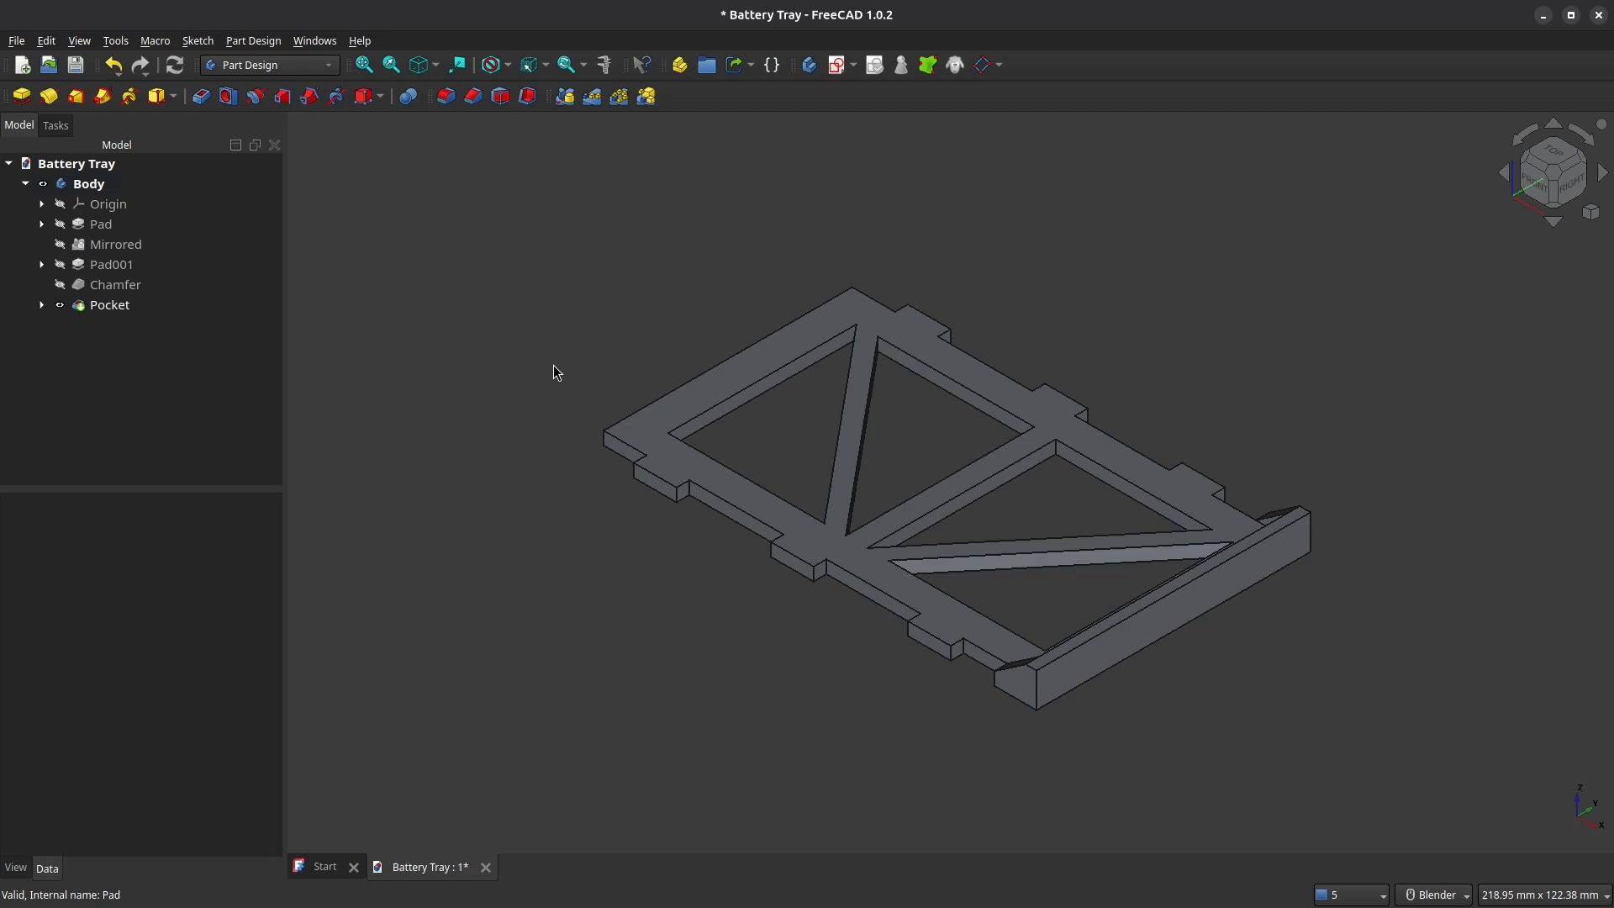
# Start a sketch on the base's narrow end face opposite the wall and project its lower edge as external geometry
pyautogui.click(1603, 130)
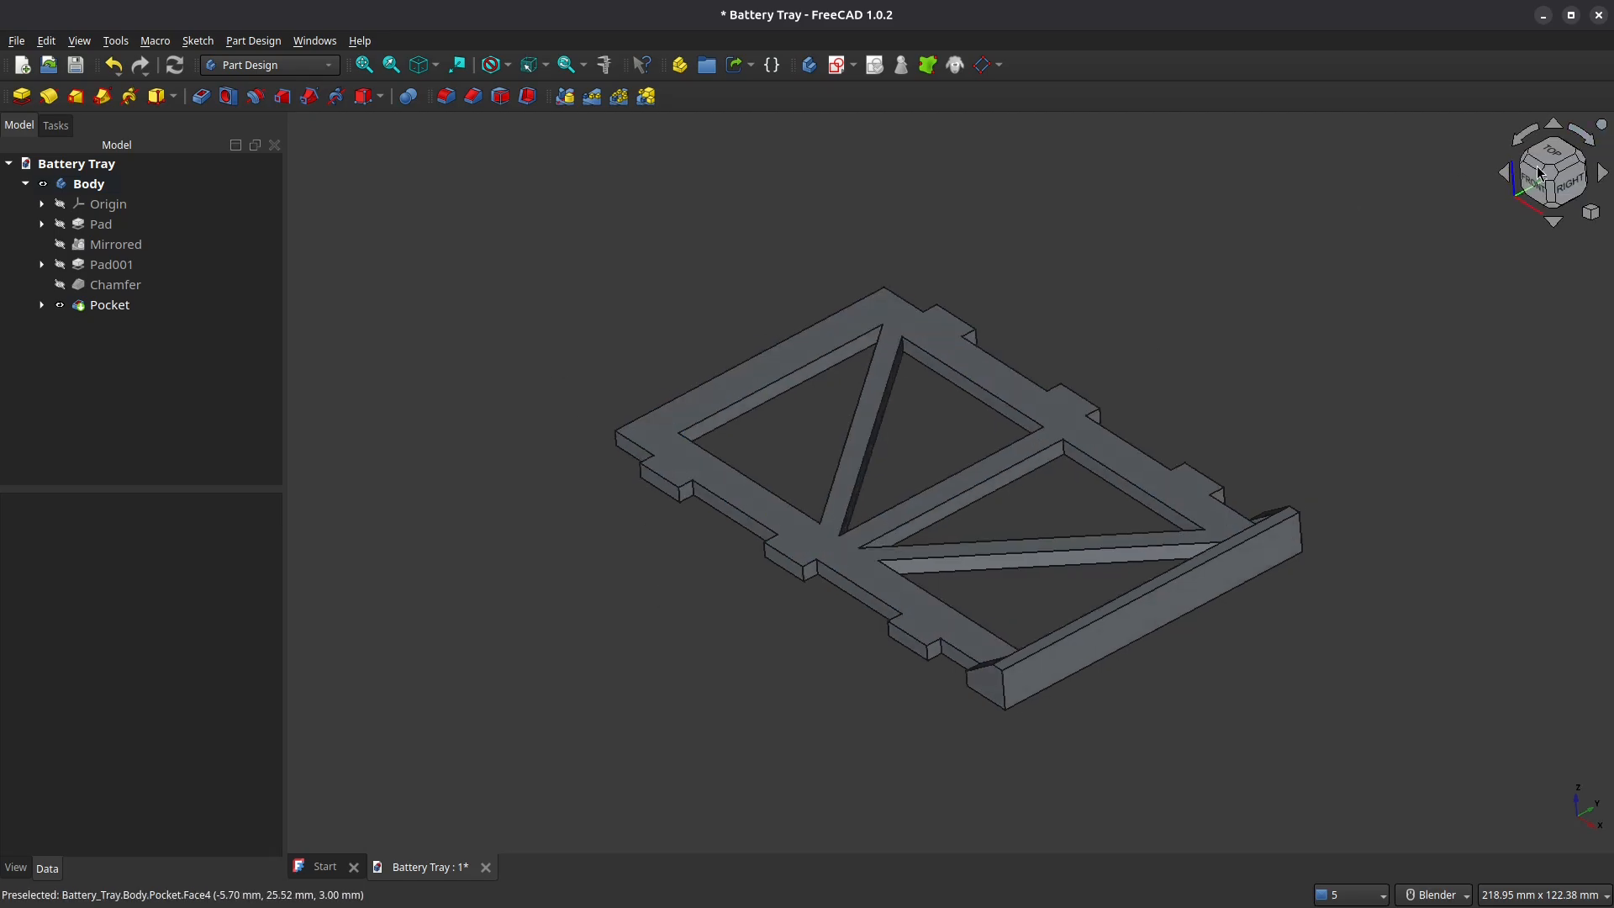
pyautogui.moveTo(907, 418); pyautogui.dragTo(1252, 499, button='middle')
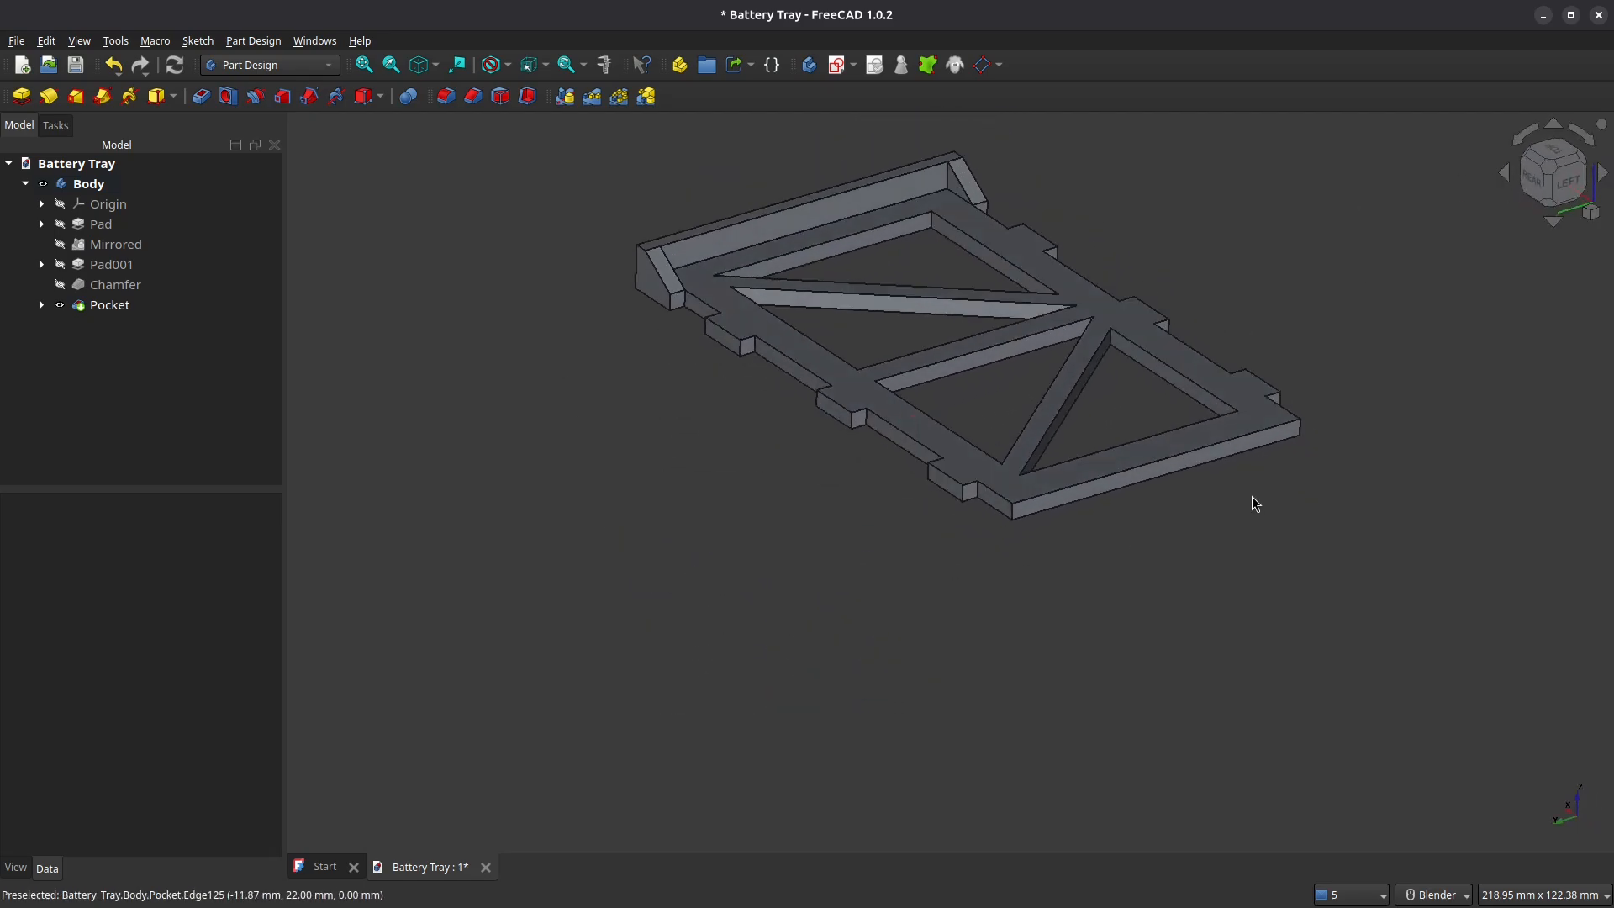
pyautogui.click(1150, 473)
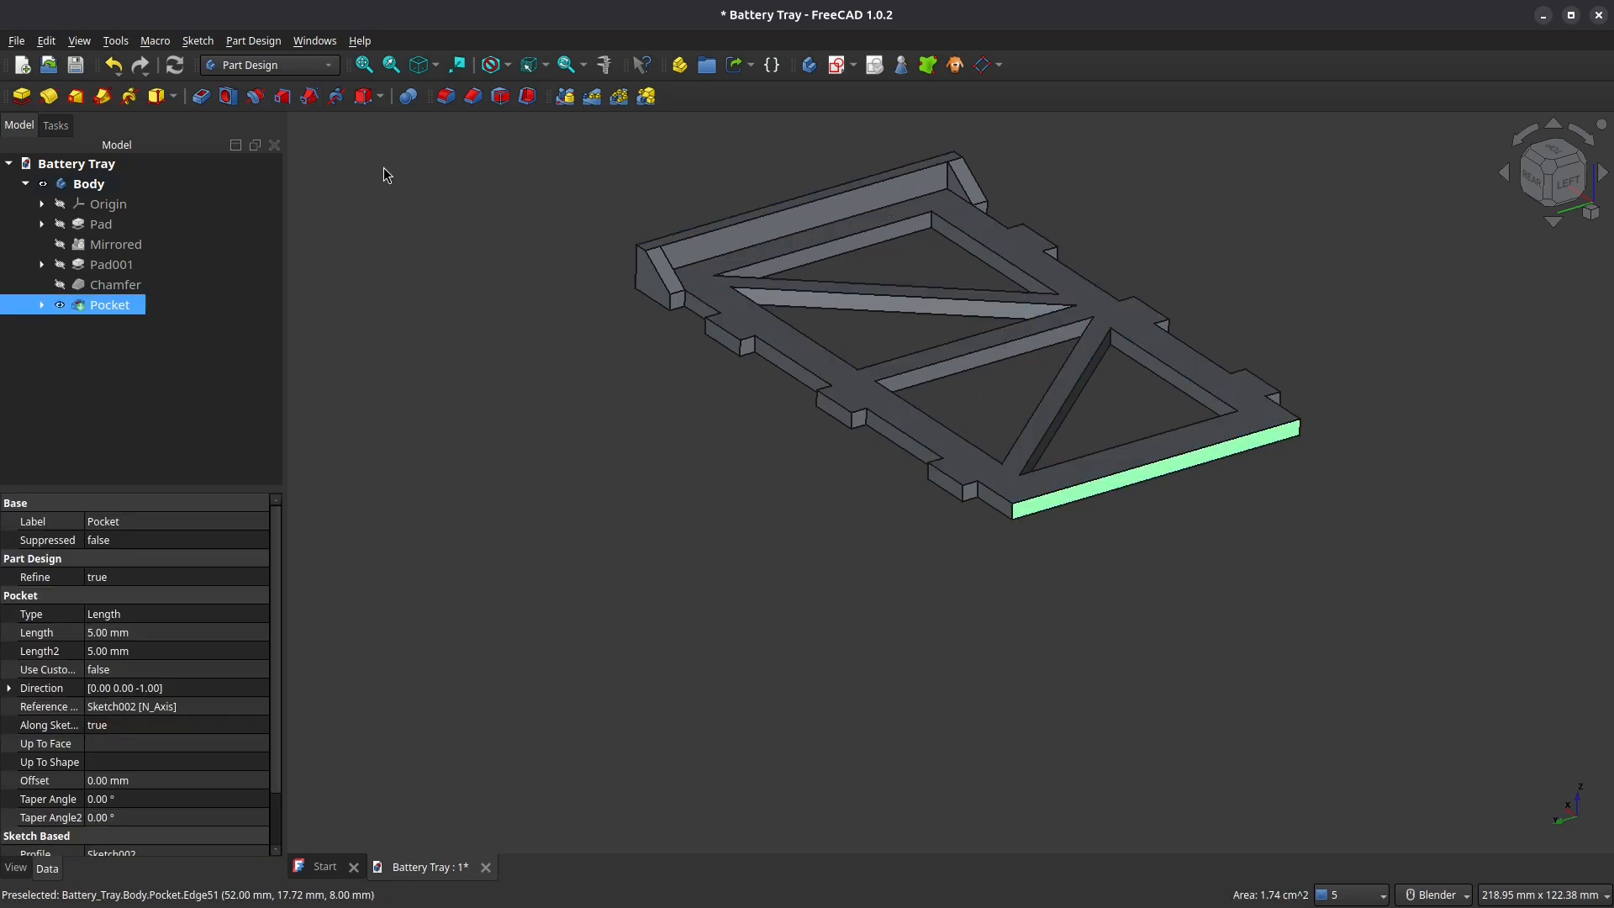
pyautogui.click(839, 62)
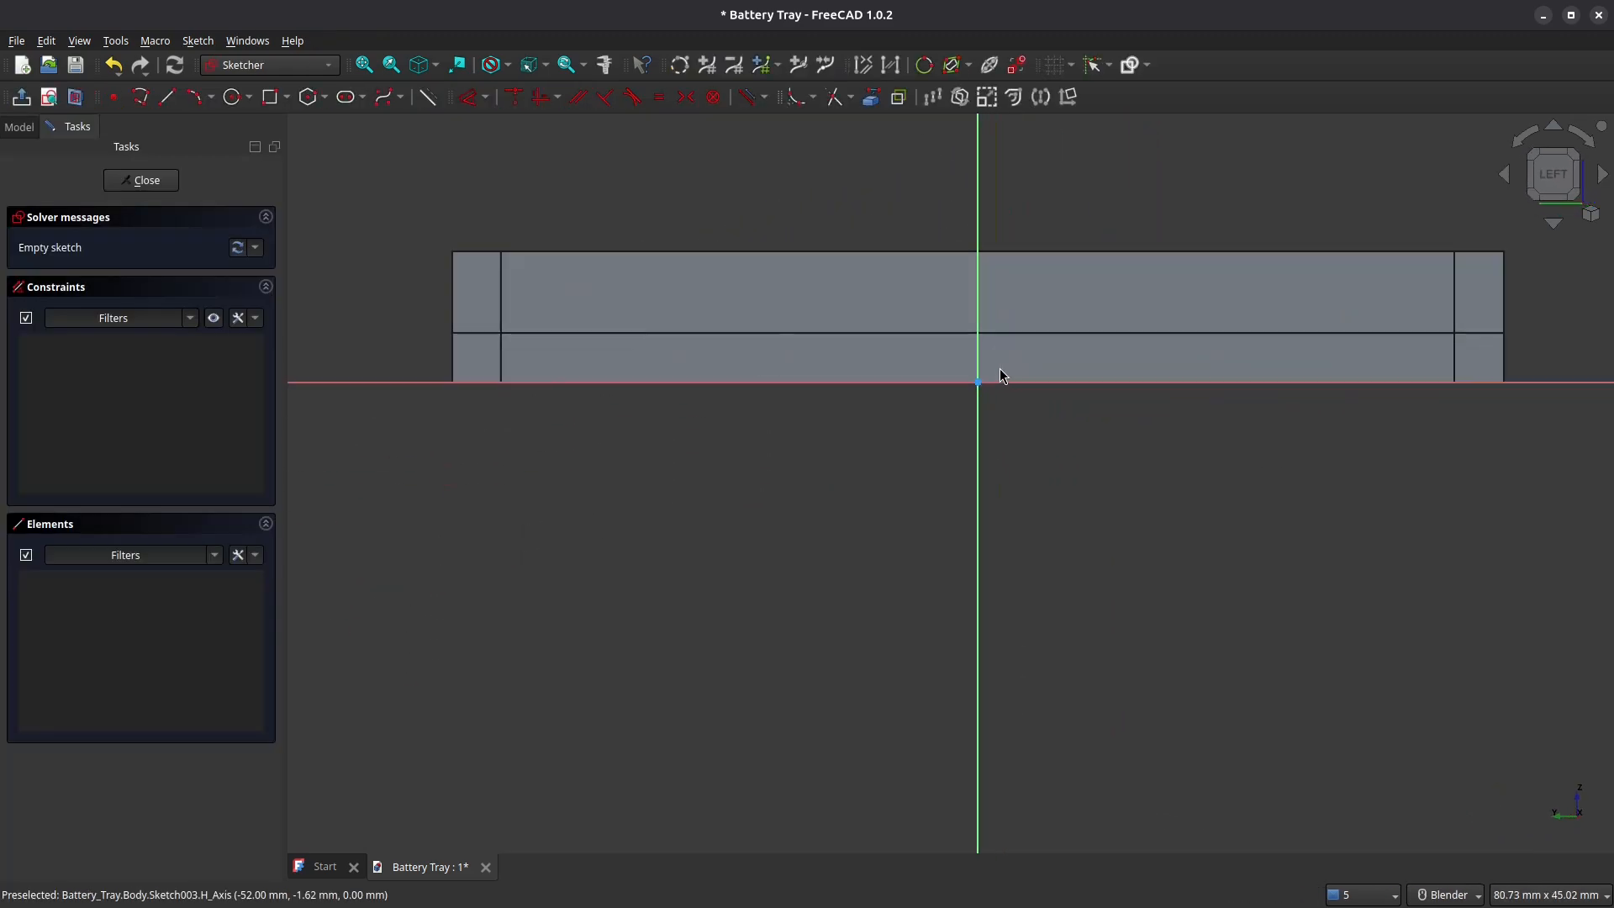
pyautogui.click(871, 97)
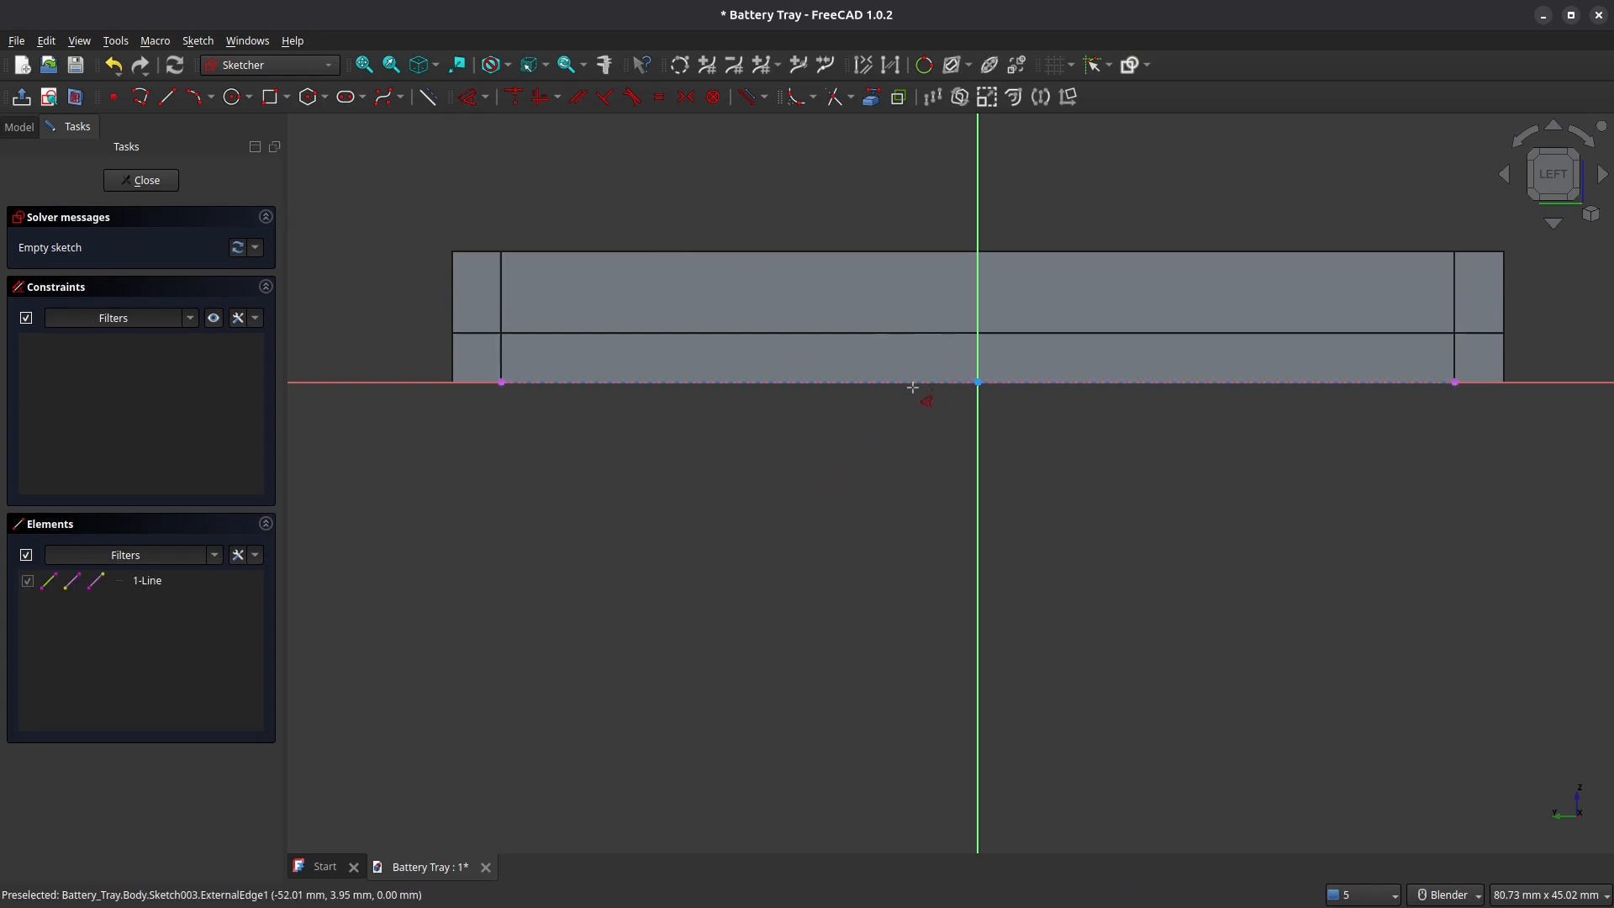
pyautogui.press('d')
pyautogui.click(1017, 383)
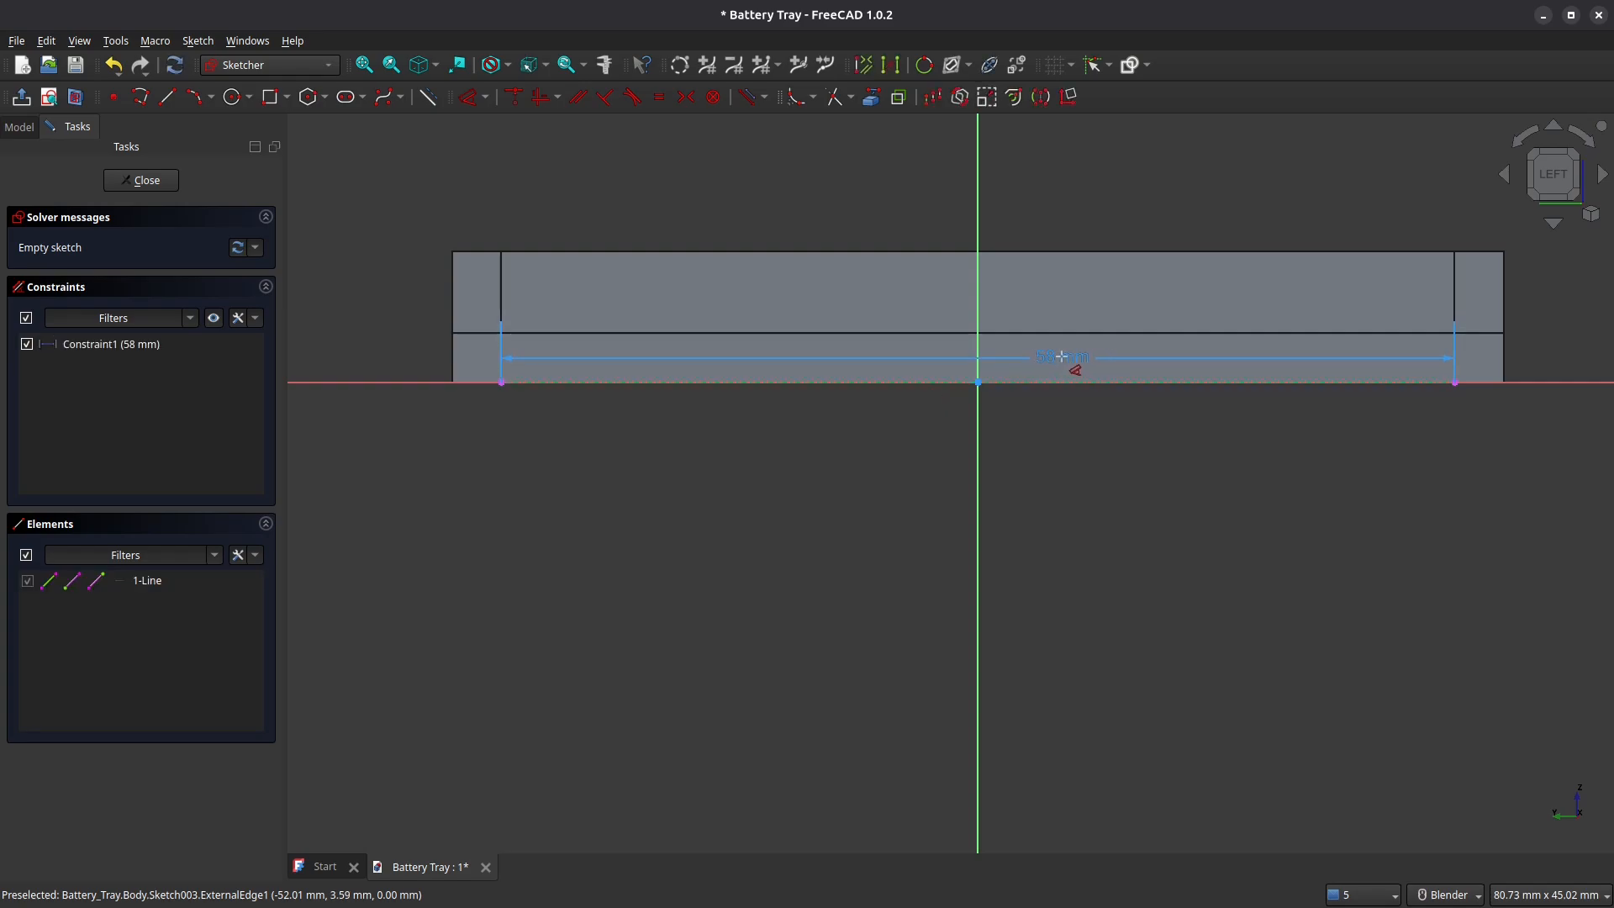
pyautogui.press('Escape')
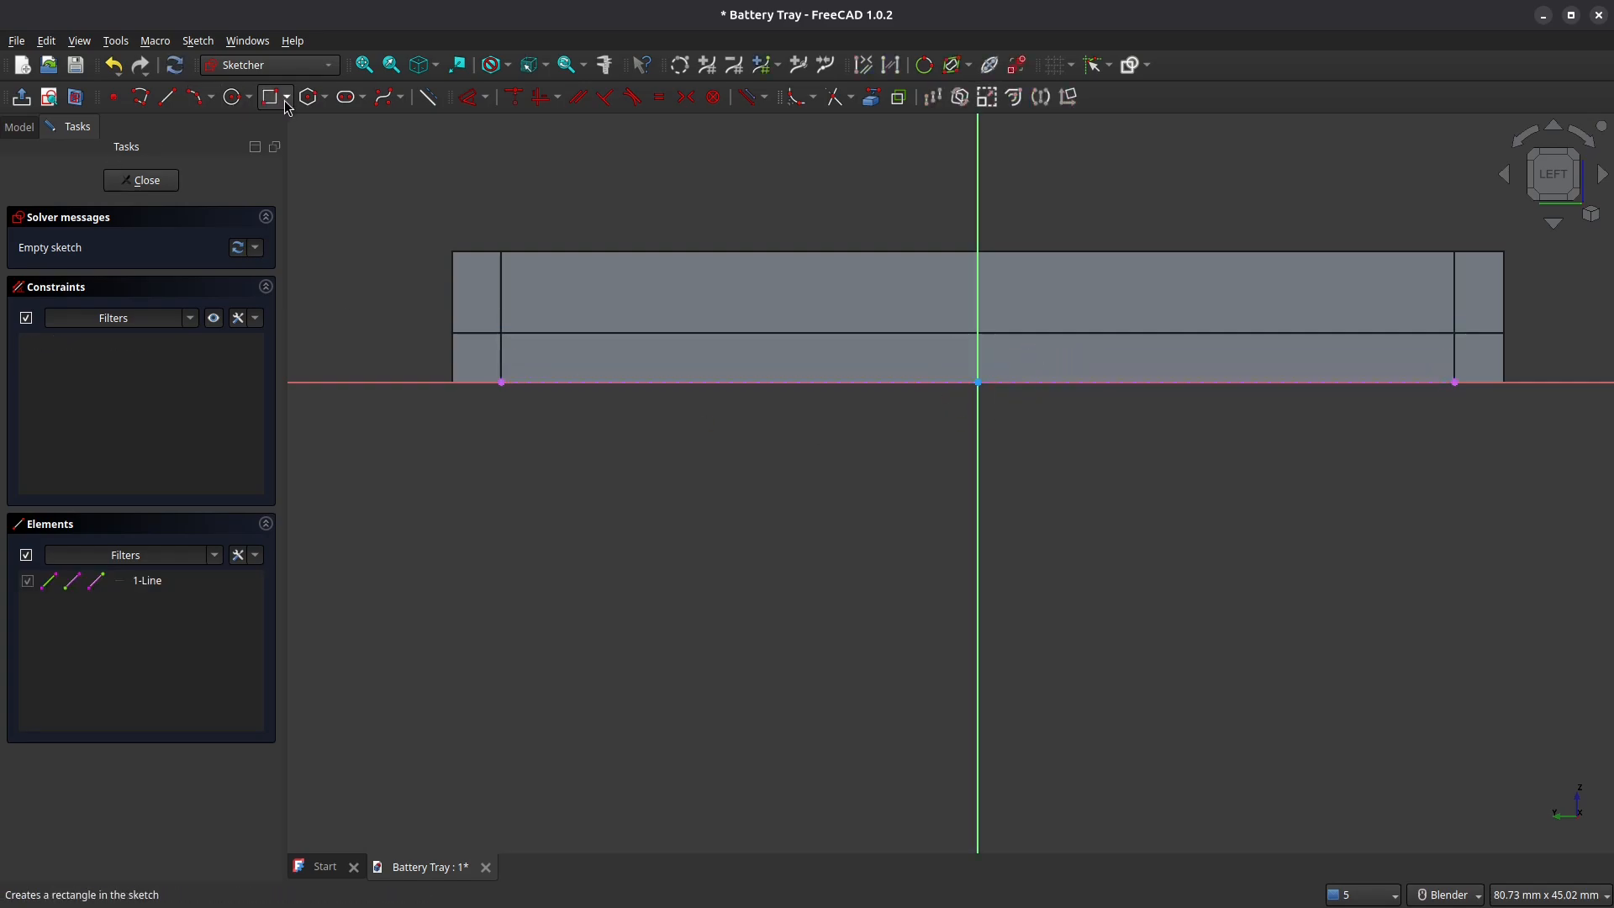
# Sketch a rectangle about 12 mm wide and 1.6 mm high on the end face's lower edge, spanning the vertical axis
pyautogui.click(270, 97)
pyautogui.click(880, 382)
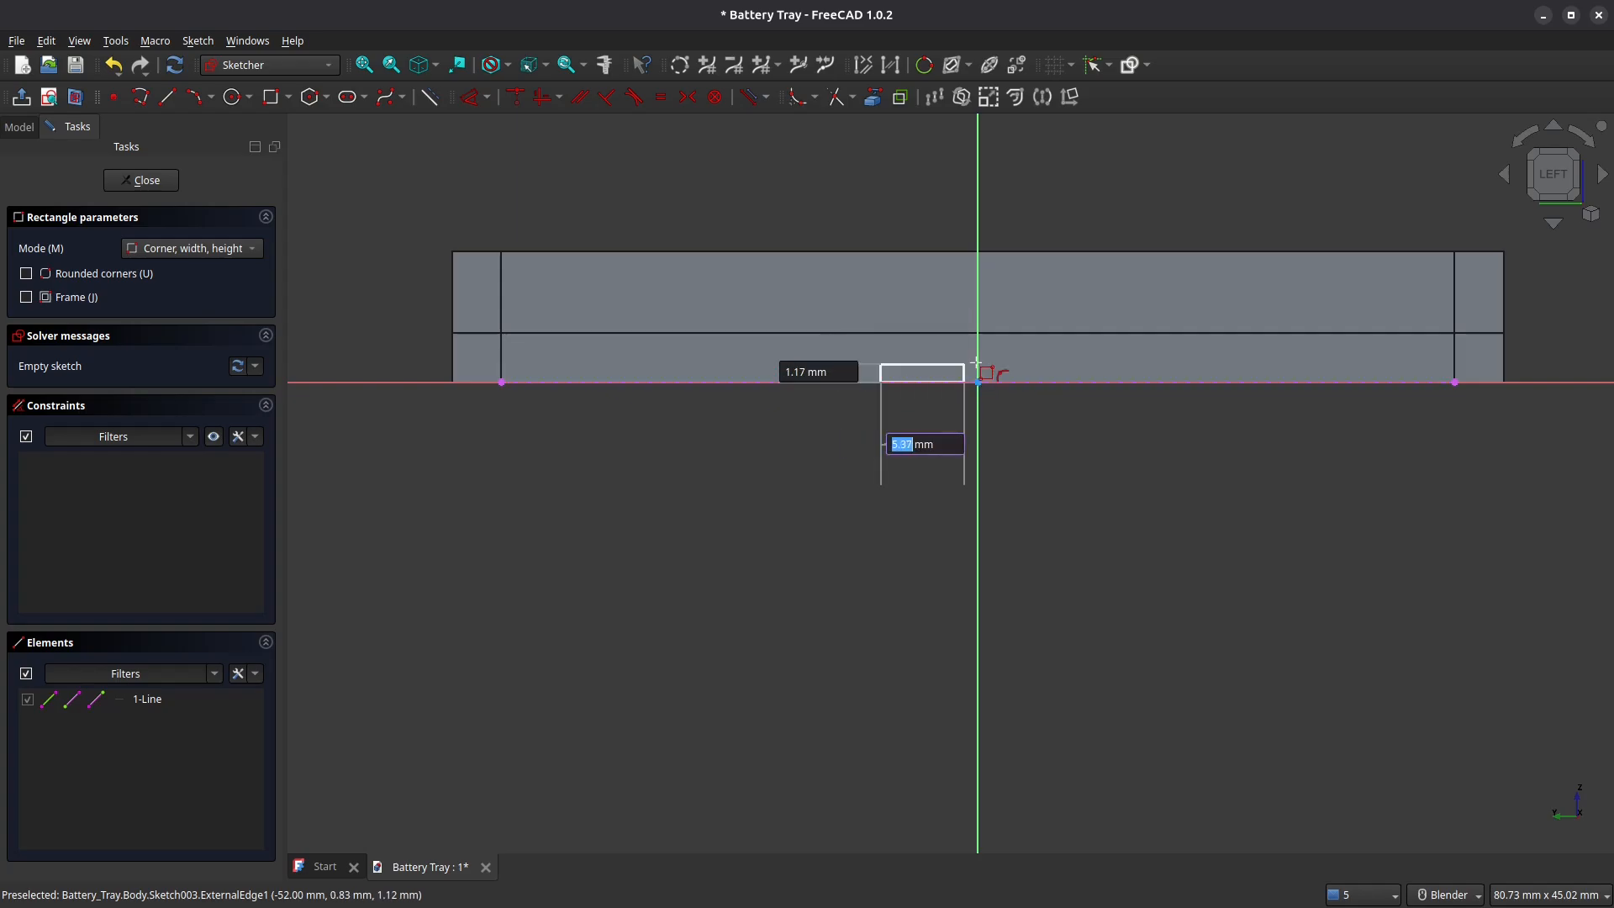
pyautogui.click(1080, 357)
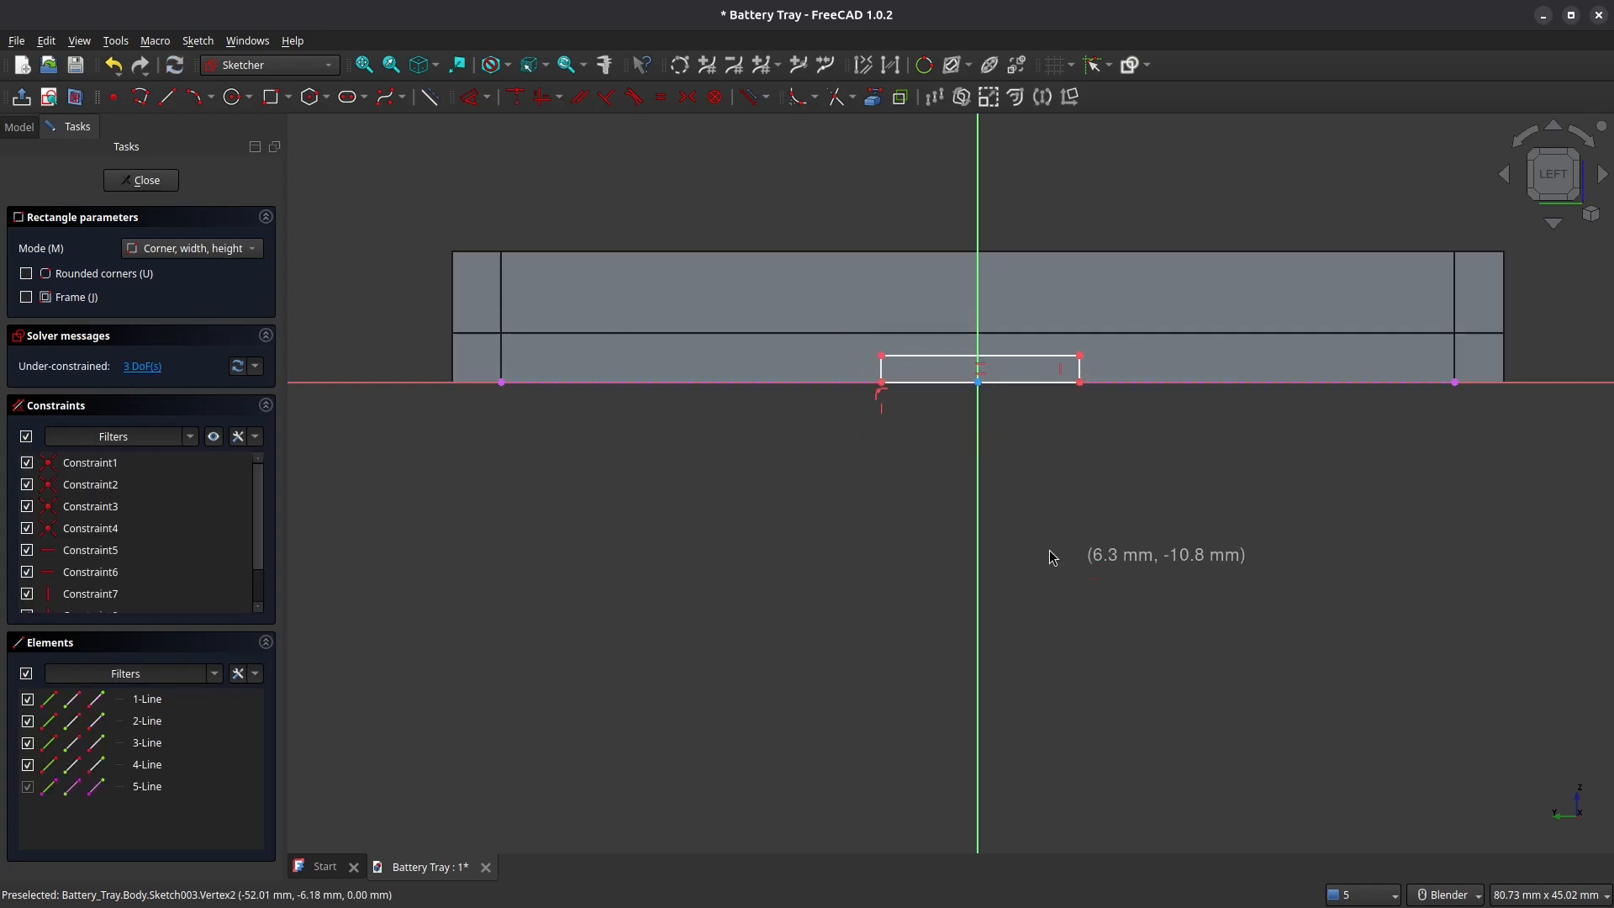
# Make the rectangle's two upper corners symmetric about the sketch's vertical axis
pyautogui.click(882, 357)
pyautogui.click(1080, 356)
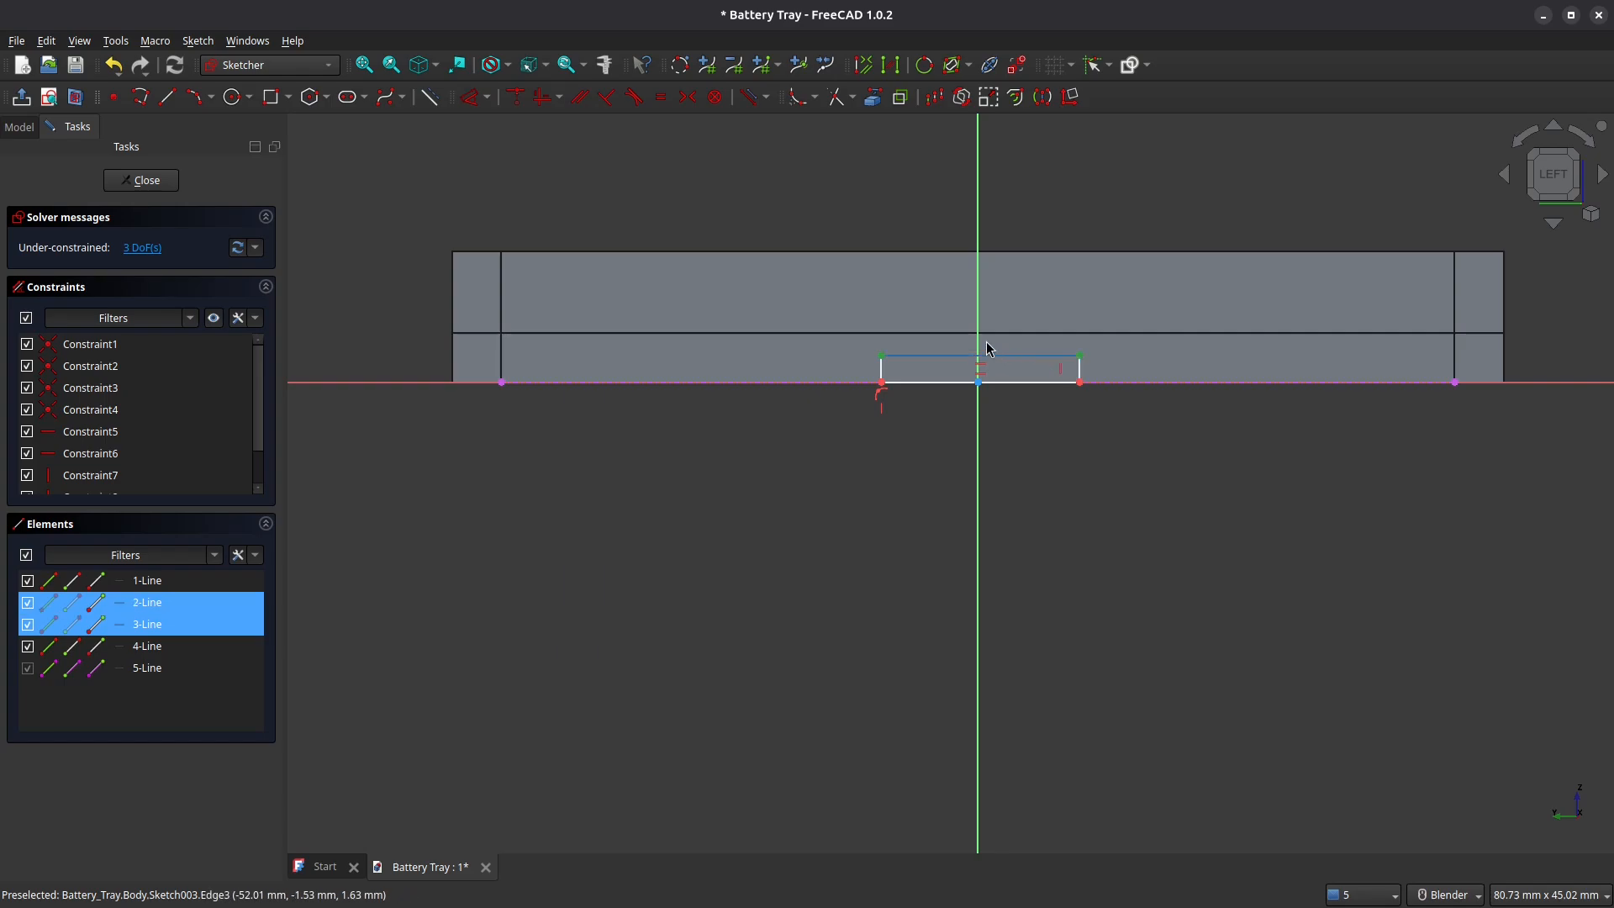
pyautogui.click(979, 344)
pyautogui.click(688, 97)
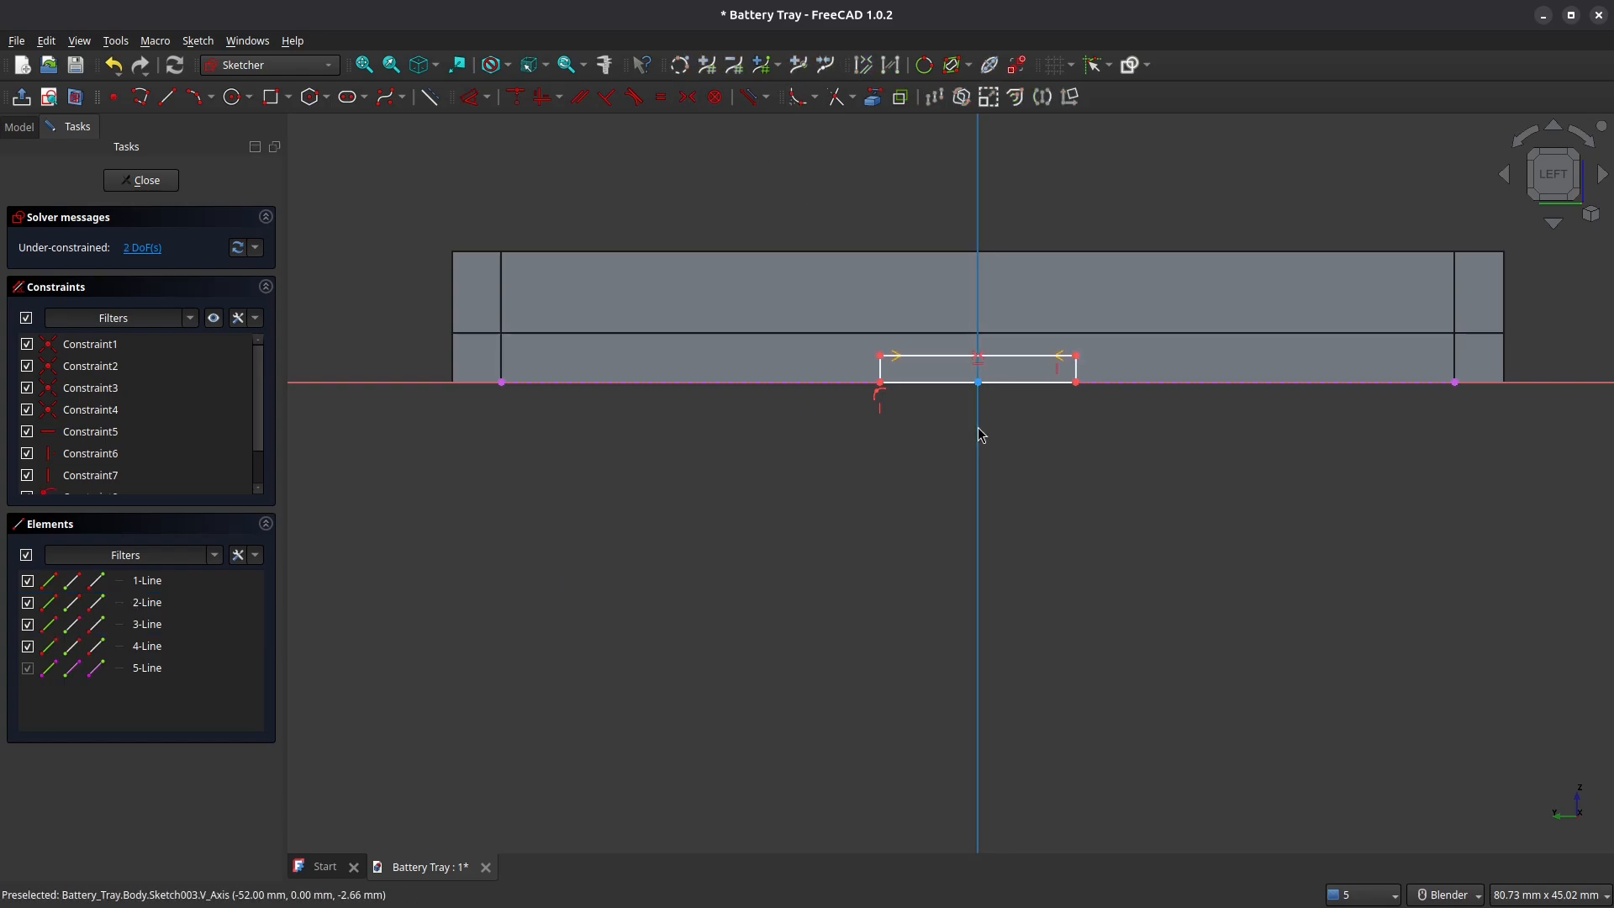
# Set the rectangle's width to 10 mm and reposition the dimension label below it
pyautogui.click(469, 97)
pyautogui.click(940, 382)
pyautogui.click(928, 479)
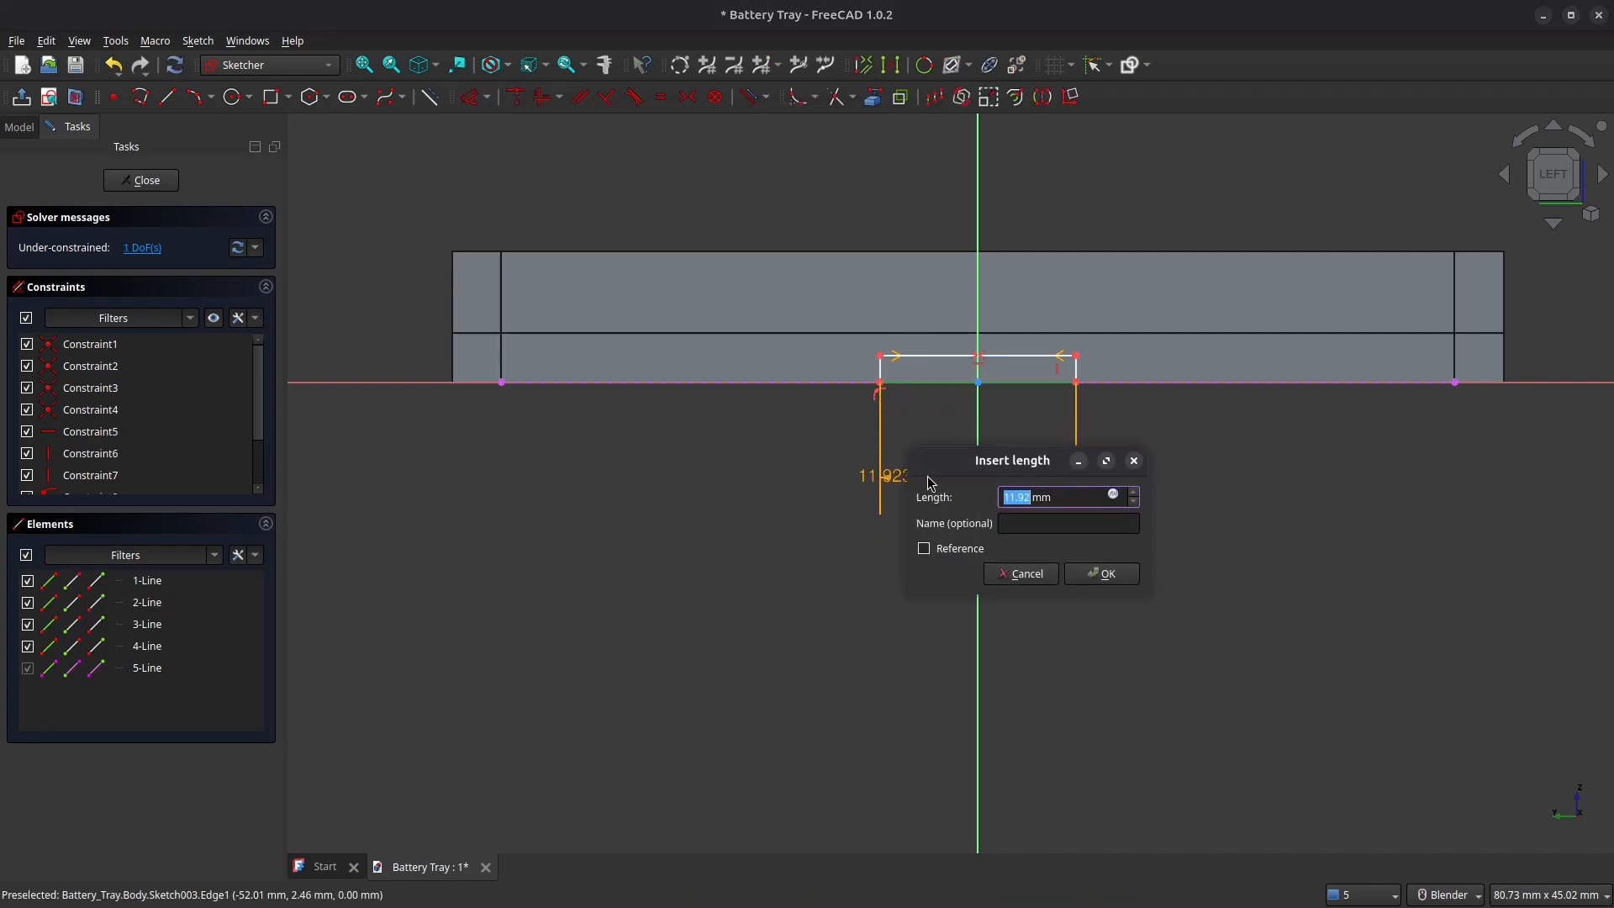
pyautogui.write('10')
pyautogui.press('Return')
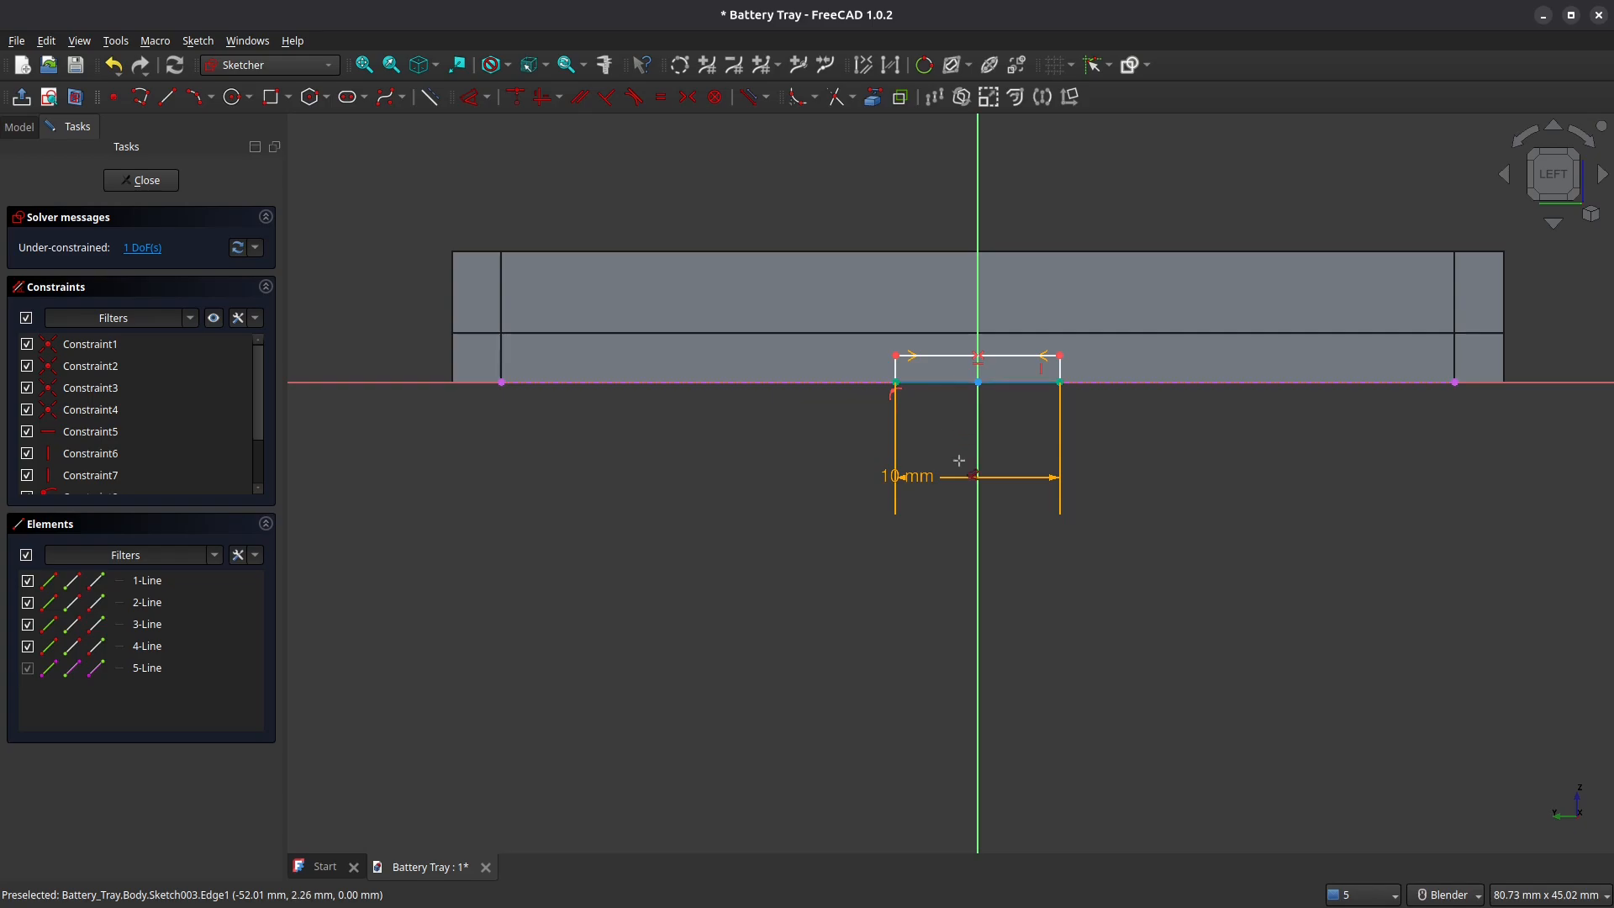
pyautogui.moveTo(929, 487); pyautogui.dragTo(1030, 463)
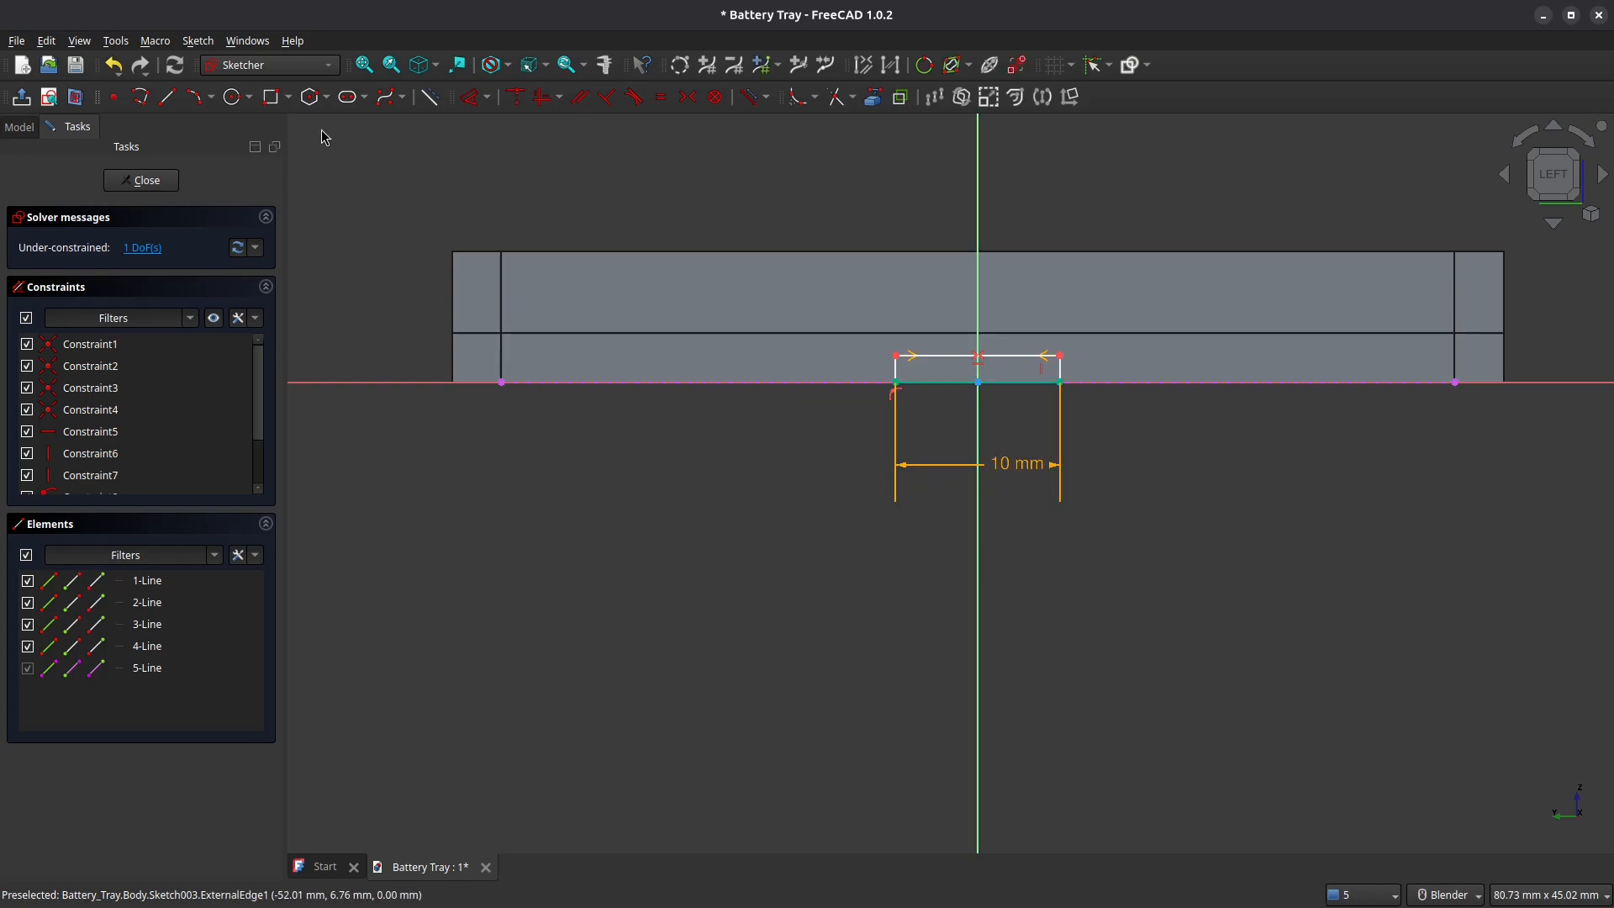
# Set the rectangle's height to 1.5 mm
pyautogui.click(140, 100)
pyautogui.click(895, 367)
pyautogui.click(895, 368)
pyautogui.click(835, 359)
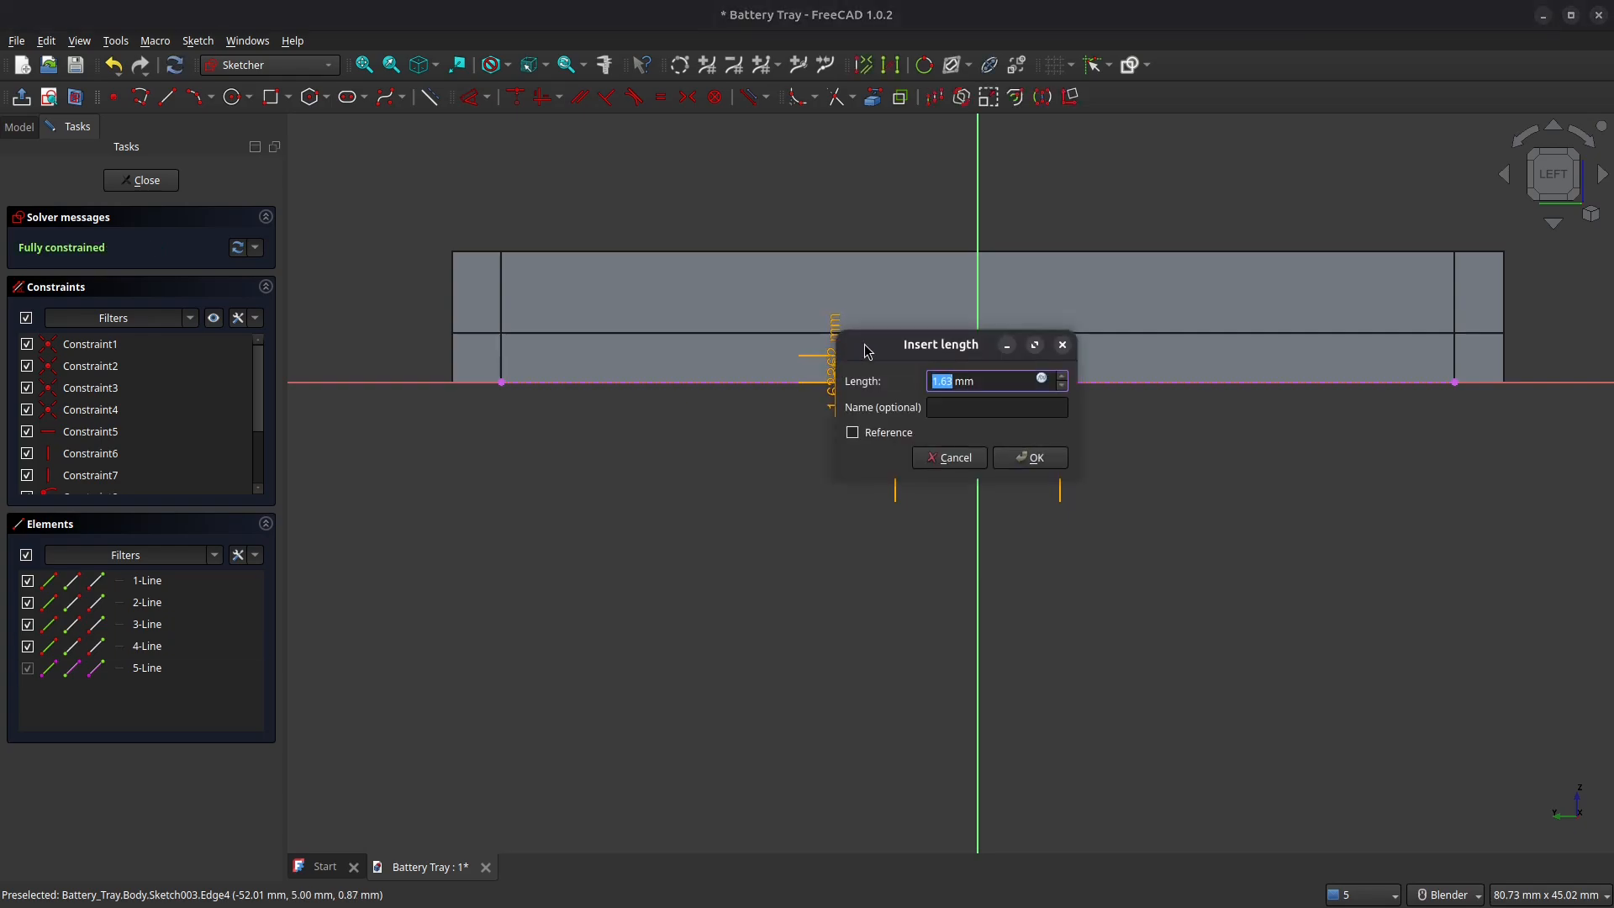
pyautogui.write('1.5')
pyautogui.press('Return')
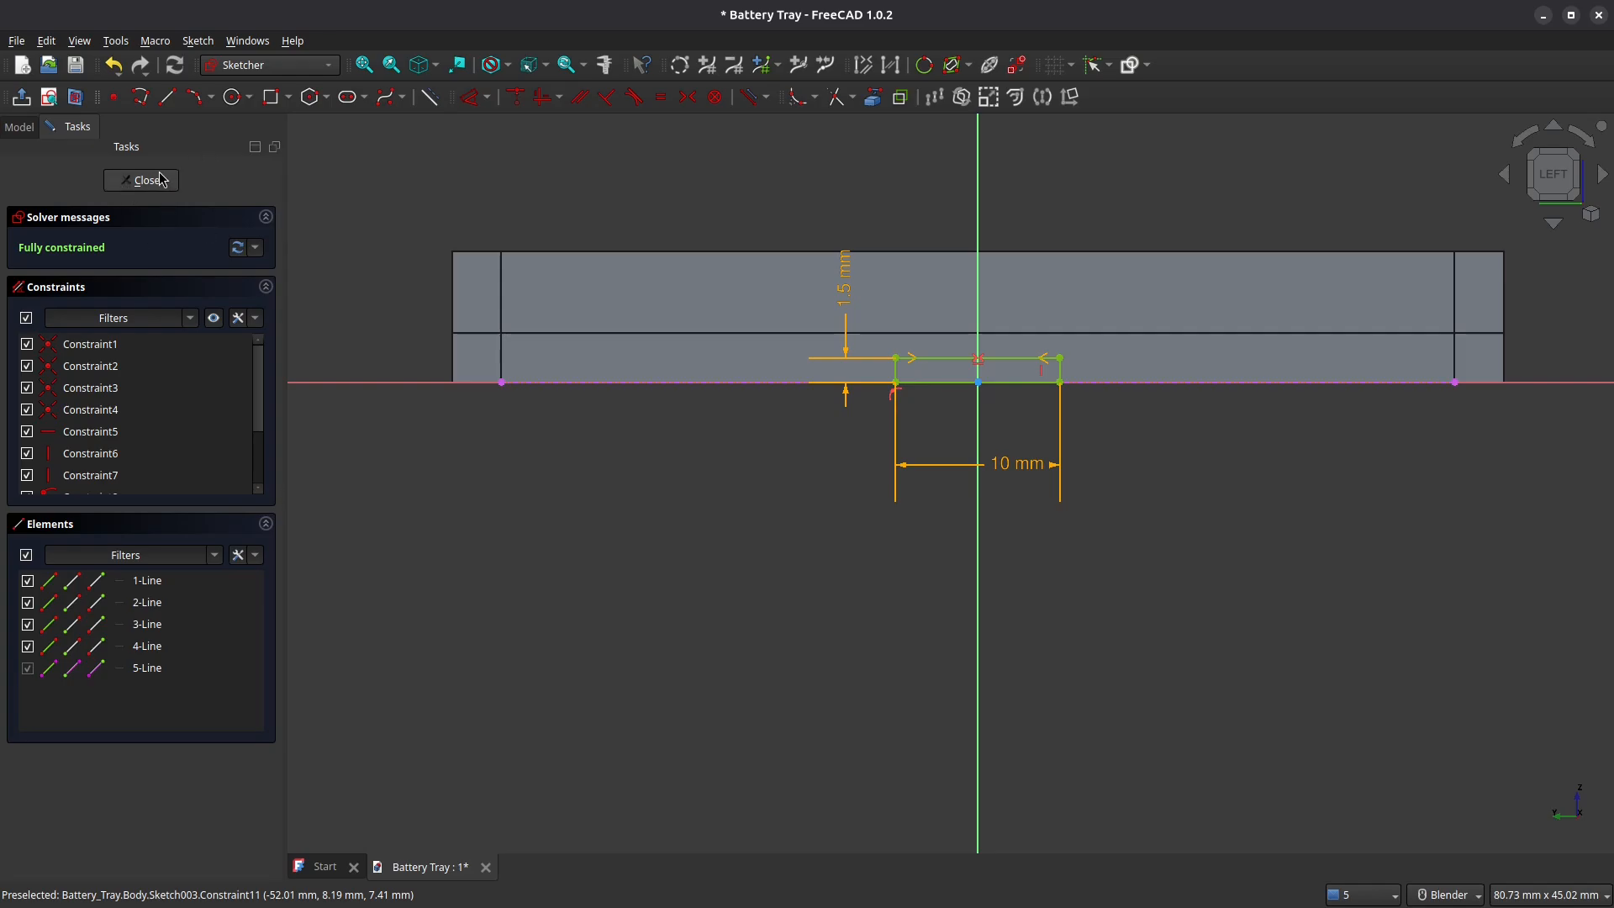
# Close the sketch, pad the rectangle 10 mm outward from the end face, and select the new tab's upper face
pyautogui.press('Escape')
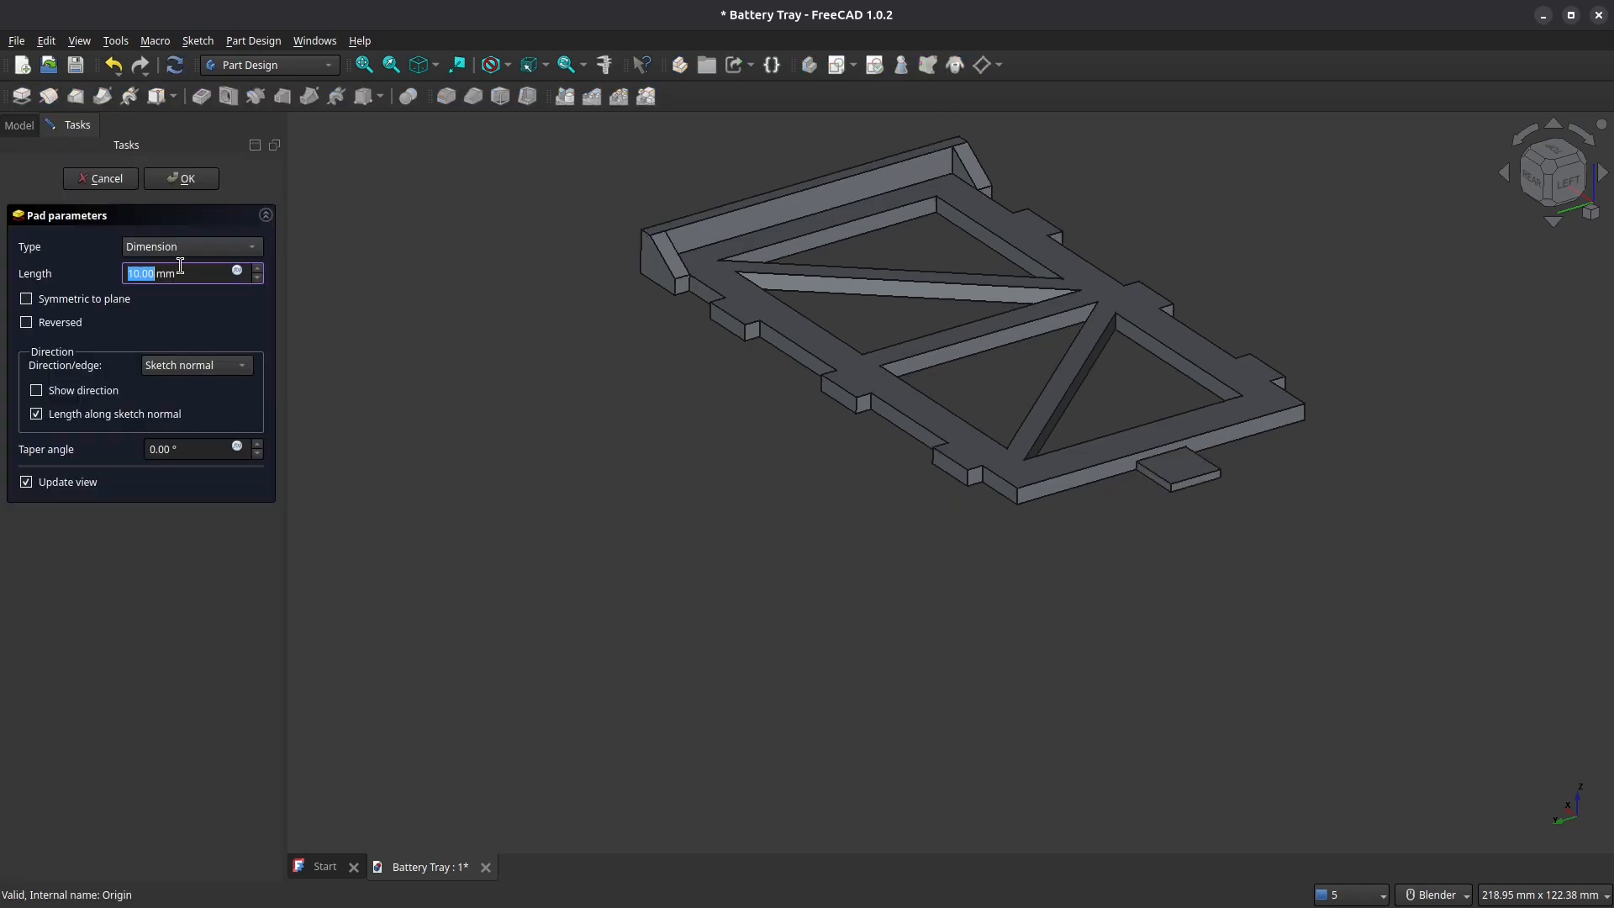
pyautogui.click(187, 180)
pyautogui.click(1156, 433)
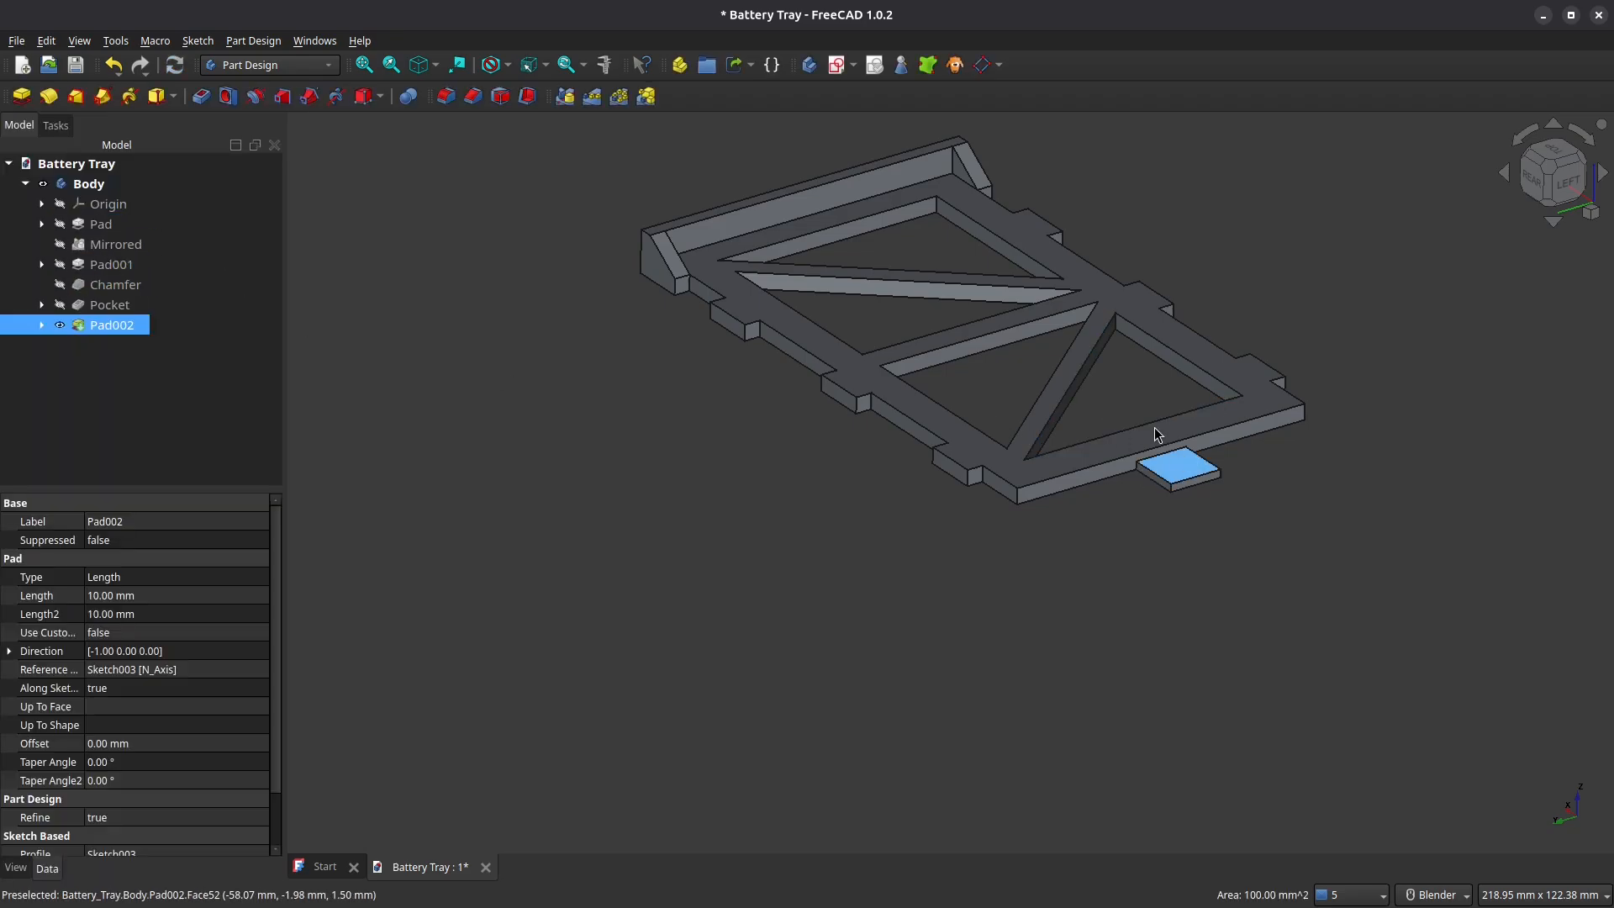
# Start a sketch on the tab's upper face and project the tab's outer end edge as external geometry
pyautogui.click(1156, 433)
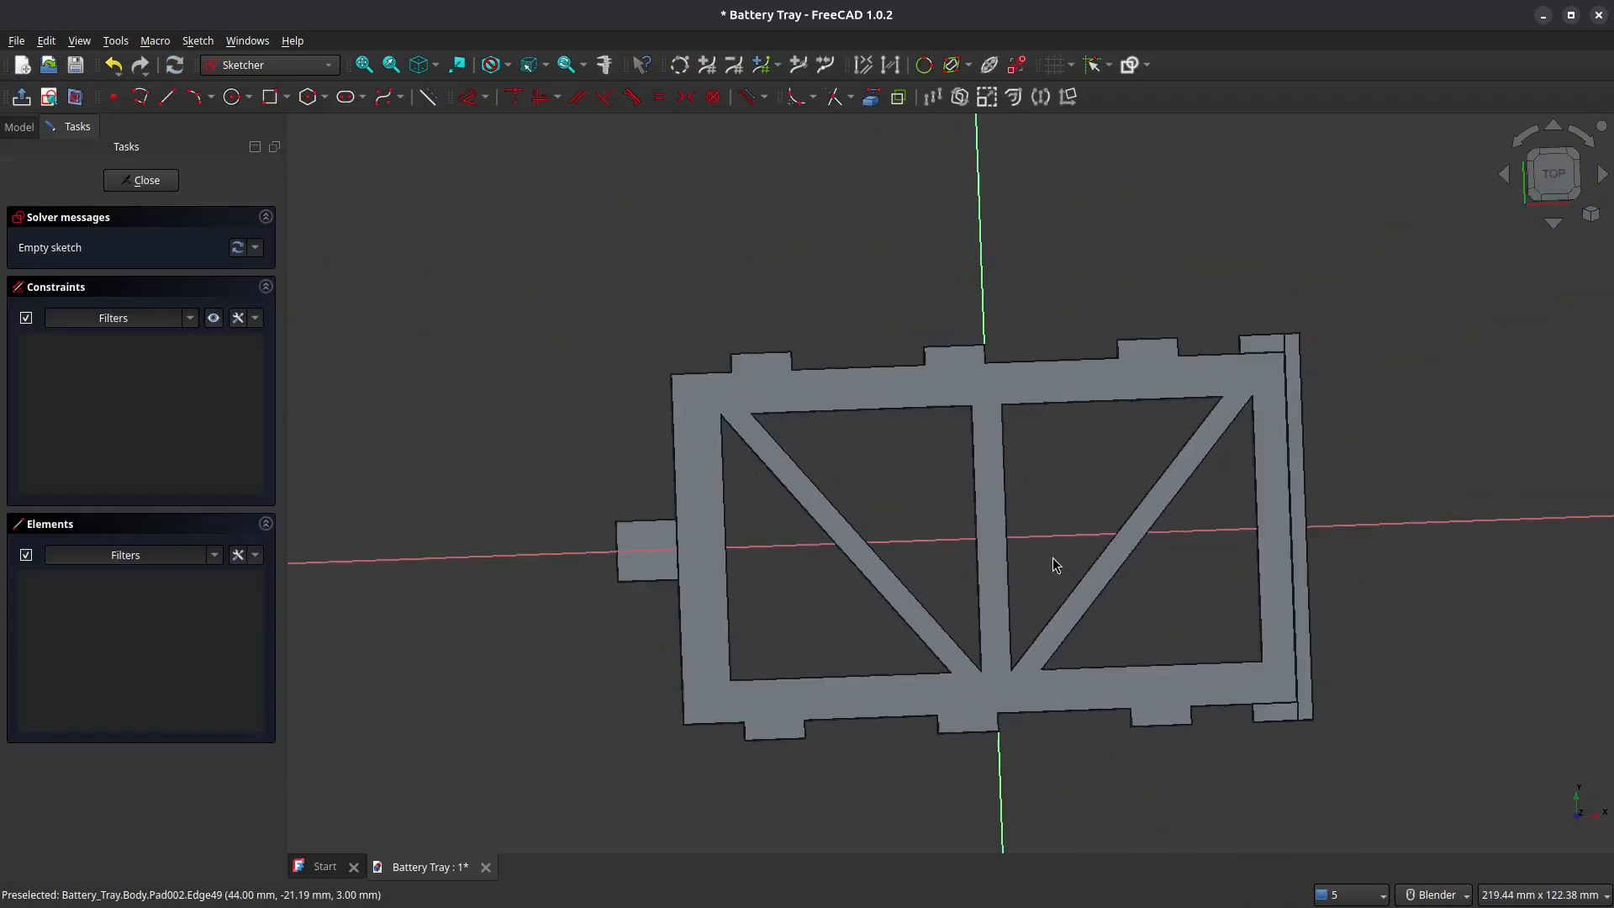
pyautogui.scroll(5, 664, 618)
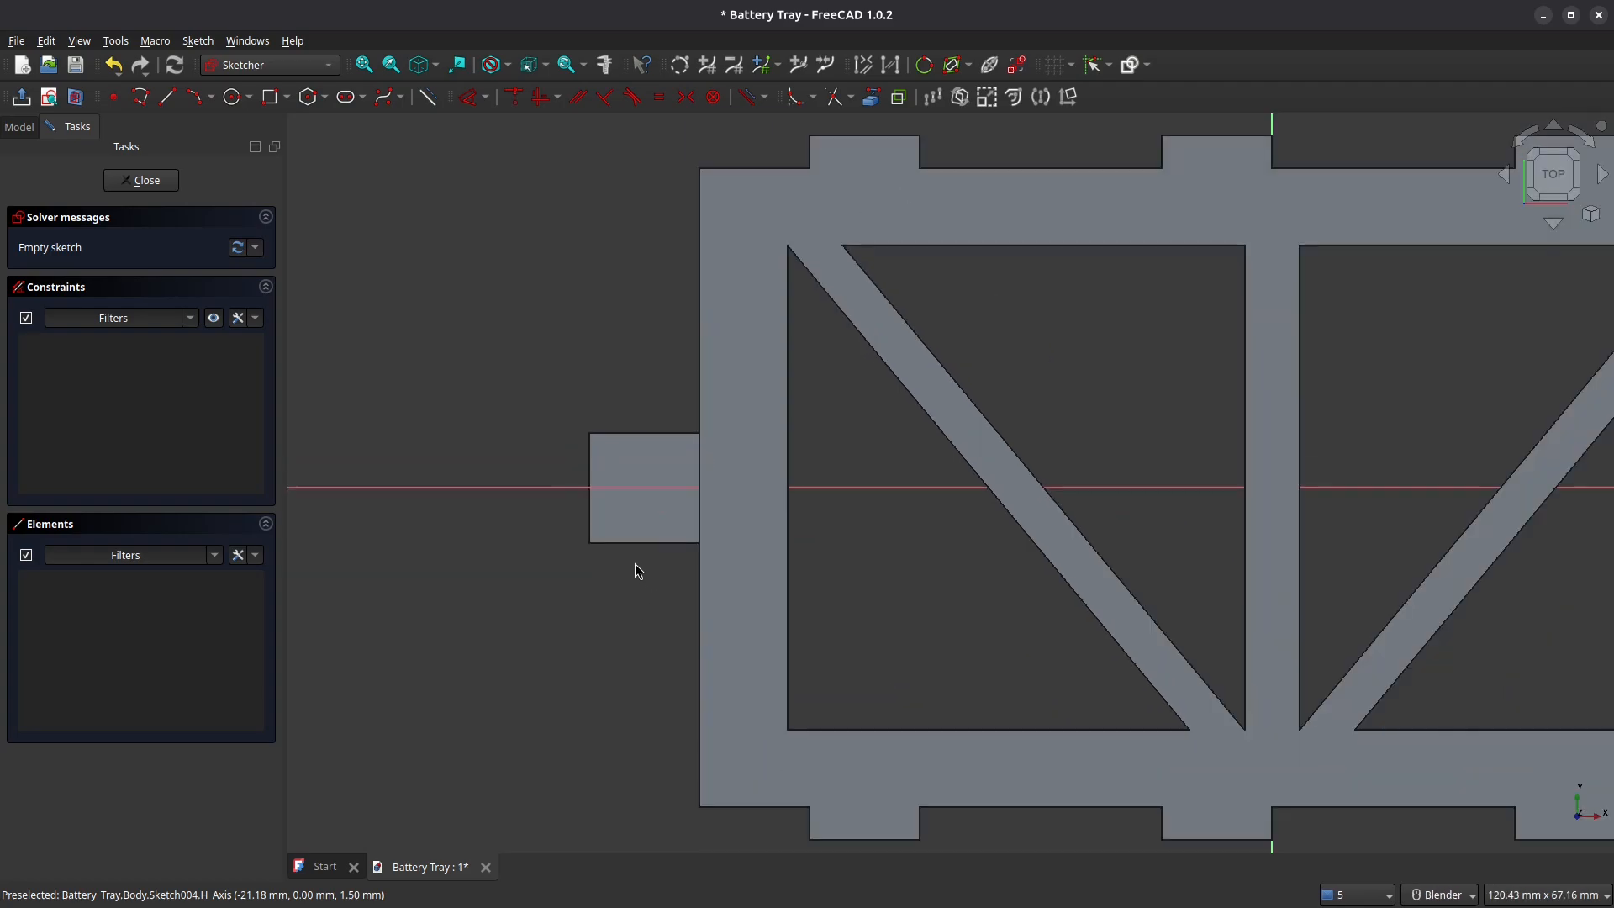
pyautogui.keyDown('shift'); pyautogui.moveTo(639, 571); pyautogui.dragTo(702, 507, button='middle'); pyautogui.keyUp('shift')
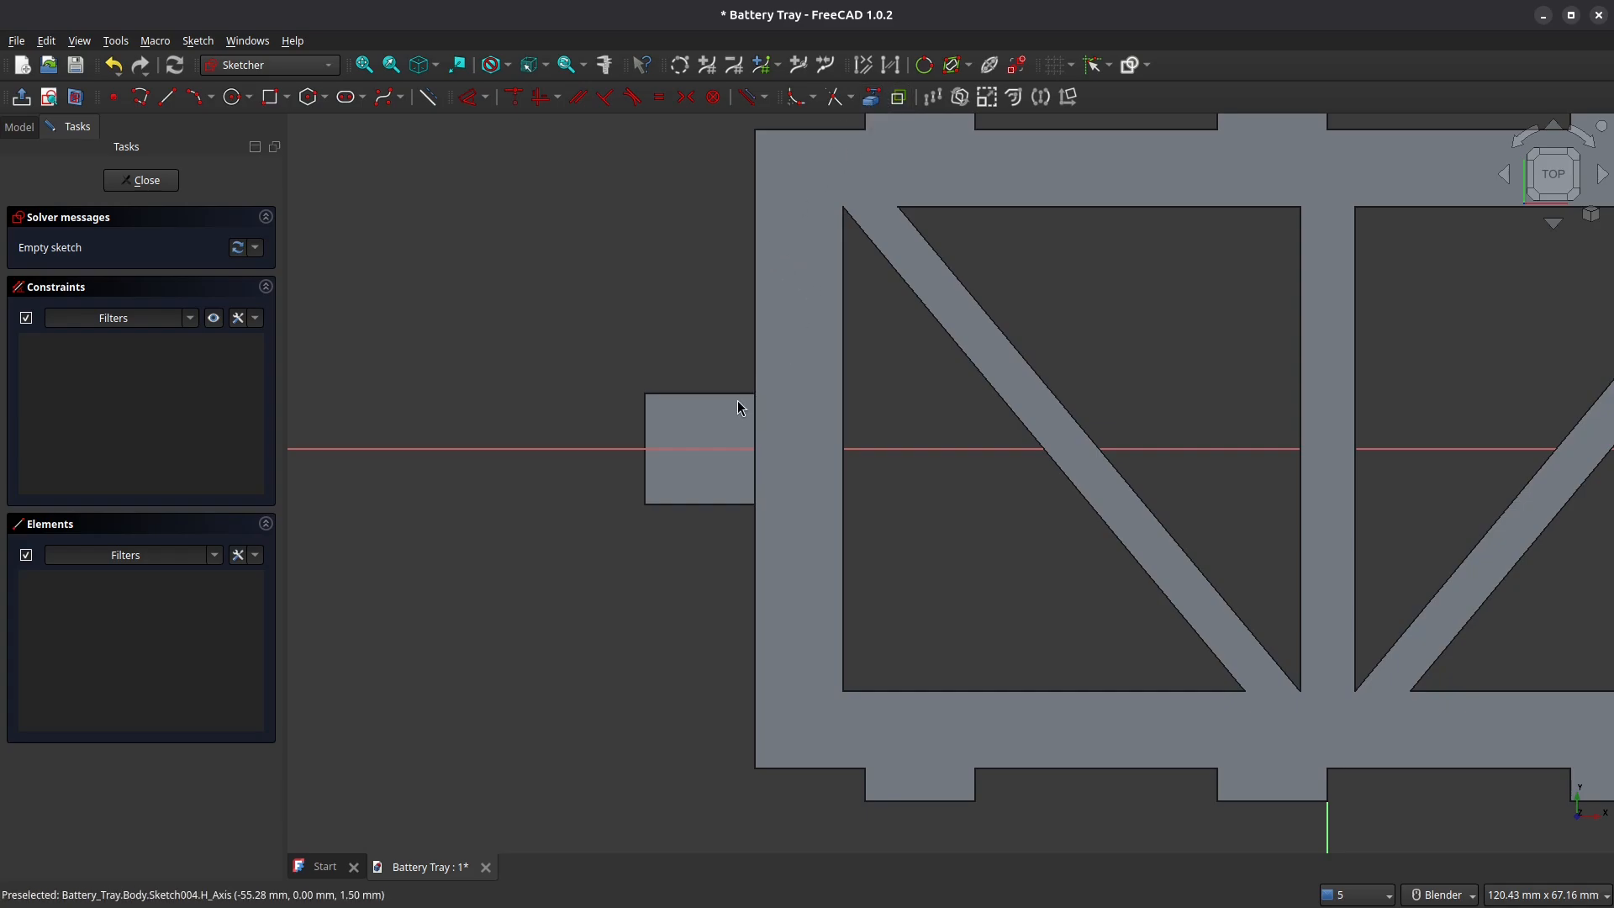
pyautogui.click(871, 97)
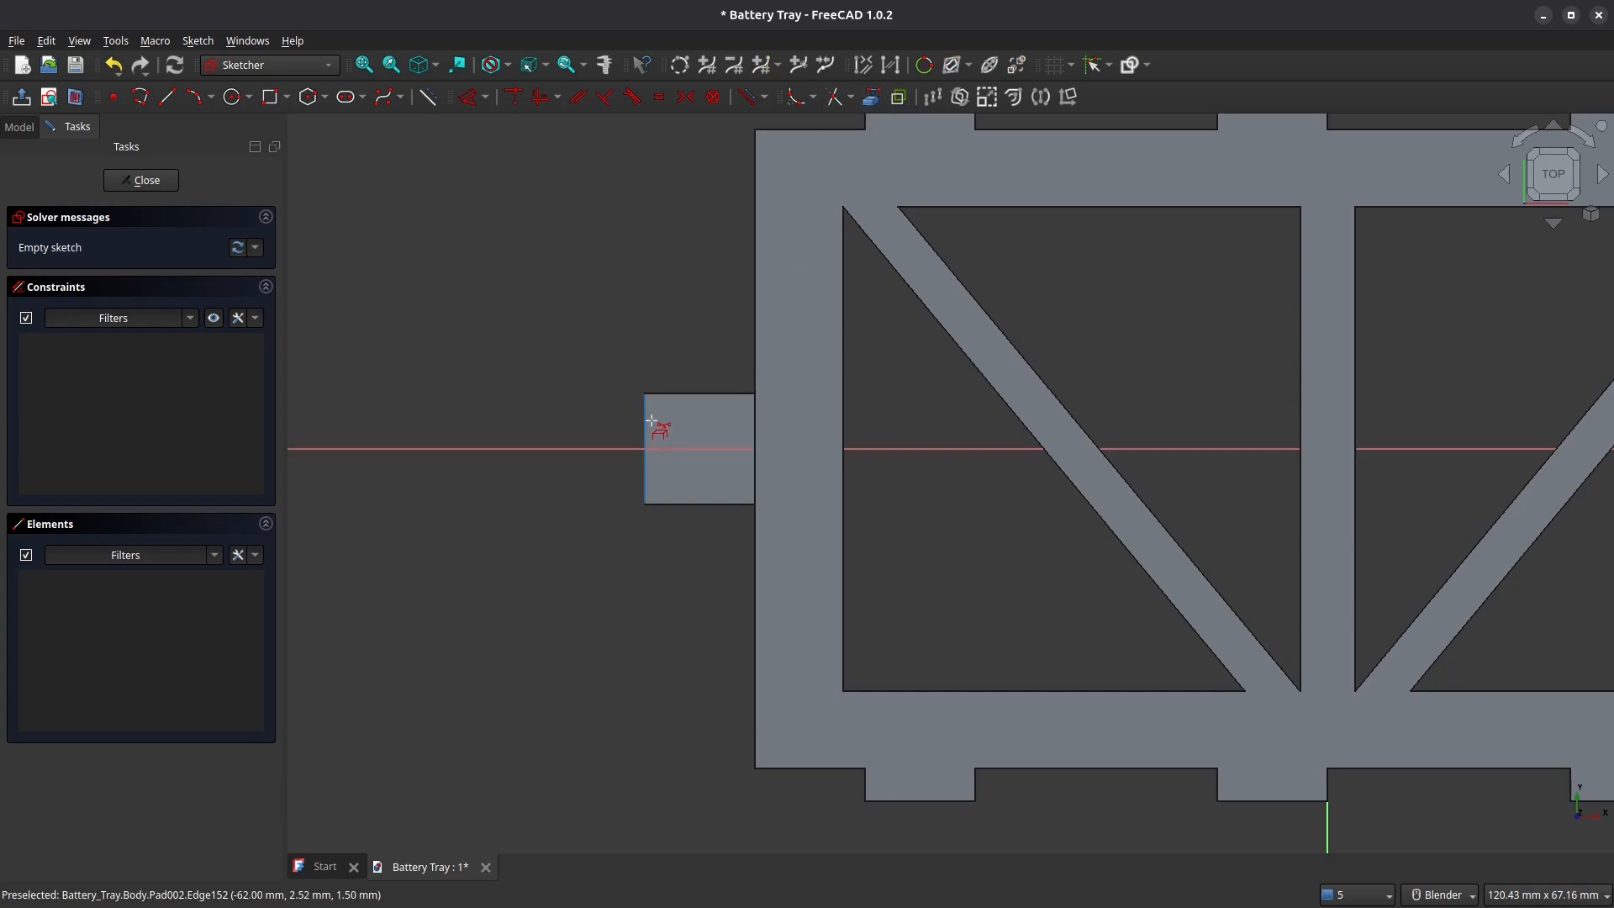
pyautogui.click(651, 429)
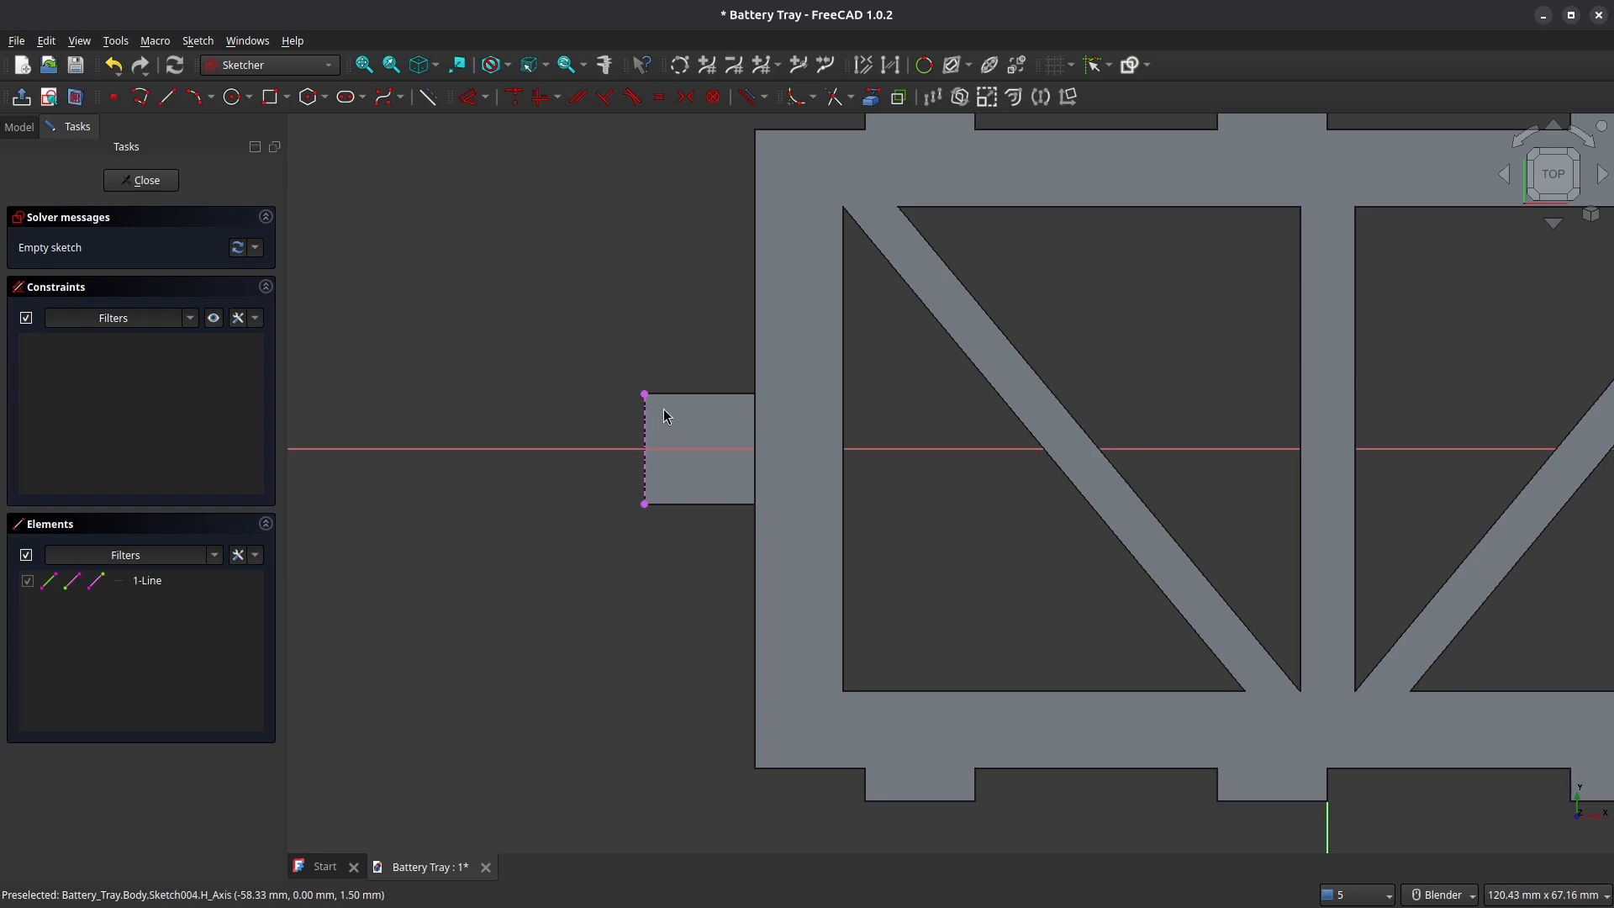
# Sketch a rectangle about 2.9 mm wide on the tab, starting from the projected edge's upper endpoint
pyautogui.click(270, 97)
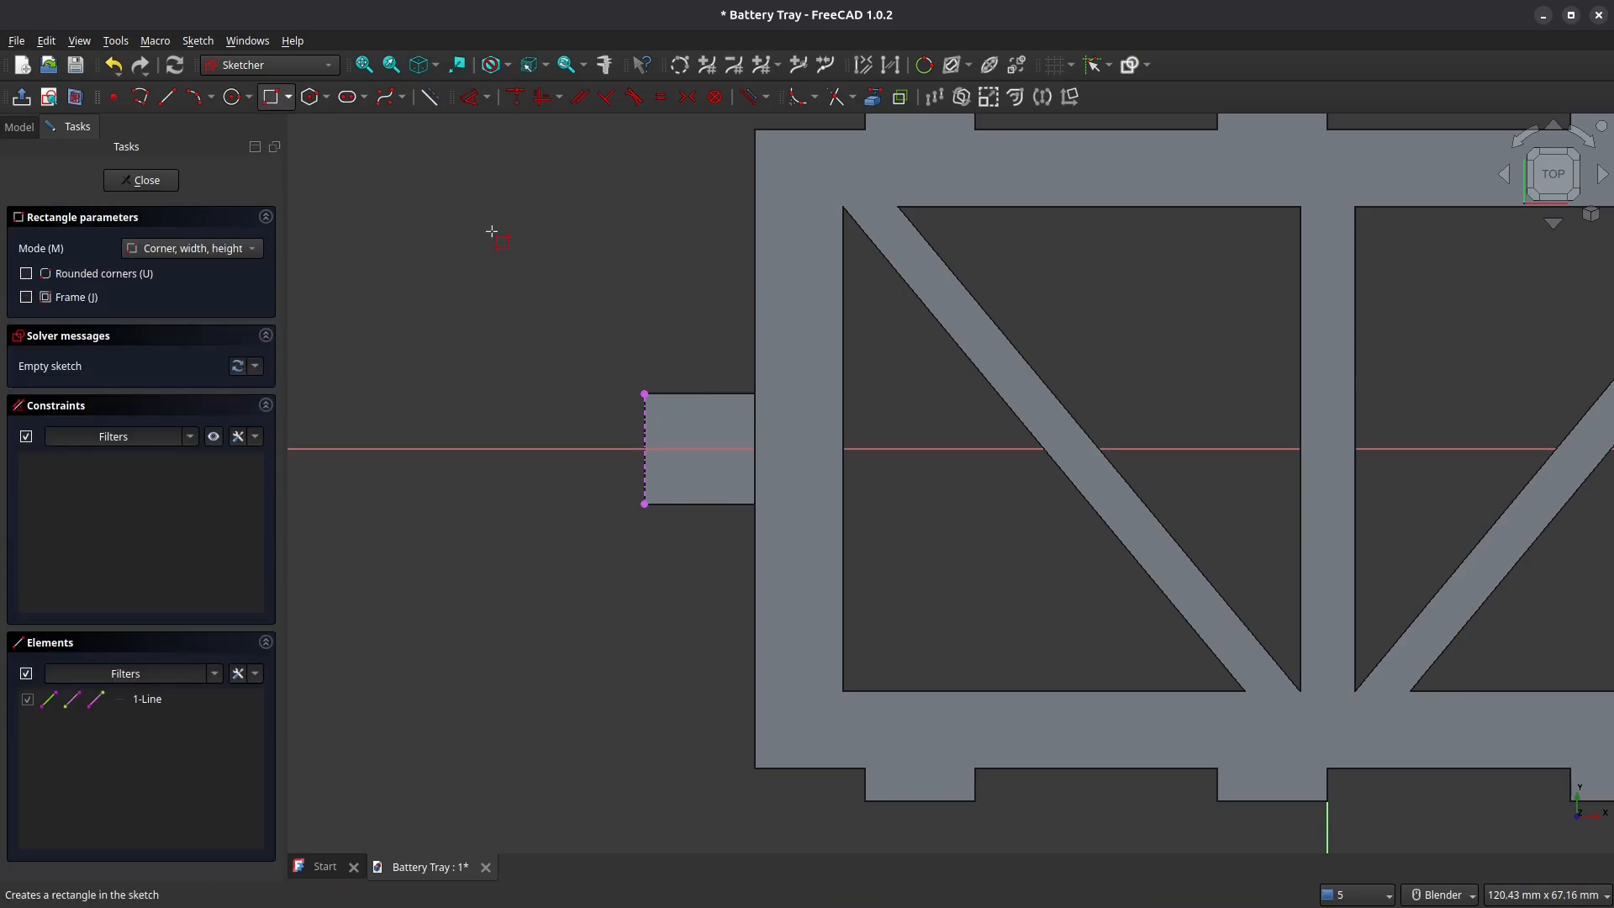
pyautogui.click(644, 393)
pyautogui.click(676, 476)
pyautogui.scroll(5, 655, 512)
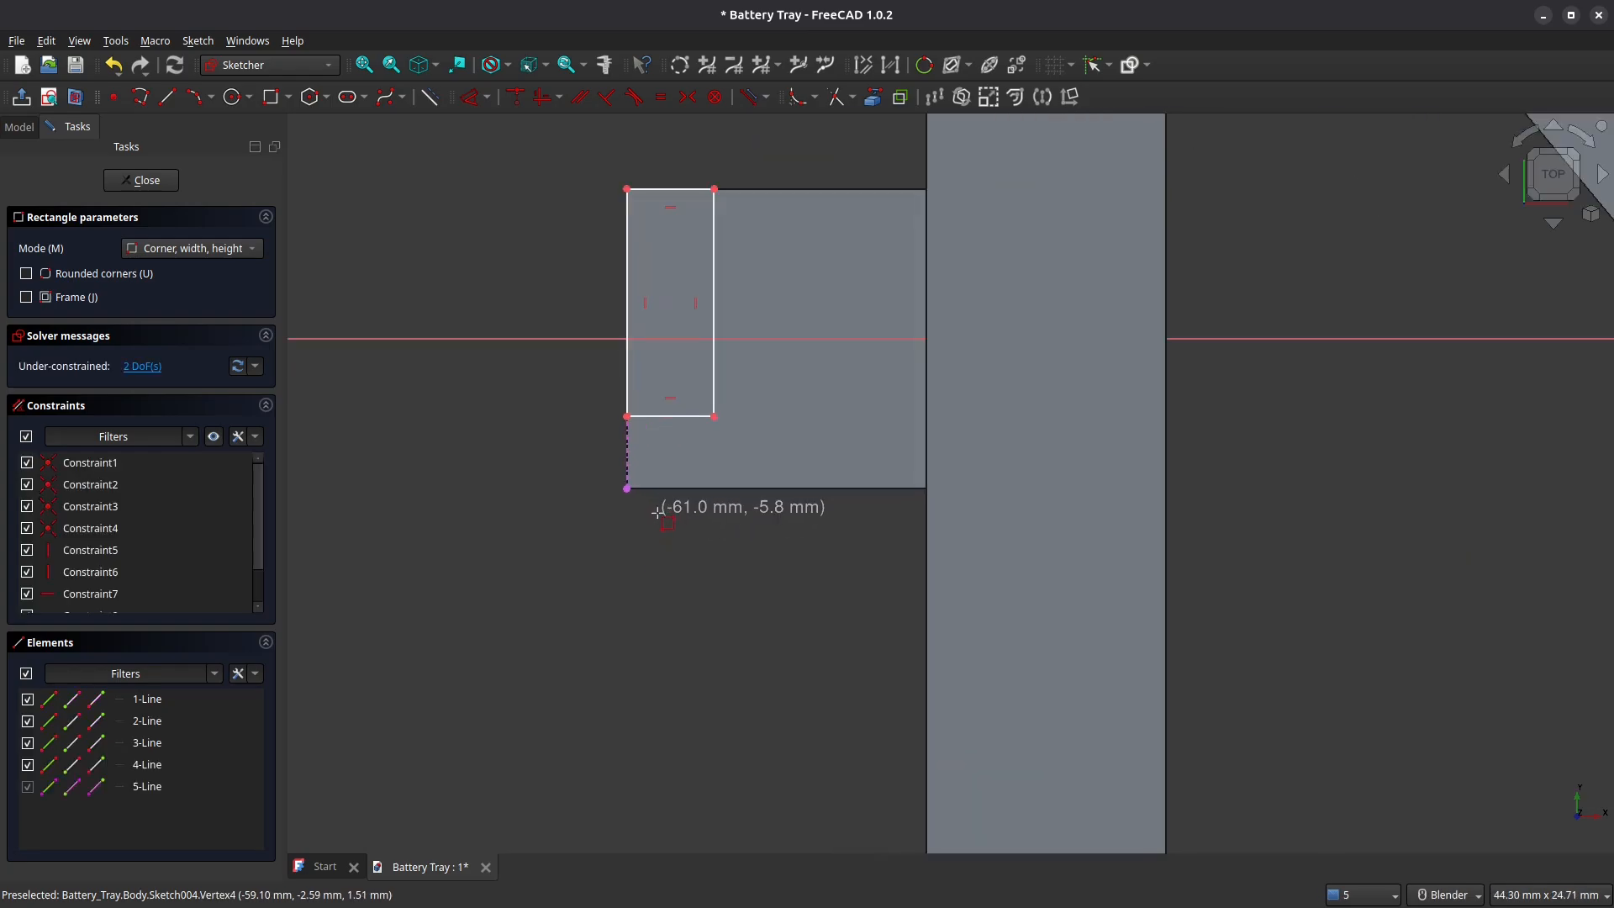
pyautogui.press('Escape')
# Make the rectangle's lower outer corner coincident with the lower endpoint of the projected tab edge
pyautogui.click(627, 416)
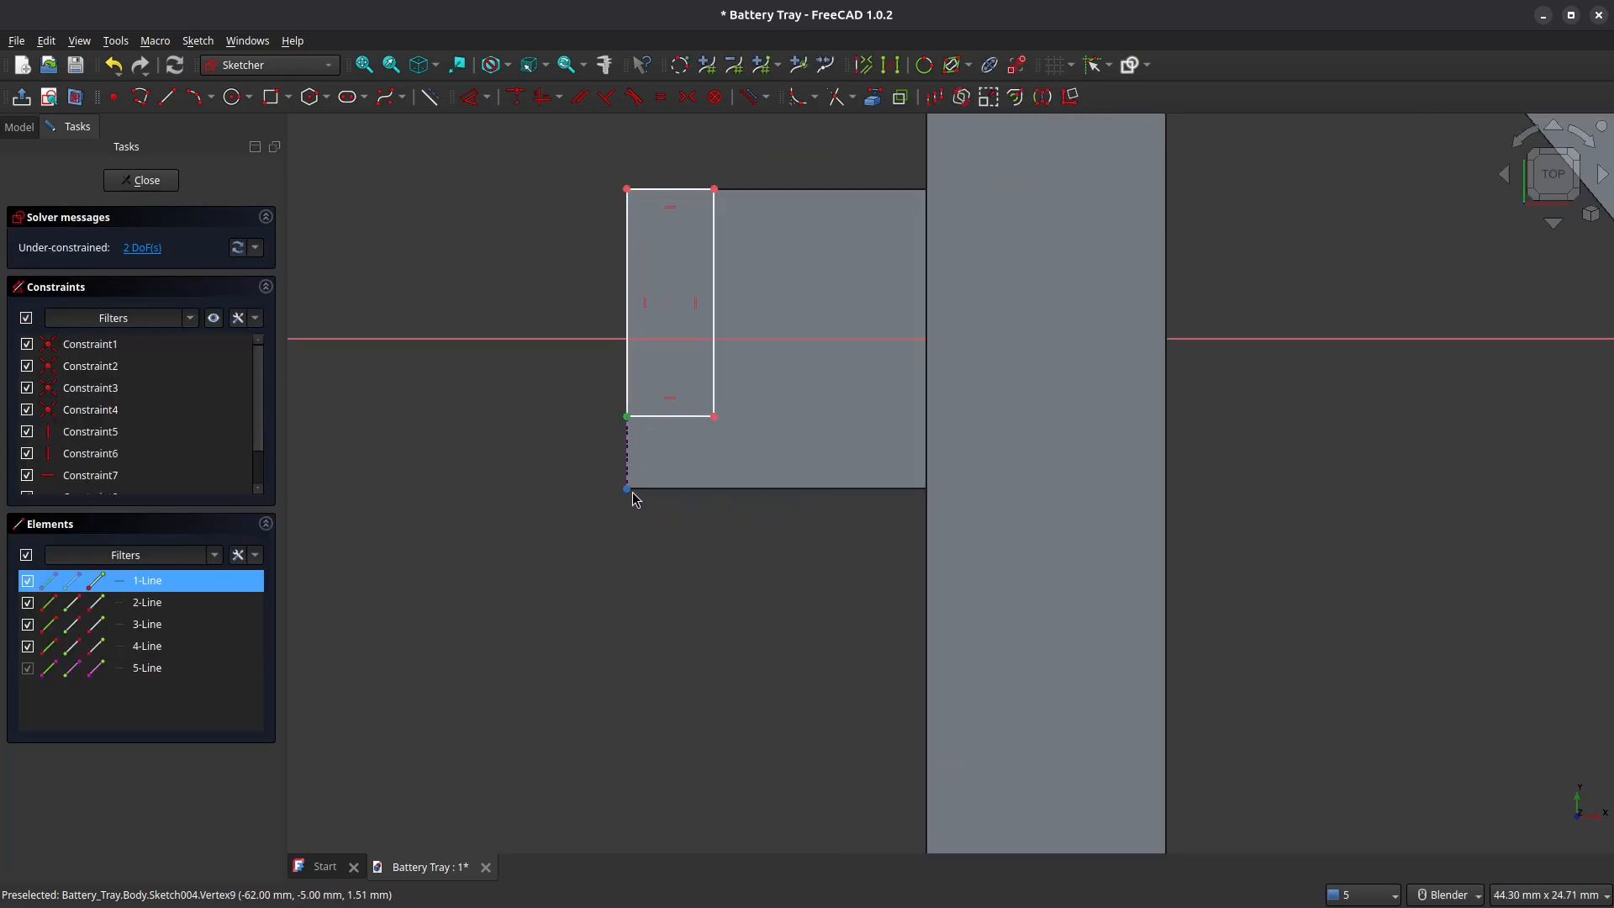
pyautogui.click(627, 488)
pyautogui.click(516, 97)
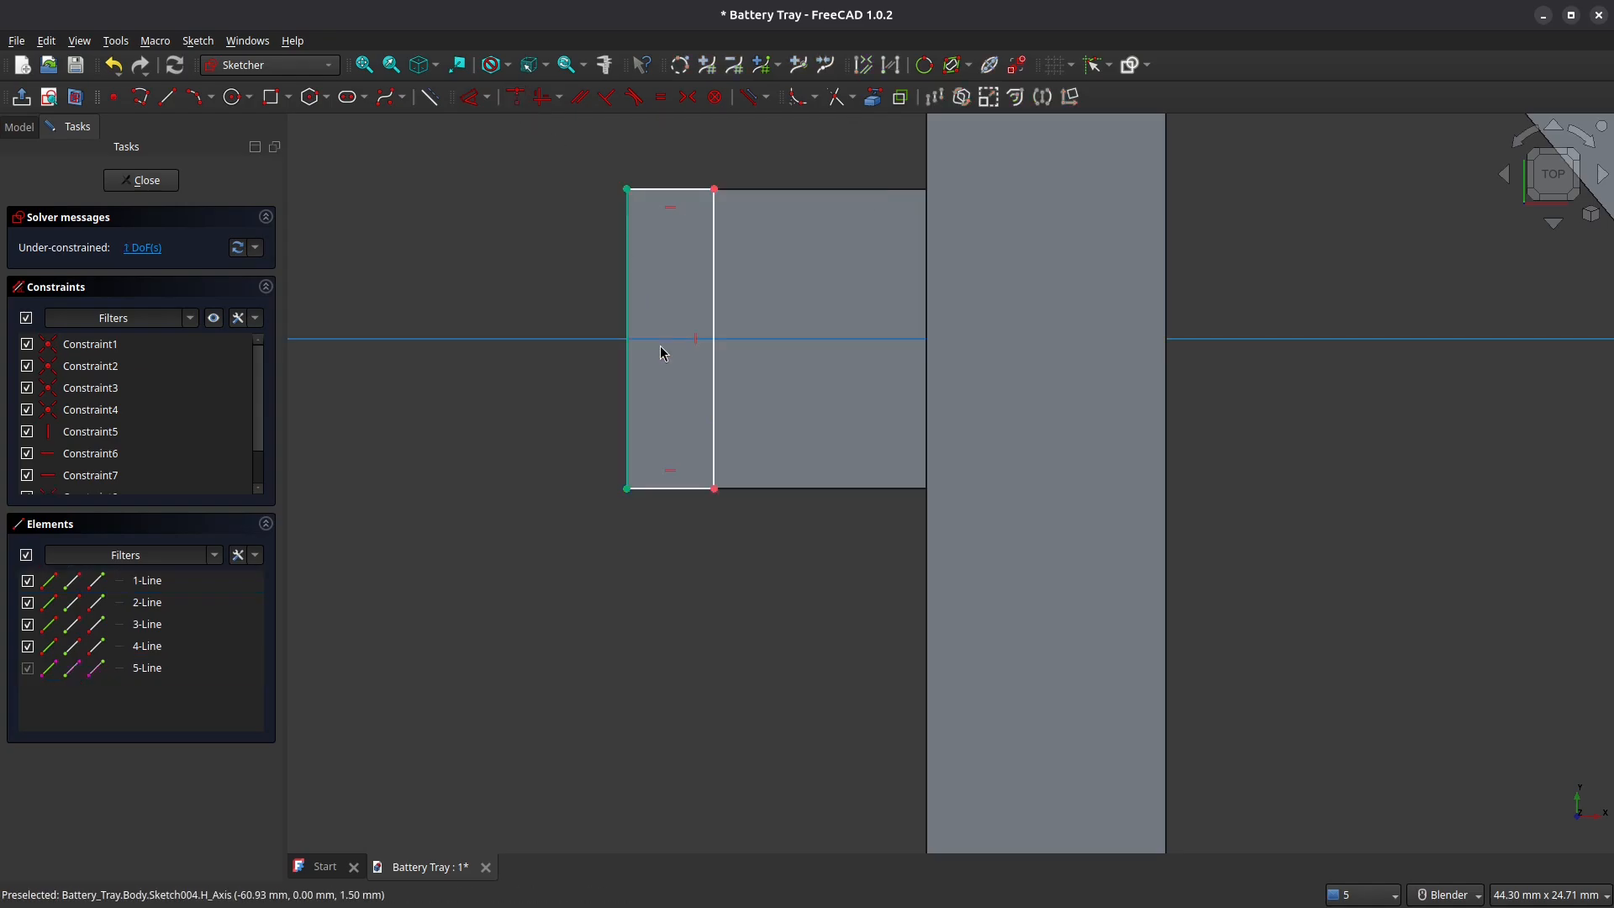
# Set the rectangle's width to 2.8 mm and place the dimension label above it, beside the extension lines
pyautogui.scroll(-1, 720, 280)
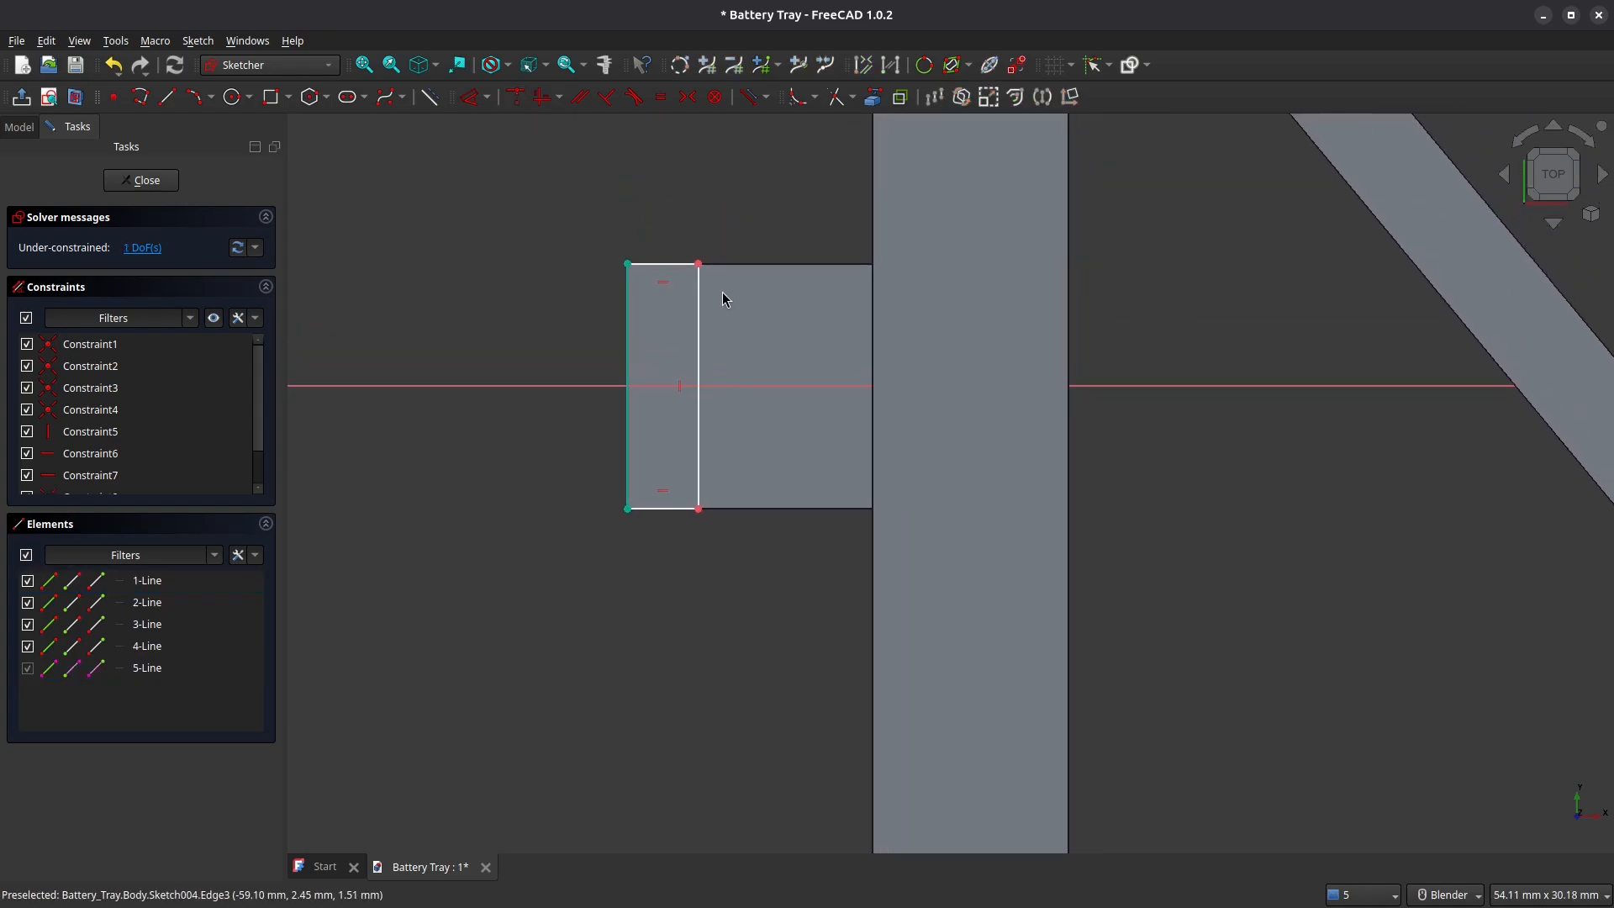
pyautogui.click(476, 101)
pyautogui.click(672, 270)
pyautogui.click(630, 208)
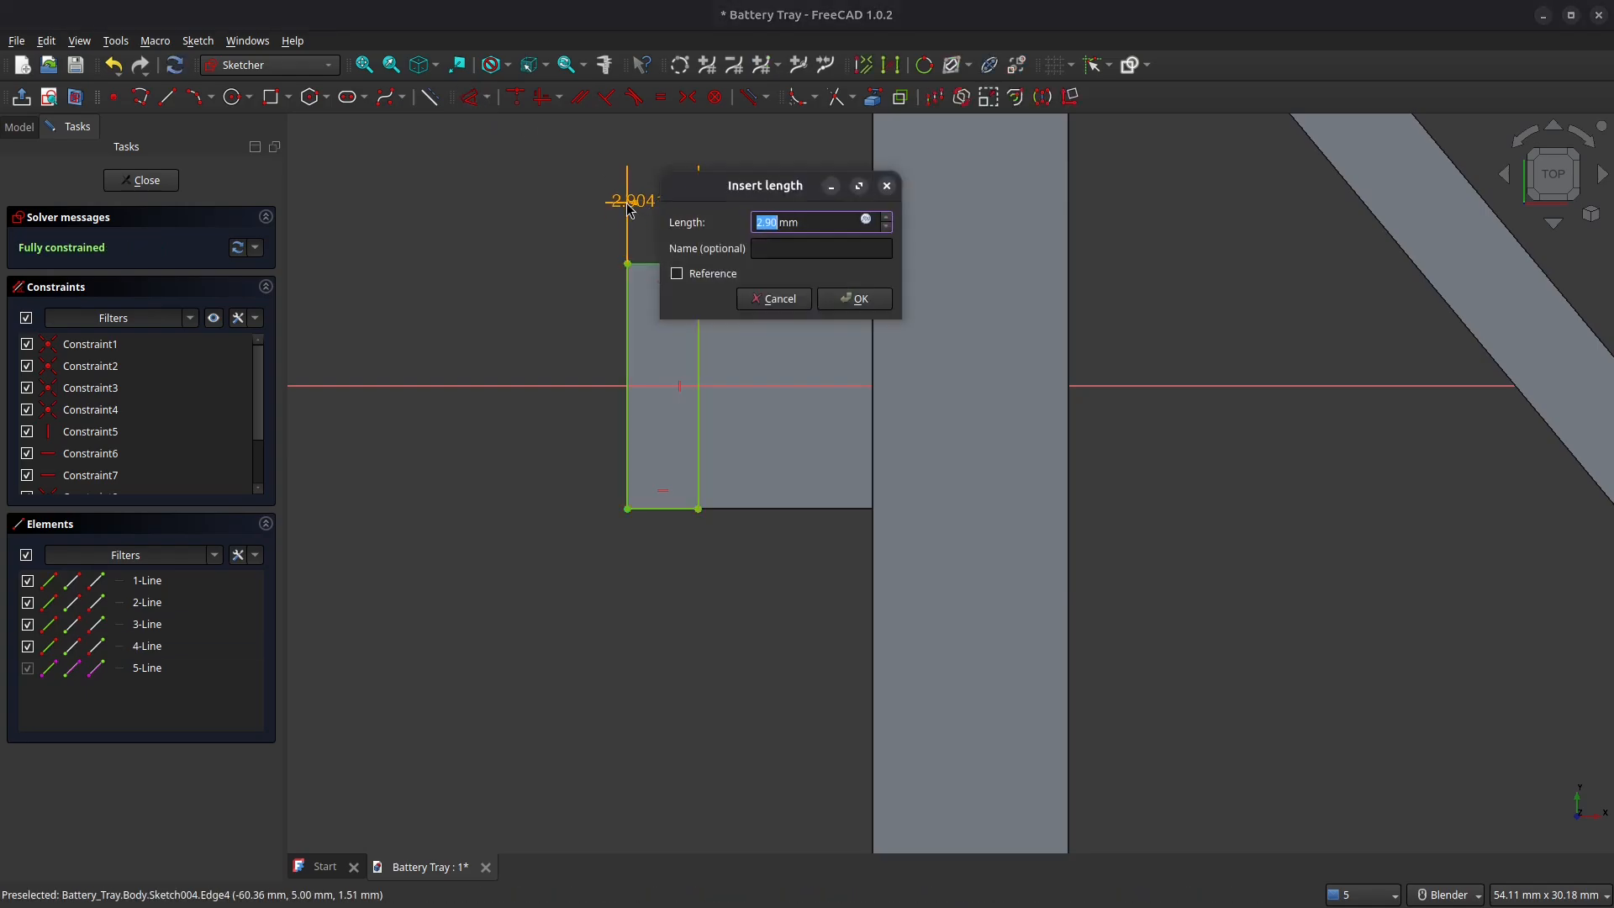
pyautogui.press('Return')
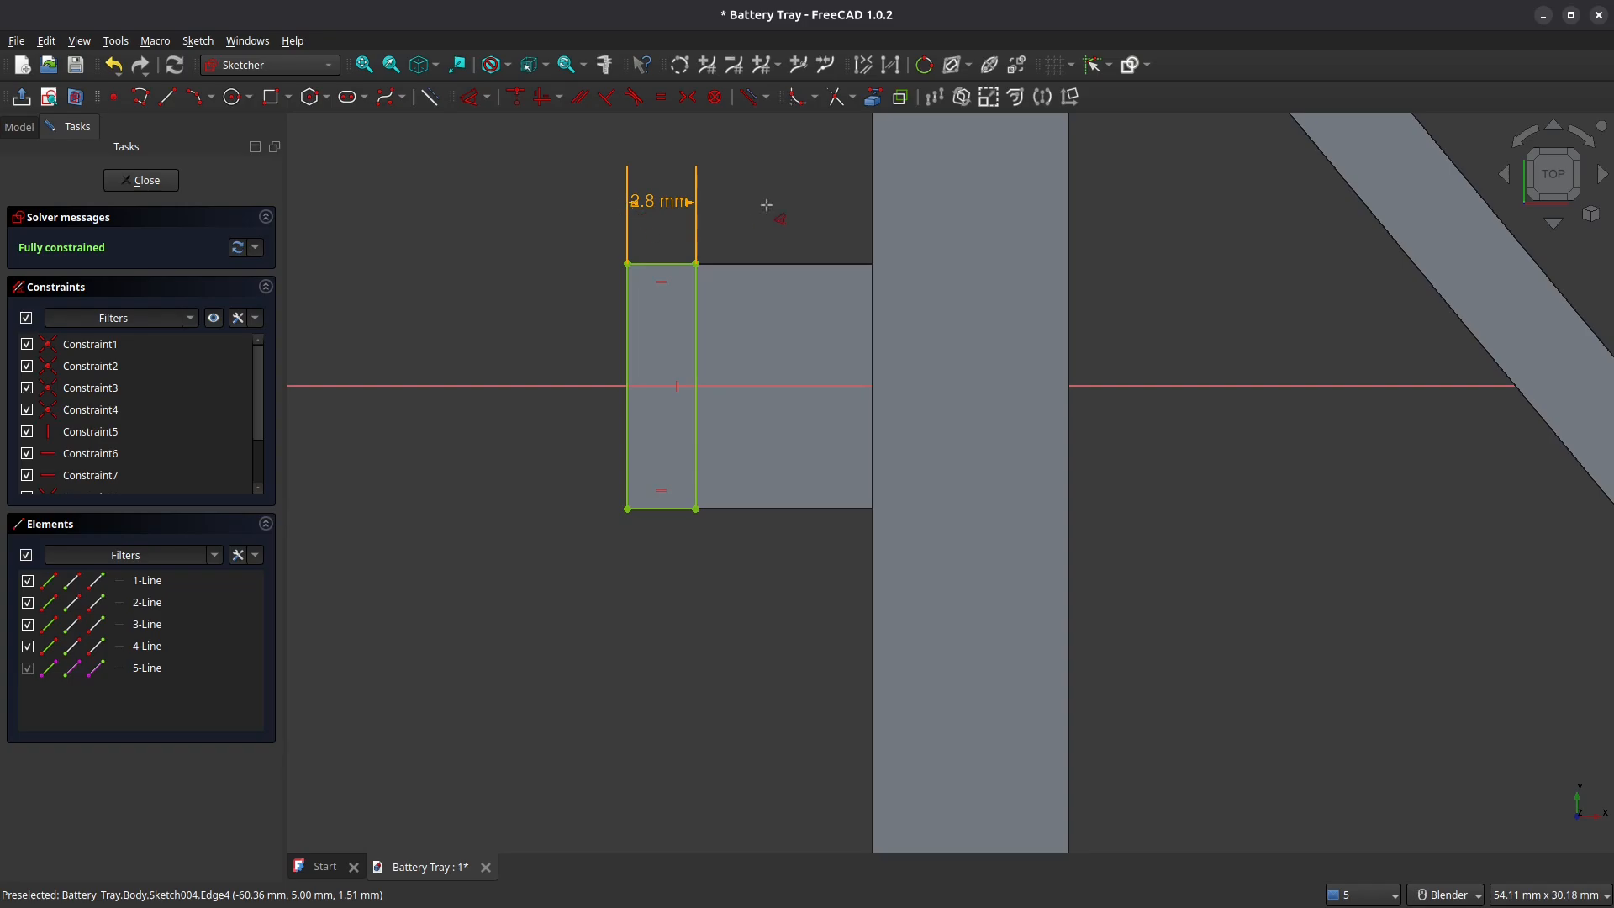
pyautogui.rightClick(795, 189)
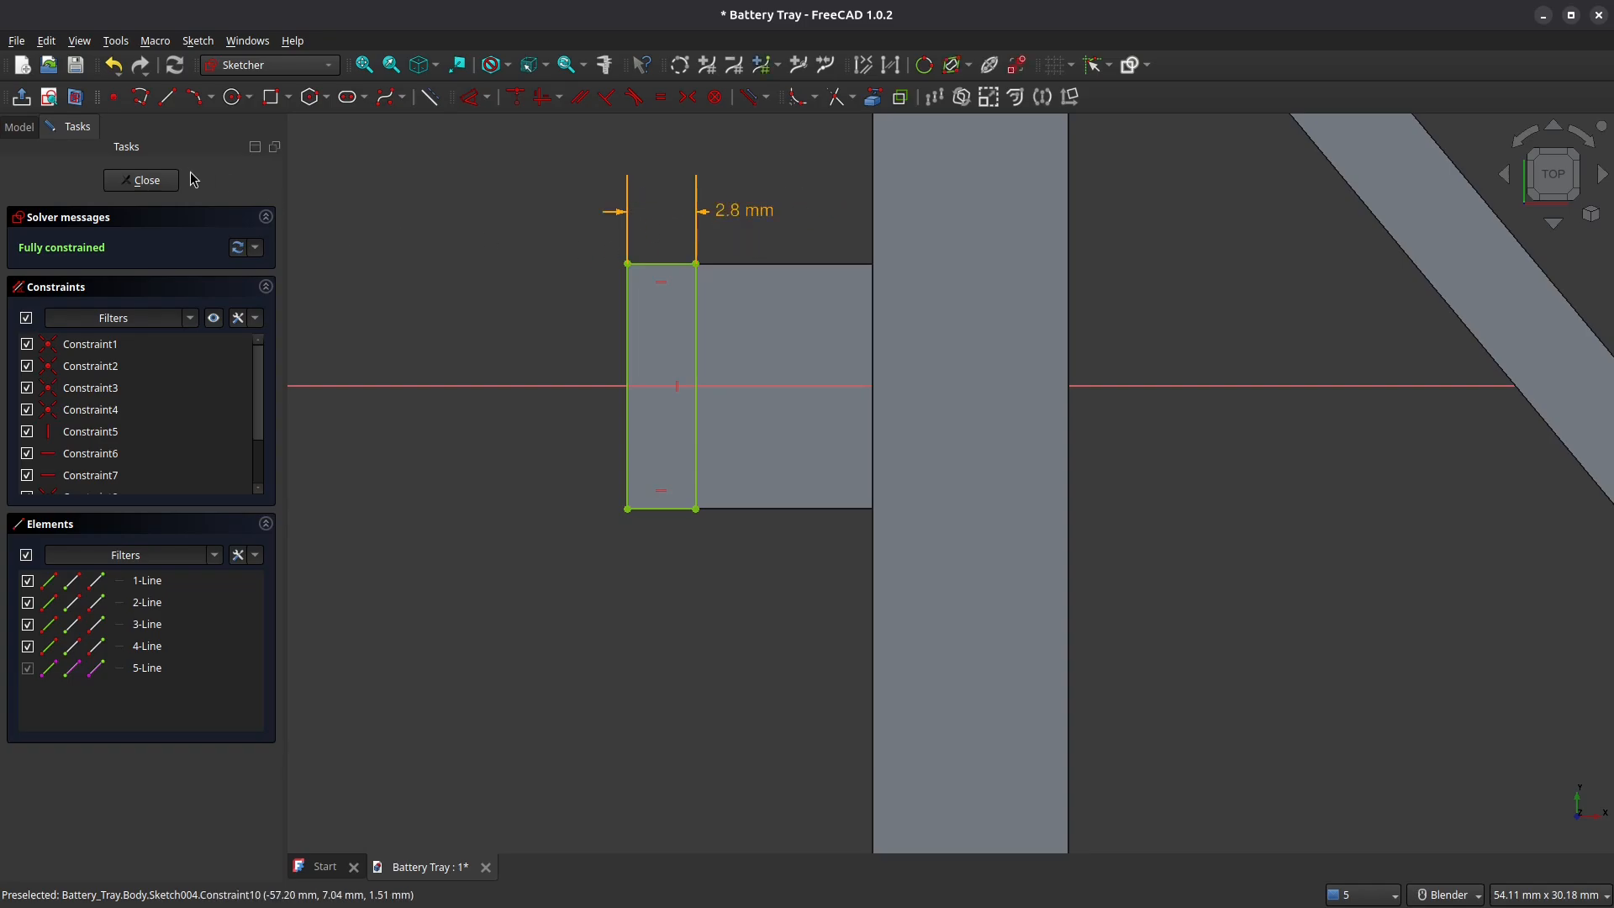
# Close the sketch and pad the rectangle 5 mm upward to form a lip at the tab's outer end
pyautogui.click(167, 187)
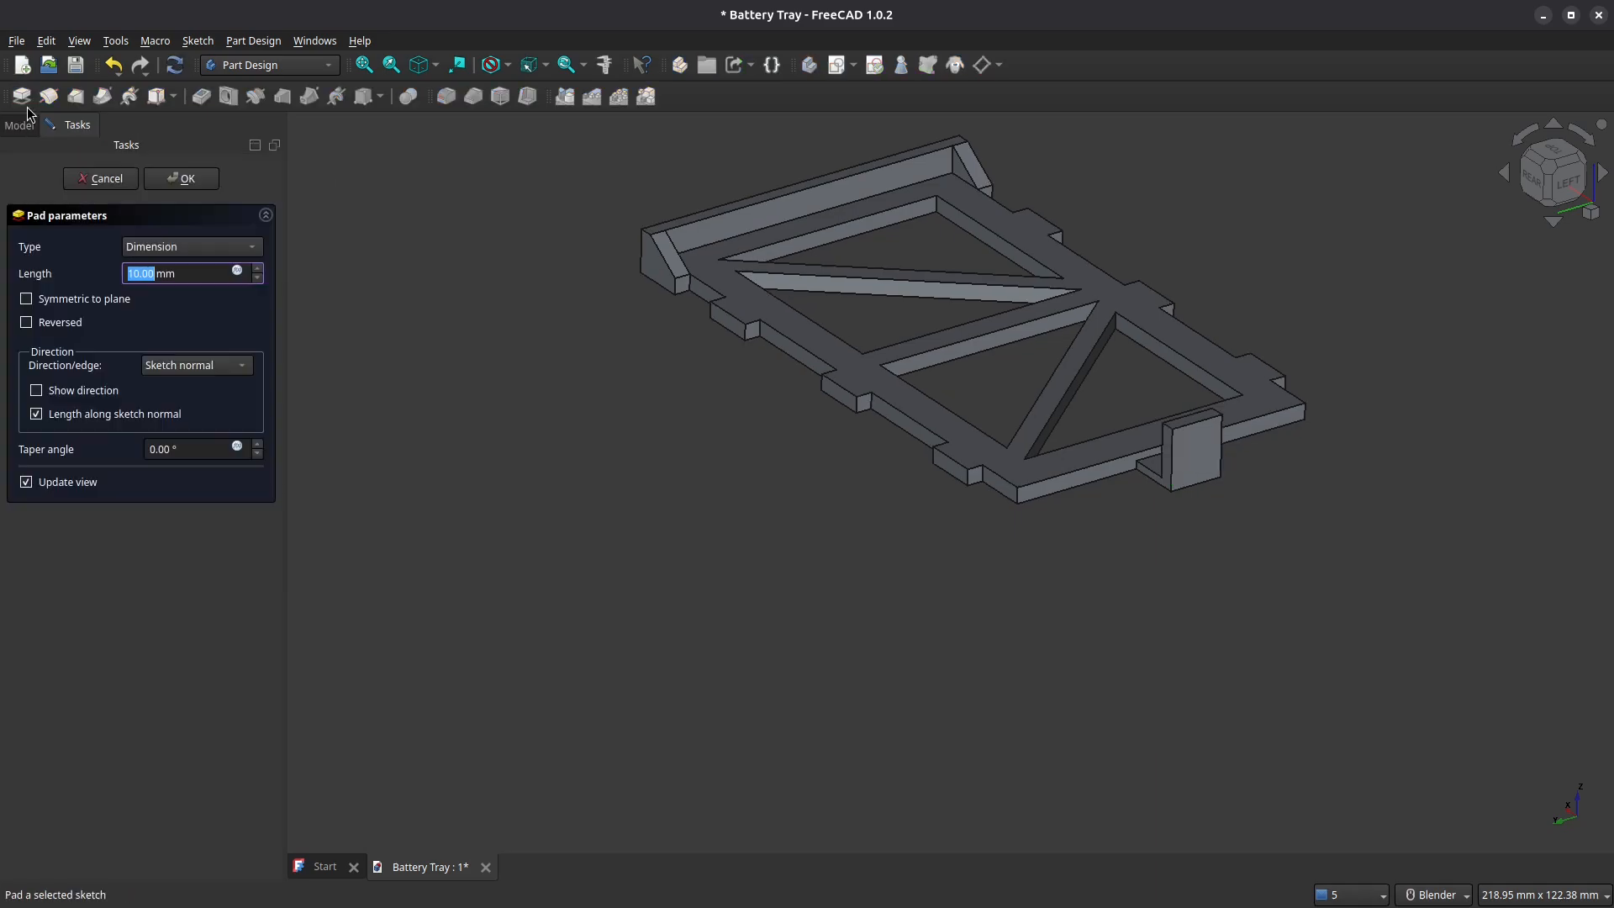
pyautogui.write('5')
pyautogui.press('Return')
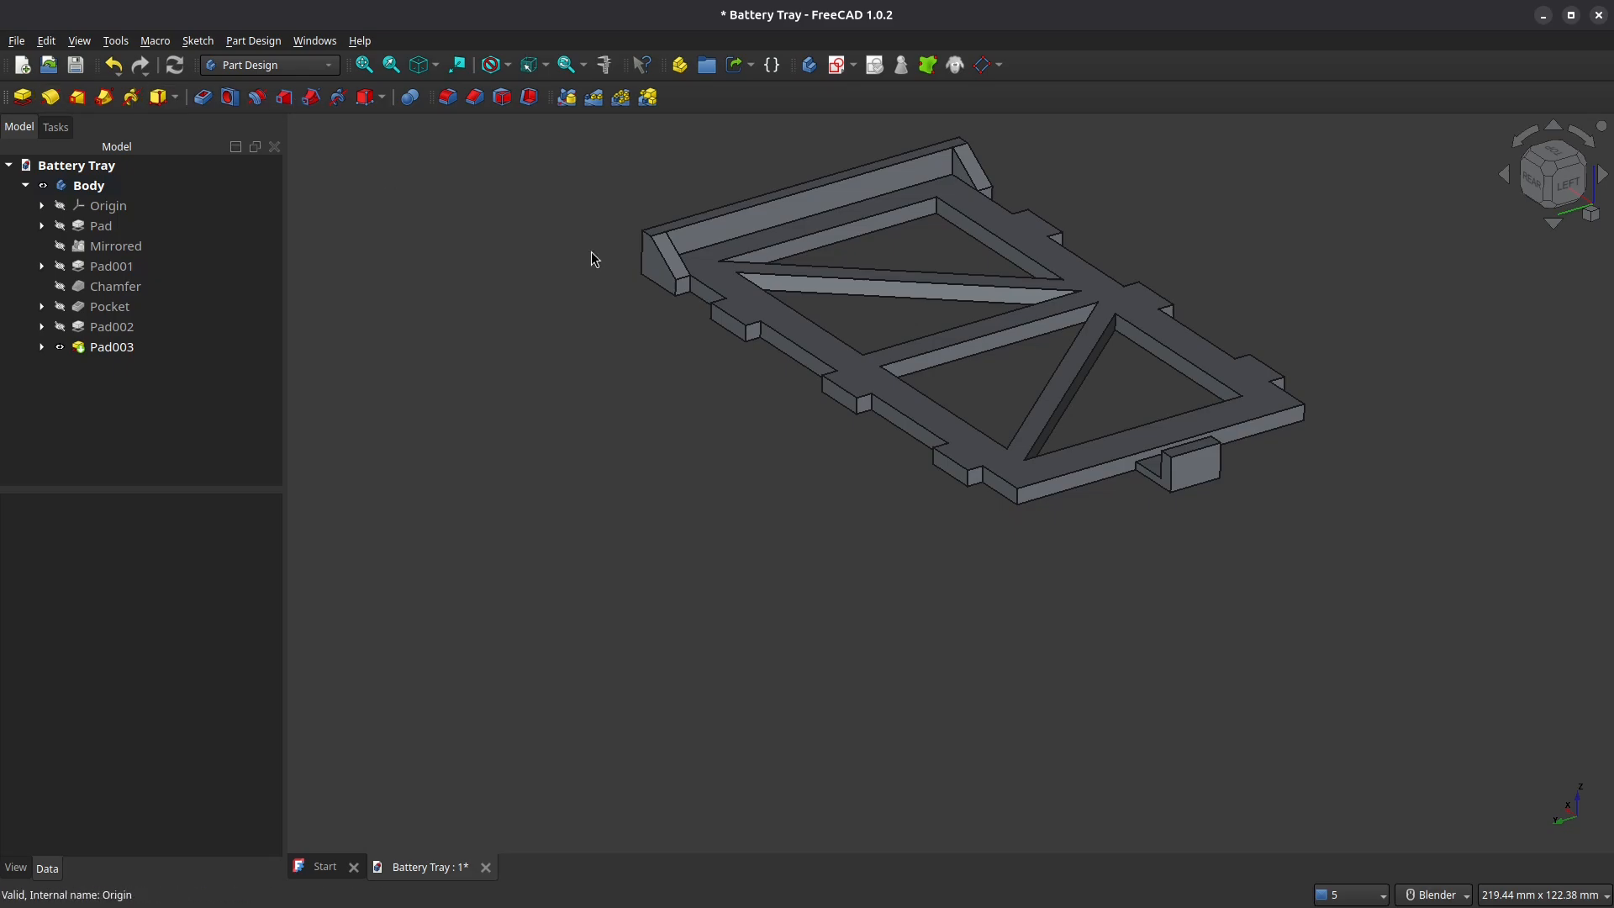
# Chamfer the lip's upper outer edge with an equal distance of 2.4 mm
pyautogui.scroll(1, 1202, 456)
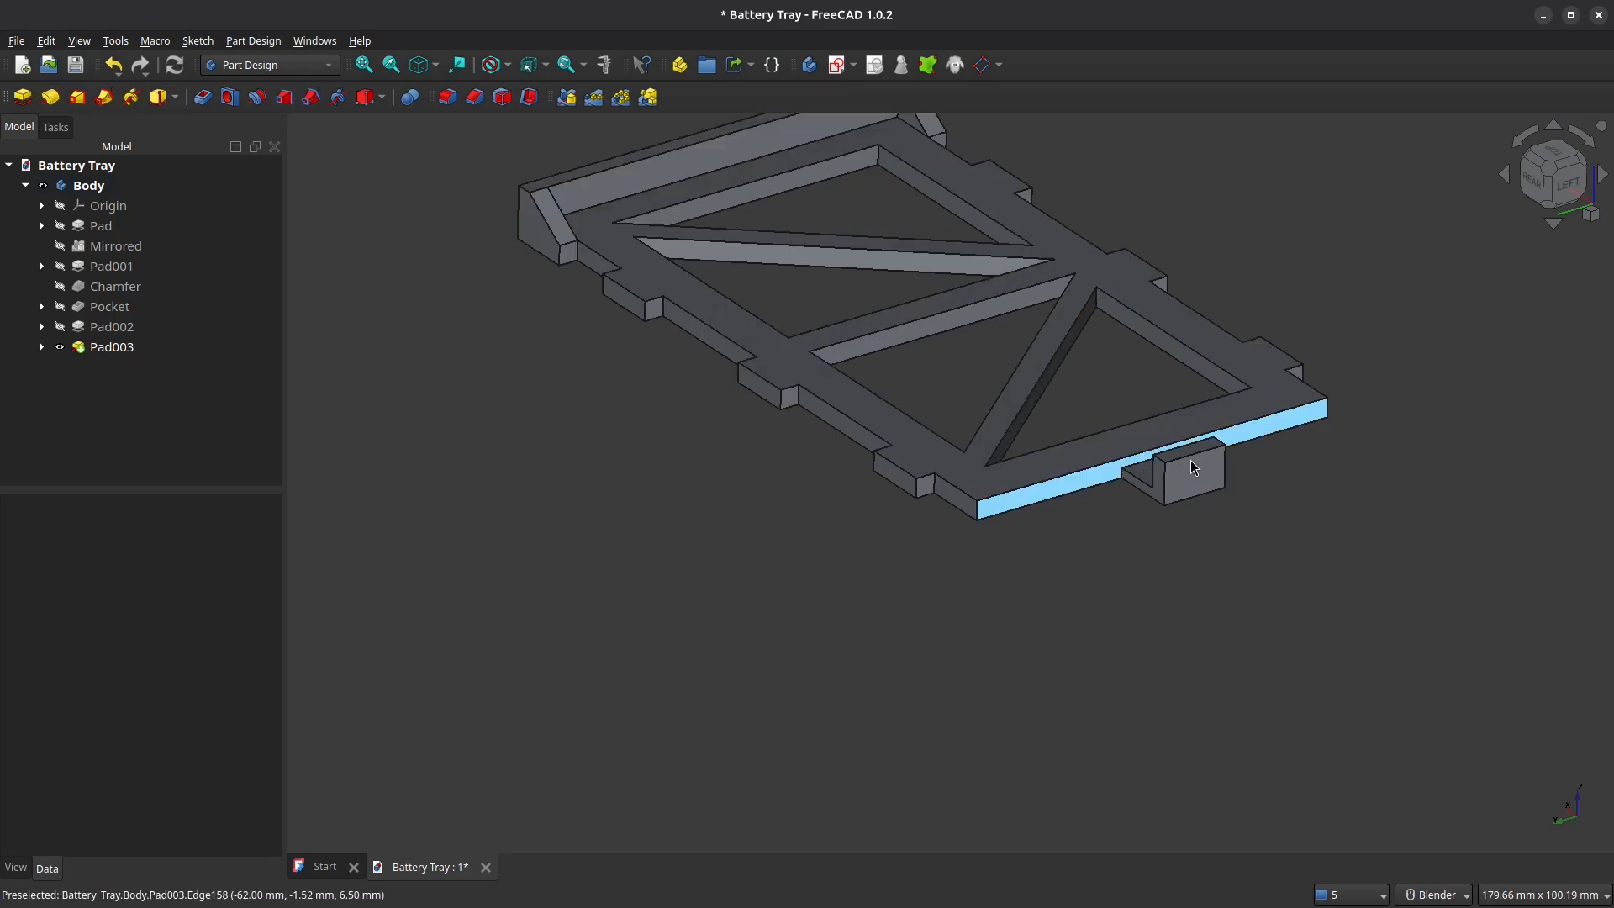
pyautogui.click(1208, 458)
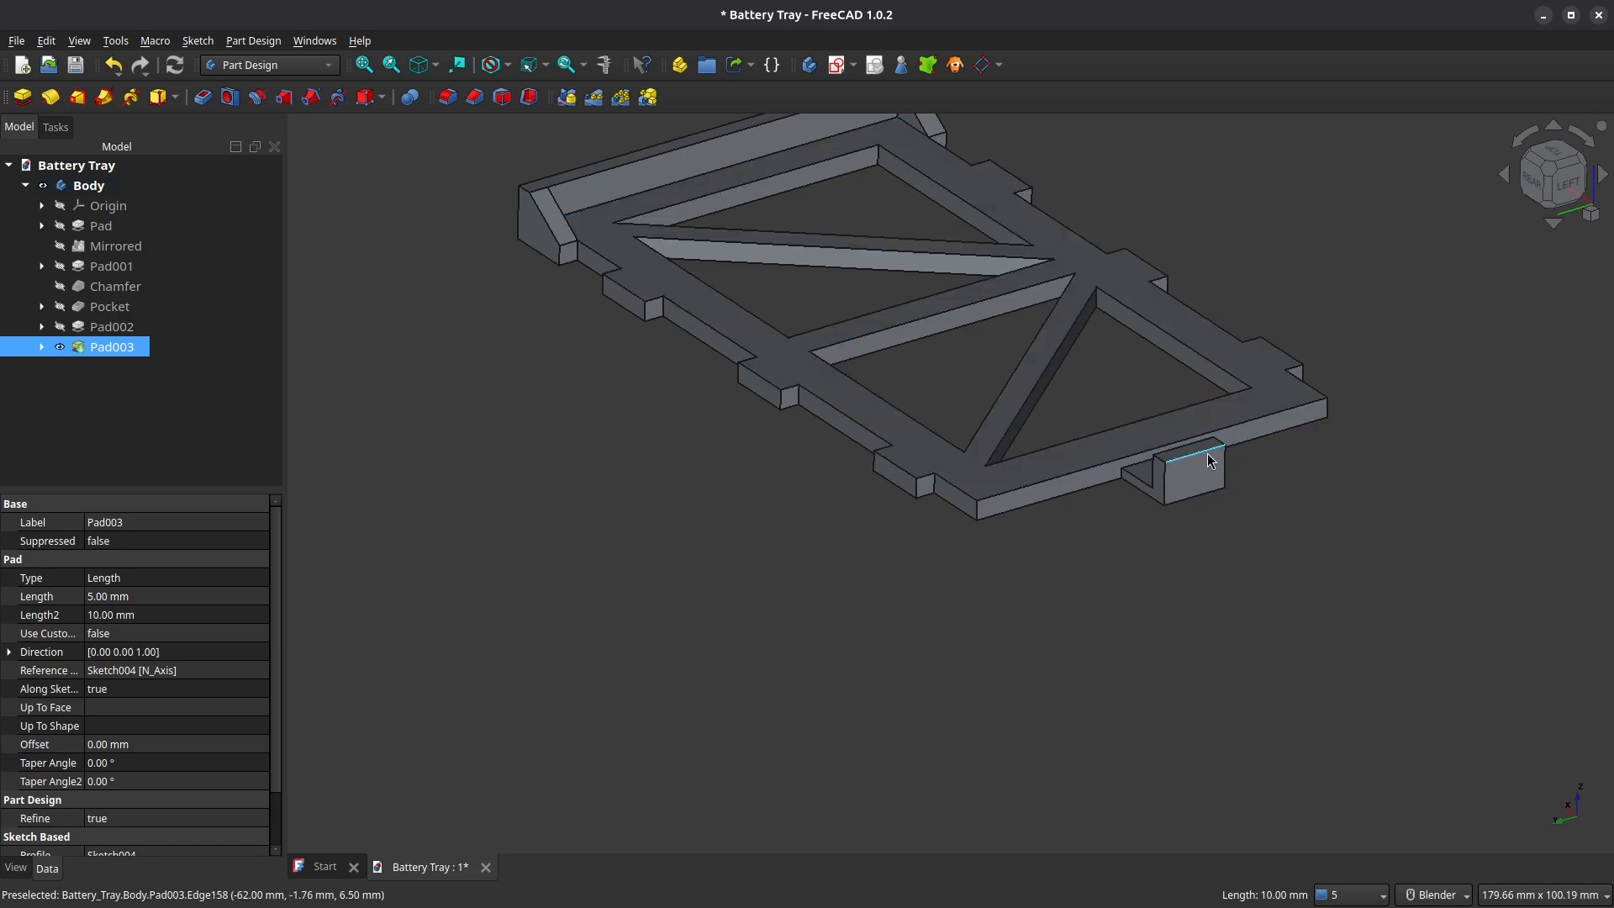
pyautogui.scroll(5, 1210, 471)
pyautogui.keyDown('shift'); pyautogui.moveTo(1212, 450); pyautogui.dragTo(1217, 521, button='middle'); pyautogui.keyUp('shift')
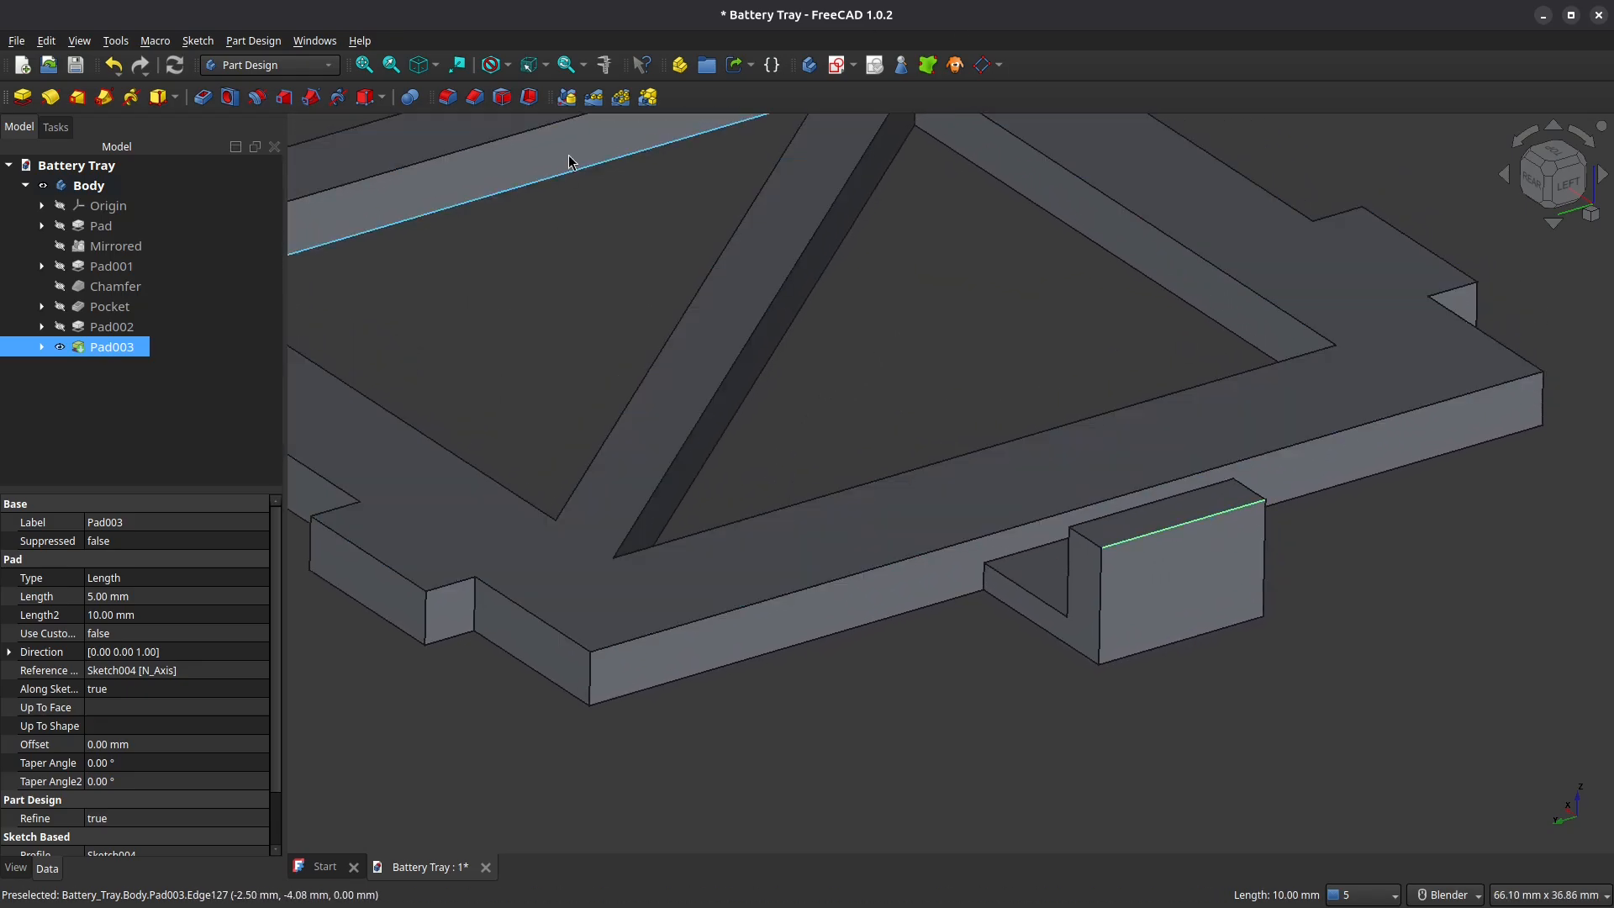
pyautogui.click(475, 97)
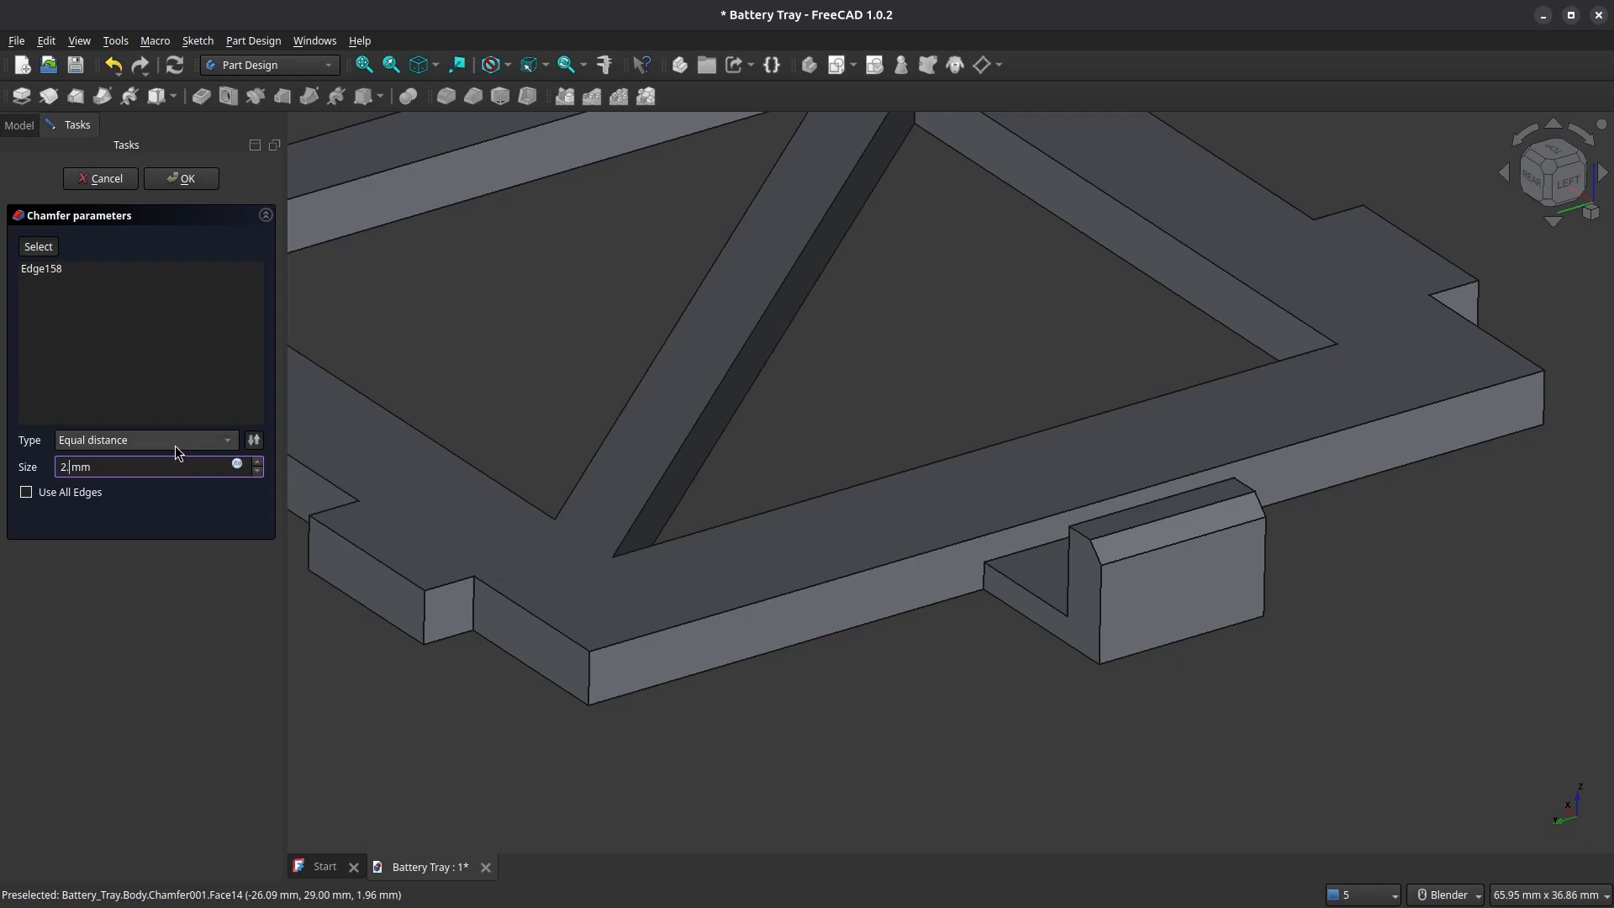
pyautogui.press('Return')
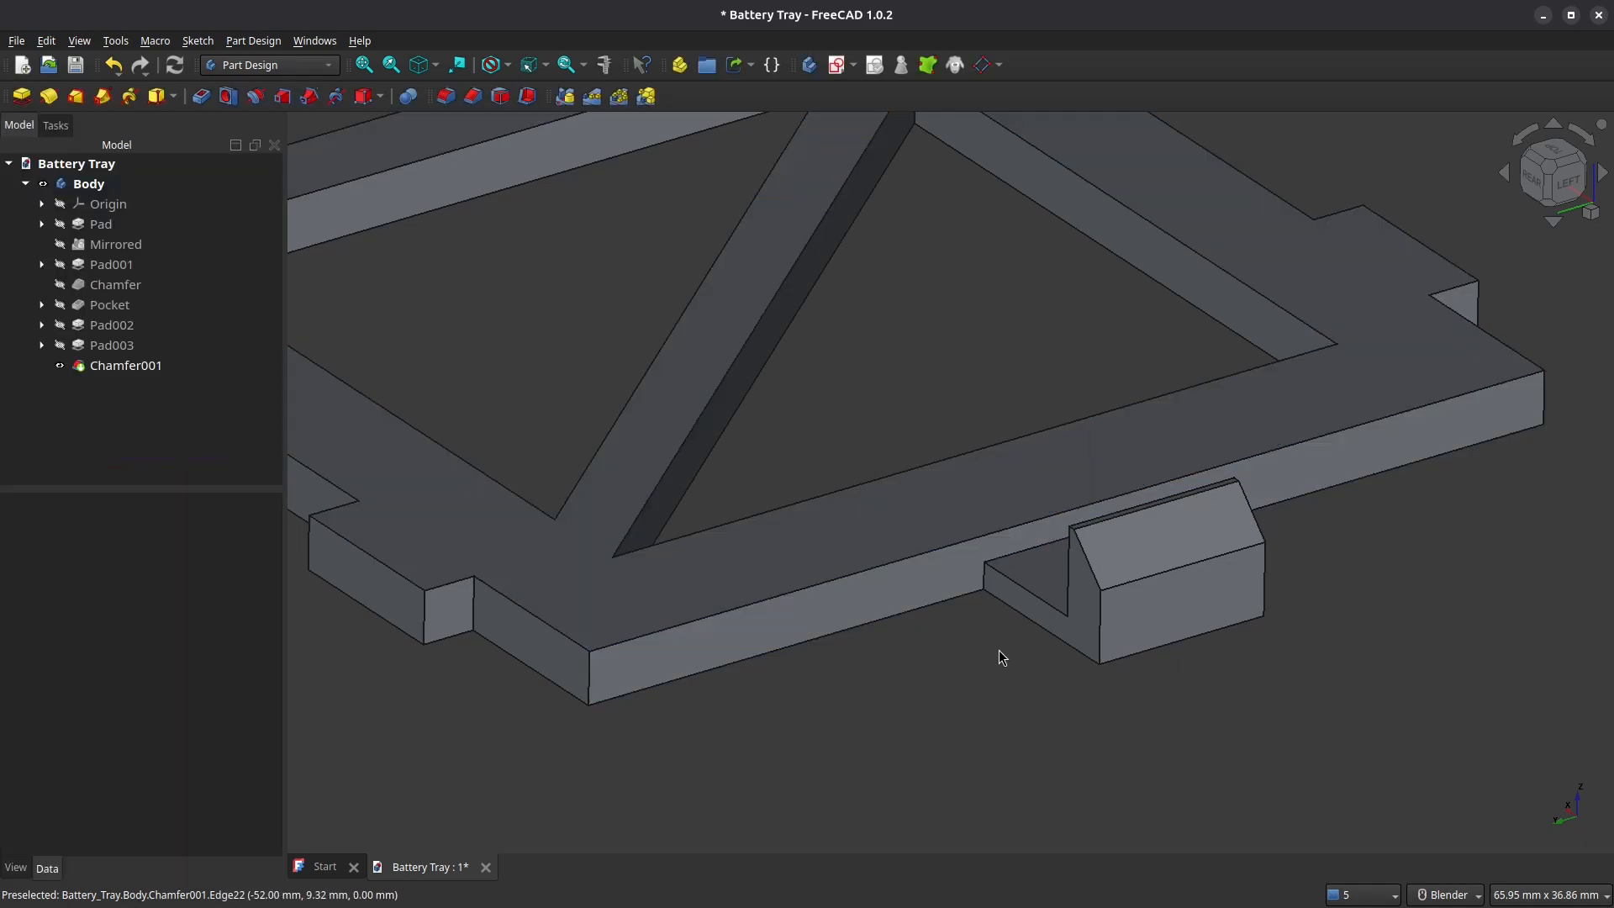
# Chamfer the inner edge where the tab's upper face meets the tray's end face with a size of 1.4 mm
pyautogui.moveTo(1078, 616); pyautogui.dragTo(1207, 630, button='middle')
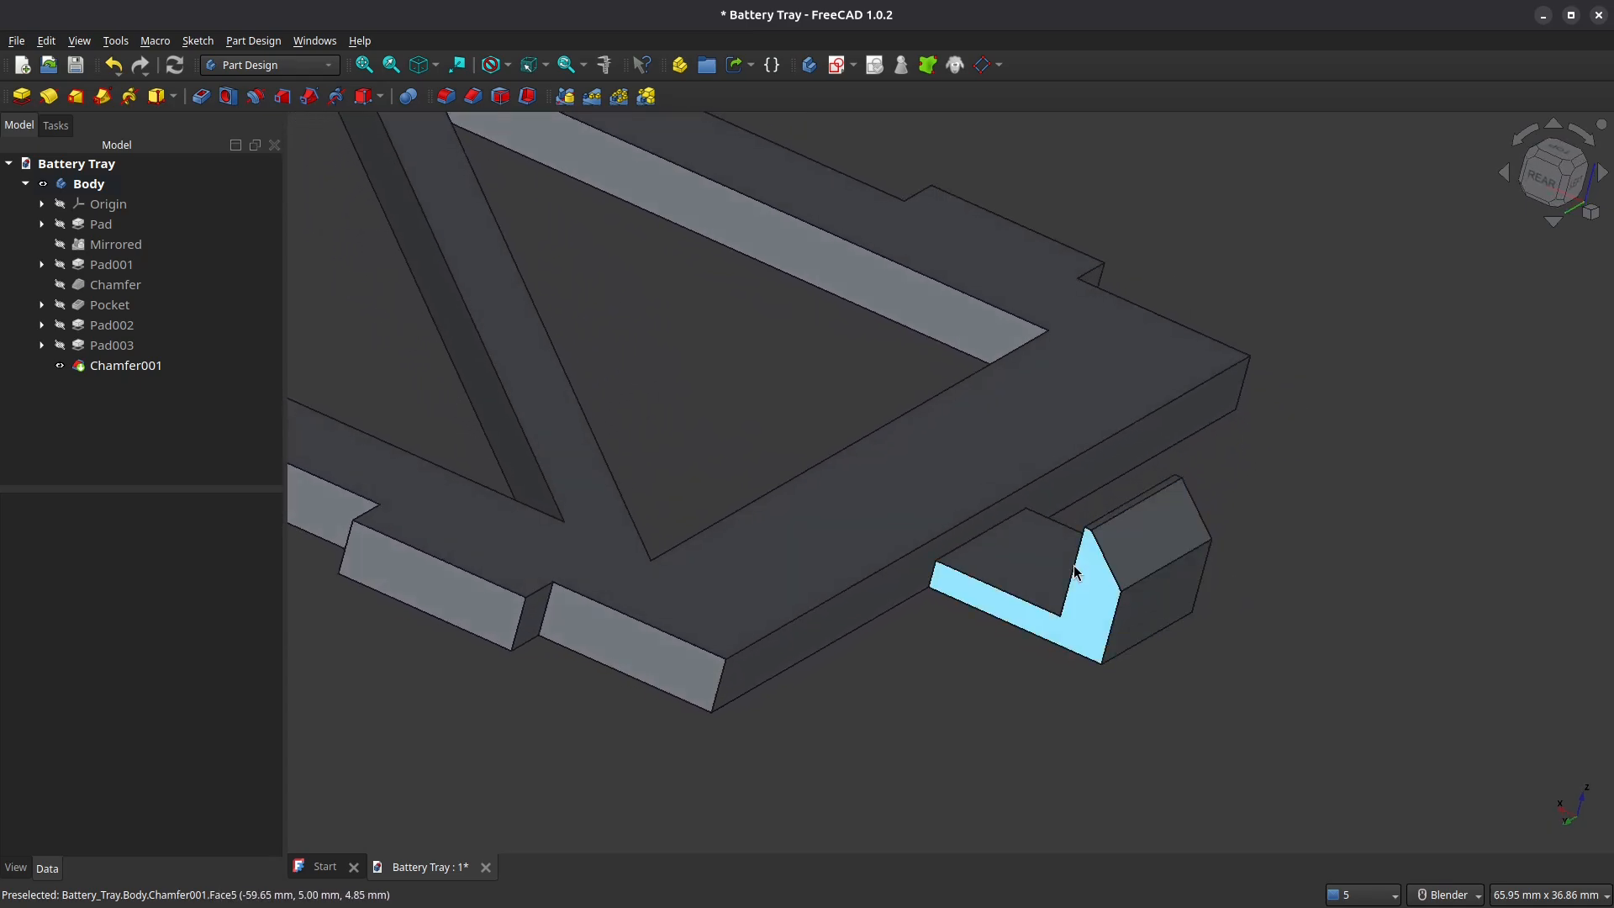
pyautogui.moveTo(1073, 547); pyautogui.dragTo(1200, 593, button='middle')
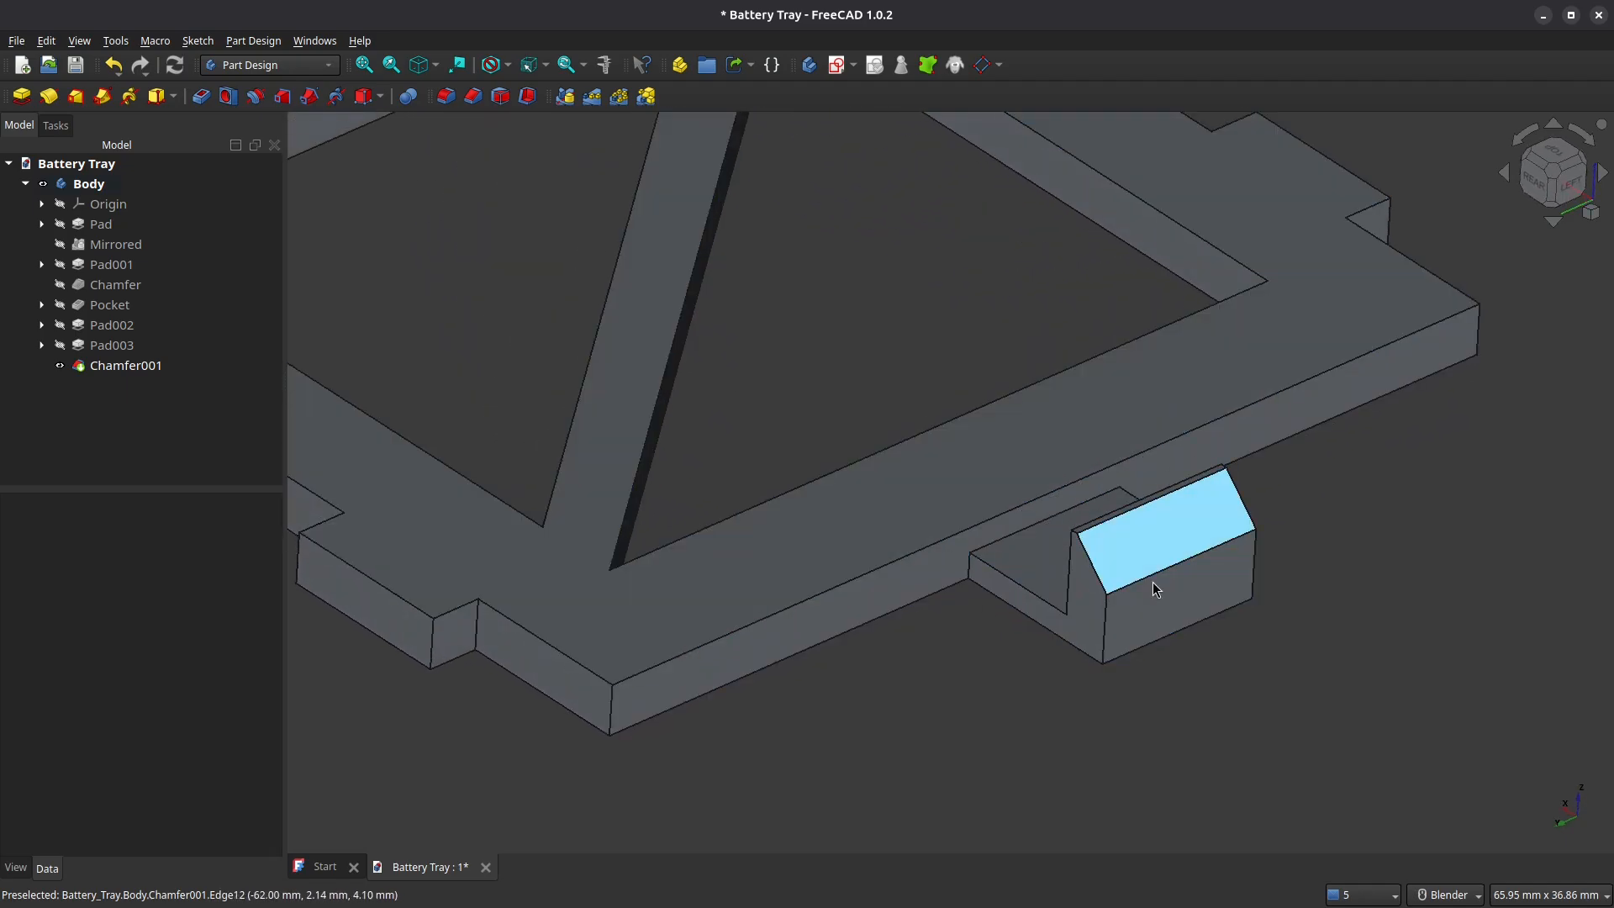
pyautogui.scroll(-5, 1149, 564)
pyautogui.scroll(2, 1059, 595)
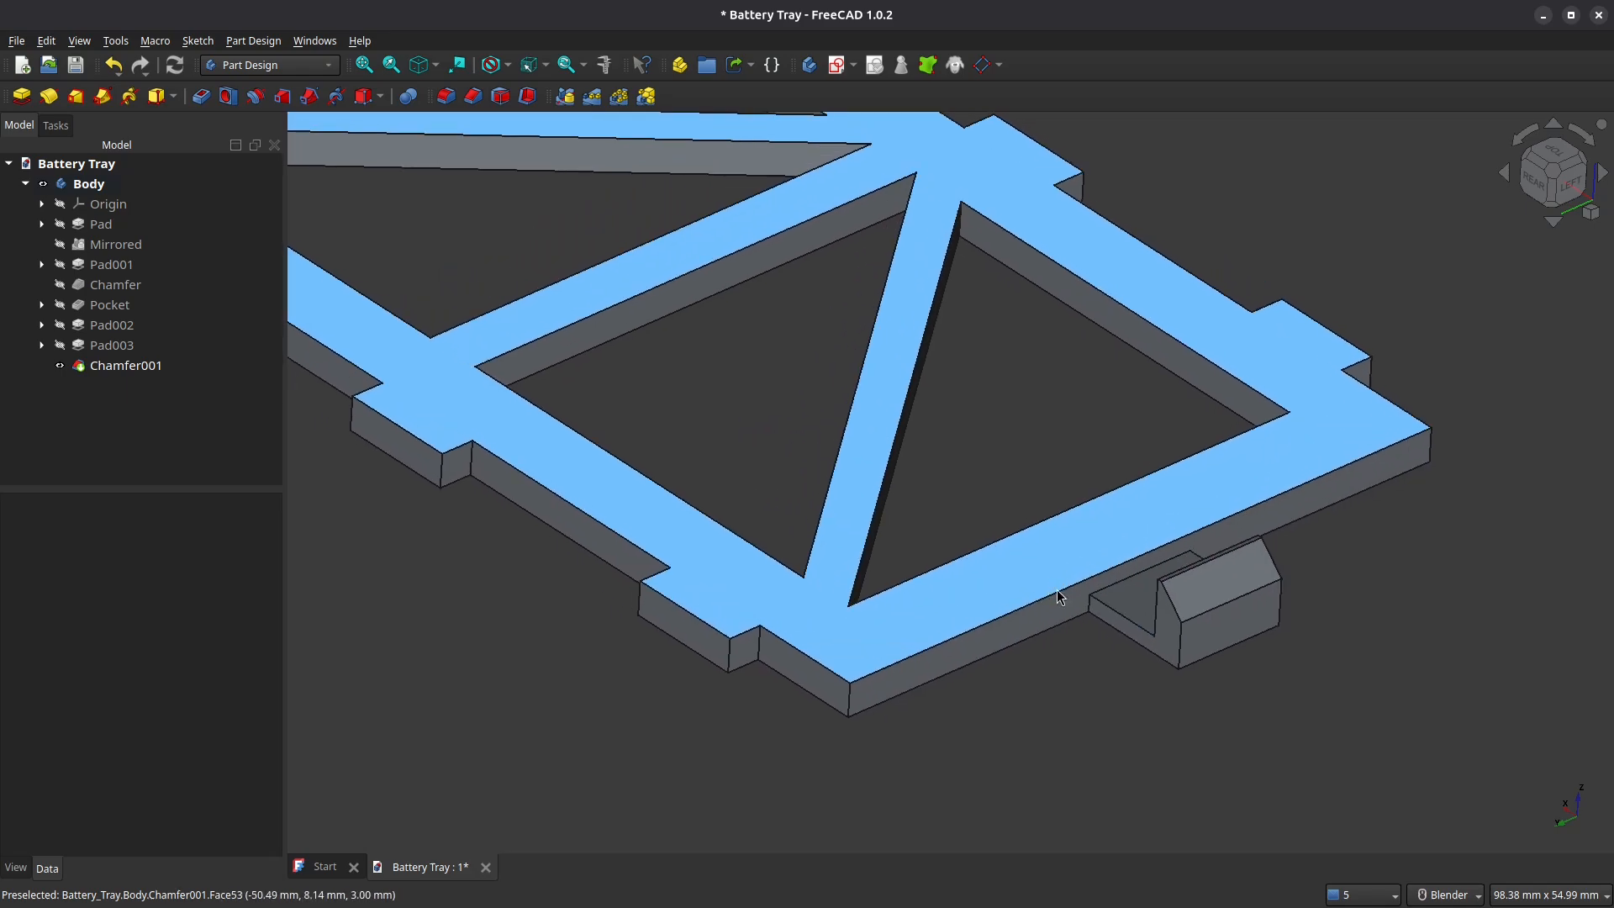
pyautogui.scroll(-1, 1084, 574)
pyautogui.keyDown('shift'); pyautogui.moveTo(1067, 545); pyautogui.dragTo(1047, 579, button='middle'); pyautogui.keyUp('shift')
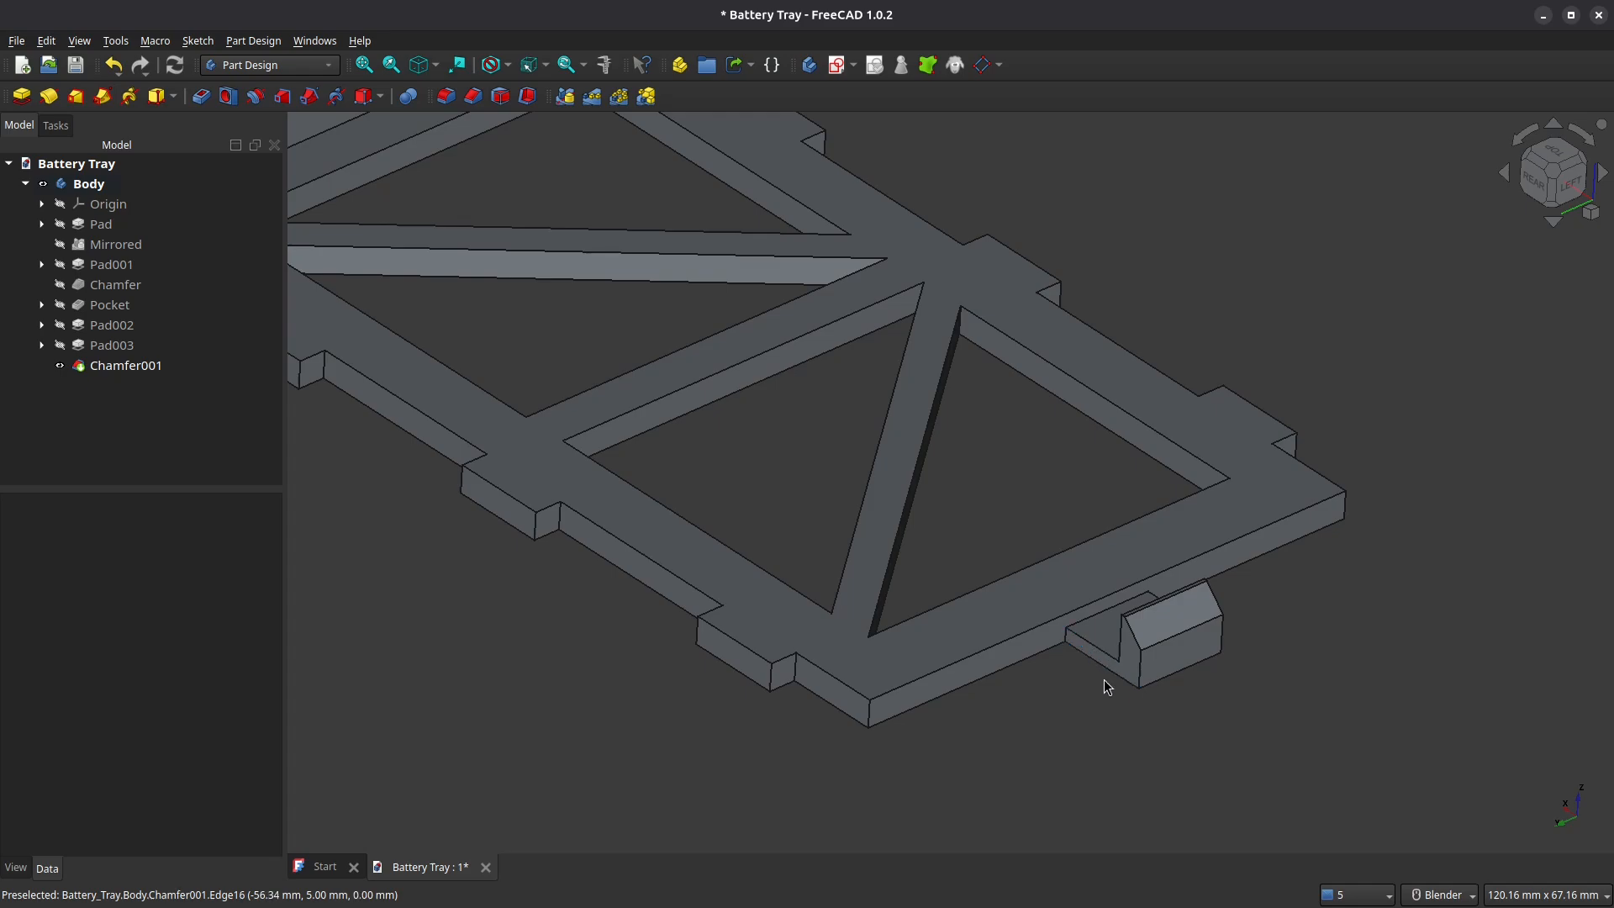
pyautogui.scroll(4, 1103, 679)
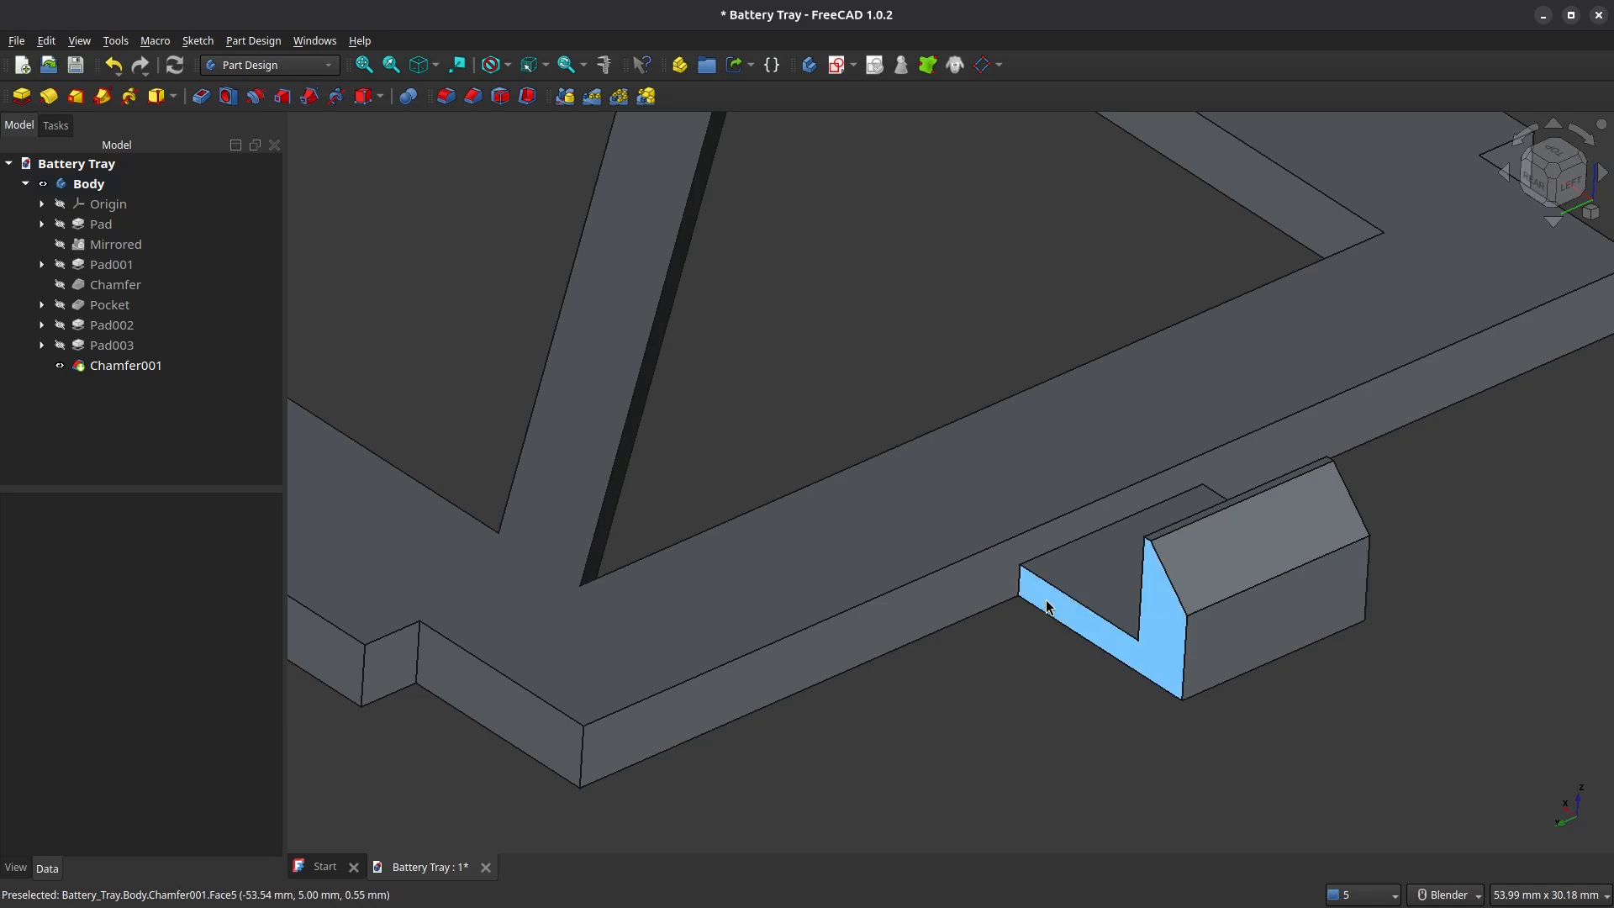
pyautogui.click(1078, 544)
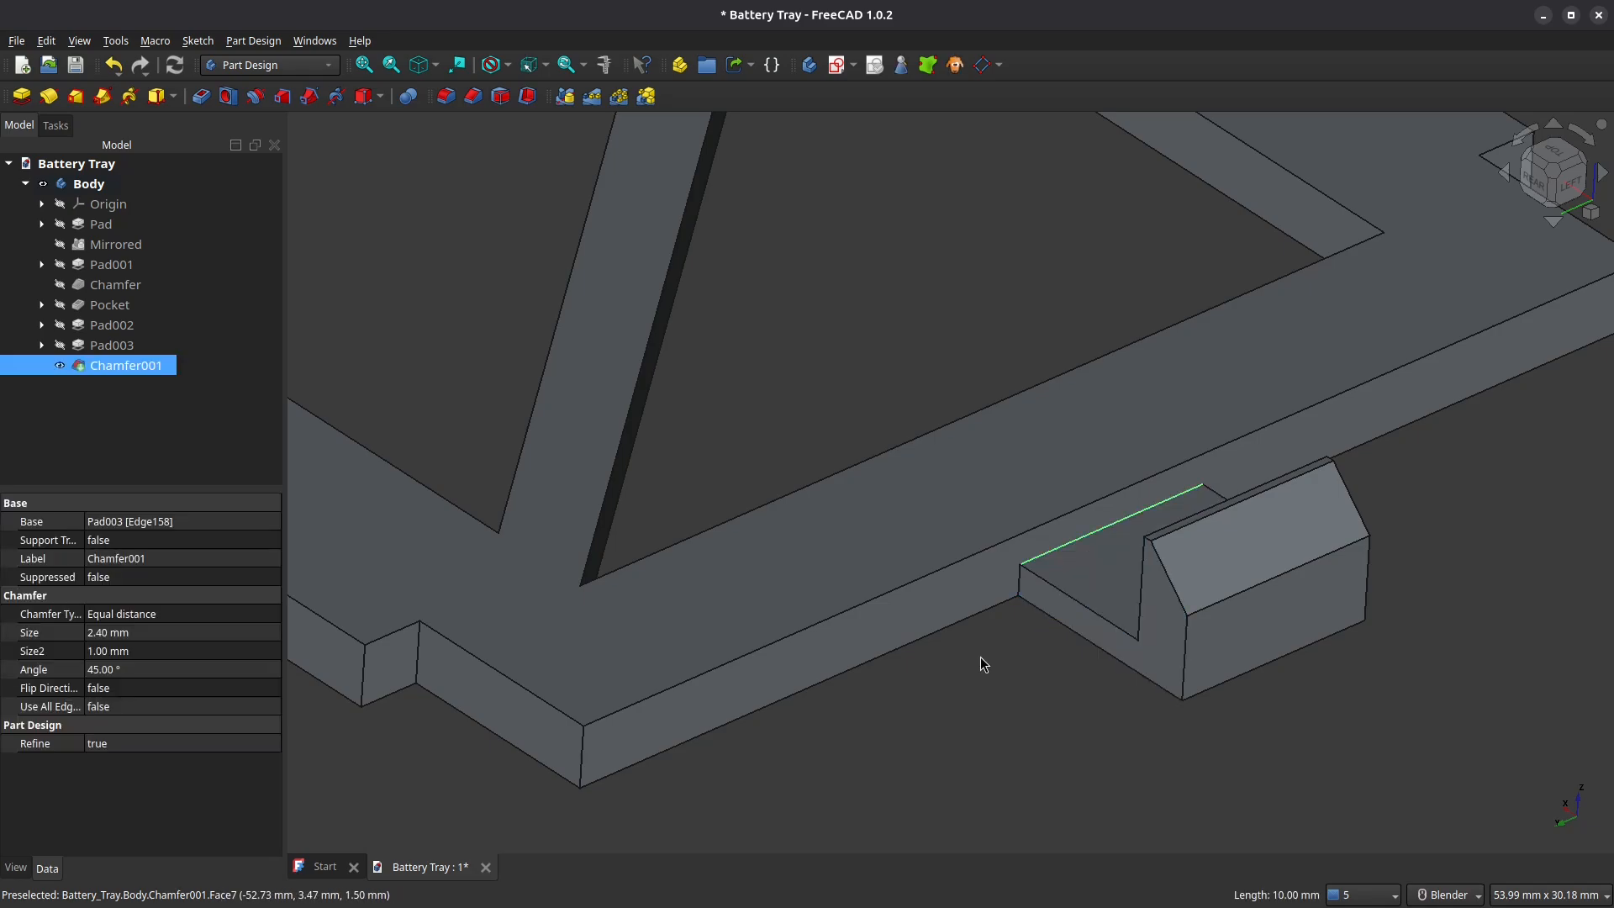
pyautogui.click(474, 97)
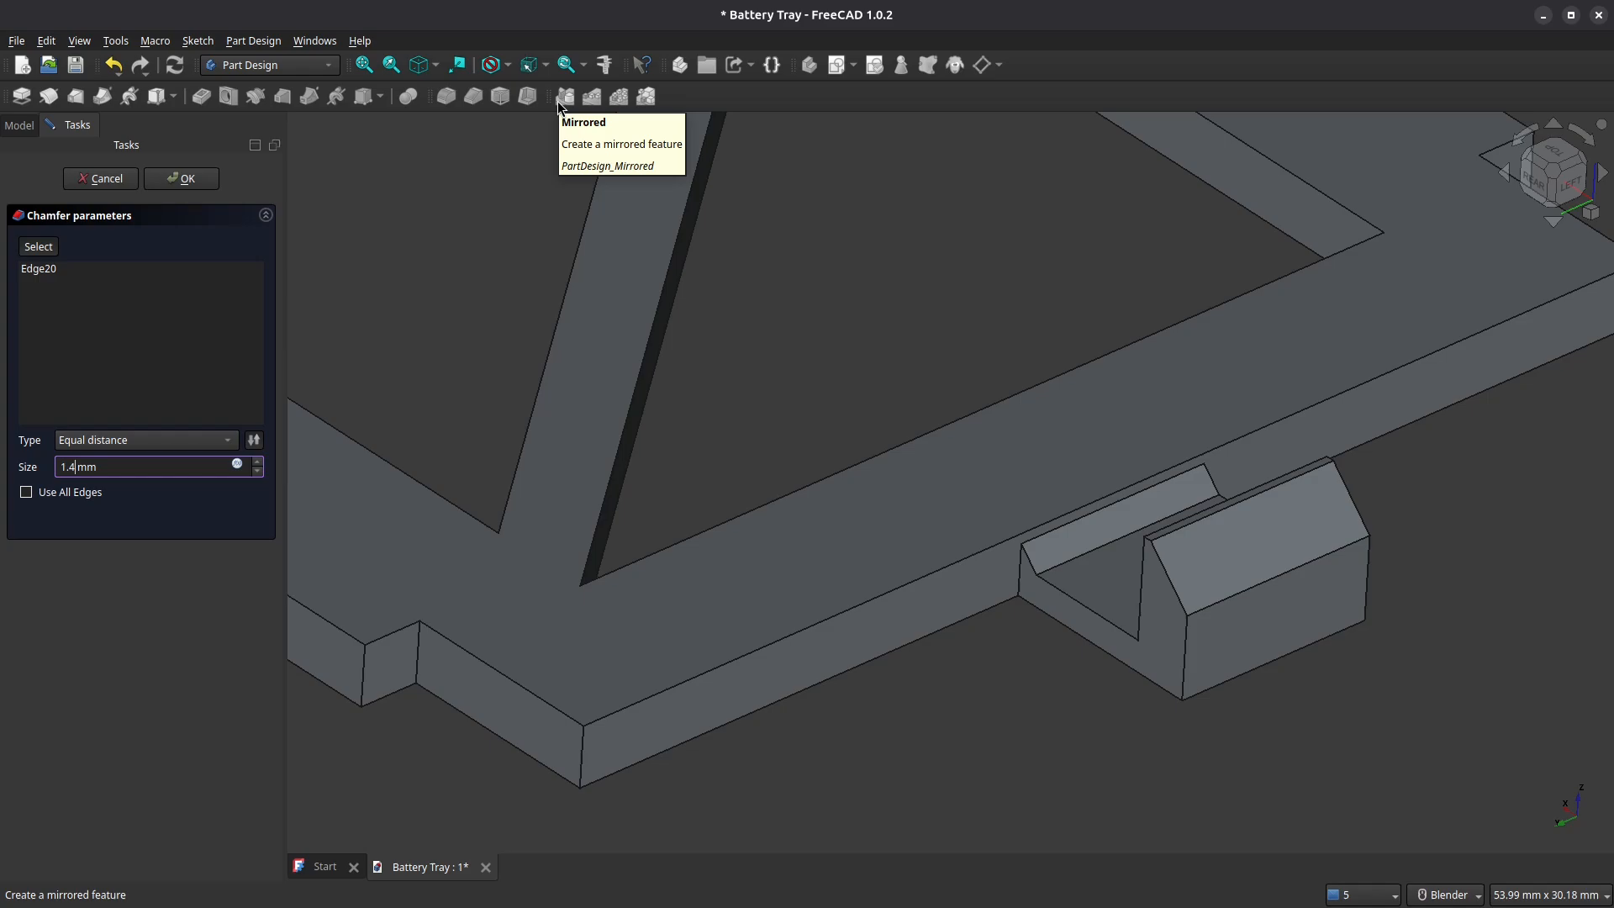
pyautogui.write('1.4')
pyautogui.press('Return')
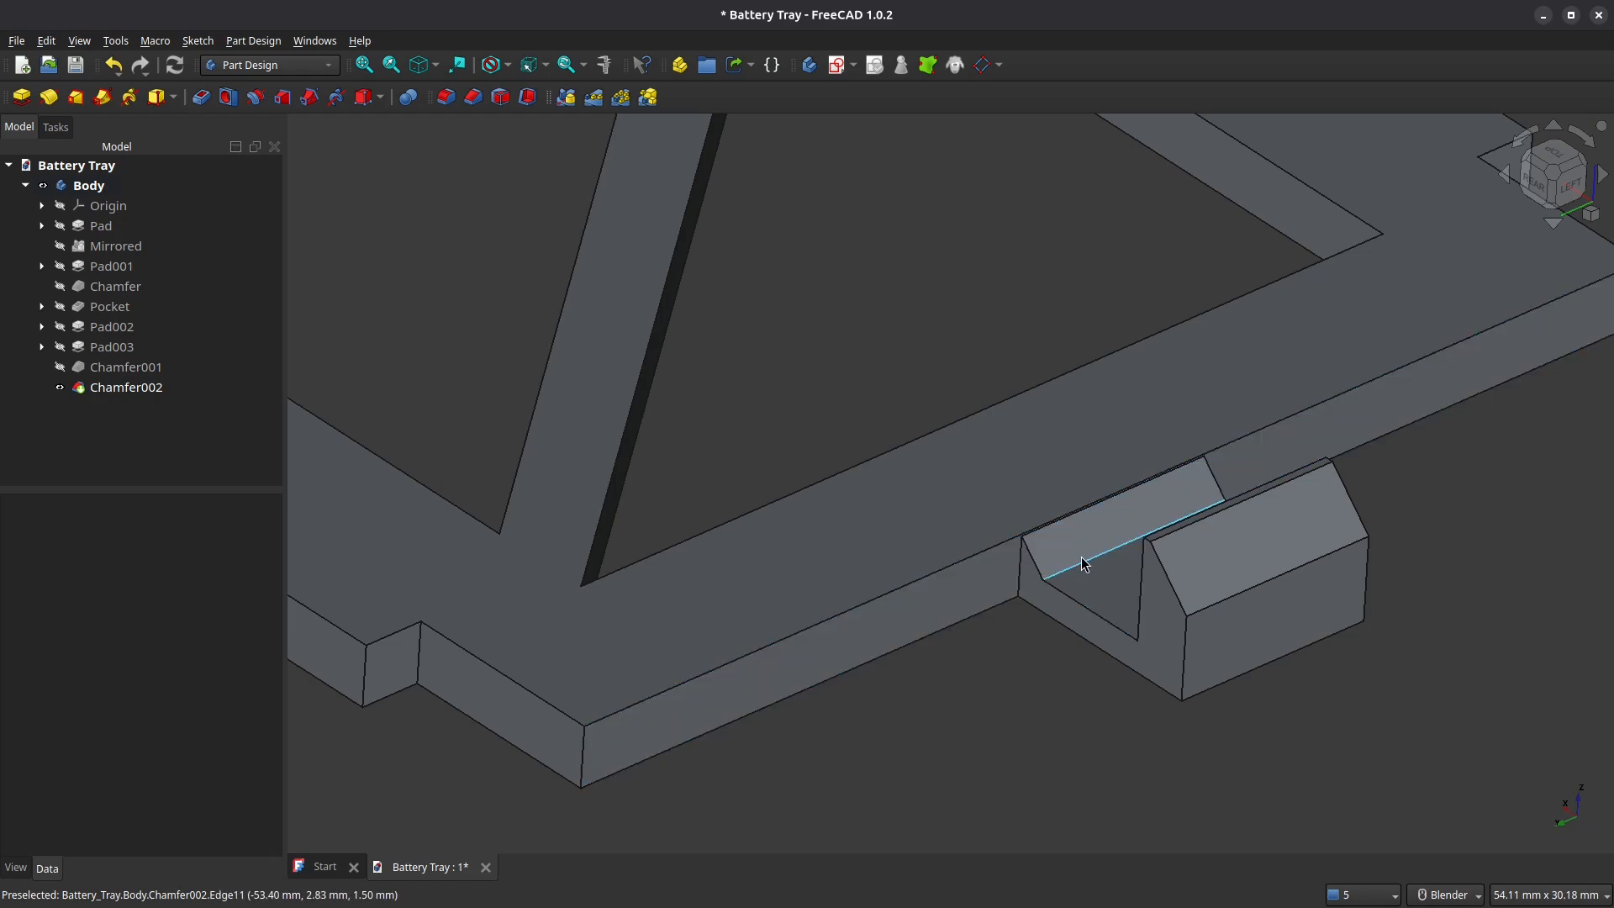
# Fillet the two outer vertical corner edges of the end wall with a 3 mm radius
pyautogui.scroll(-5, 1093, 538)
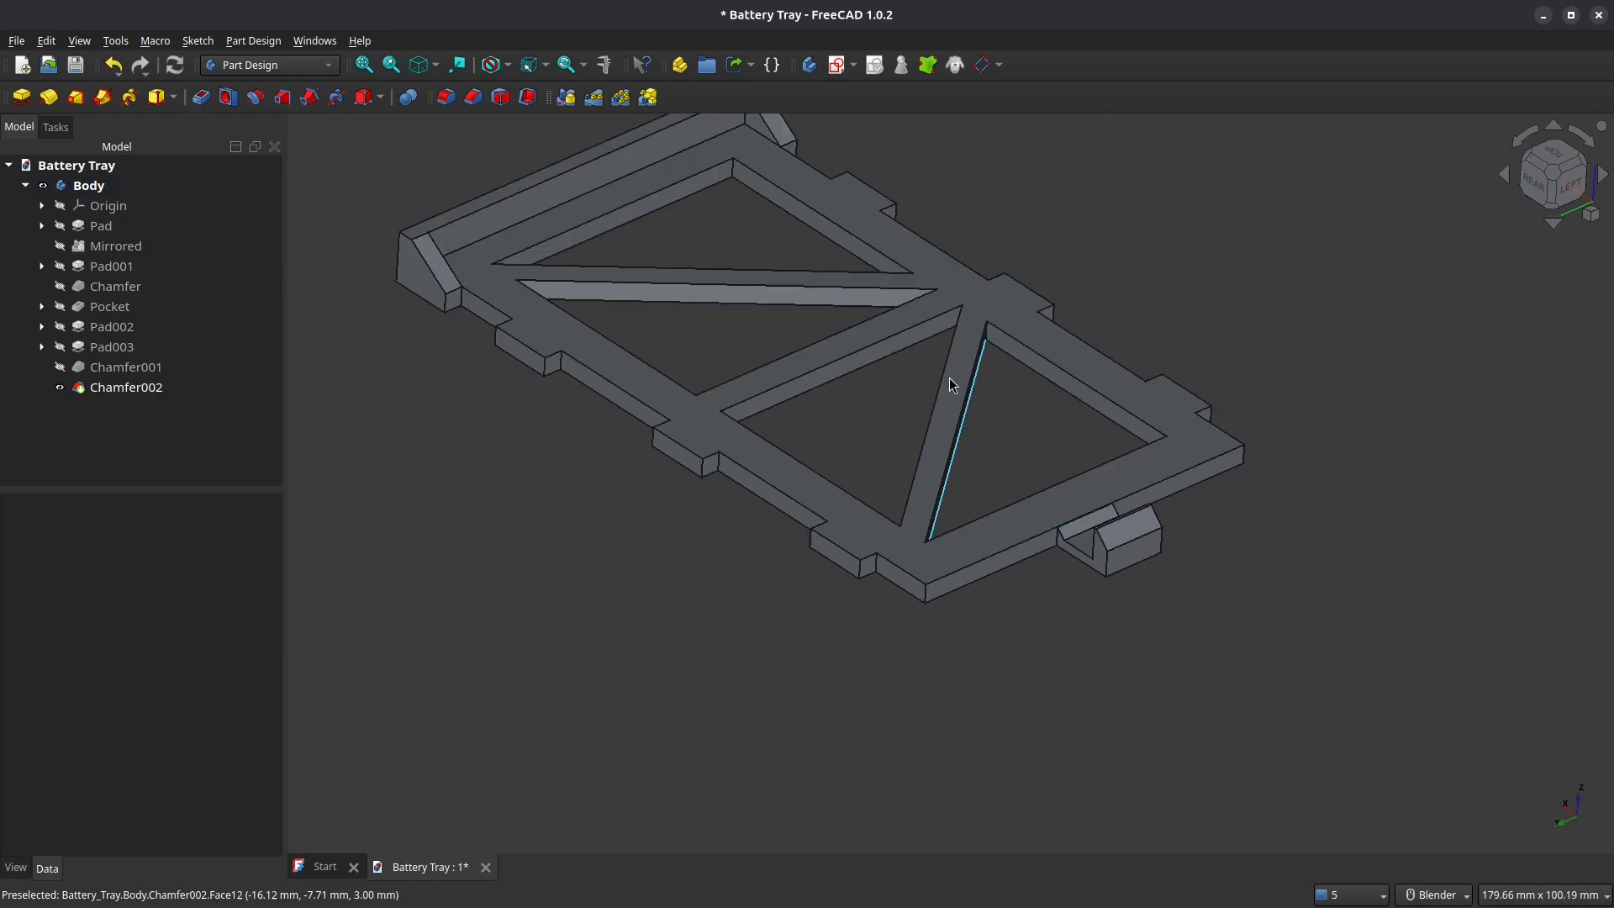
pyautogui.keyDown('shift'); pyautogui.moveTo(872, 493); pyautogui.dragTo(920, 710, button='middle'); pyautogui.keyUp('shift')
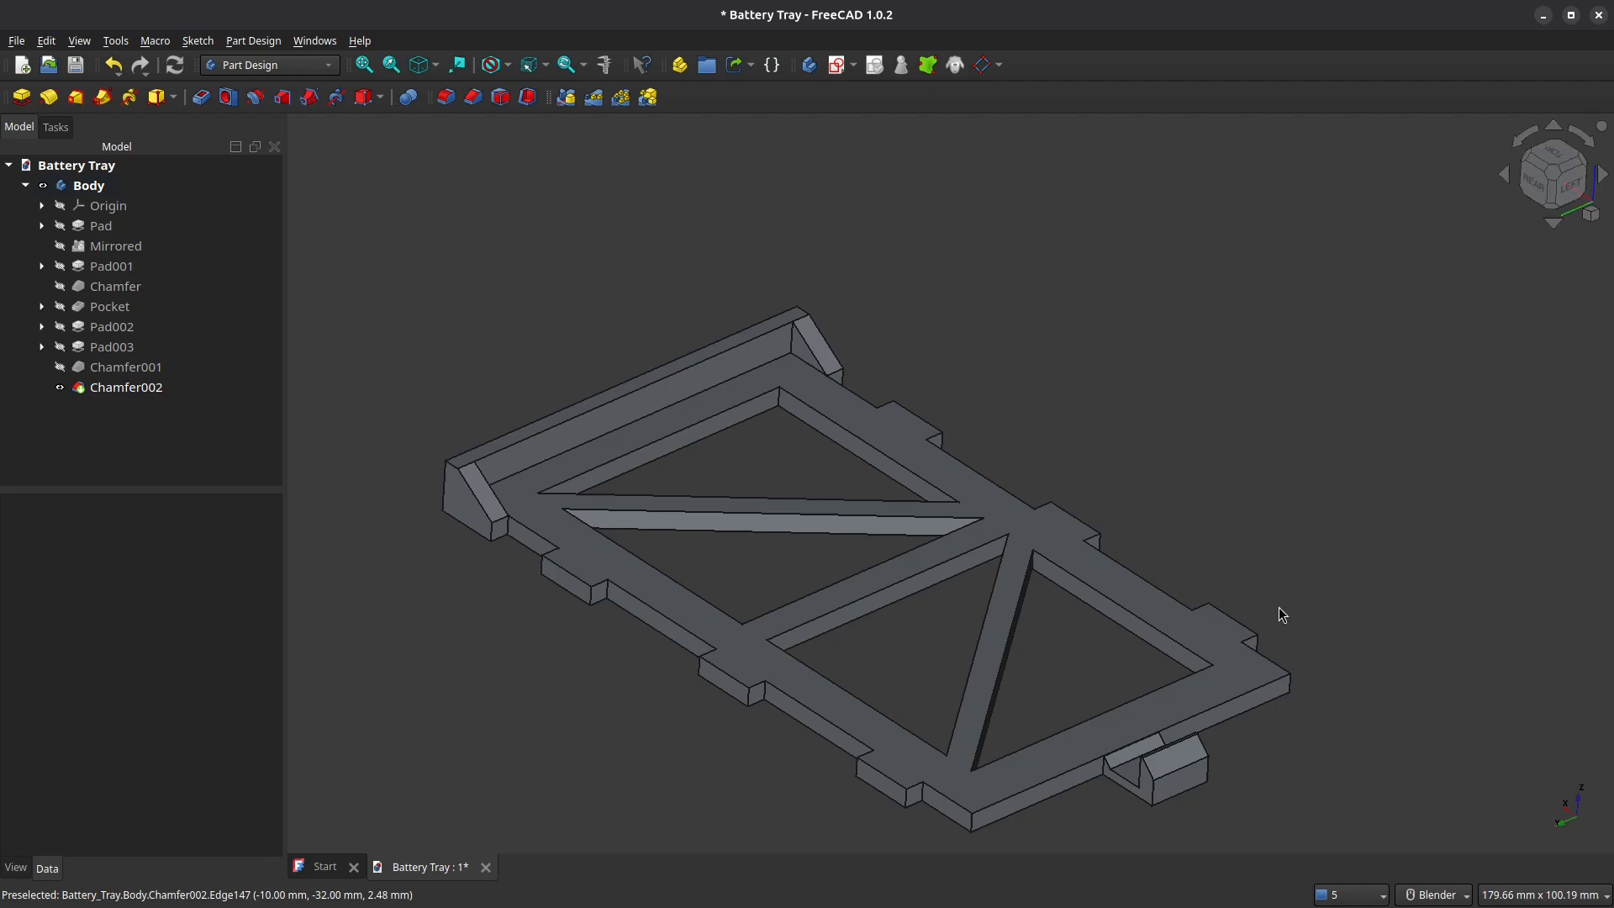
pyautogui.press('Home')
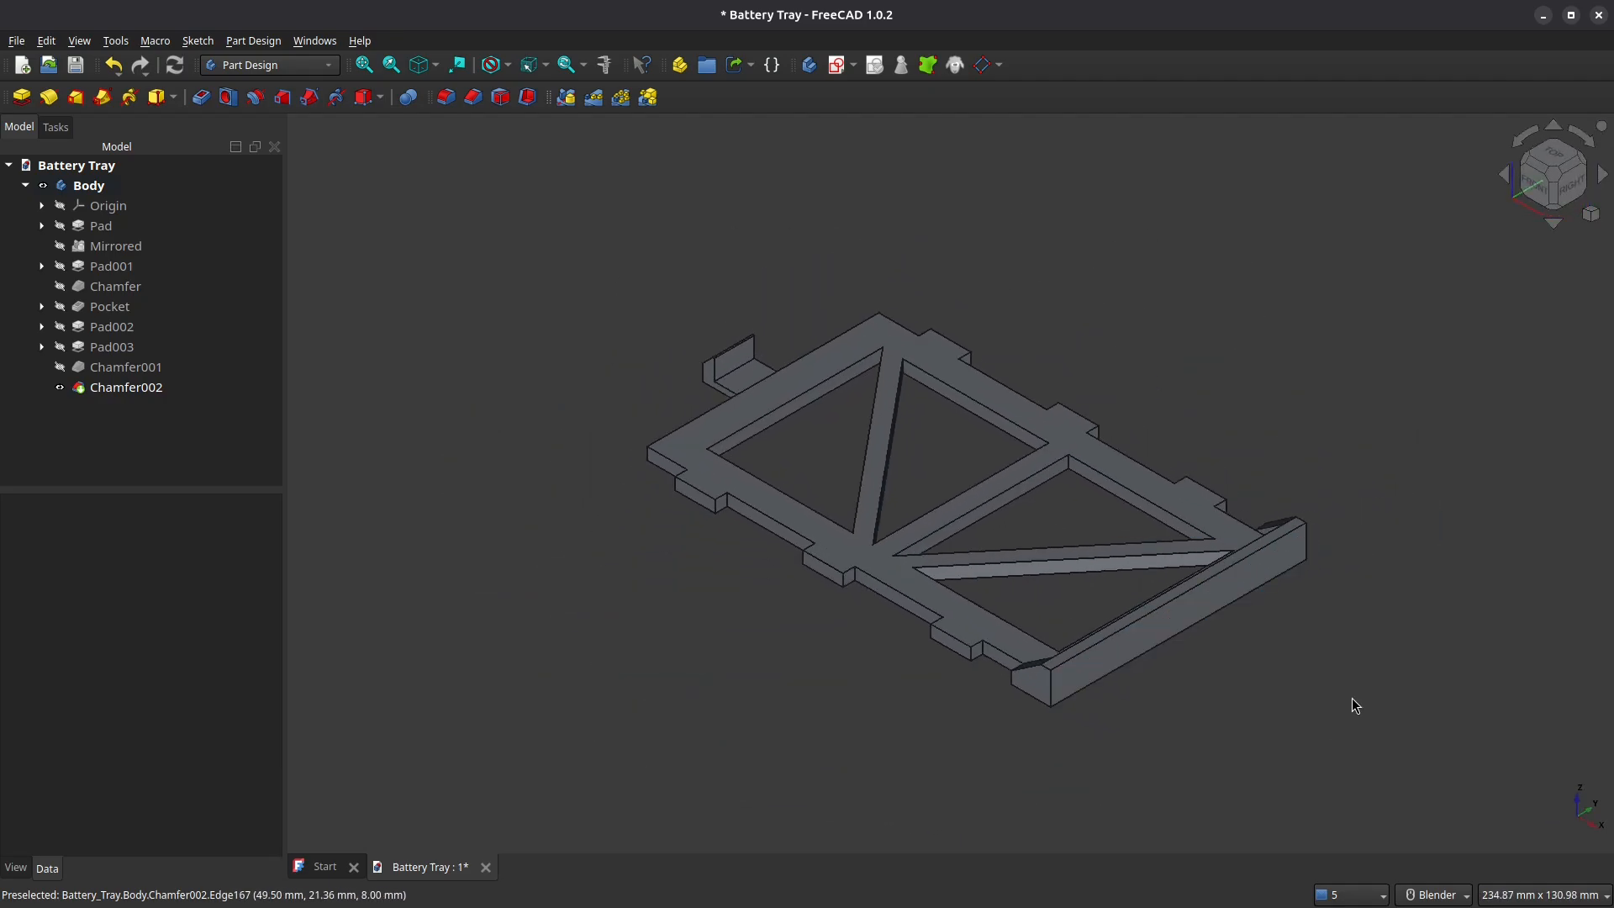
pyautogui.scroll(1, 1202, 723)
pyautogui.scroll(2, 1203, 723)
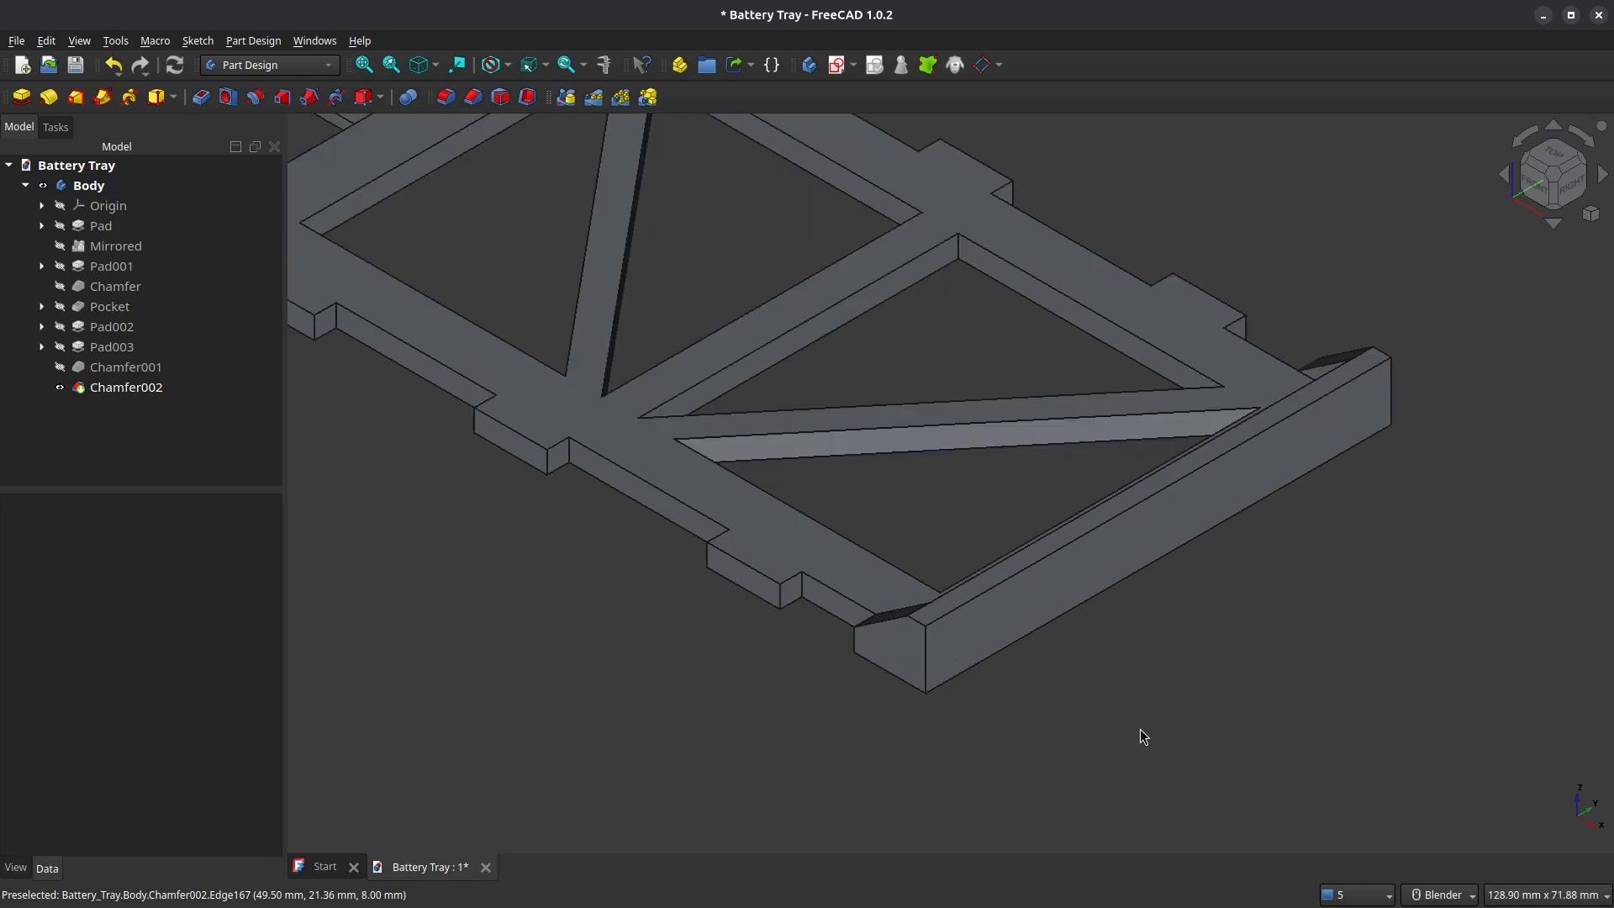
pyautogui.click(926, 663)
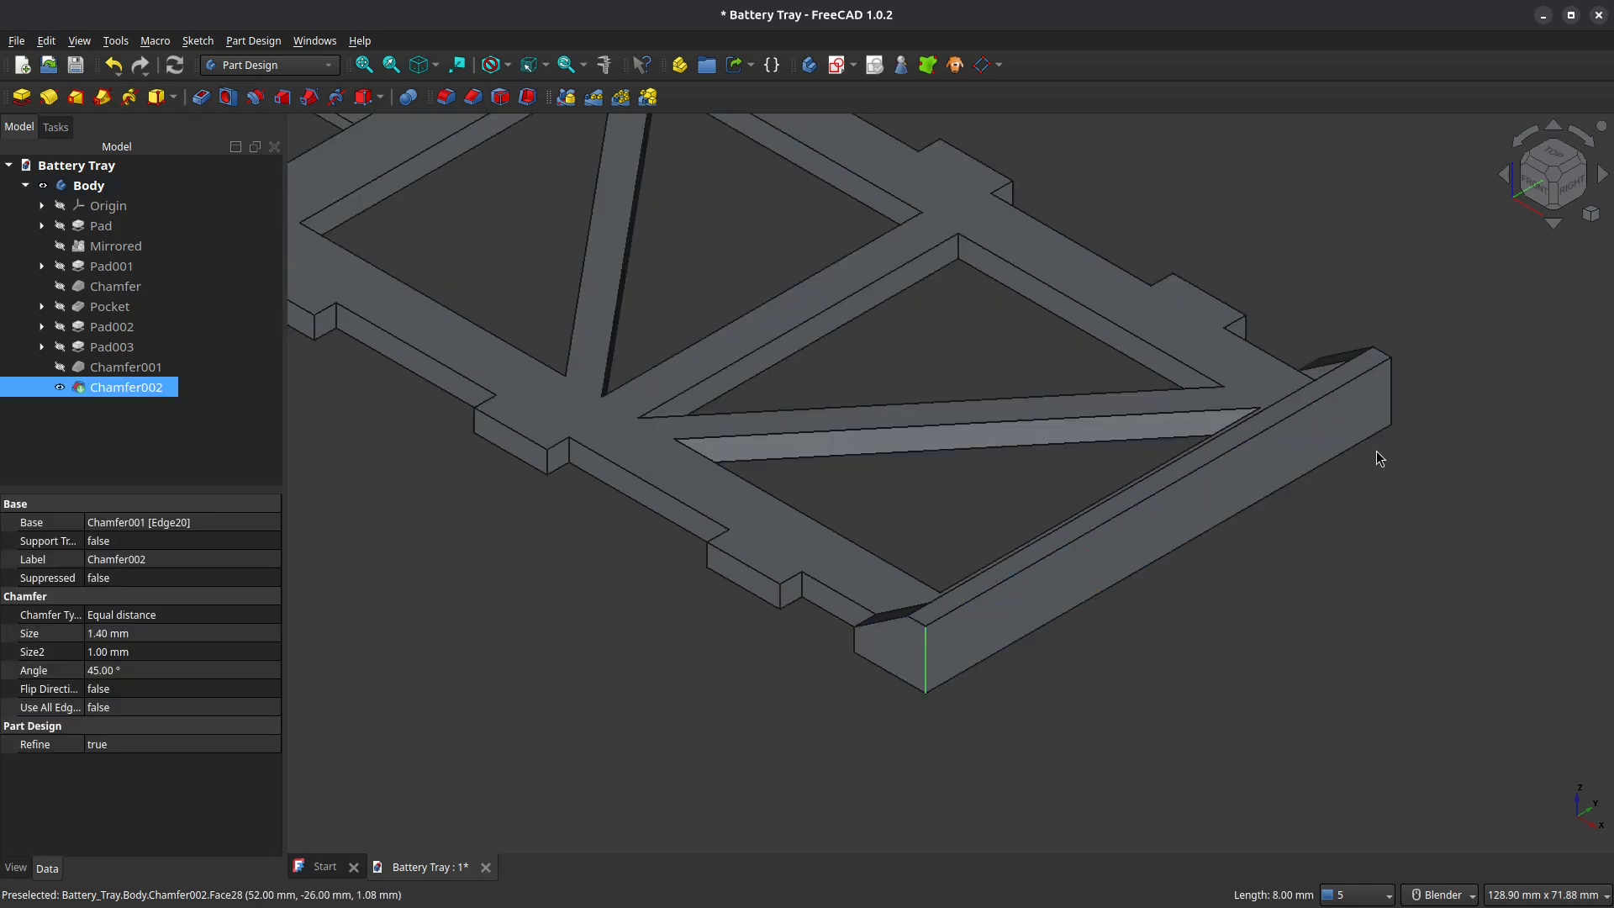
pyautogui.keyDown('ctrl'); pyautogui.click(1391, 395); pyautogui.keyUp('ctrl')
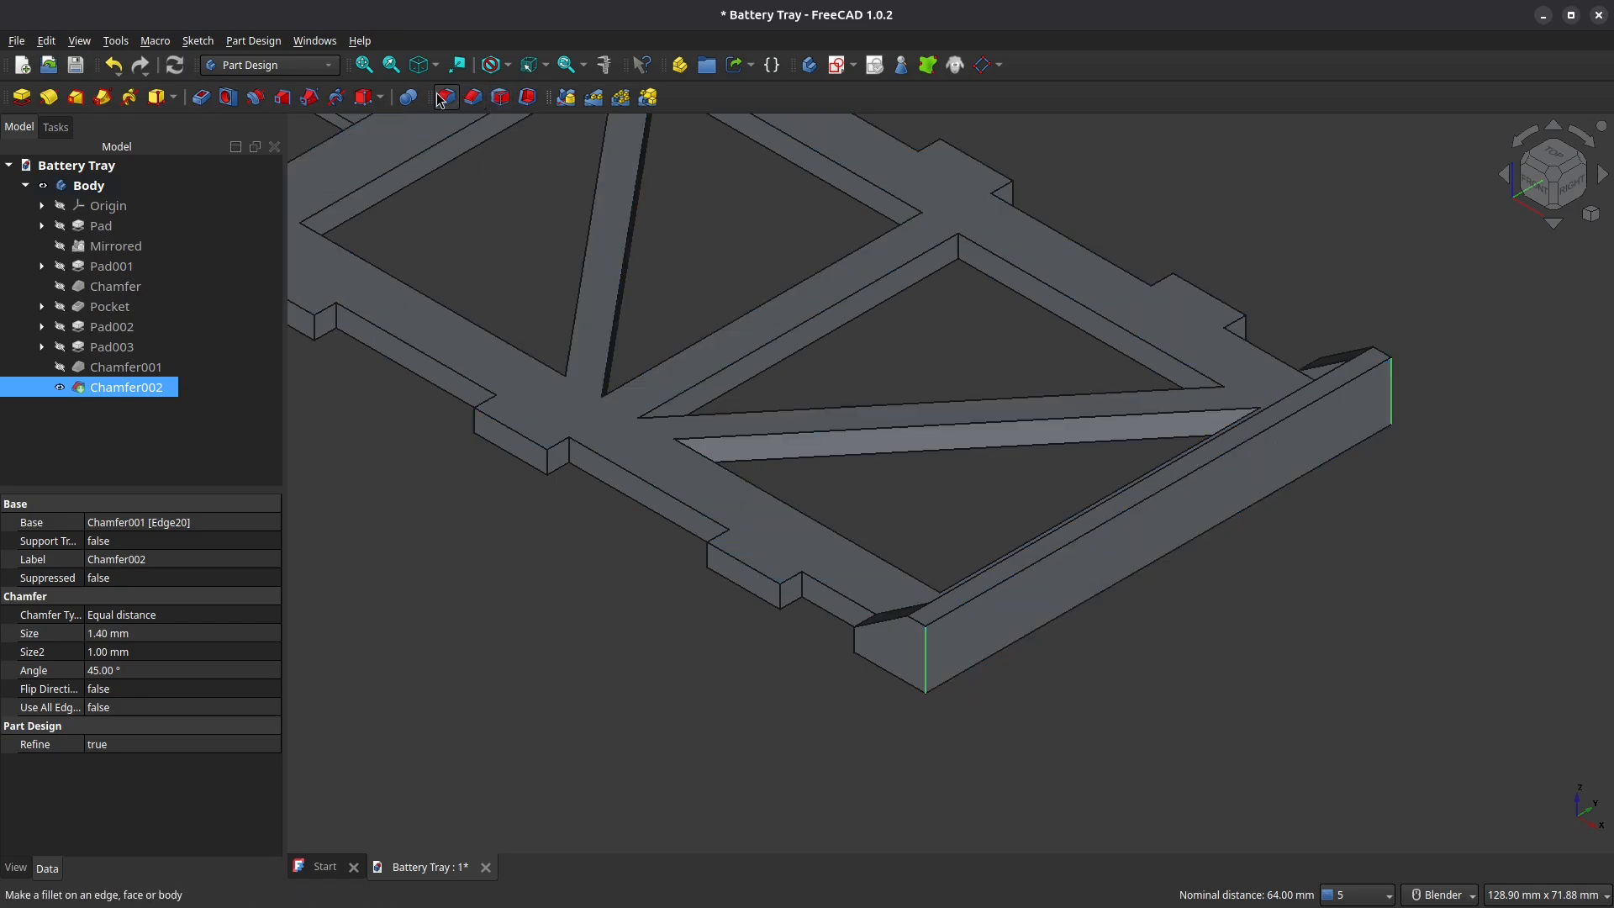
pyautogui.click(439, 94)
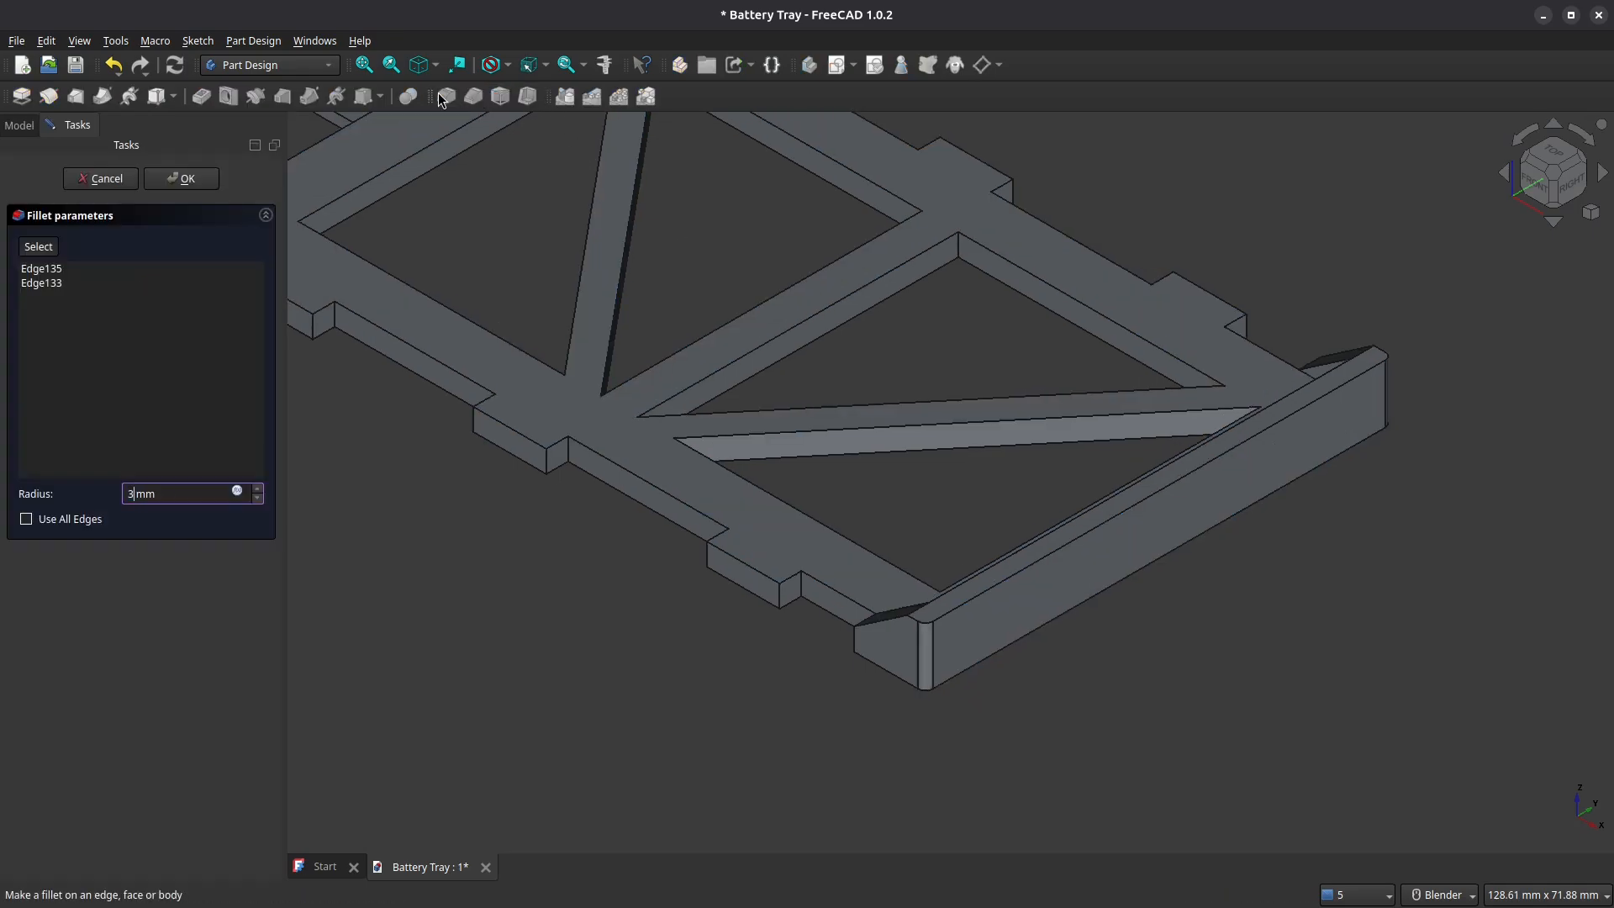
pyautogui.write('3')
pyautogui.press('Return')
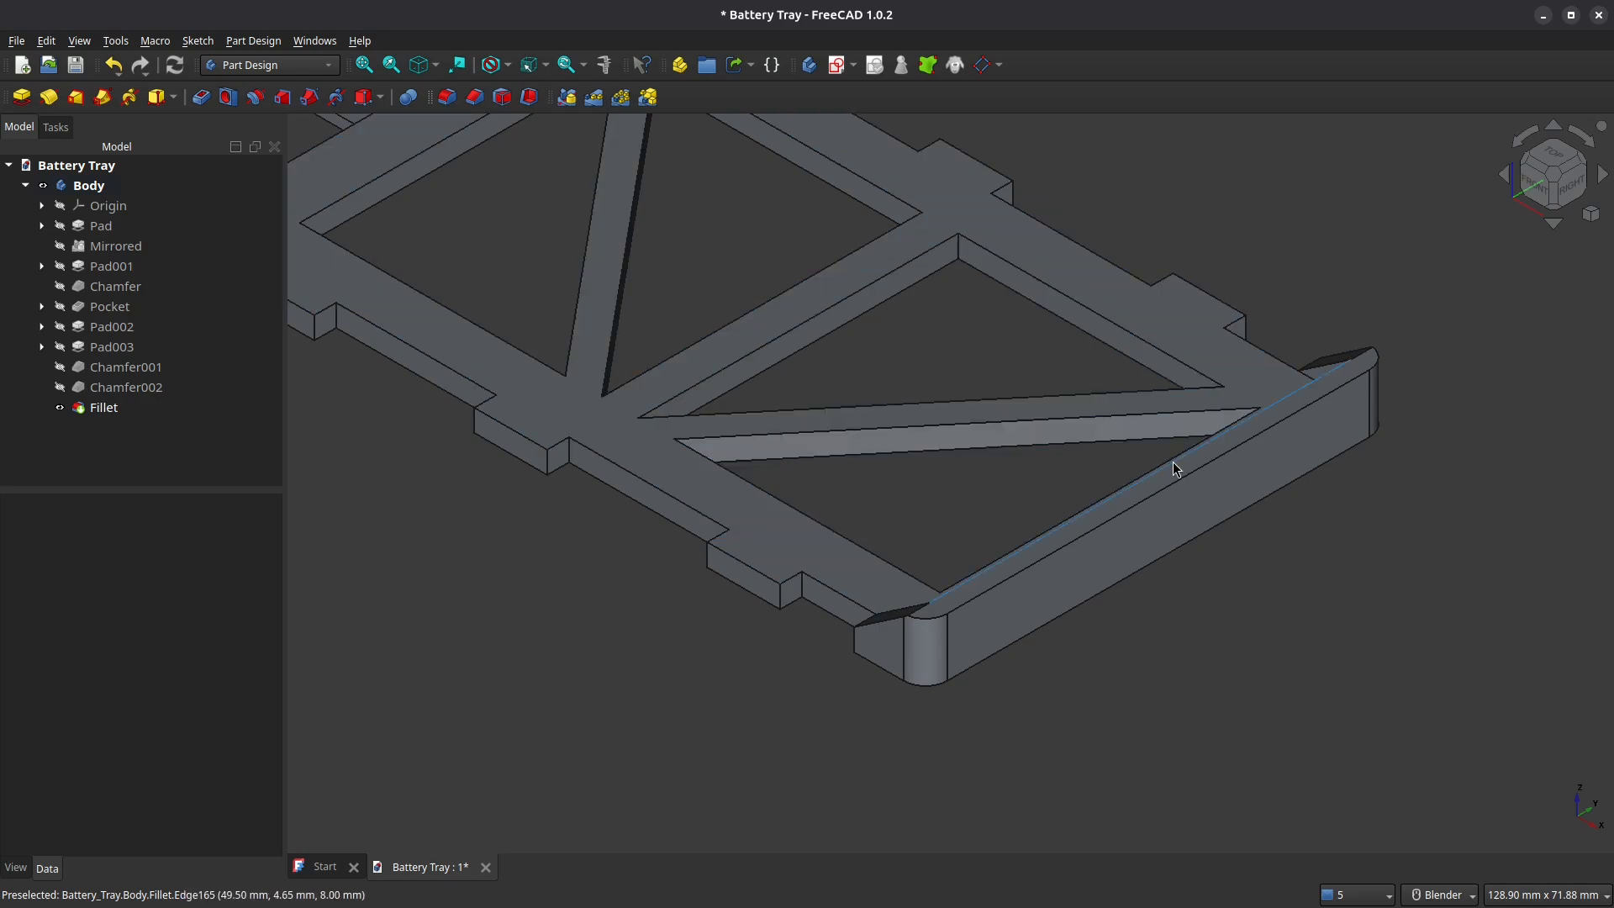
pyautogui.scroll(-3, 1175, 469)
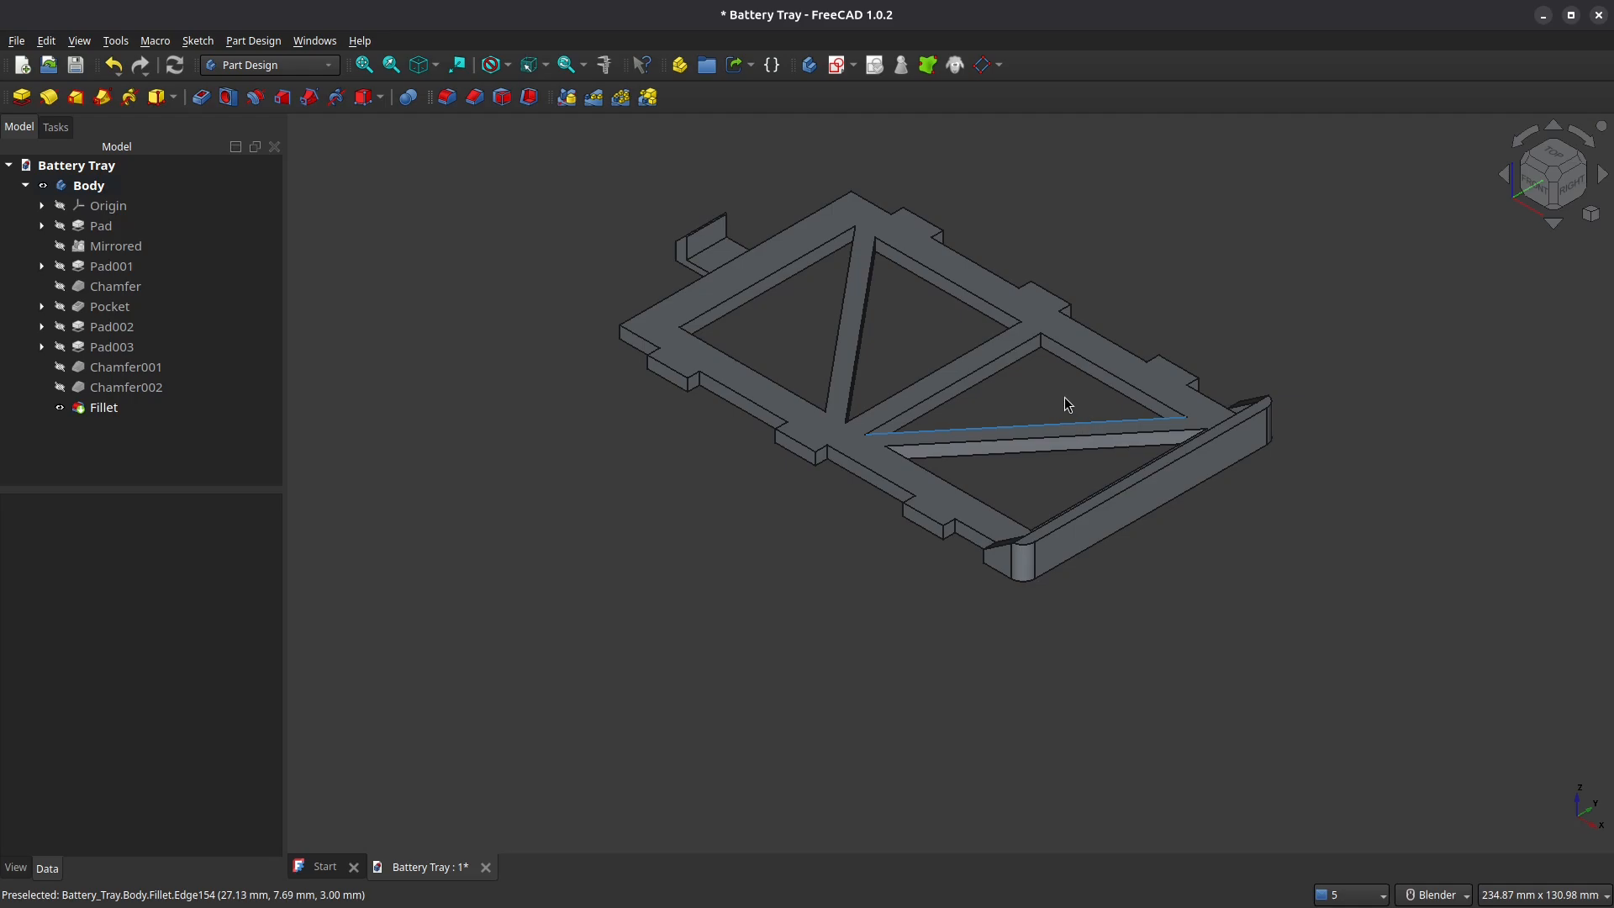
pyautogui.keyDown('shift'); pyautogui.moveTo(1068, 404); pyautogui.dragTo(1020, 501, button='middle'); pyautogui.keyUp('shift')
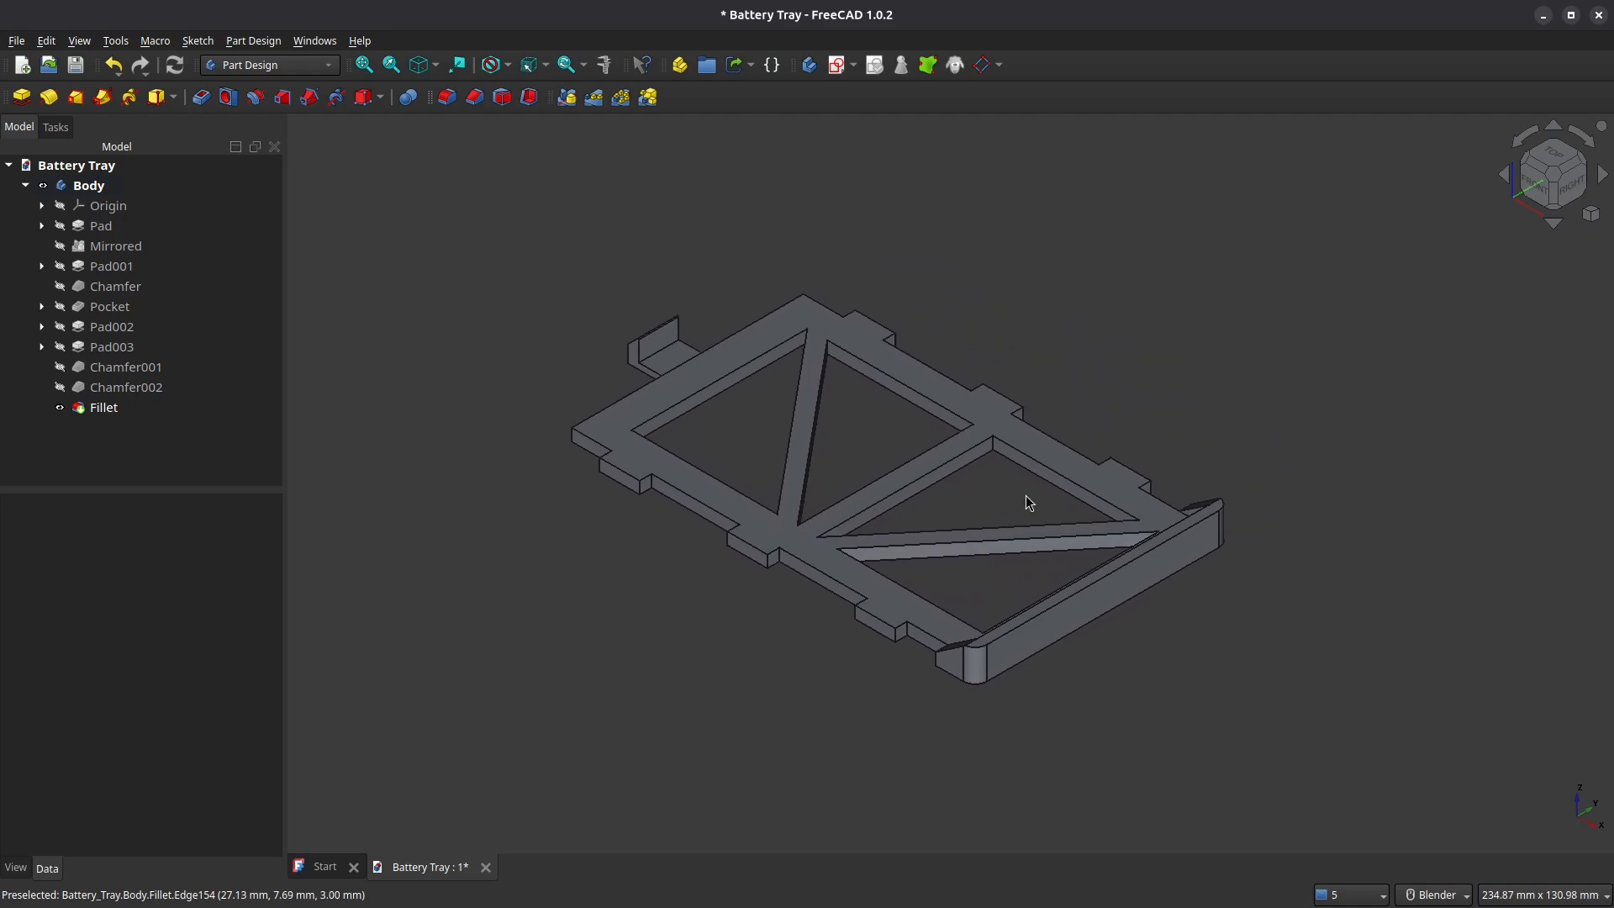